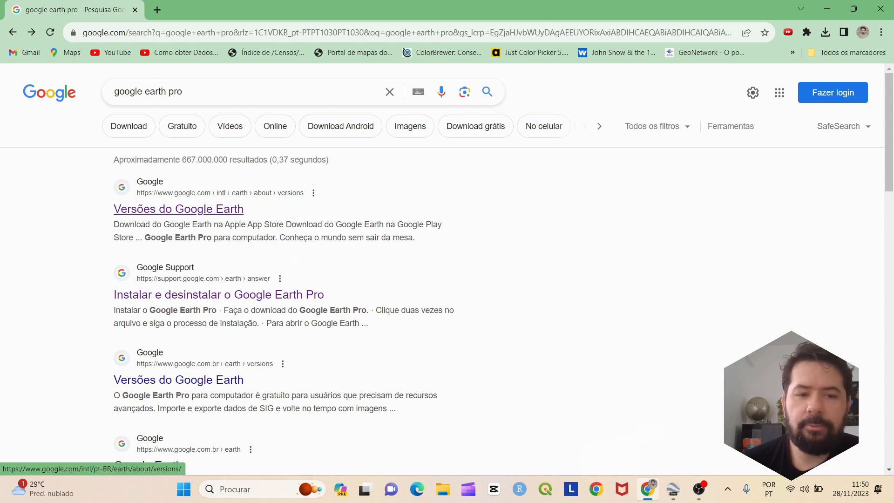
# Open the 'Versões do Google Earth' page and scroll to the Google Earth Pro desktop download section
pyautogui.click(178, 209)
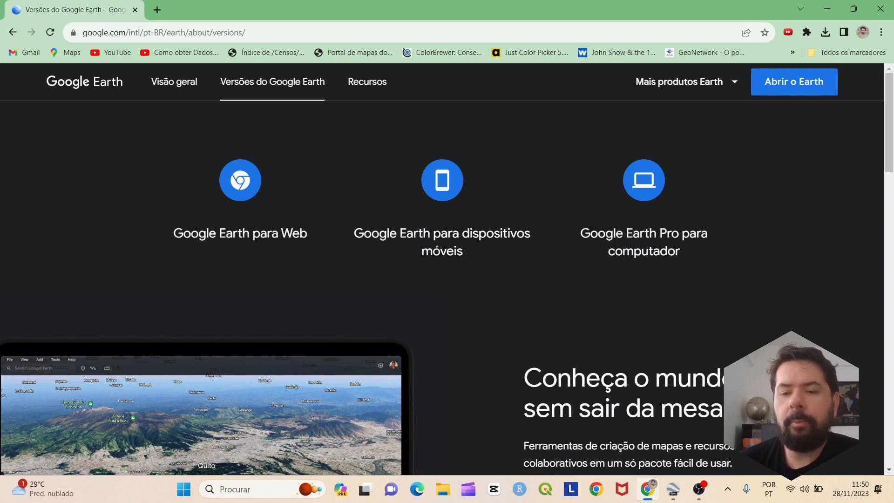
pyautogui.scroll(-2, 442, 288)
pyautogui.scroll(2, 443, 288)
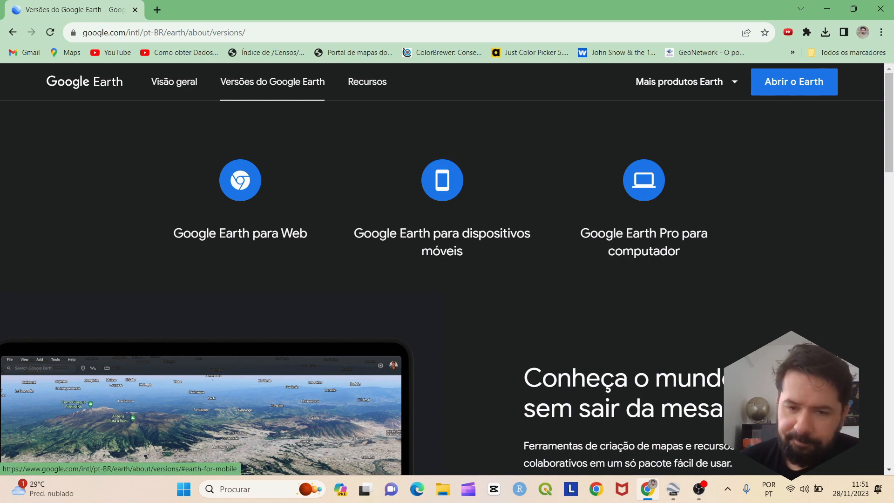
pyautogui.scroll(-10, 443, 279)
pyautogui.scroll(-10, 447, 279)
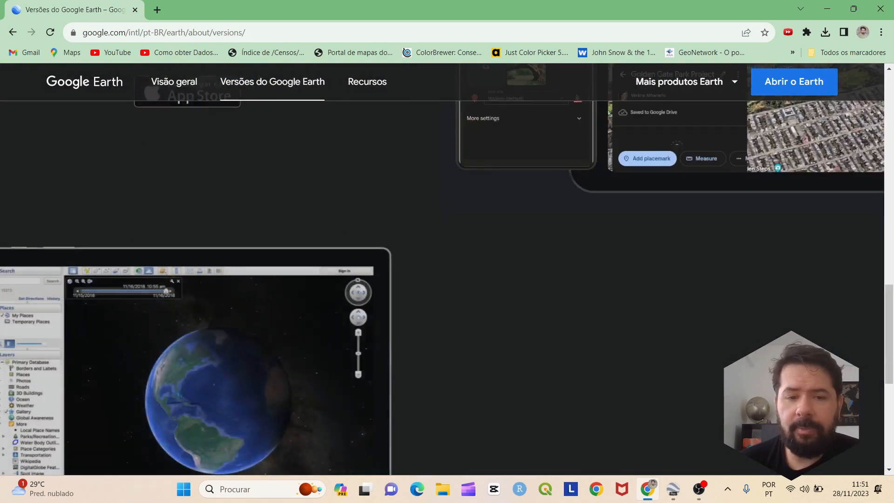
pyautogui.scroll(10, 447, 280)
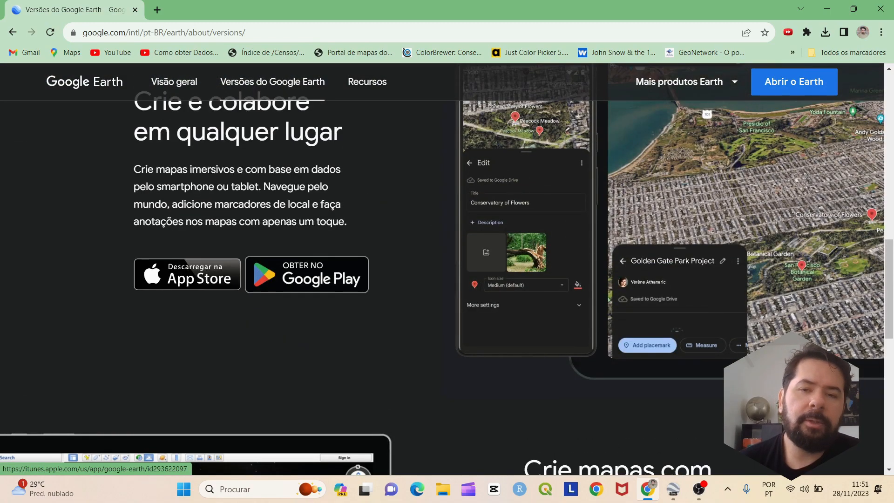
pyautogui.scroll(10, 306, 275)
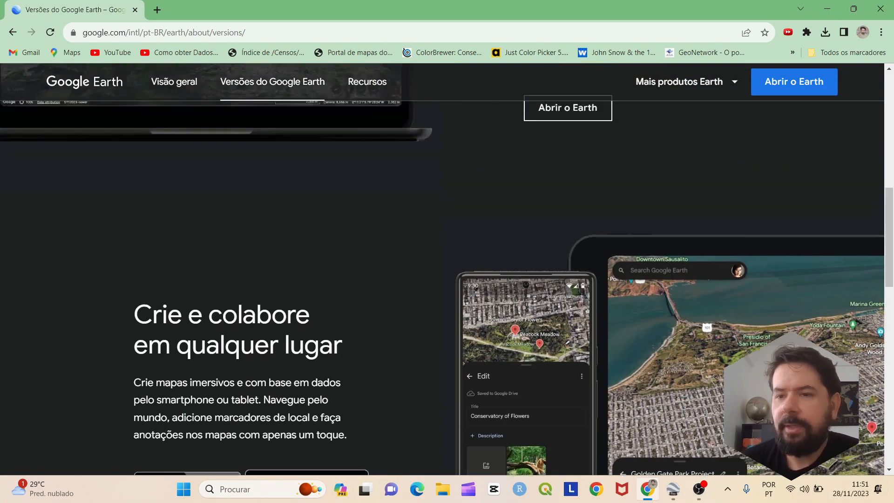
pyautogui.scroll(1, 447, 269)
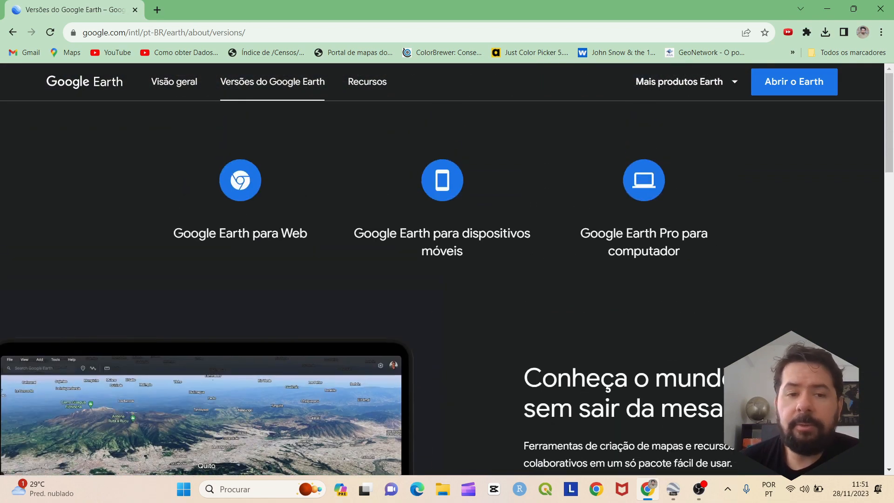
pyautogui.scroll(-1, 447, 274)
pyautogui.scroll(-2, 447, 269)
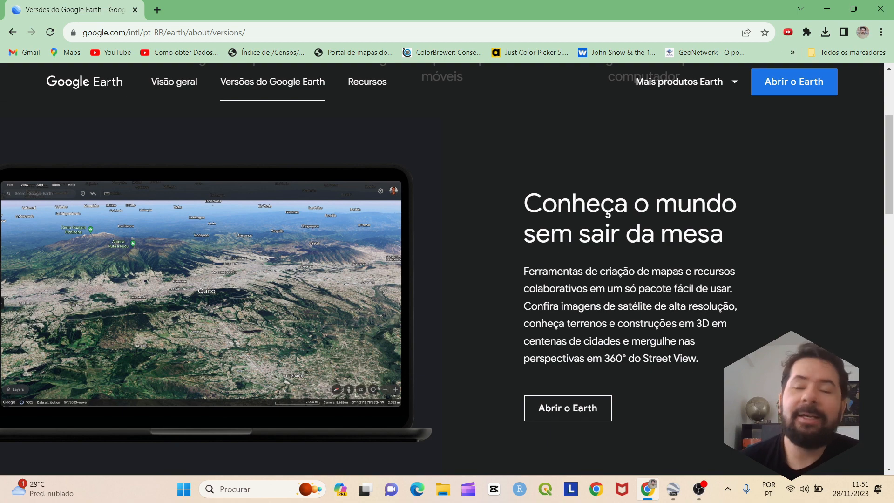
pyautogui.scroll(3, 447, 269)
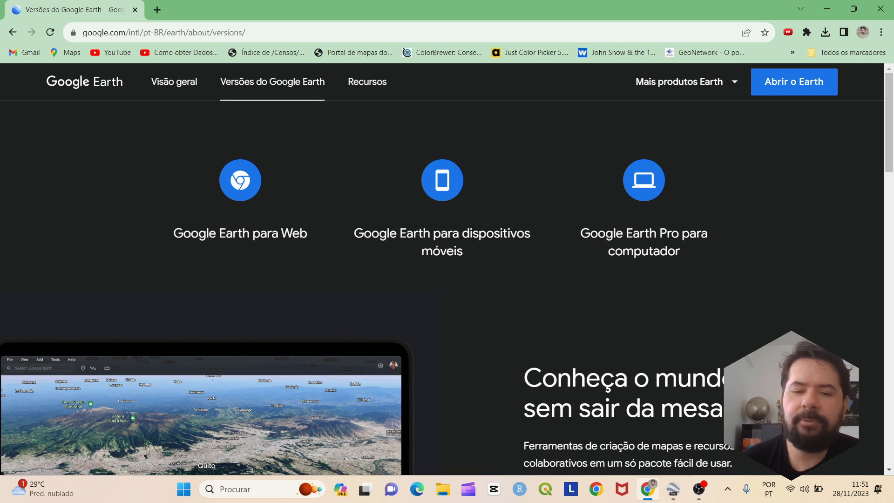
pyautogui.scroll(-3, 447, 270)
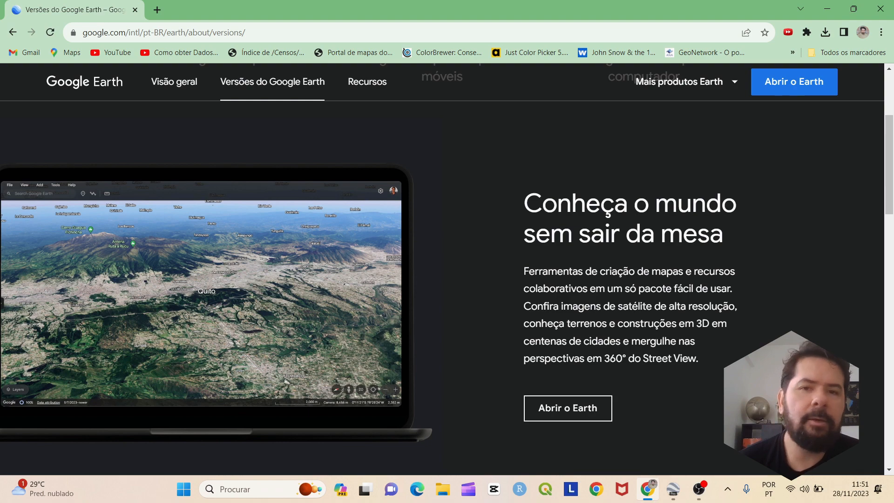
pyautogui.scroll(-5, 447, 270)
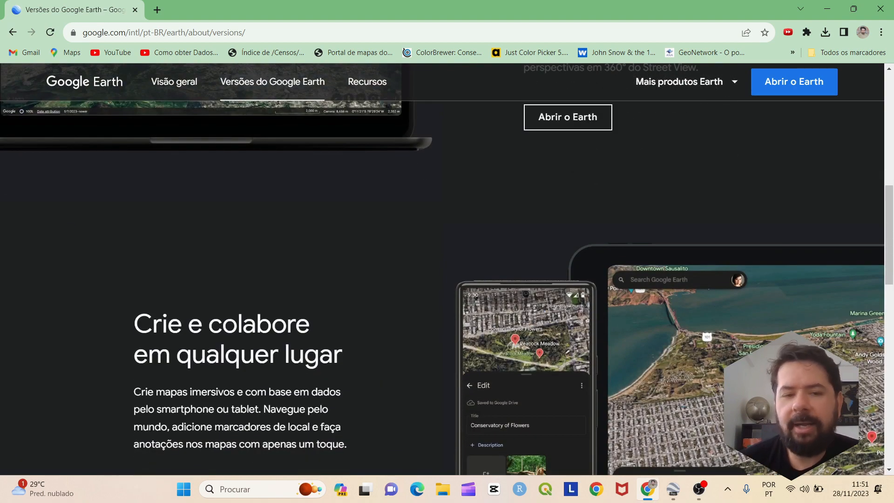
pyautogui.scroll(-2, 447, 269)
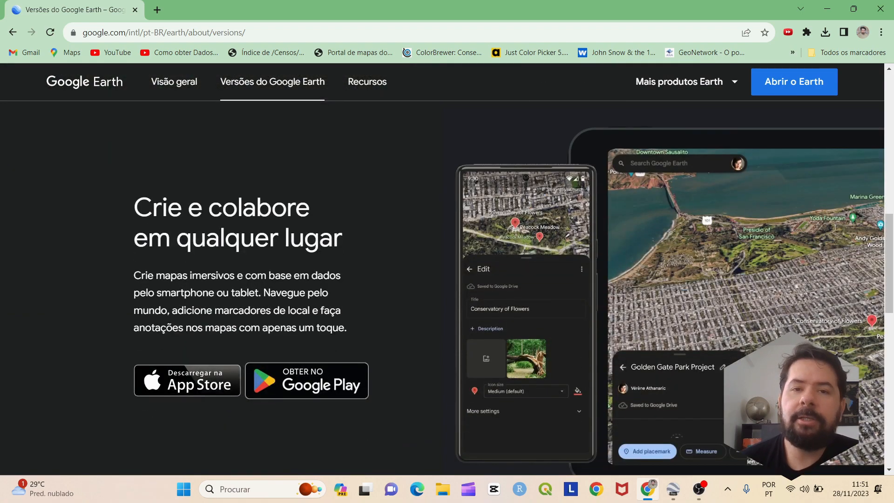
pyautogui.scroll(-3, 447, 269)
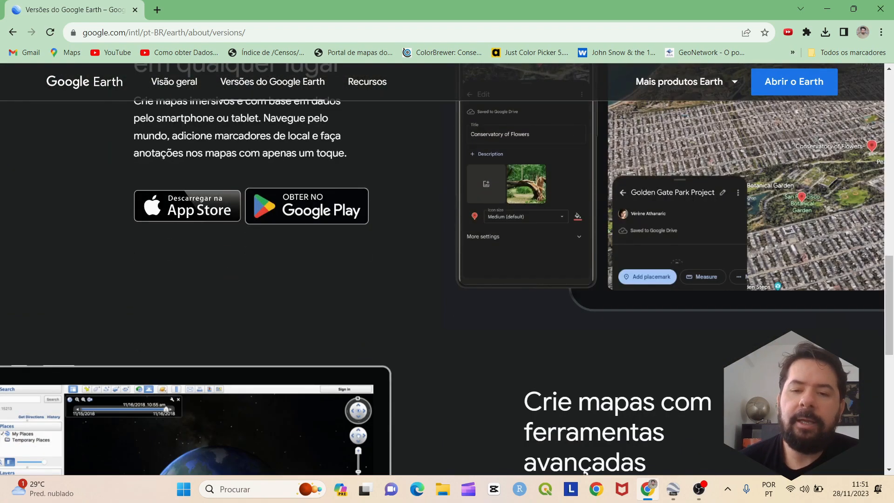
pyautogui.scroll(9, 447, 269)
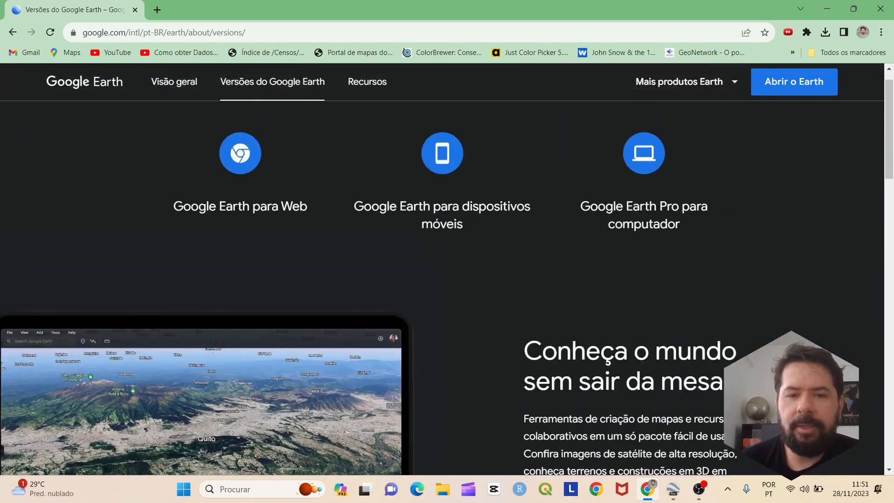
pyautogui.scroll(-4, 446, 269)
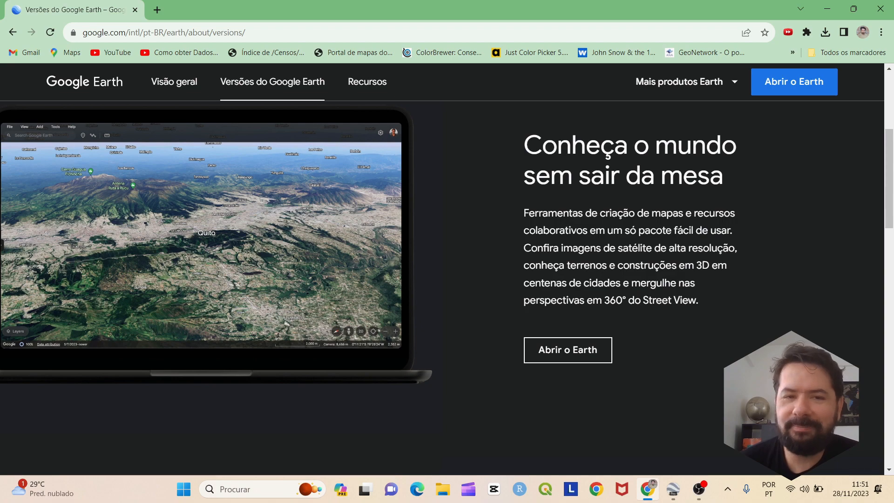
pyautogui.scroll(-12, 447, 269)
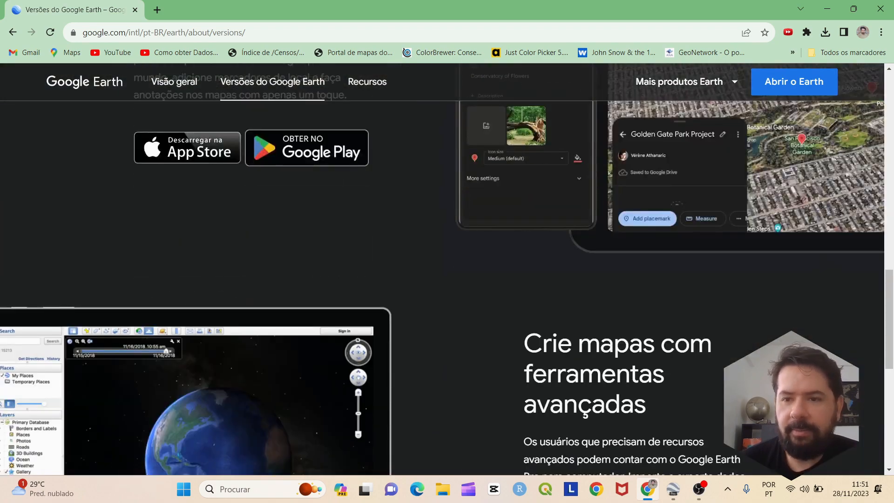
pyautogui.scroll(-7, 447, 269)
pyautogui.scroll(4, 447, 270)
pyautogui.scroll(-4, 447, 269)
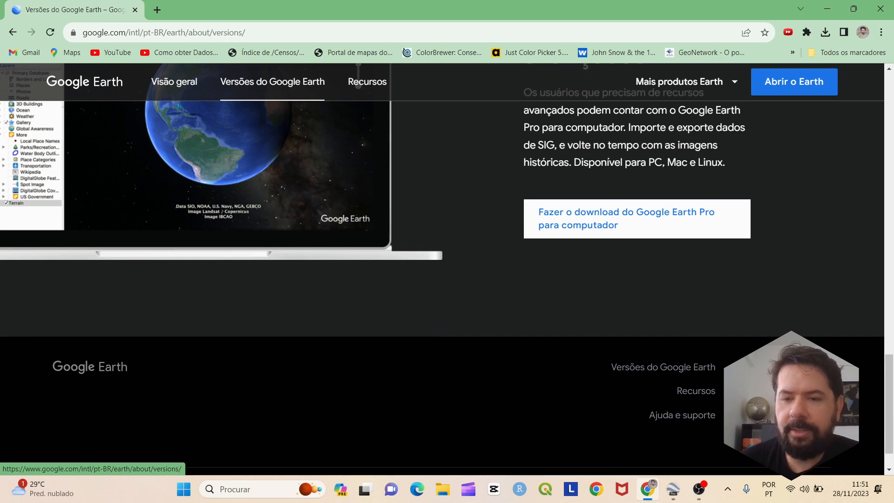
# Download Google Earth Pro for desktop, accepting the terms with 'Concordar e fazer download'
pyautogui.click(637, 219)
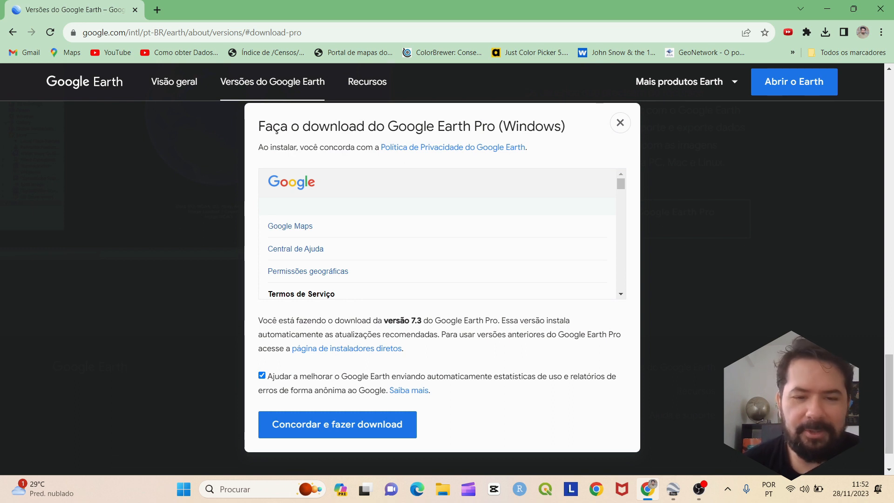
pyautogui.moveTo(384, 321); pyautogui.dragTo(417, 320)
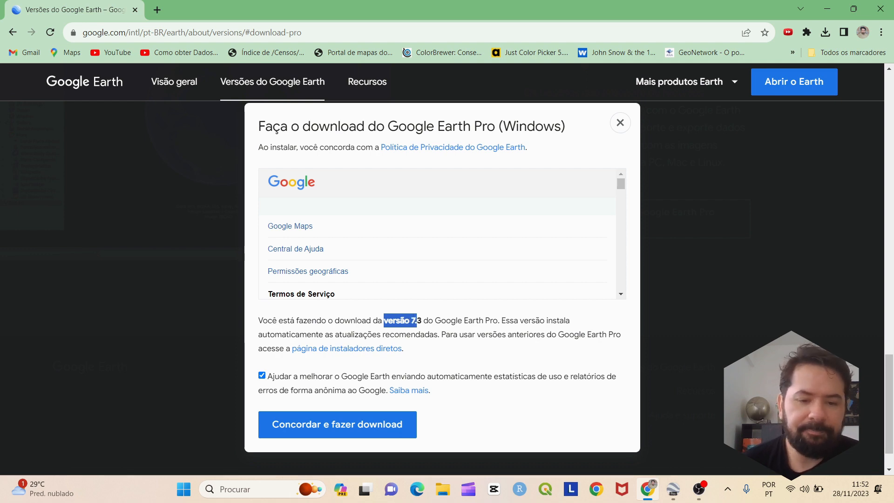
pyautogui.click(337, 425)
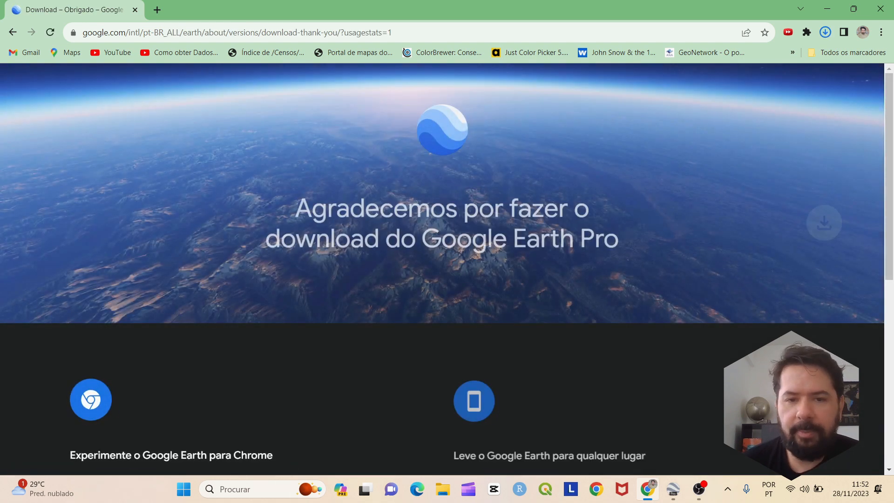
pyautogui.scroll(-1, 442, 269)
pyautogui.scroll(1, 442, 282)
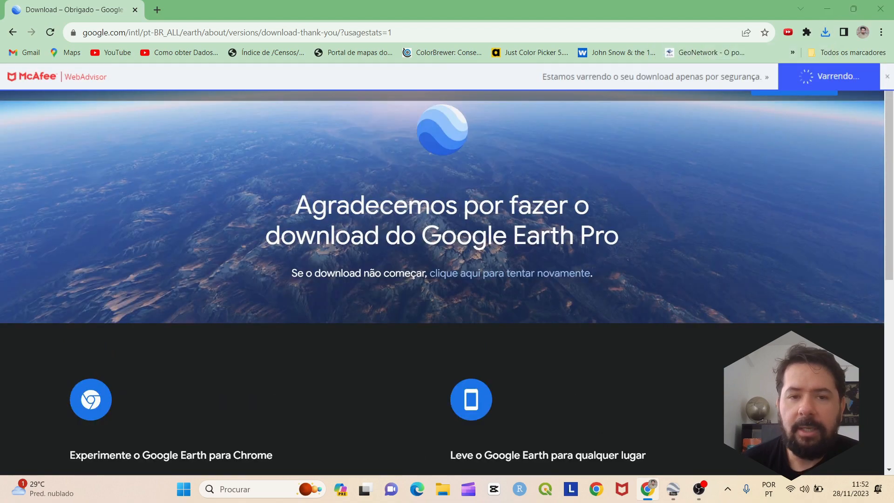
pyautogui.scroll(-3, 442, 279)
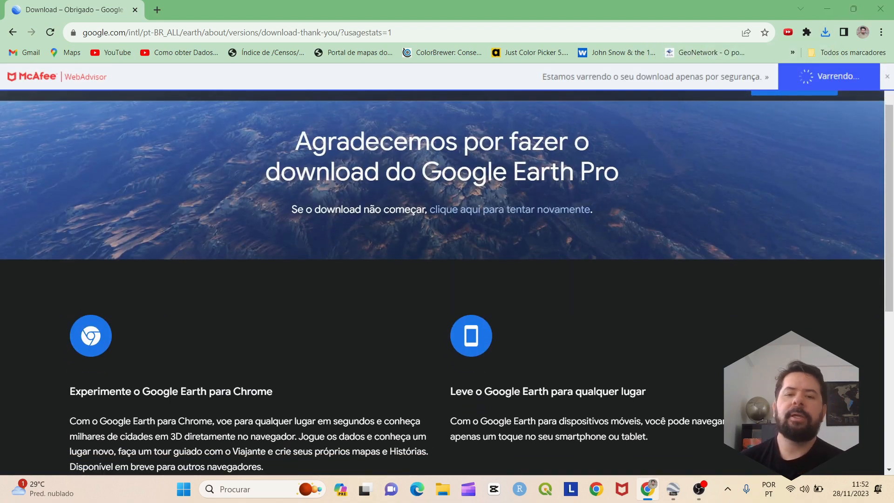
pyautogui.scroll(3, 442, 279)
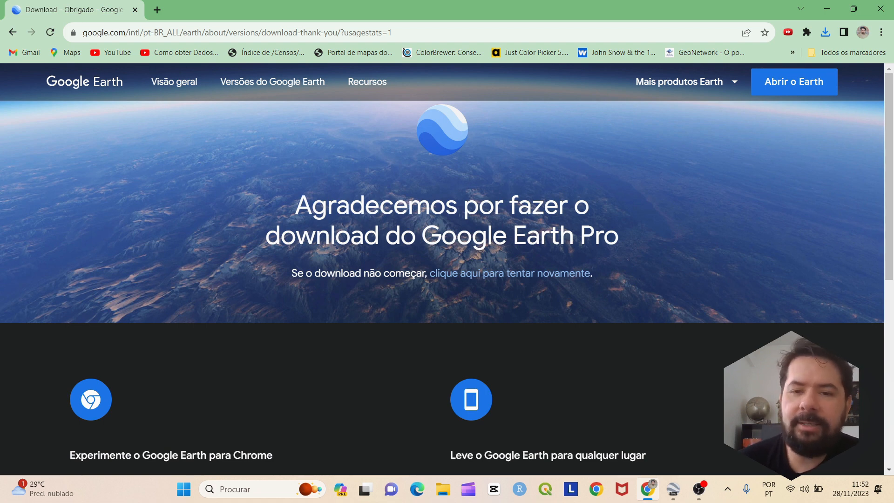
pyautogui.scroll(-5, 442, 268)
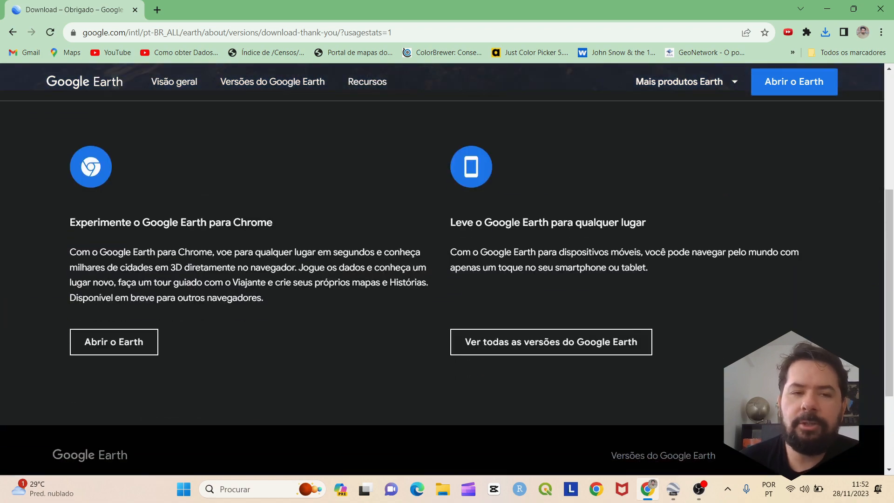
pyautogui.scroll(5, 442, 269)
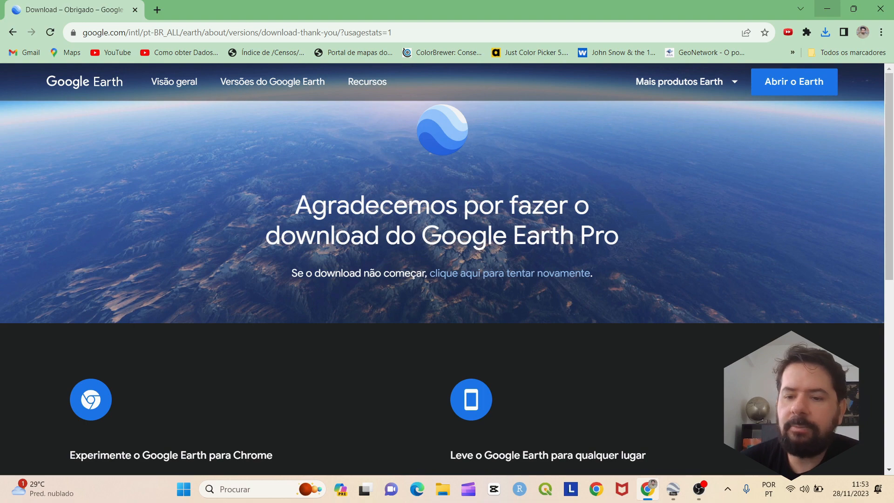
# Minimize Chrome and Google Earth Pro to the desktop, then restore Google Earth Pro from the taskbar
pyautogui.click(827, 9)
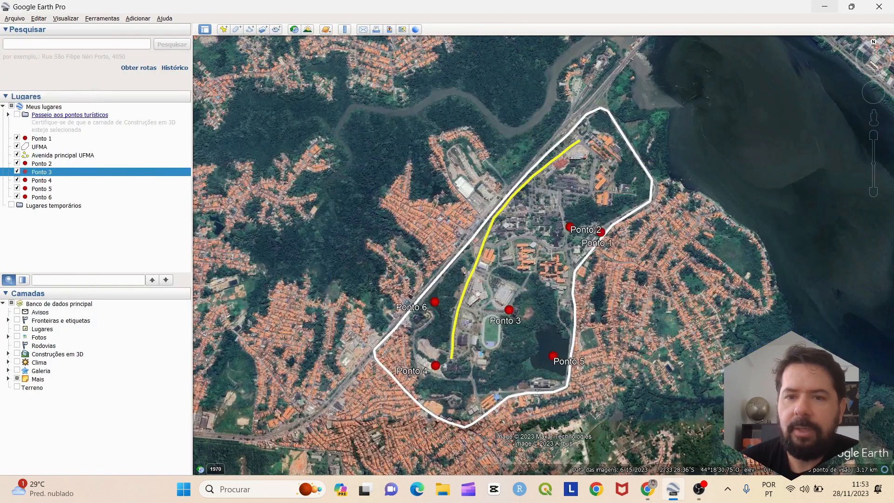
pyautogui.click(826, 6)
pyautogui.click(826, 6)
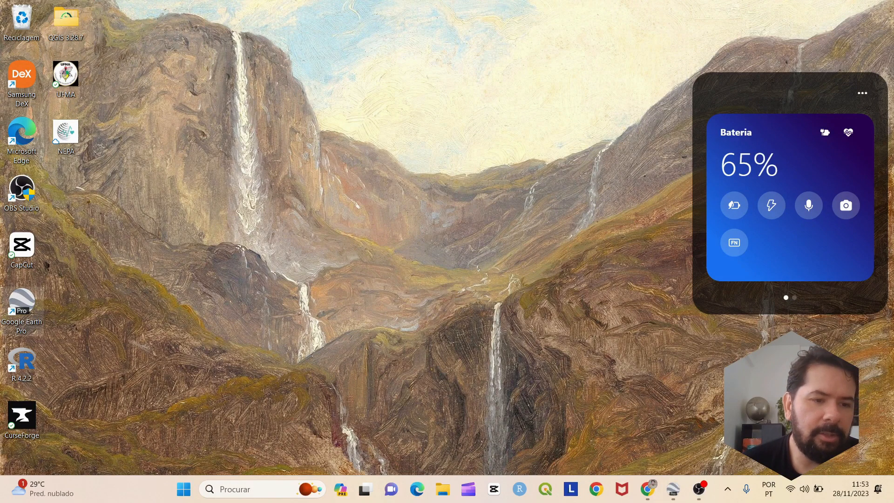
pyautogui.moveTo(21, 303)
pyautogui.mouseDown()
pyautogui.moveTo(95, 308)
pyautogui.moveTo(163, 270)
pyautogui.moveTo(154, 247)
pyautogui.moveTo(44, 307)
pyautogui.moveTo(21, 305)
pyautogui.mouseUp()
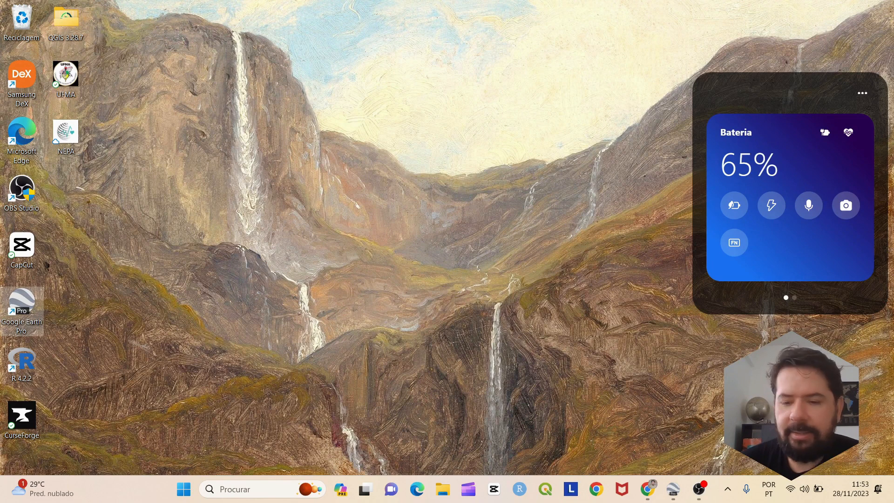
pyautogui.moveTo(673, 489)
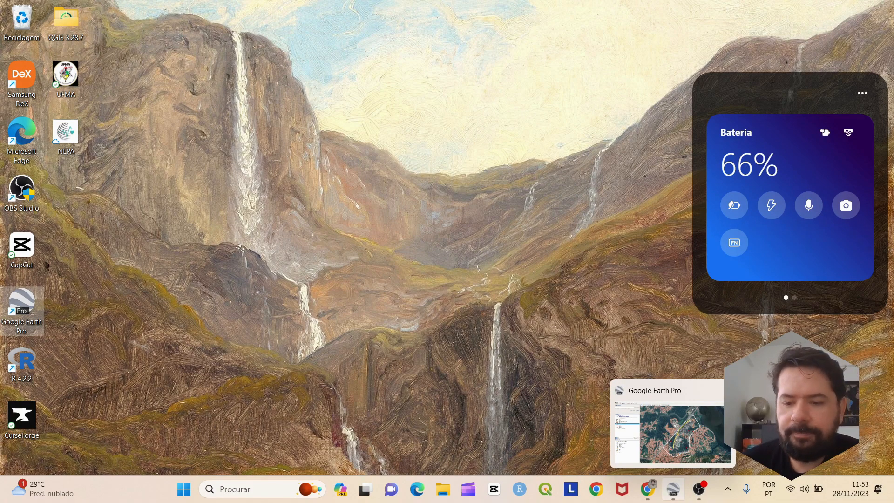
pyautogui.click(673, 489)
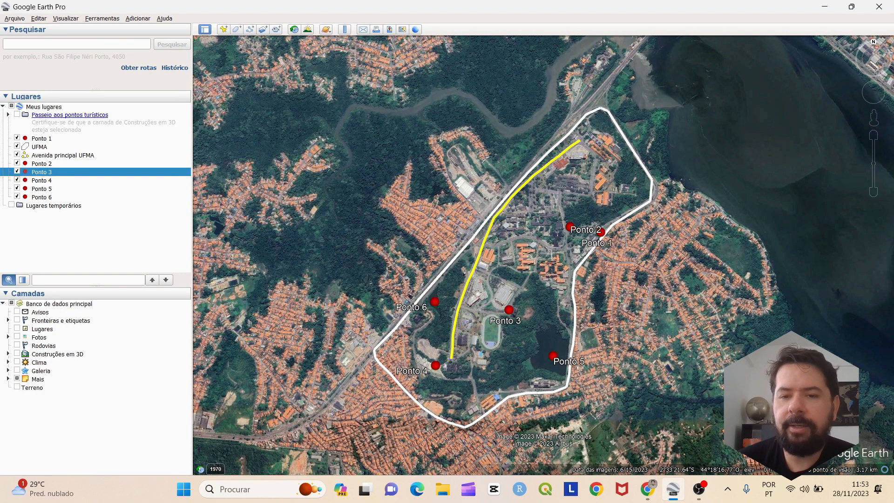
pyautogui.scroll(-4, 499, 236)
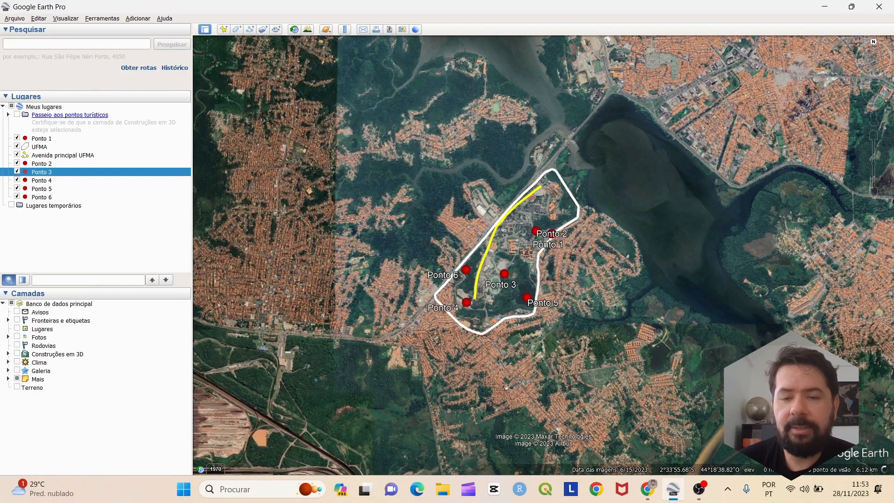
pyautogui.scroll(4, 500, 326)
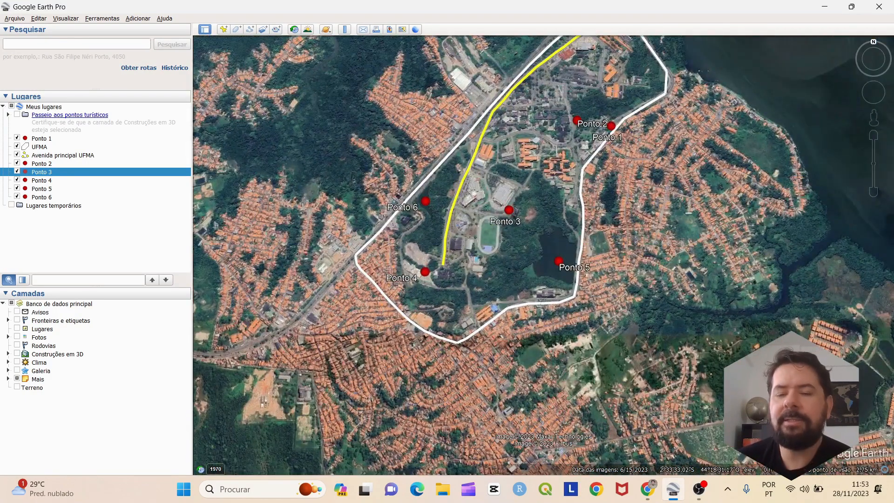
pyautogui.moveTo(520, 322); pyautogui.dragTo(521, 409)
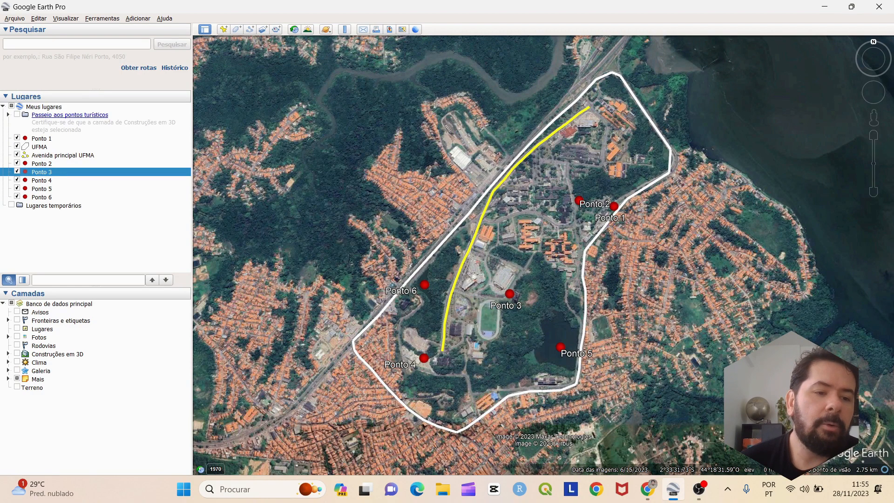
# Turn on the Avisos, Lugares, Fotos, Rodovias, Construções em 3D, Galeria and Terreno layers
pyautogui.click(16, 311)
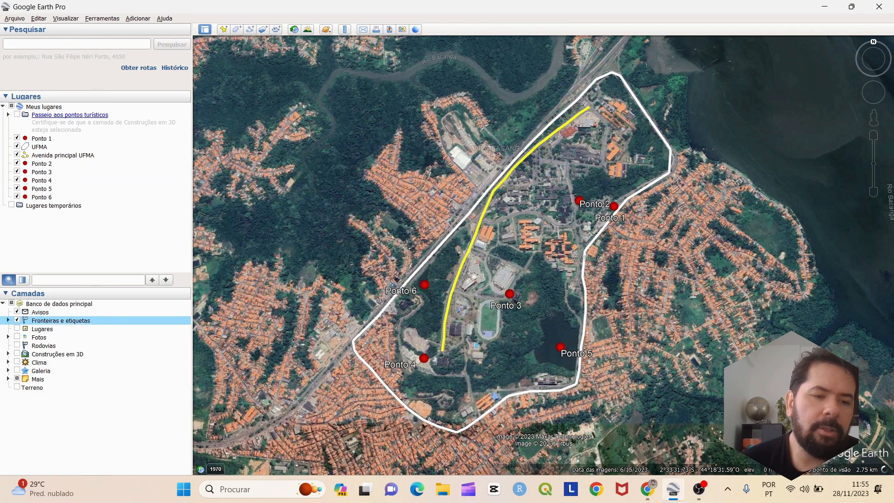
pyautogui.click(17, 328)
pyautogui.click(17, 336)
pyautogui.click(17, 345)
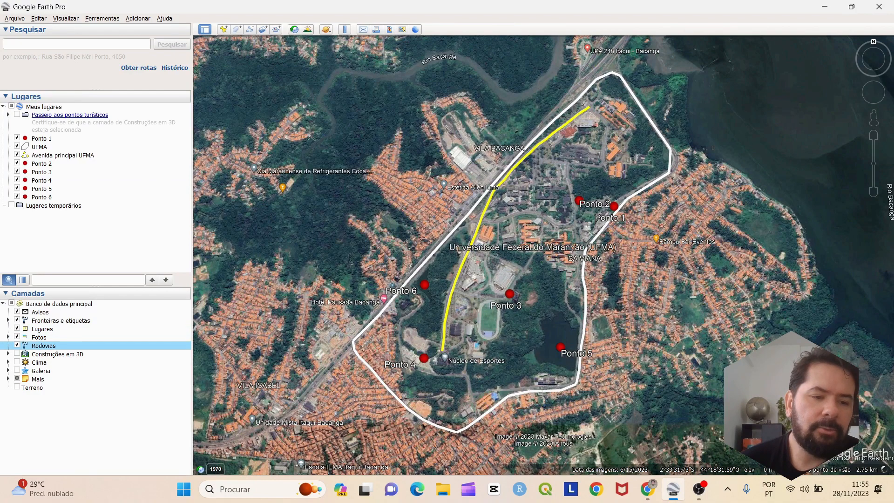
pyautogui.click(16, 353)
pyautogui.click(17, 371)
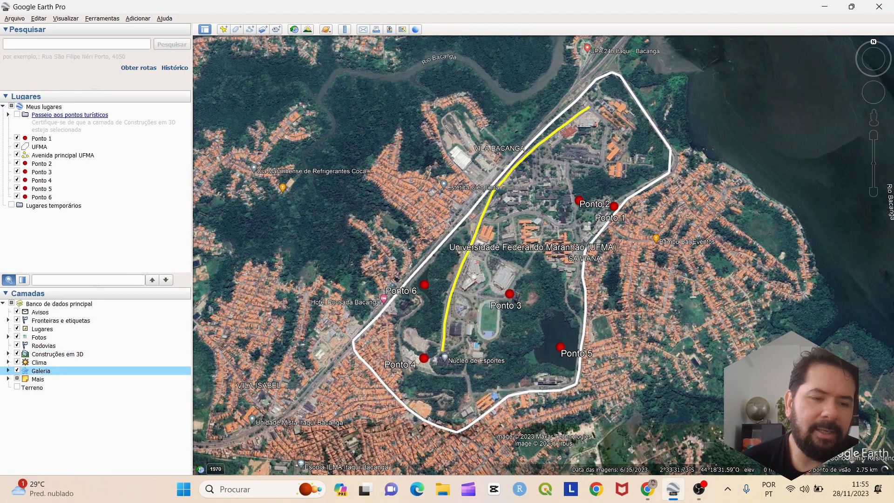
pyautogui.click(16, 387)
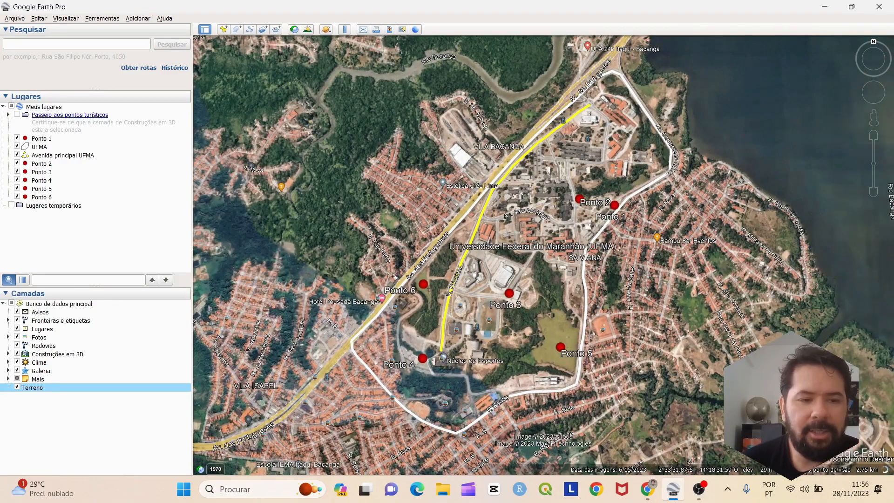
# Zoom and pan around the campus and lagoon shore to inspect the newly shown layers
pyautogui.scroll(-2, 300, 261)
pyautogui.scroll(-2, 319, 265)
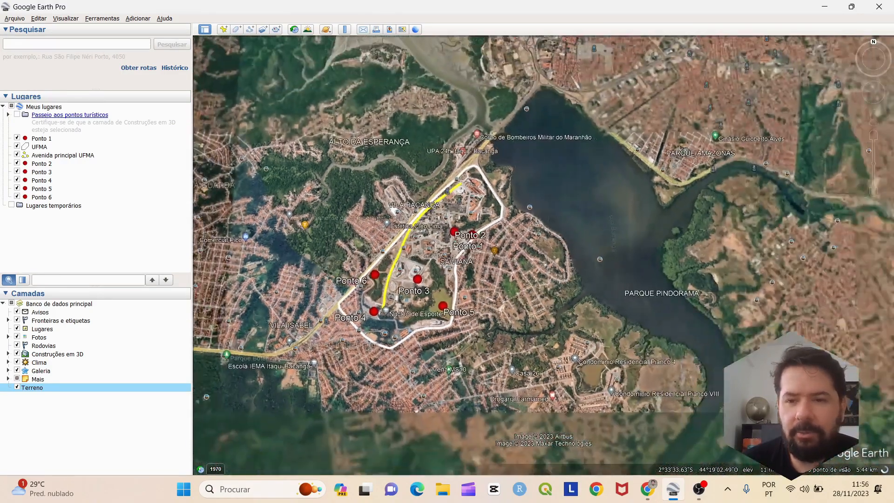
pyautogui.scroll(2, 549, 247)
pyautogui.scroll(2, 549, 247)
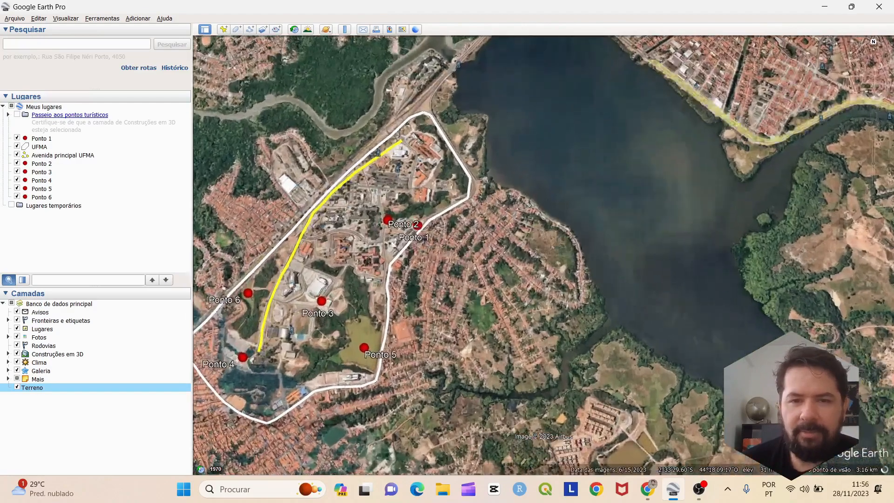
pyautogui.moveTo(392, 224); pyautogui.dragTo(476, 261)
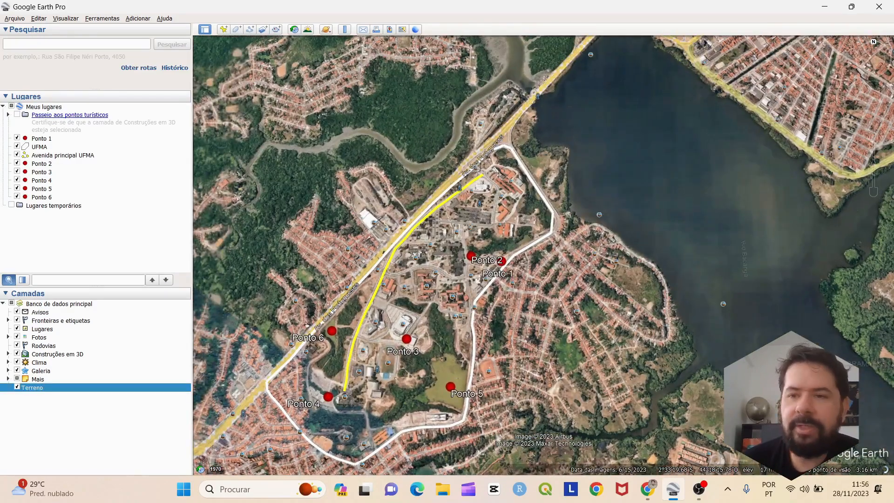
pyautogui.scroll(-3, 543, 229)
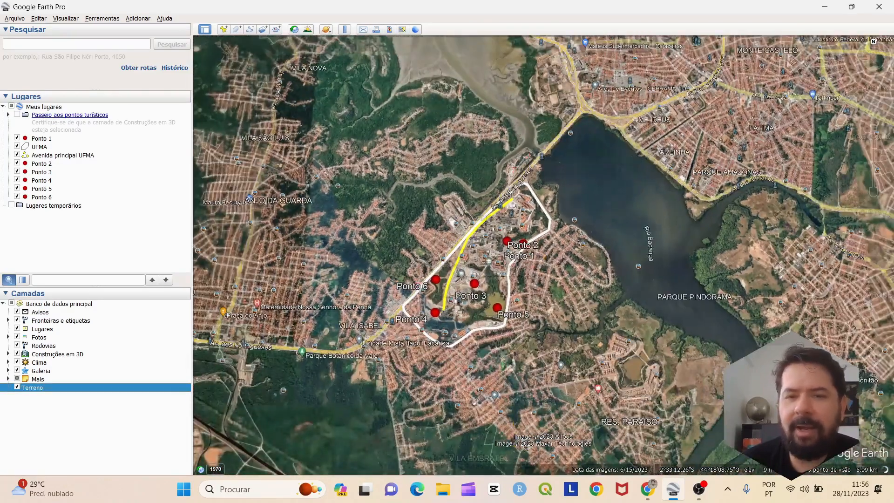
pyautogui.moveTo(585, 146); pyautogui.dragTo(568, 229)
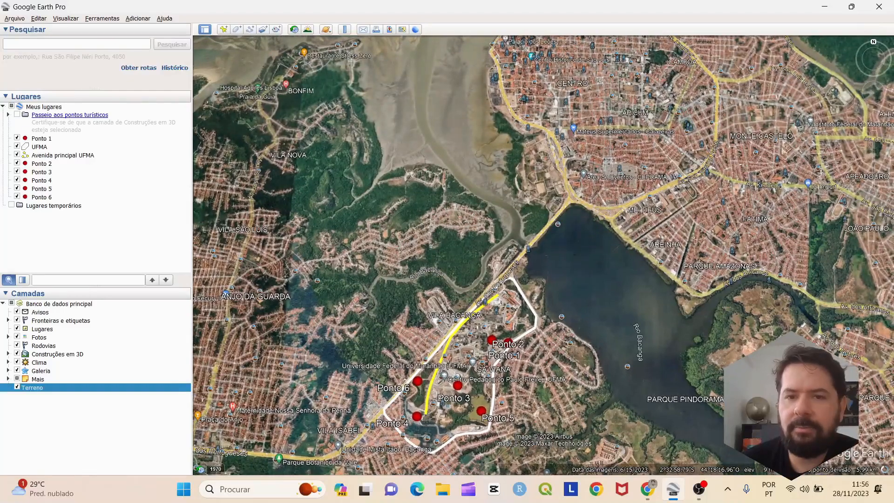
# Pan and zoom the map to centre the UFMA campus
pyautogui.moveTo(419, 324); pyautogui.dragTo(428, 281)
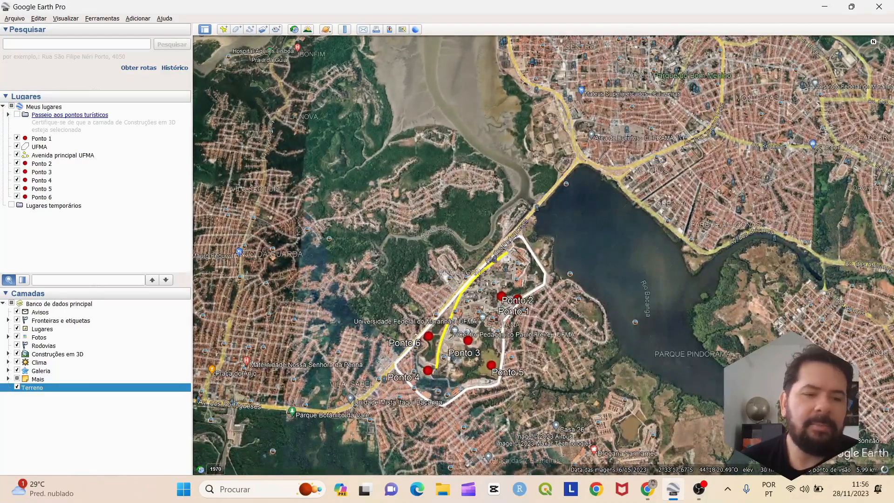
pyautogui.moveTo(773, 269); pyautogui.dragTo(730, 293)
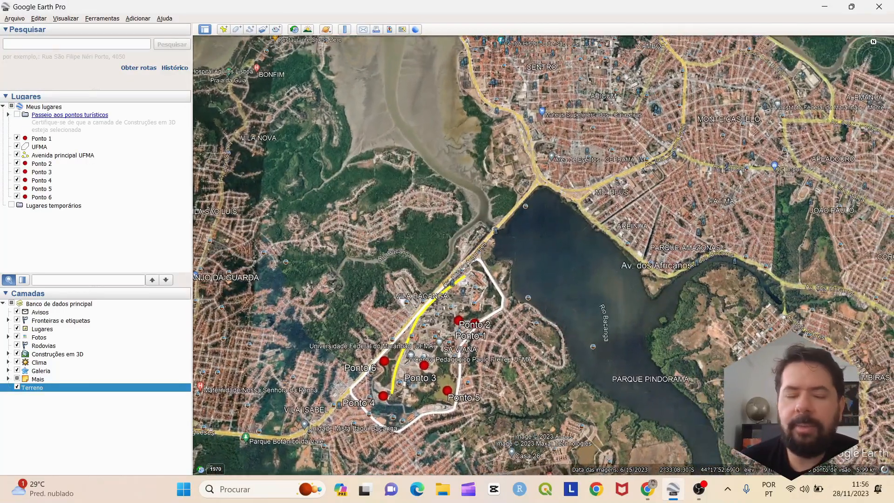
pyautogui.moveTo(546, 298); pyautogui.dragTo(569, 267)
pyautogui.scroll(3, 560, 252)
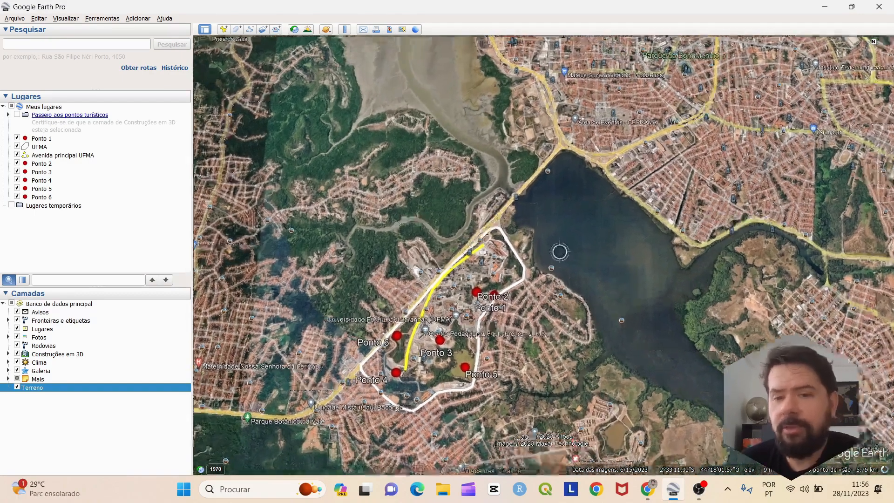
pyautogui.scroll(-2, 560, 252)
pyautogui.scroll(3, 560, 252)
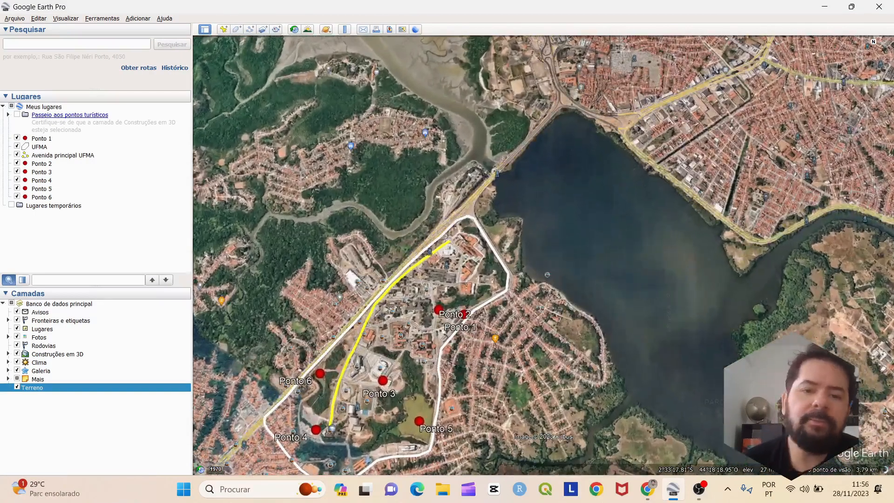
pyautogui.moveTo(350, 275); pyautogui.dragTo(365, 244)
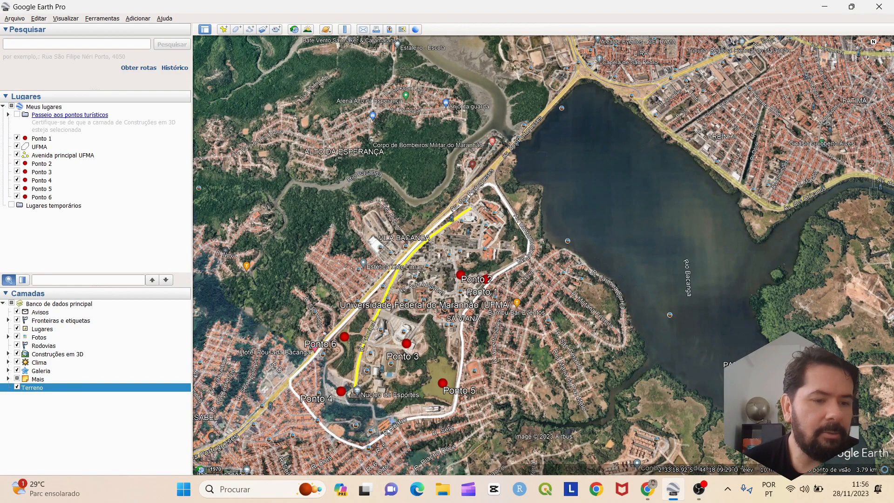
# Turn off Galeria, Clima, Construções em 3D, Rodovias, Fotos, Lugares, Fronteiras e etiquetas and Avisos, keeping Terreno
pyautogui.click(17, 370)
pyautogui.click(17, 362)
pyautogui.click(18, 354)
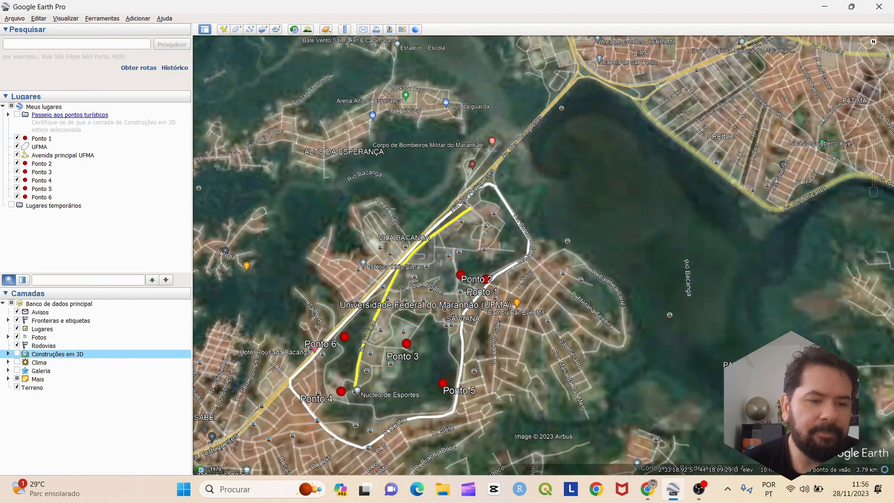
pyautogui.click(17, 345)
pyautogui.click(17, 336)
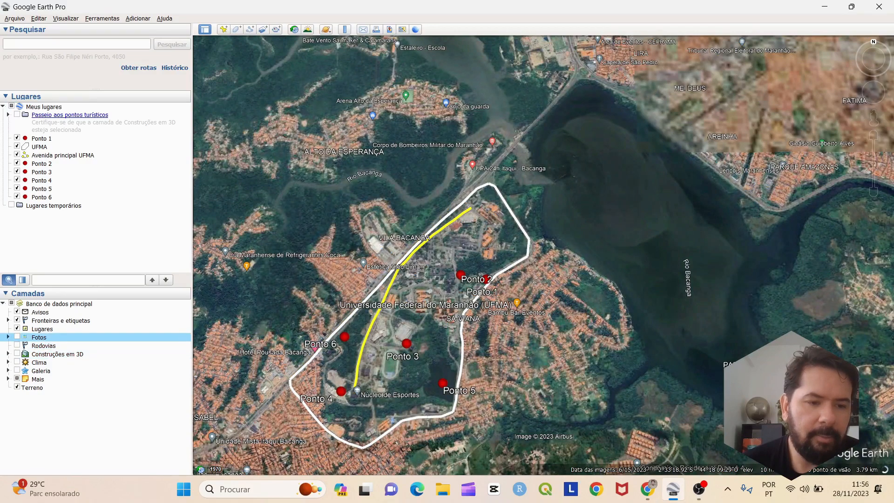
pyautogui.click(17, 328)
pyautogui.click(18, 320)
pyautogui.click(18, 312)
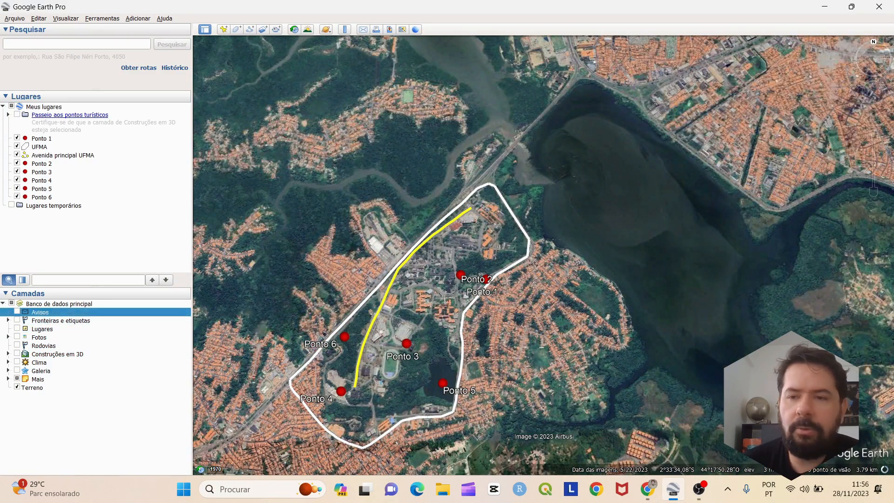
pyautogui.moveTo(605, 395); pyautogui.dragTo(622, 415)
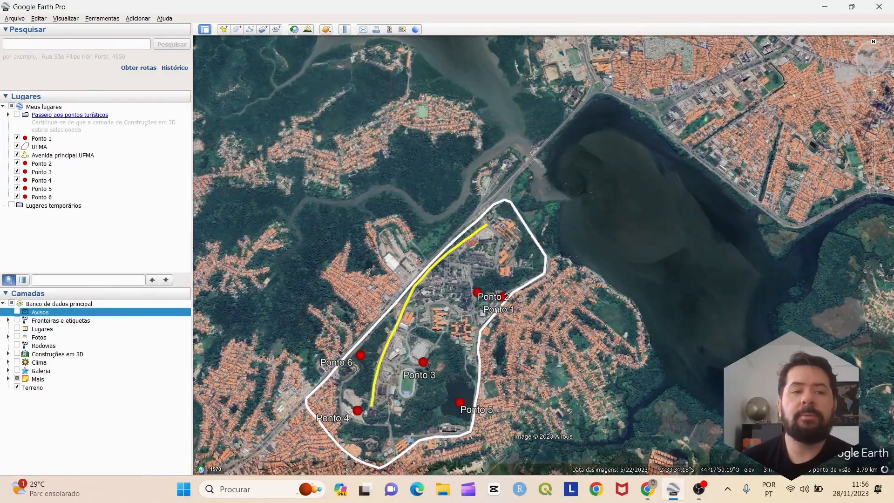
pyautogui.moveTo(624, 407); pyautogui.dragTo(636, 362)
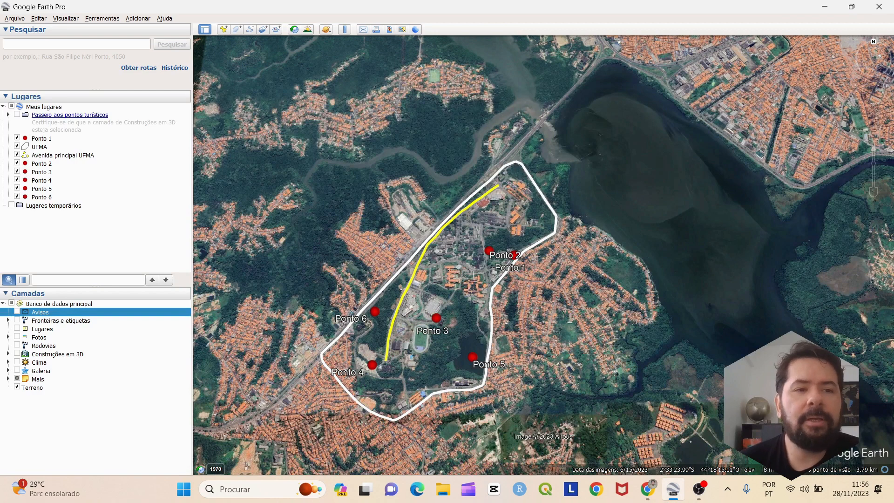
# Open Ferramentas > Opções, close it, then reopen the Options window
pyautogui.click(66, 19)
pyautogui.moveTo(102, 18)
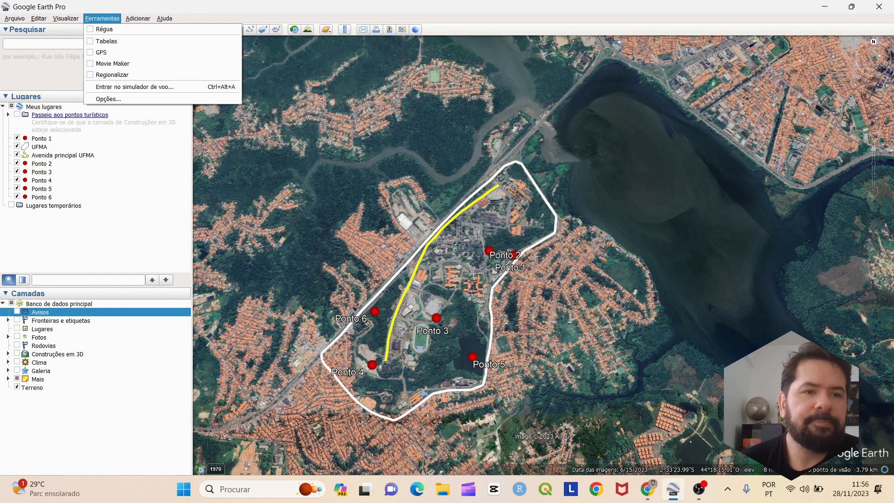
pyautogui.click(108, 99)
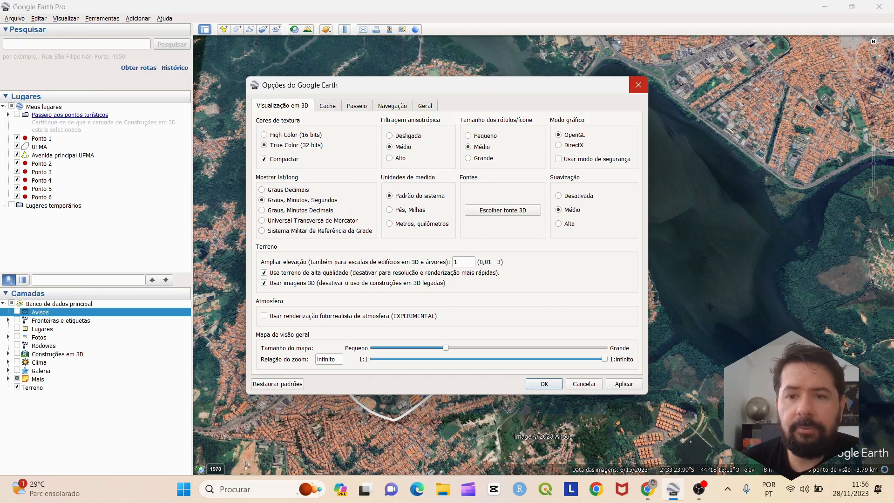
pyautogui.click(638, 85)
pyautogui.click(102, 19)
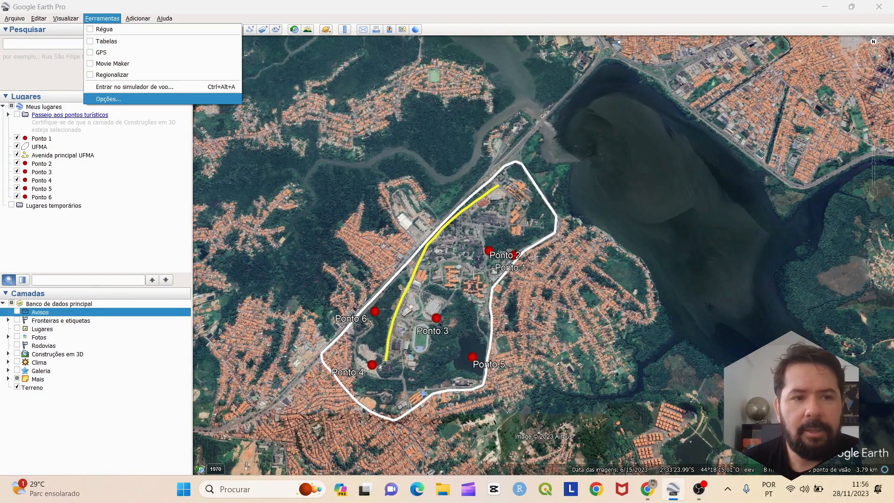
pyautogui.click(108, 99)
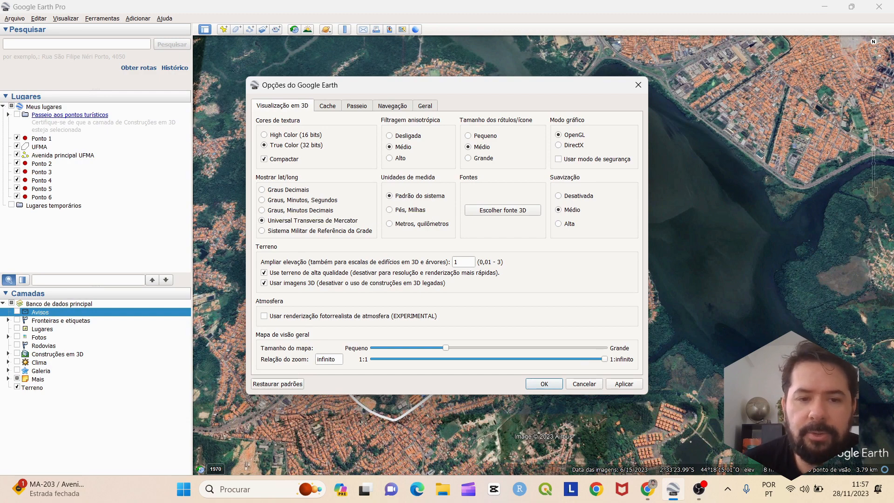
# Choose Graus, Minutos, Segundos for the lat/long display in the 3D View options
pyautogui.click(262, 200)
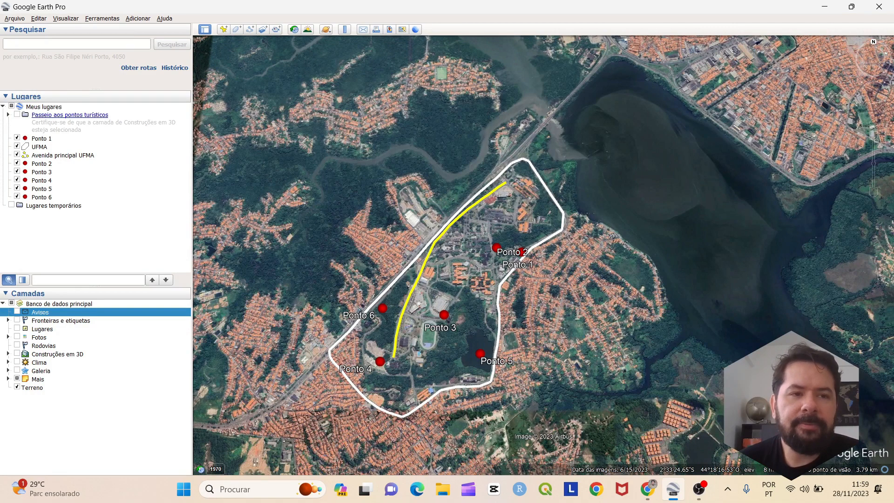
pyautogui.click(102, 18)
pyautogui.click(108, 99)
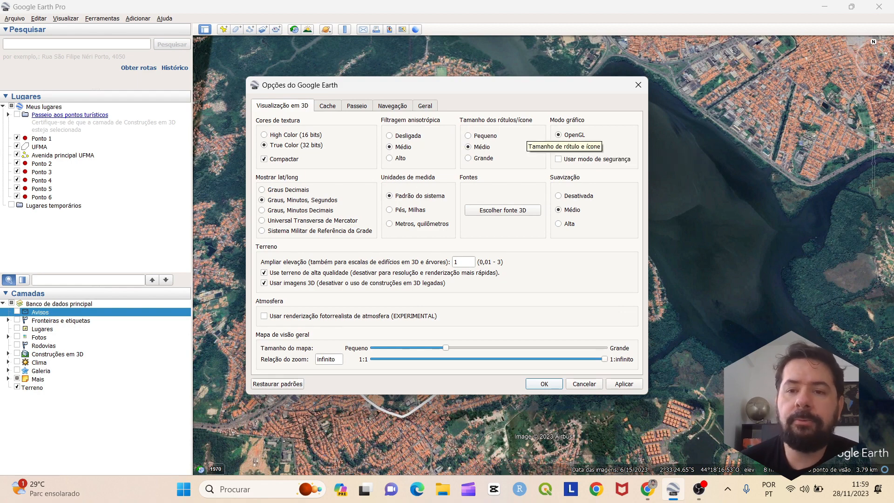
pyautogui.click(638, 85)
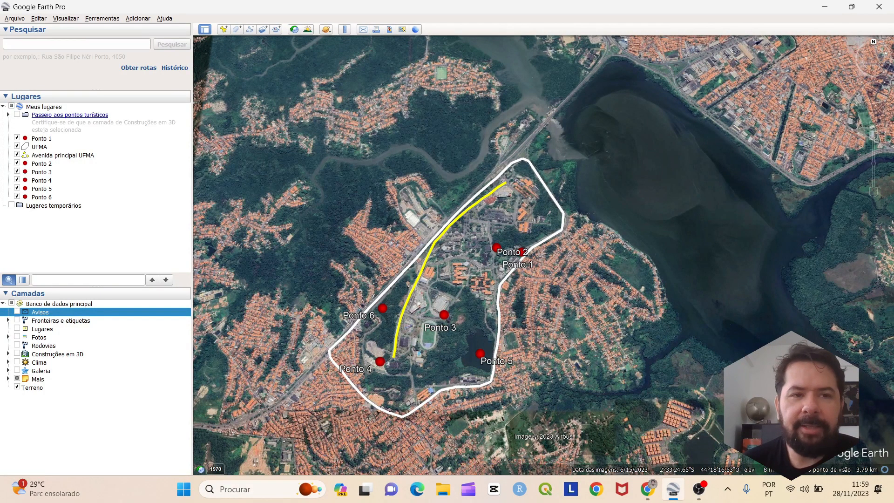
pyautogui.click(15, 19)
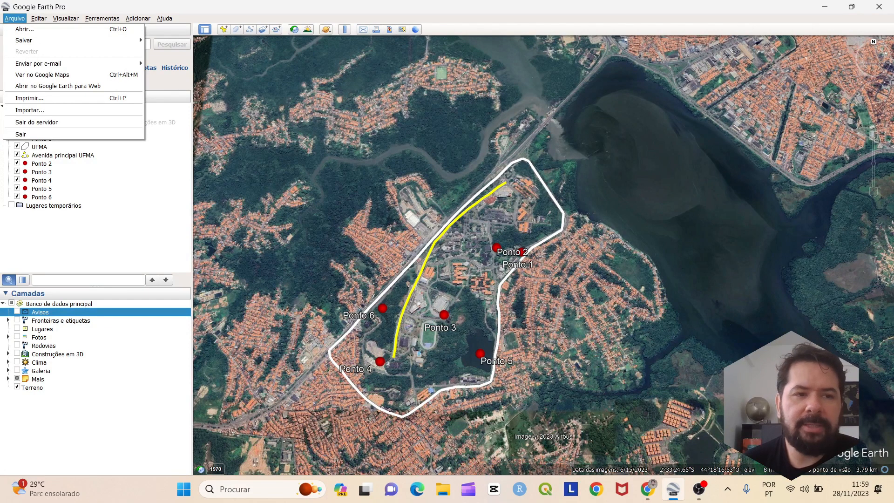
# Hide the sidebar from the Visualizar menu, then show it again
pyautogui.moveTo(66, 18)
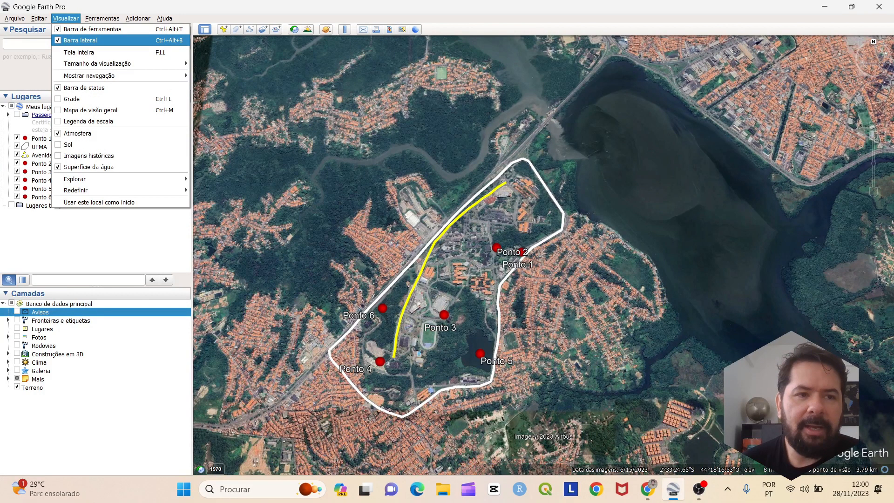
pyautogui.click(80, 40)
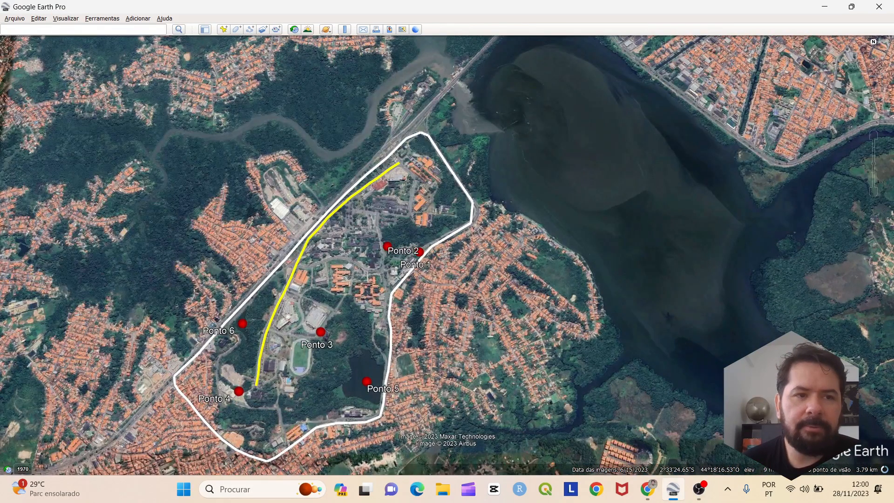
pyautogui.click(65, 18)
pyautogui.click(80, 39)
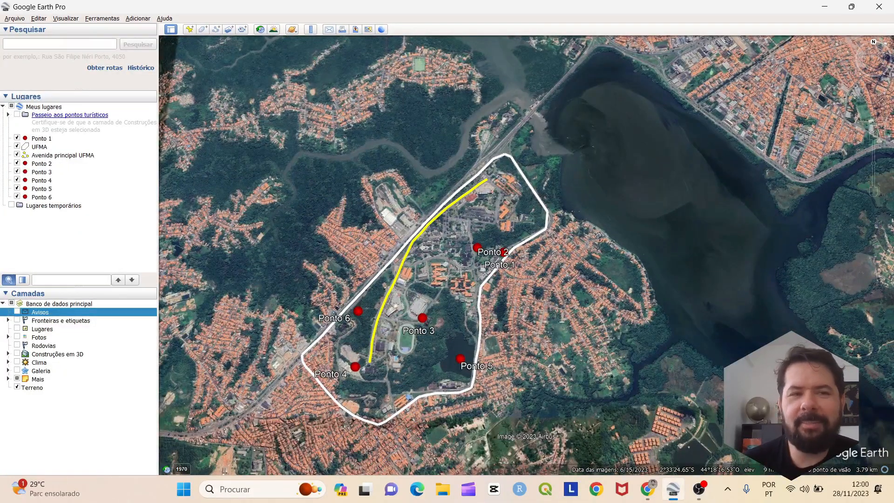
# Hide the Barra de ferramentas from Visualizar, then show it again
pyautogui.click(65, 19)
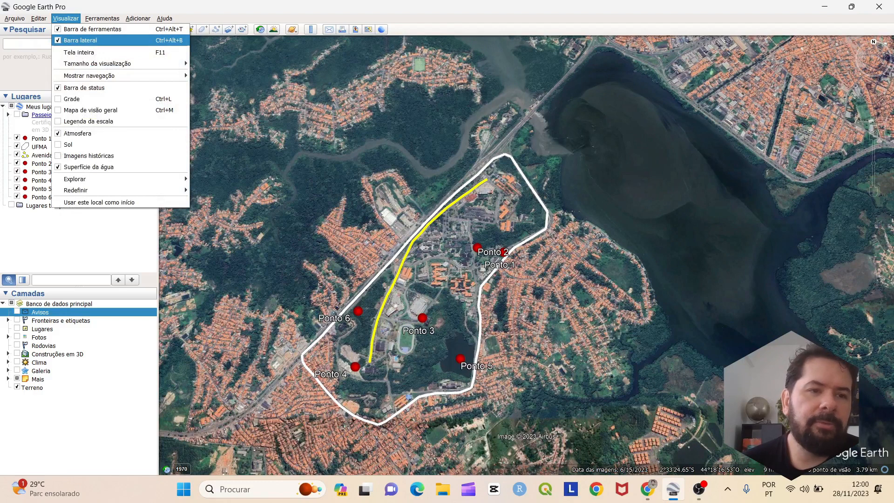
pyautogui.click(80, 29)
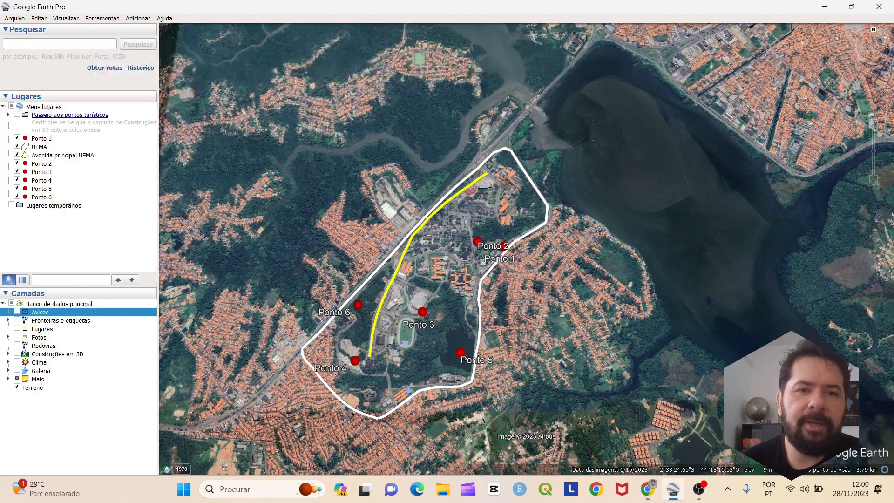
pyautogui.click(66, 18)
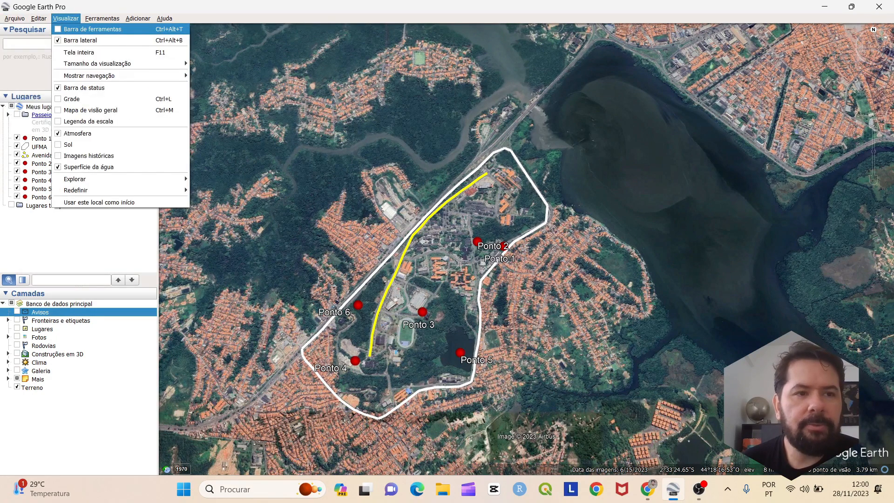
pyautogui.click(80, 29)
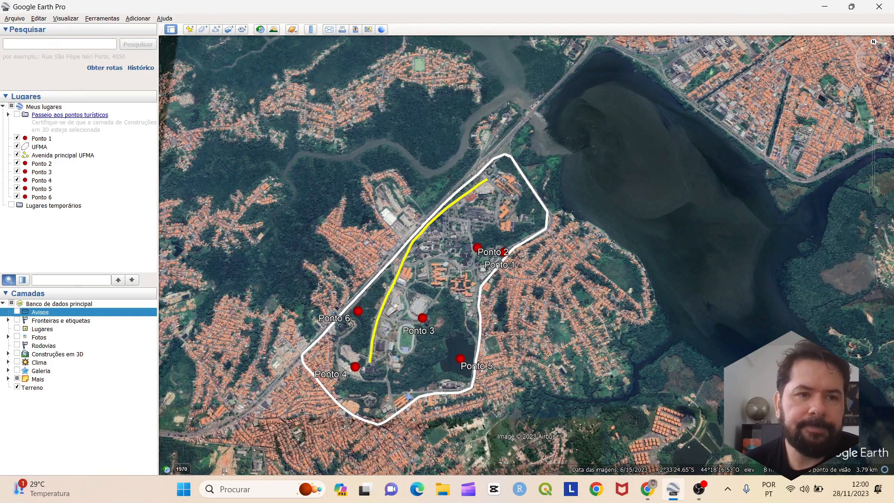
# Uncheck Ponto 1, UFMA, Avenida principal UFMA and Ponto 2–6 in the Lugares panel
pyautogui.moveTo(317, 187); pyautogui.dragTo(360, 164)
pyautogui.moveTo(544, 329); pyautogui.dragTo(579, 309)
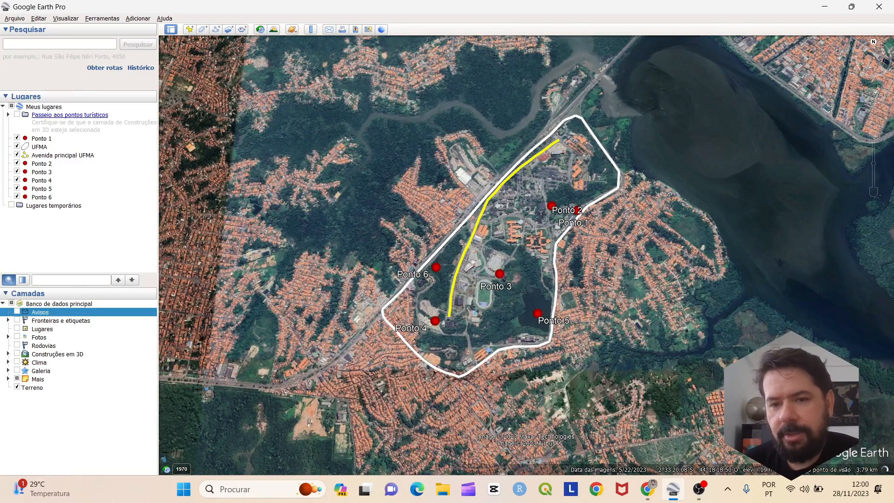
pyautogui.moveTo(574, 309); pyautogui.dragTo(578, 317)
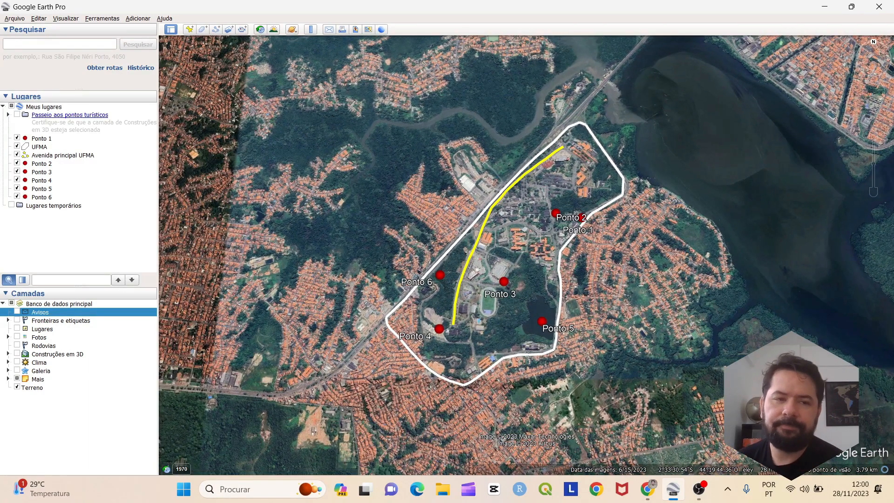
pyautogui.click(17, 138)
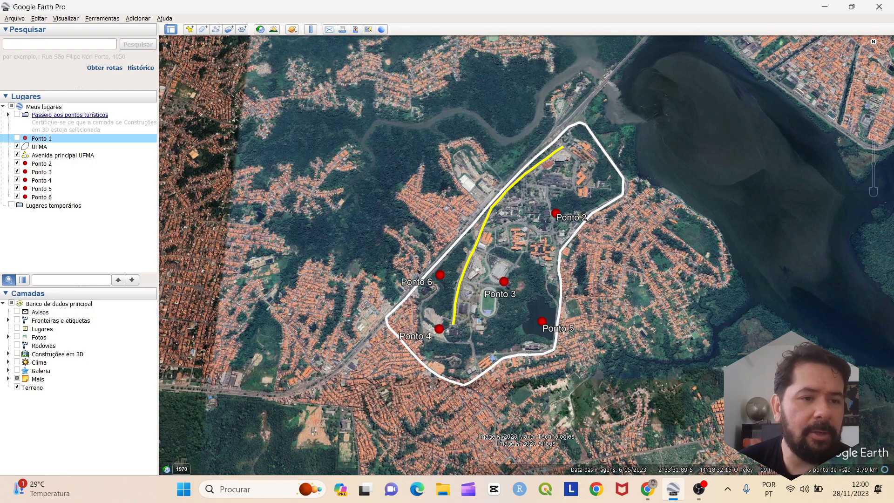
pyautogui.click(17, 146)
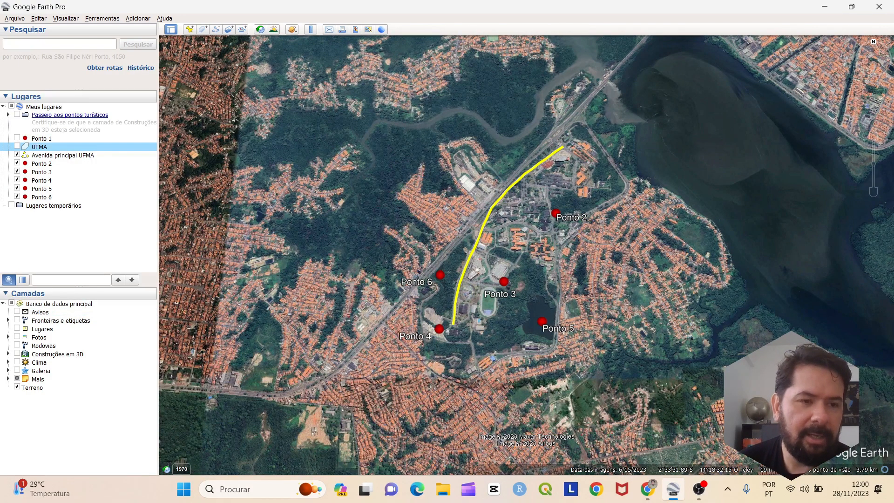
pyautogui.click(16, 155)
pyautogui.click(17, 163)
pyautogui.click(17, 171)
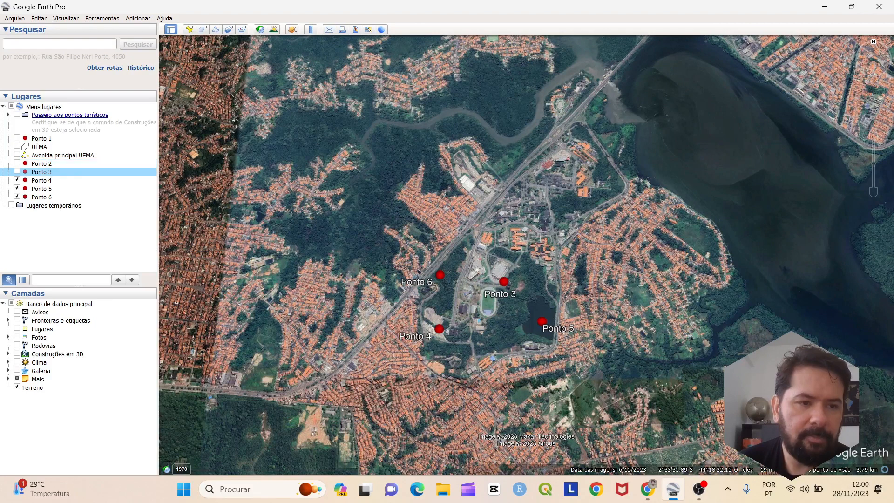
pyautogui.click(17, 180)
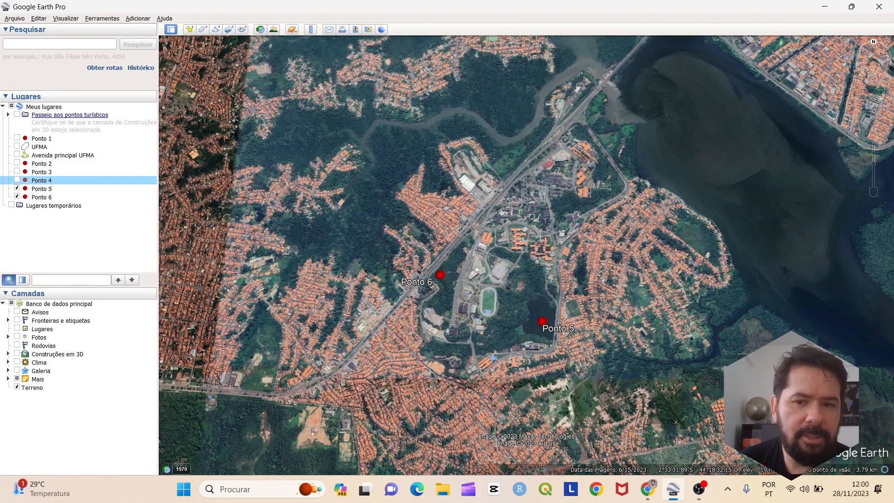
pyautogui.click(17, 188)
pyautogui.click(16, 197)
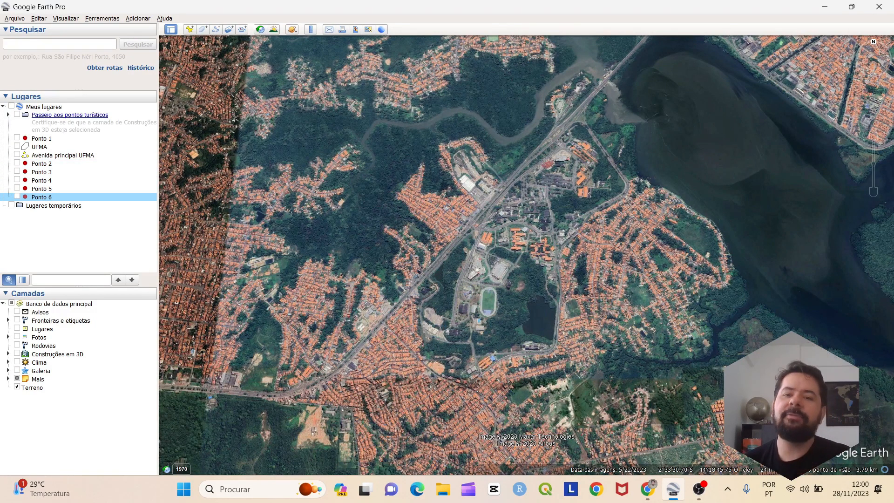
# Zoom, move north, rotate and pan sideways to frame the campus at about 2.68 km altitude
pyautogui.moveTo(475, 298); pyautogui.dragTo(478, 302)
pyautogui.scroll(4, 496, 266)
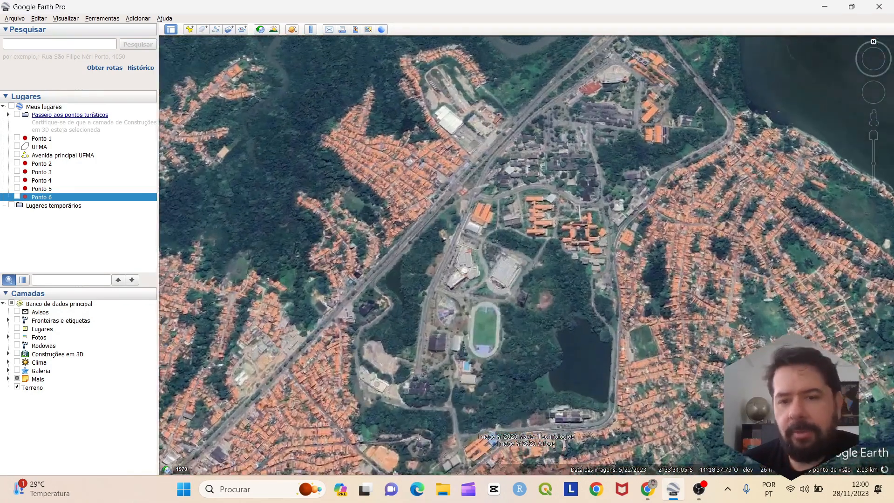
pyautogui.scroll(-2, 515, 279)
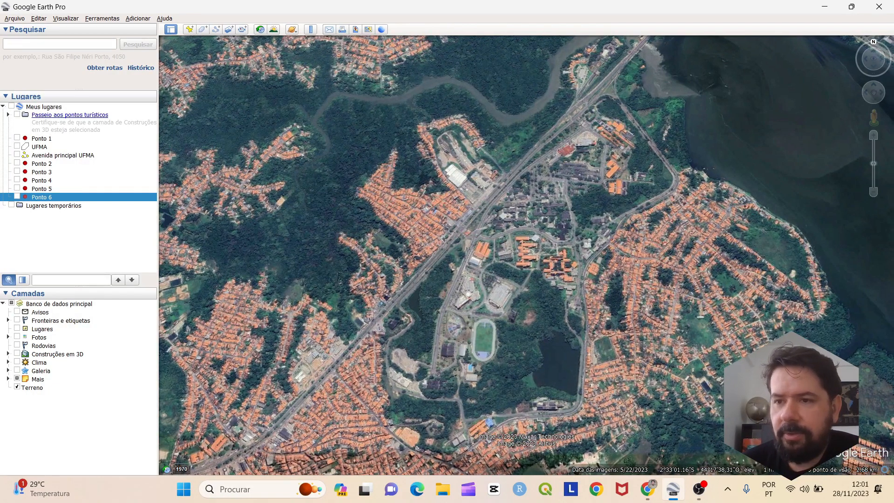
pyautogui.click(874, 92)
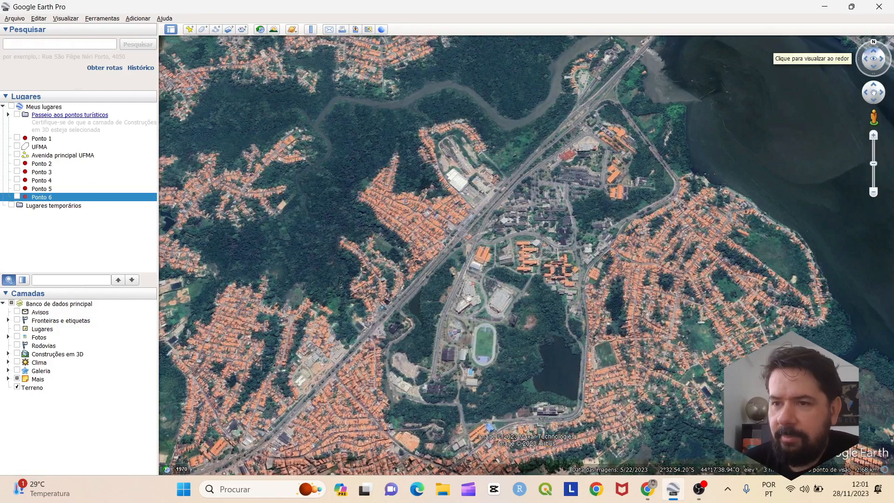
pyautogui.click(881, 59)
pyautogui.click(881, 58)
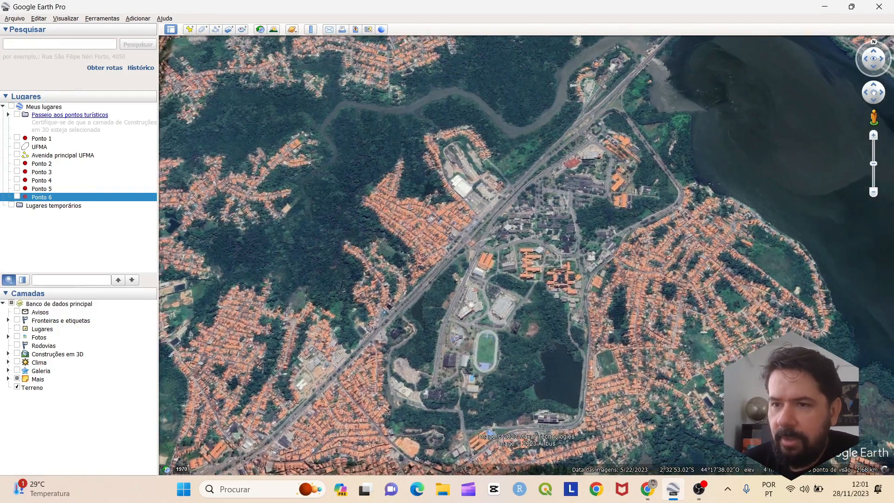
pyautogui.click(881, 59)
pyautogui.click(865, 59)
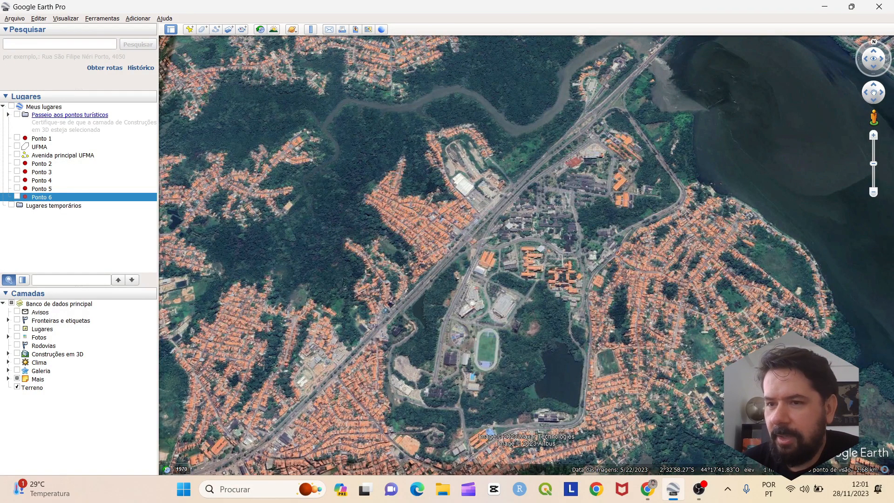
pyautogui.click(865, 92)
pyautogui.click(882, 93)
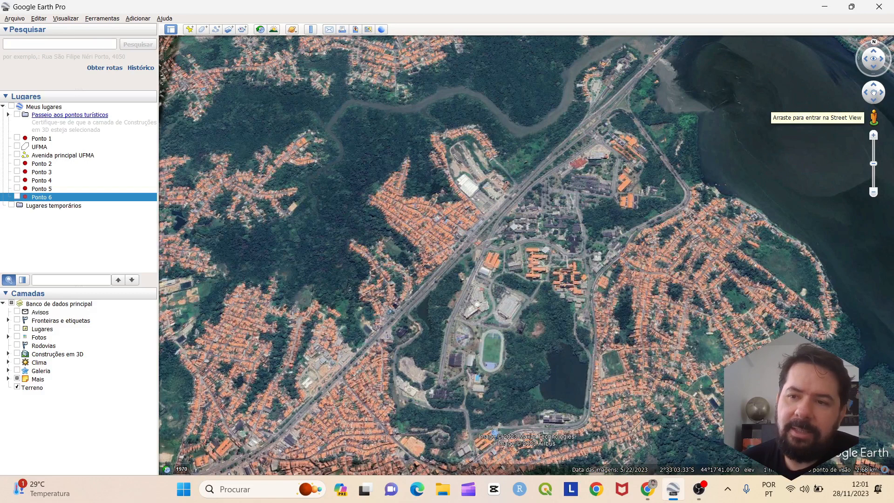
# Reframe the campus on the map and switch on historical imagery
pyautogui.moveTo(838, 147); pyautogui.dragTo(853, 128)
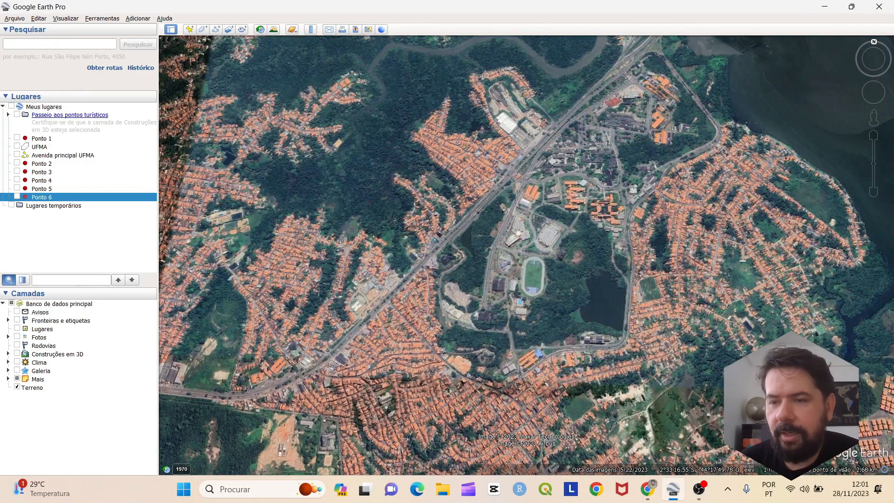
pyautogui.moveTo(644, 273); pyautogui.dragTo(637, 294)
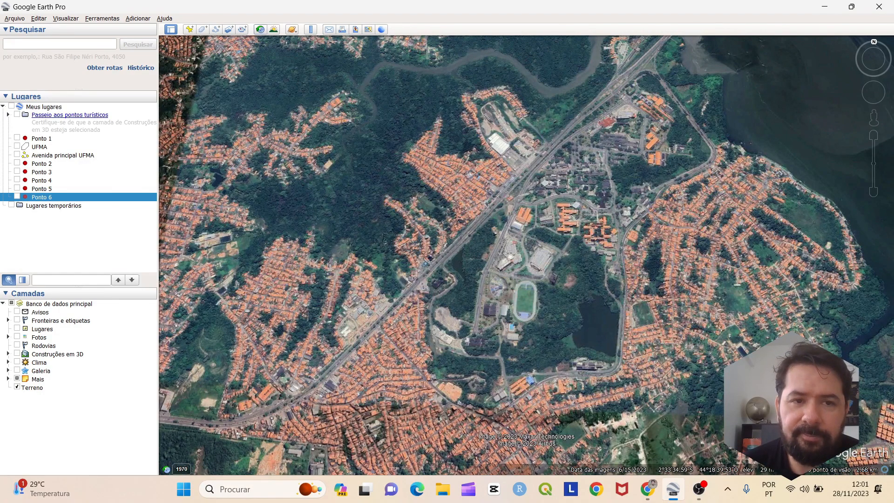
pyautogui.click(261, 29)
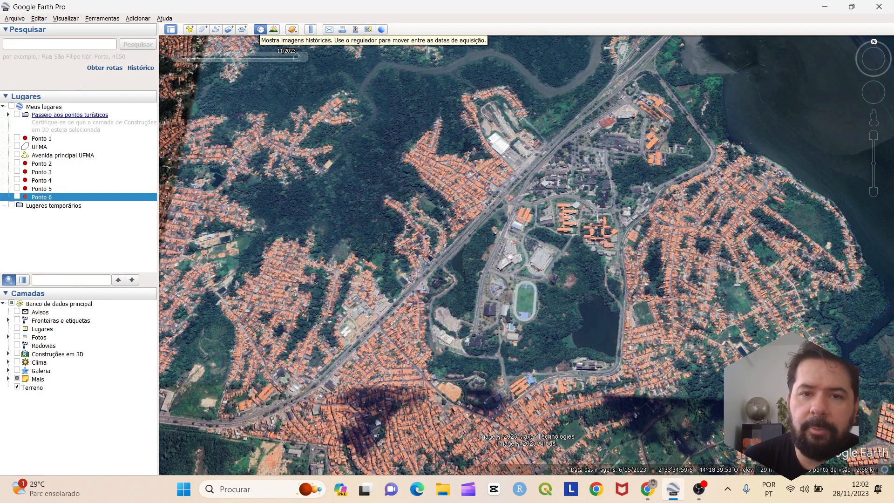
# Step the historical imagery back through 2016 and 2014, then forward to the 6/7/2017 capture
pyautogui.moveTo(296, 57); pyautogui.dragTo(284, 57)
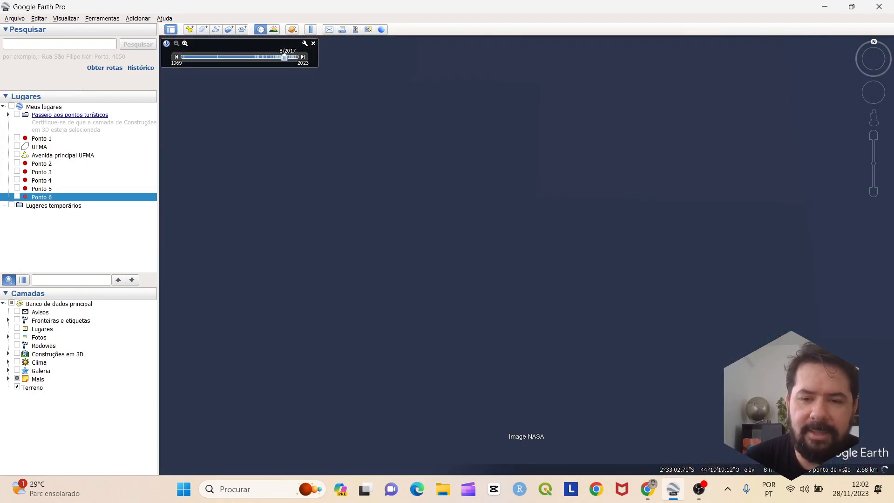
pyautogui.moveTo(284, 57); pyautogui.dragTo(282, 58)
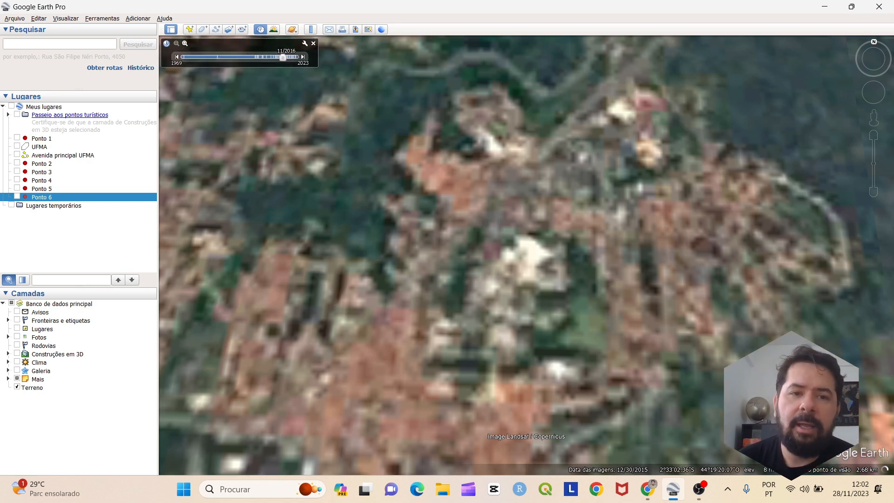
pyautogui.moveTo(282, 57); pyautogui.dragTo(278, 58)
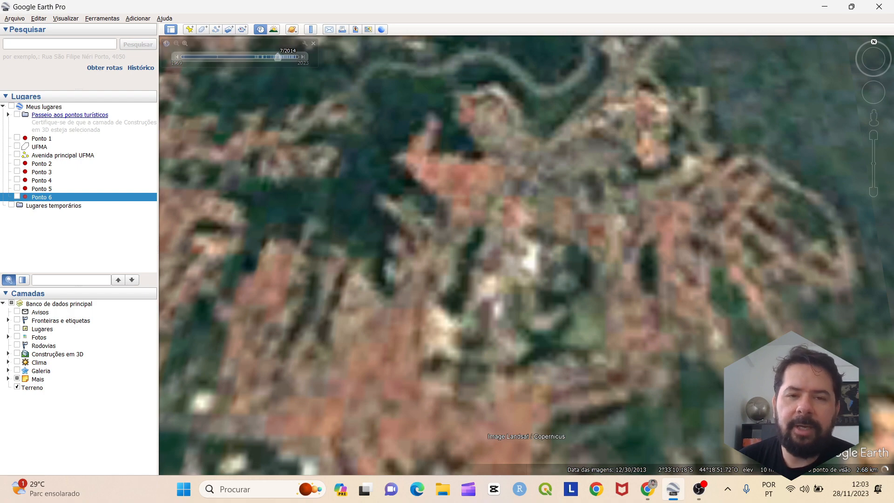
pyautogui.moveTo(278, 57); pyautogui.dragTo(284, 57)
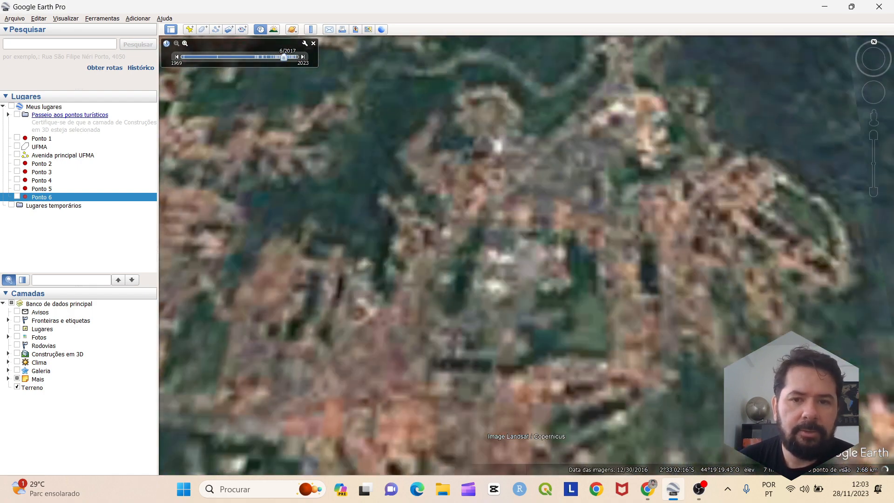
pyautogui.click(177, 57)
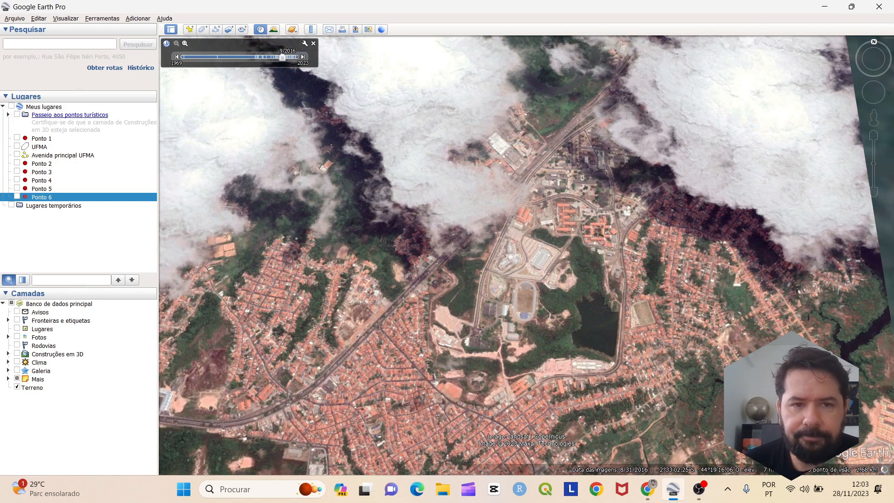
pyautogui.click(303, 57)
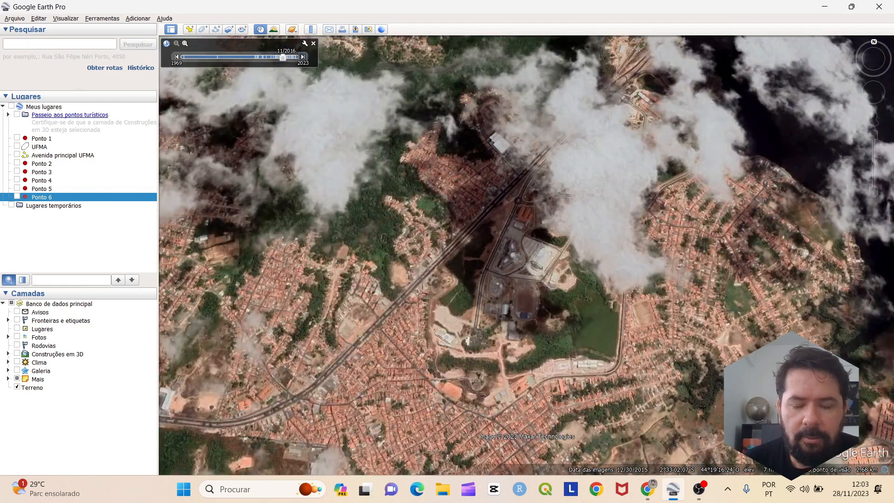
pyautogui.click(303, 57)
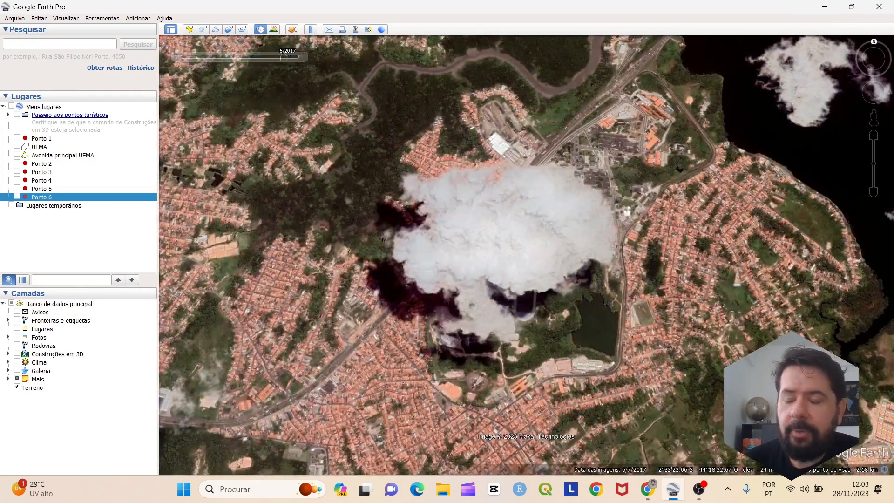
pyautogui.moveTo(304, 57)
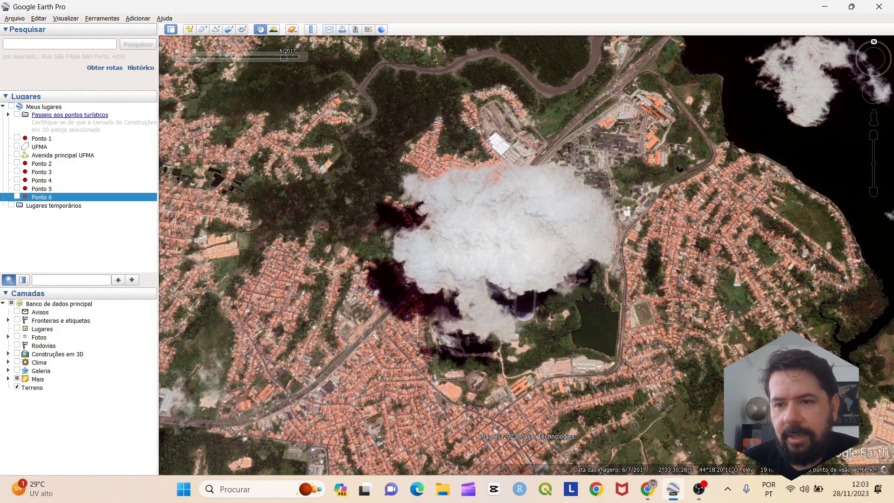
pyautogui.moveTo(546, 186); pyautogui.dragTo(527, 213)
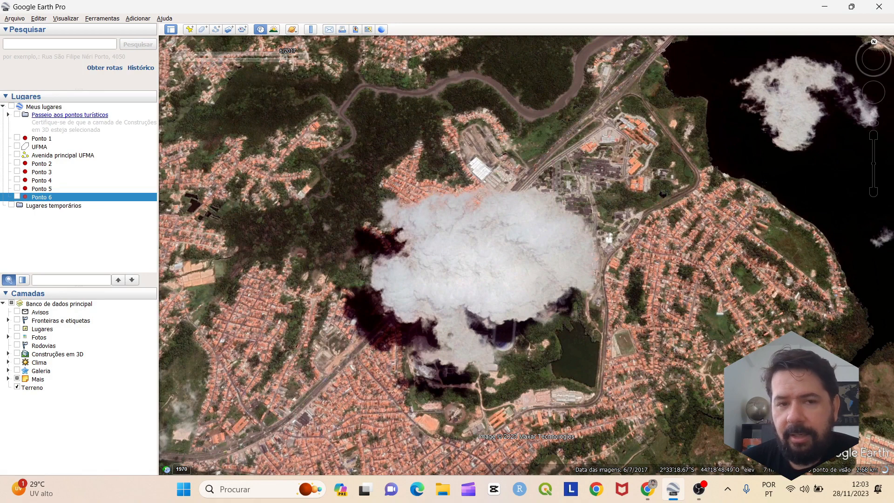
# Step the historical imagery forward through July 2017 and April 2018 to the 2020 capture
pyautogui.click(303, 57)
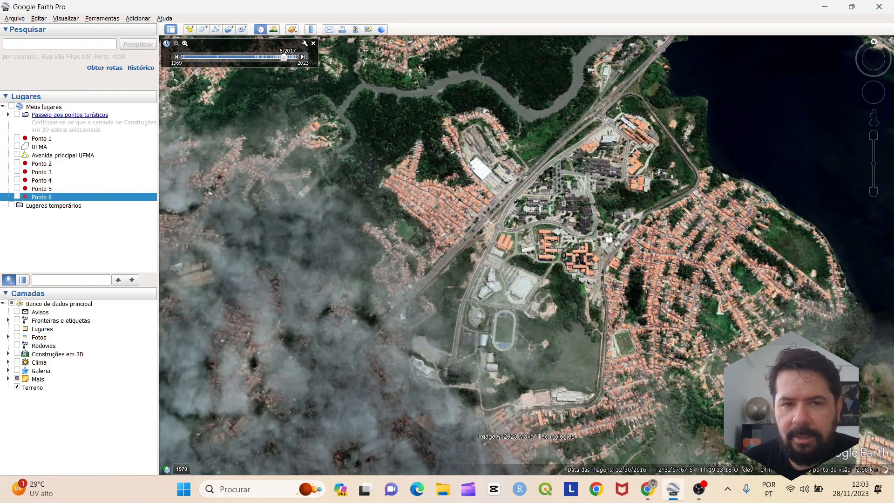
pyautogui.click(302, 57)
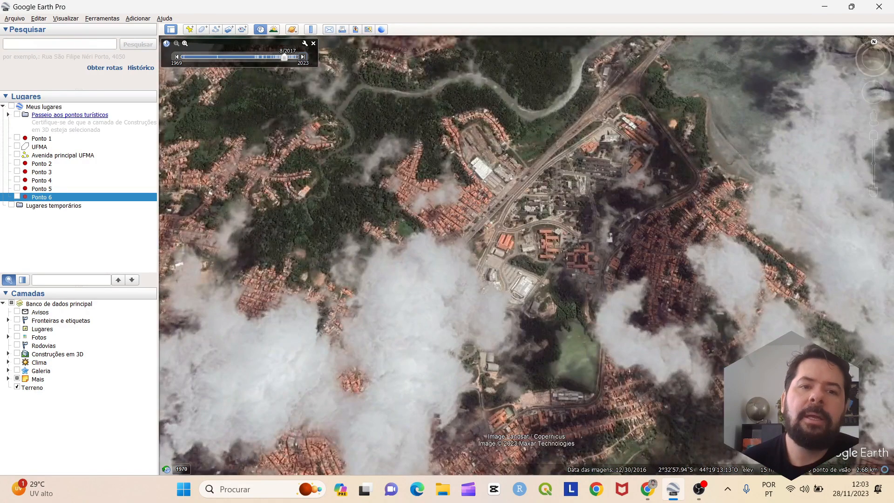
pyautogui.click(302, 57)
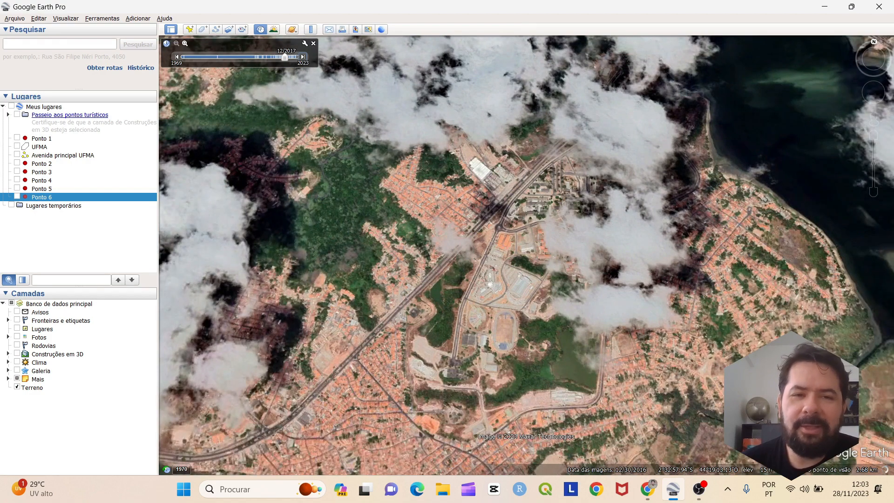
pyautogui.click(302, 57)
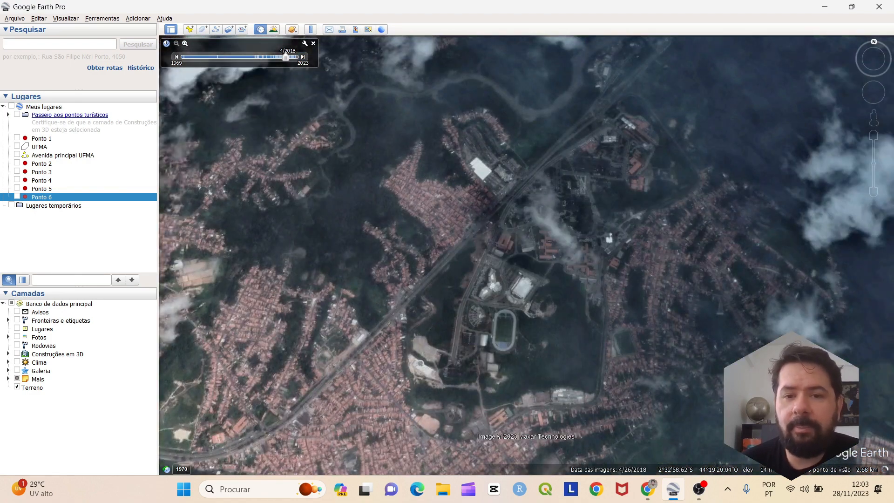
pyautogui.click(302, 56)
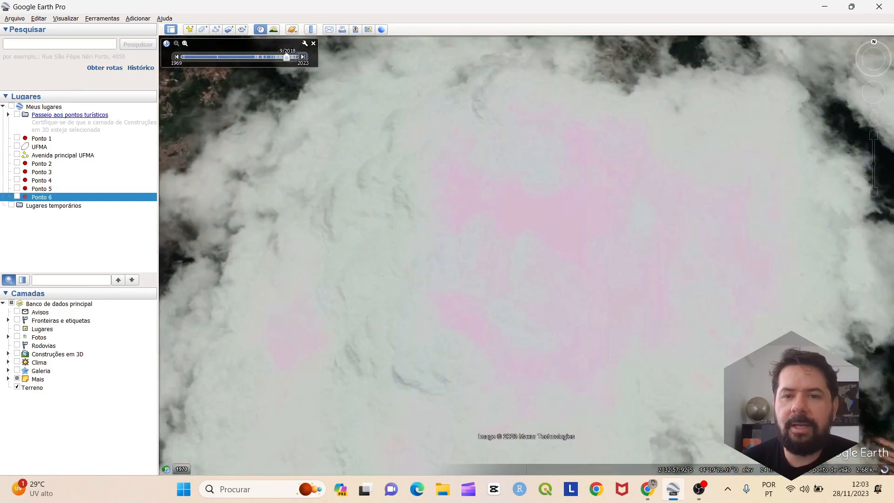
pyautogui.click(302, 57)
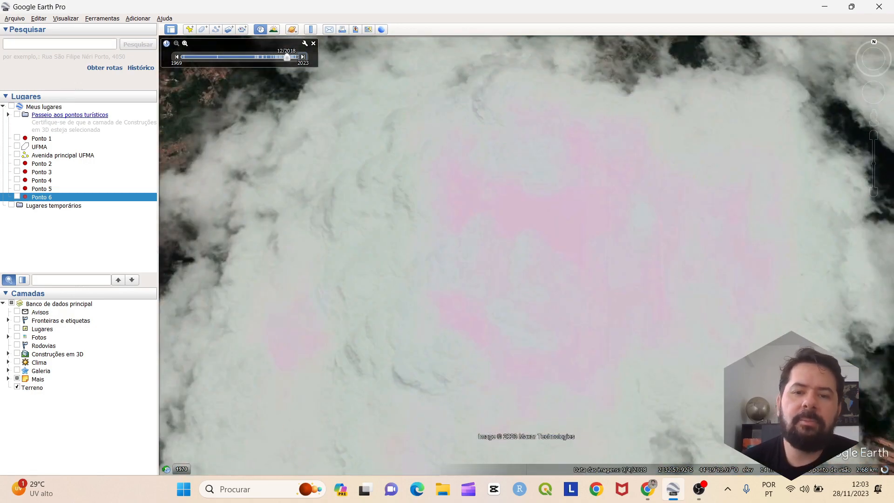
pyautogui.click(303, 57)
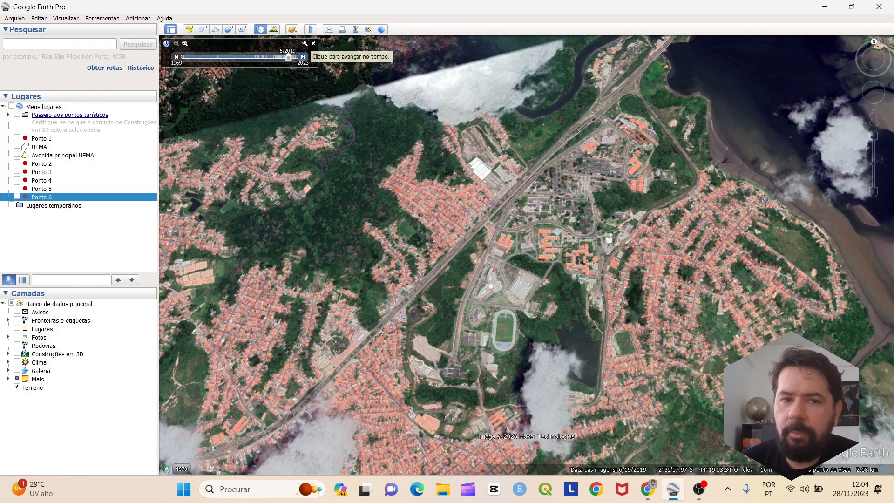
pyautogui.click(303, 57)
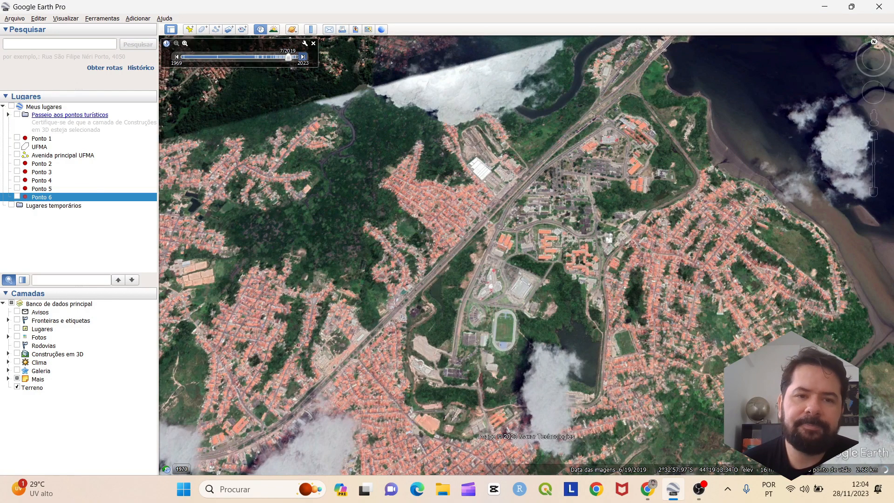
pyautogui.click(304, 56)
# Advance to the newest imagery, settle on 5/22/2023, and close the historical timeline
pyautogui.click(304, 56)
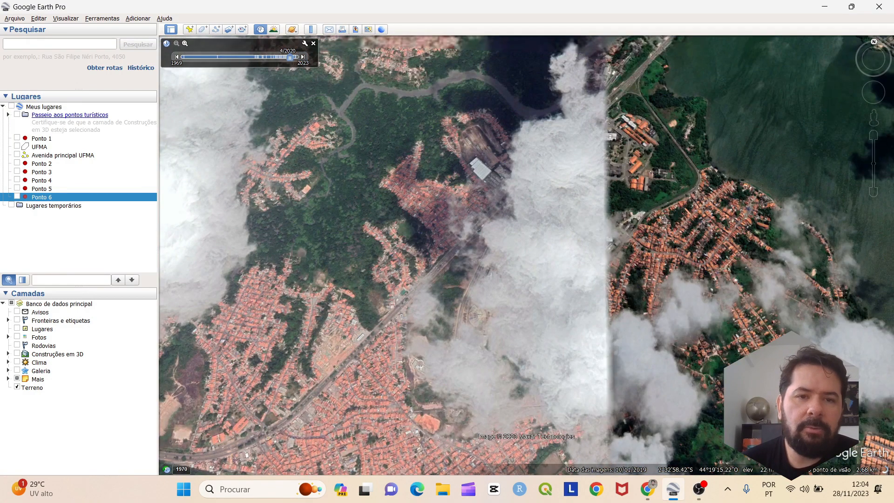
pyautogui.click(303, 57)
pyautogui.click(304, 57)
pyautogui.click(303, 57)
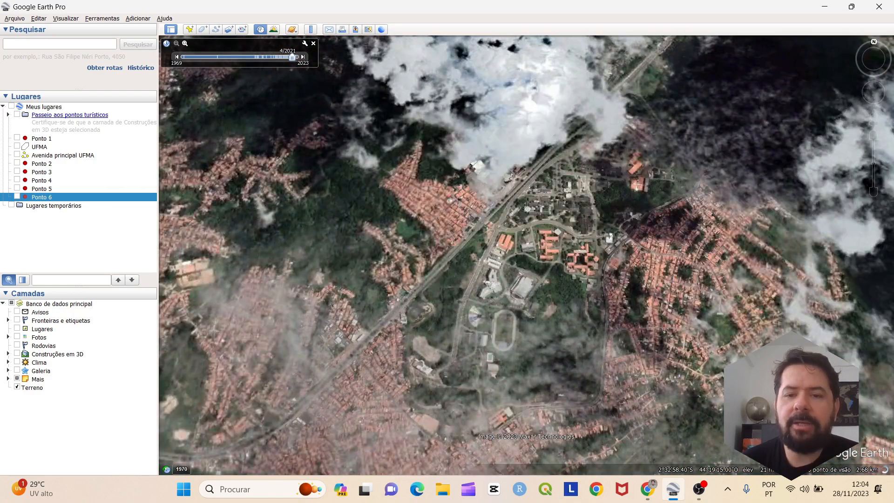
pyautogui.click(303, 57)
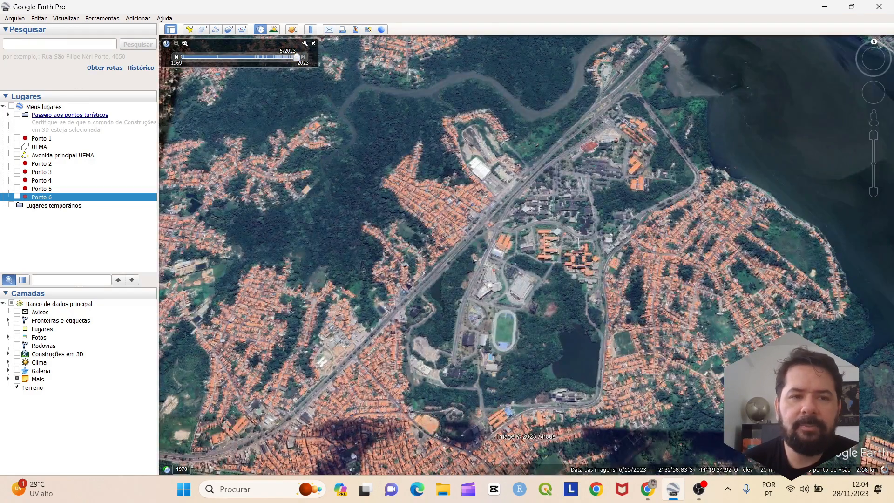
pyautogui.click(176, 56)
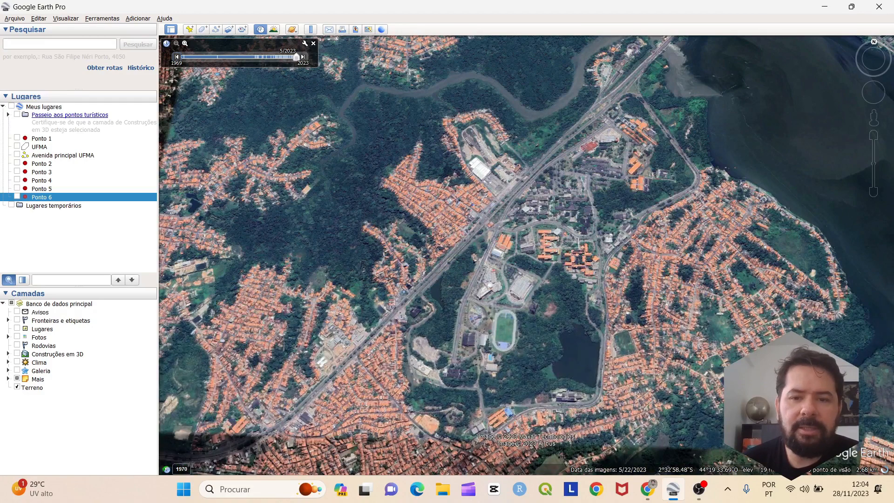
pyautogui.click(177, 56)
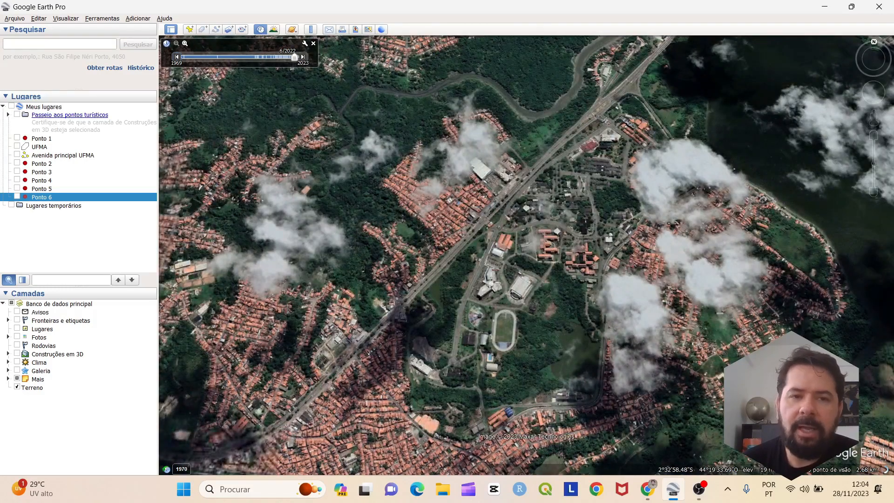
pyautogui.click(303, 57)
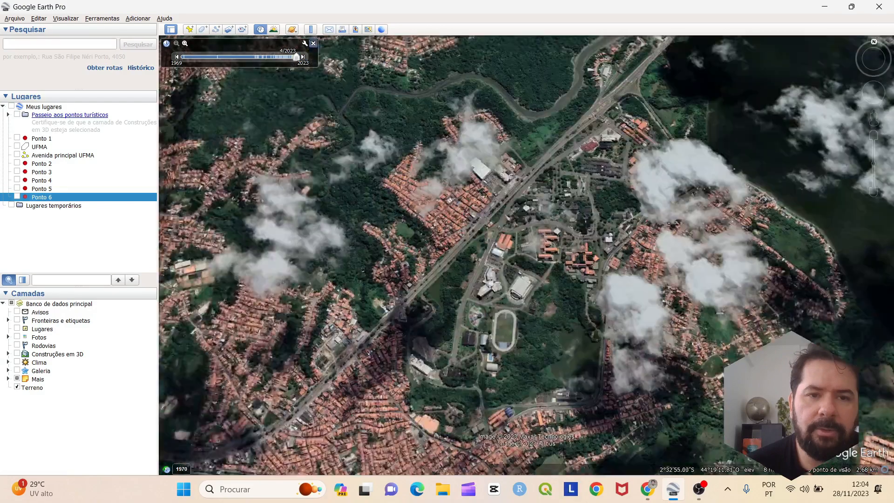
pyautogui.click(313, 42)
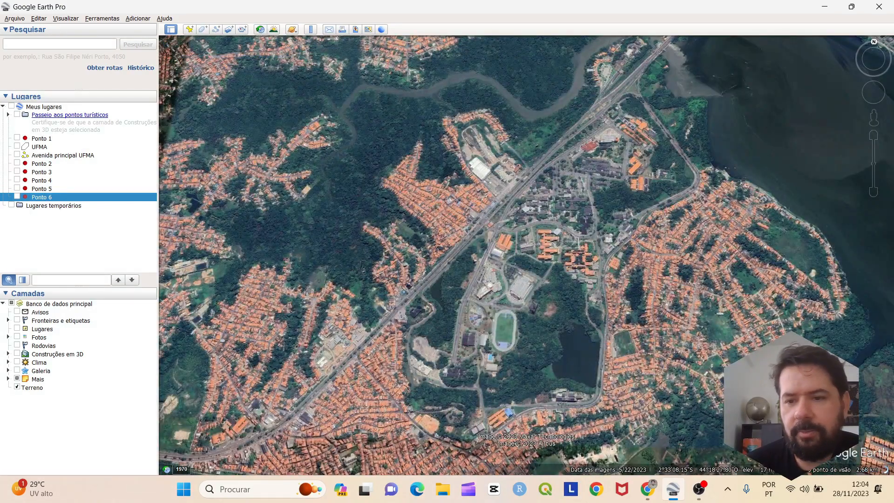
pyautogui.moveTo(464, 303); pyautogui.dragTo(424, 288)
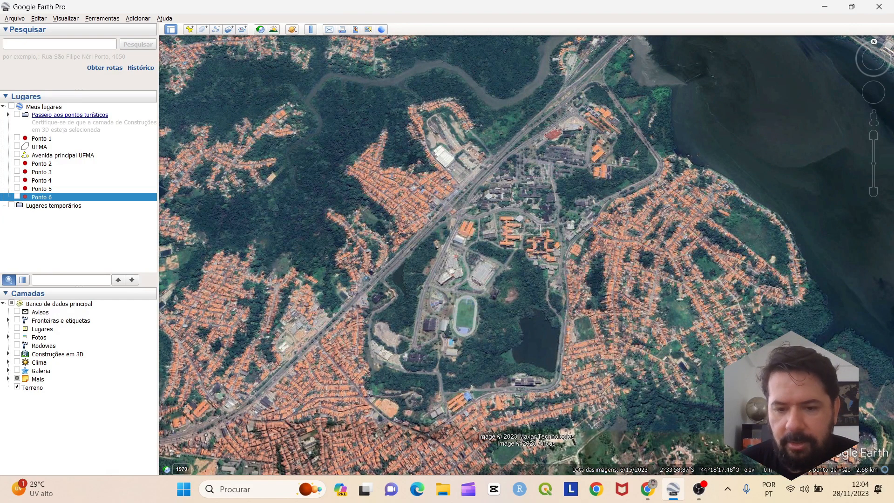
pyautogui.moveTo(582, 419); pyautogui.dragTo(584, 419)
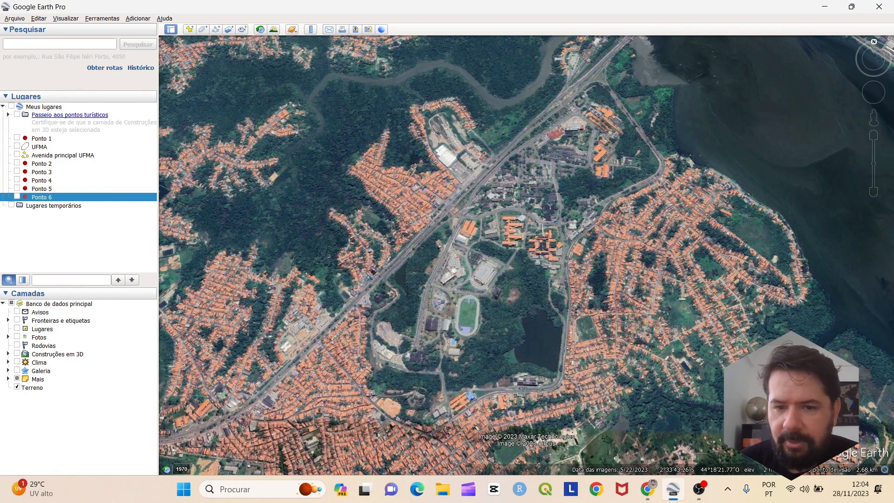
pyautogui.moveTo(557, 349); pyautogui.dragTo(559, 353)
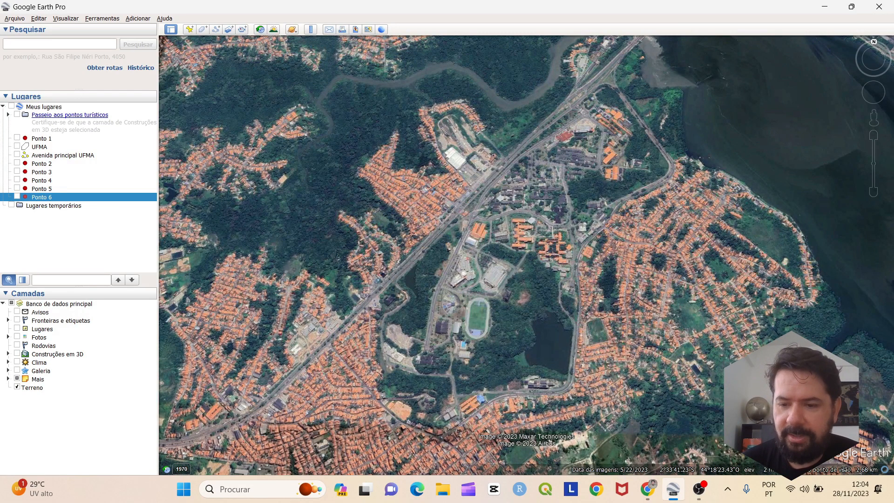
pyautogui.moveTo(569, 332); pyautogui.dragTo(544, 345)
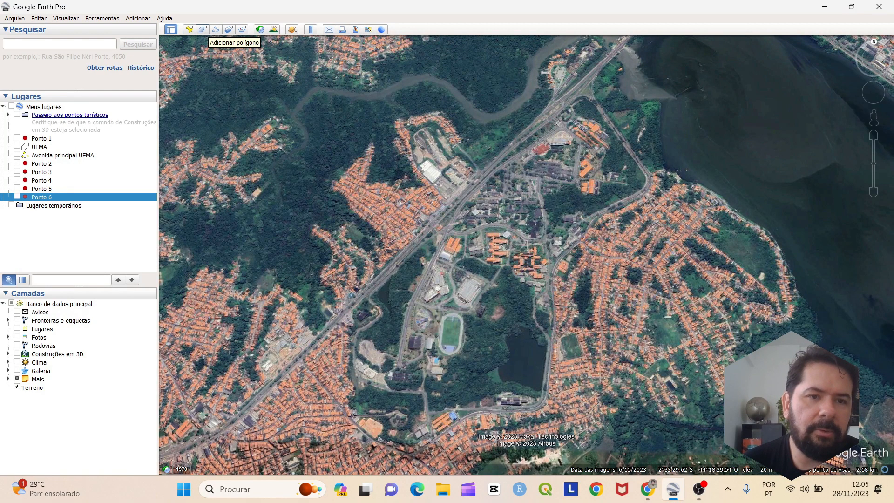
# Draw a new path from the eastern shore southwest past the campus lake
pyautogui.click(216, 29)
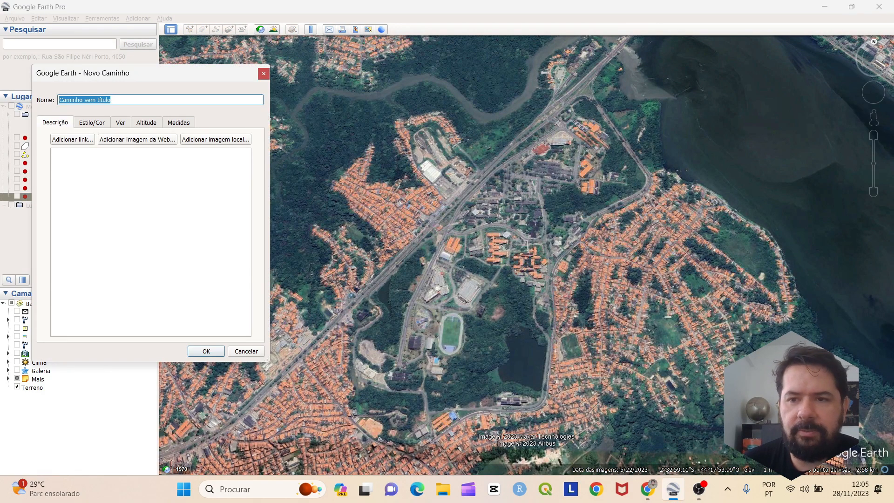
pyautogui.click(729, 203)
pyautogui.click(619, 297)
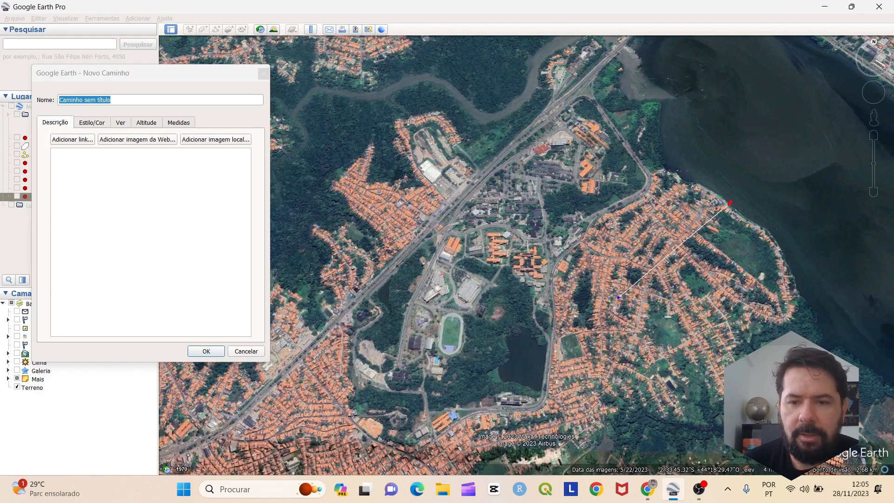
pyautogui.click(515, 371)
pyautogui.click(406, 402)
pyautogui.click(304, 416)
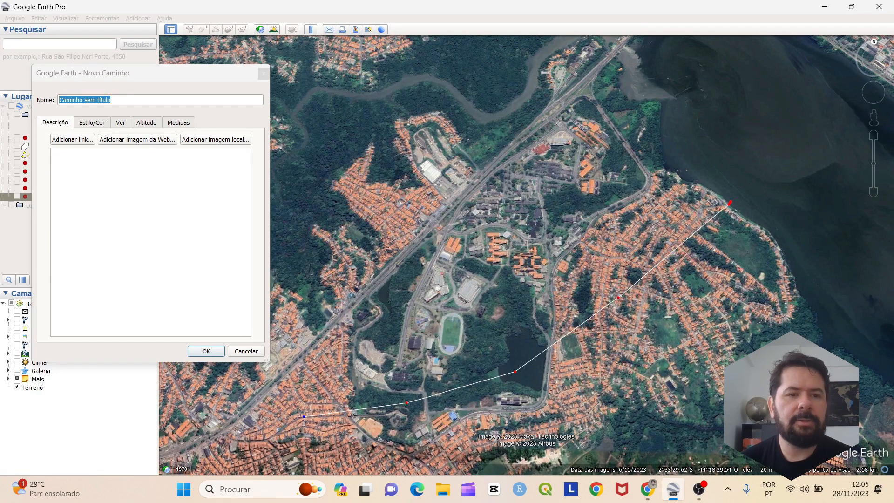
# Name the new path 'traçado'
pyautogui.doubleClick(105, 100)
pyautogui.moveTo(105, 100); pyautogui.dragTo(57, 99)
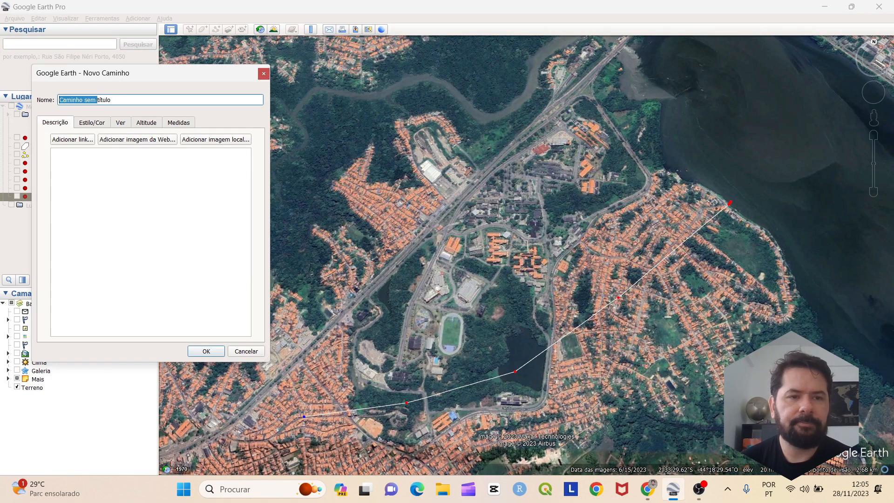
pyautogui.hotkey('ctrl', 'a')
pyautogui.write('tra')
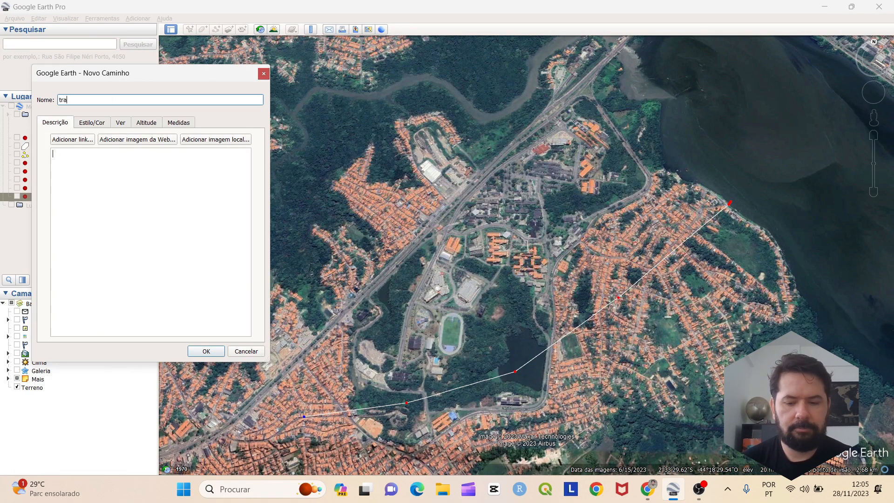
pyautogui.write('çado')
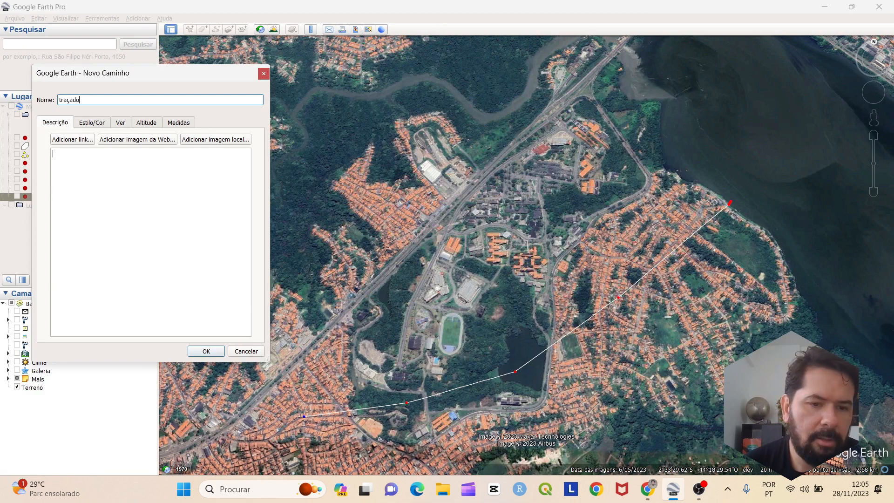
pyautogui.hotkey('ctrl', 'Tab')
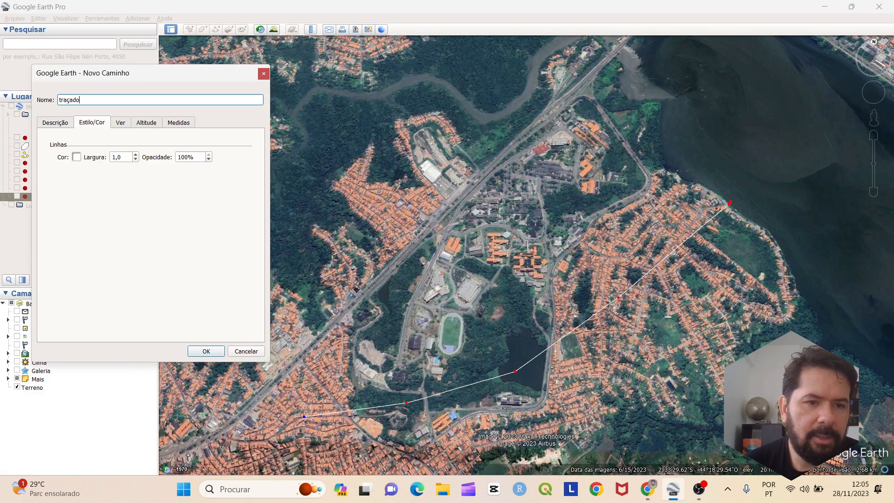
# Raise the traçado path's line width by six steps
pyautogui.click(135, 155)
pyautogui.click(136, 155)
pyautogui.click(135, 154)
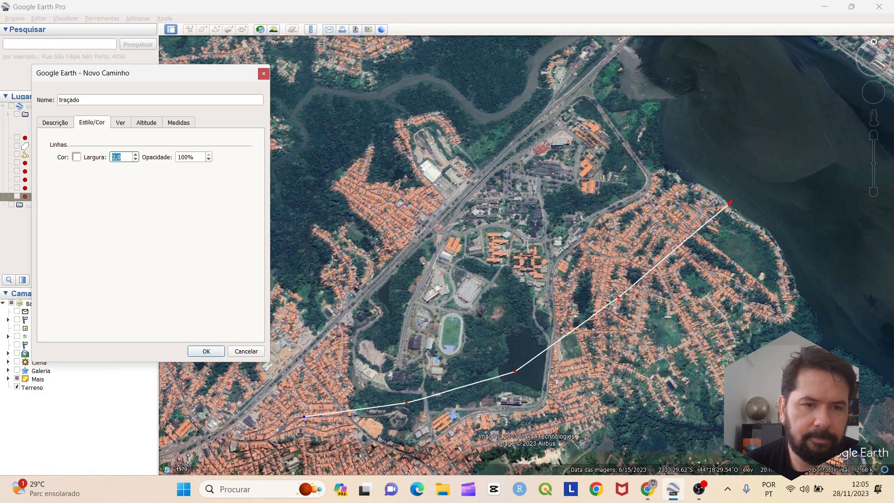
pyautogui.click(136, 155)
pyautogui.click(135, 154)
pyautogui.click(136, 155)
pyautogui.click(135, 155)
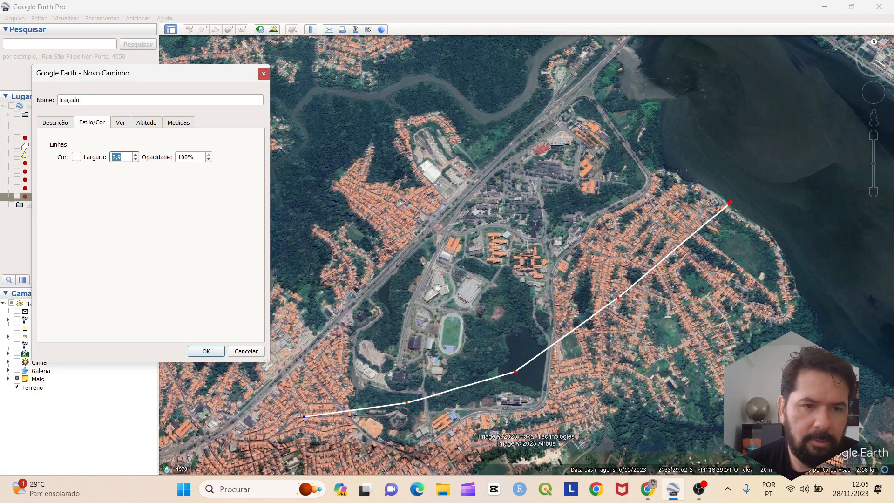
# Make the path line yellow and save it to Meus lugares
pyautogui.click(76, 157)
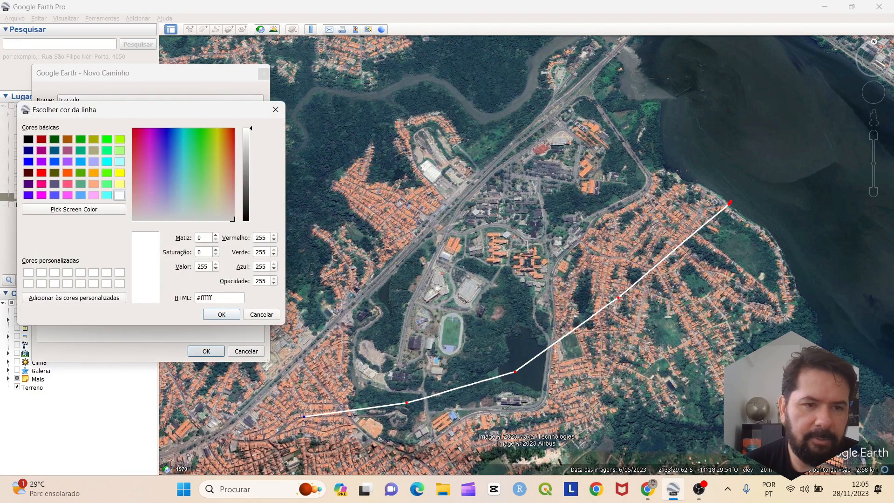
pyautogui.click(119, 173)
pyautogui.click(221, 314)
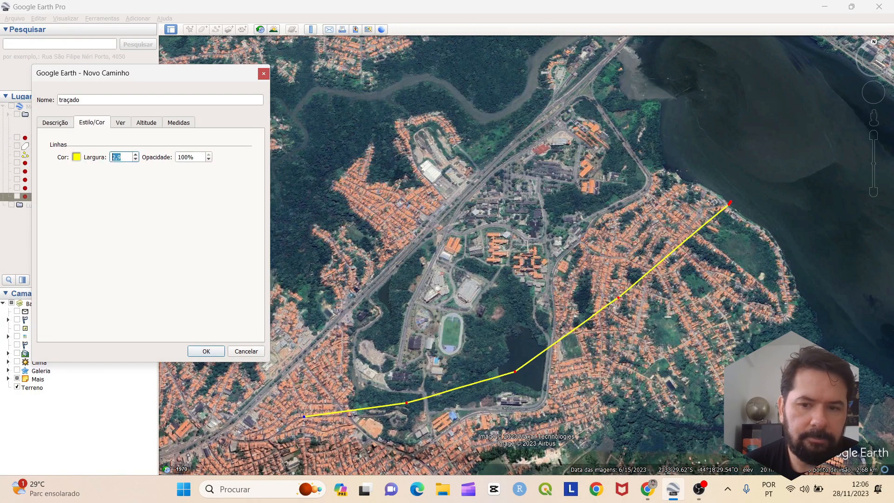
pyautogui.press('Return')
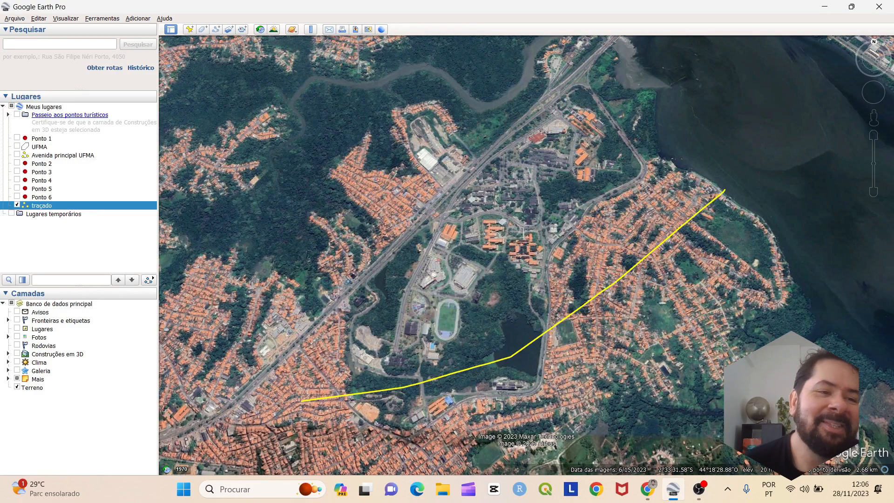
pyautogui.rightClick(50, 206)
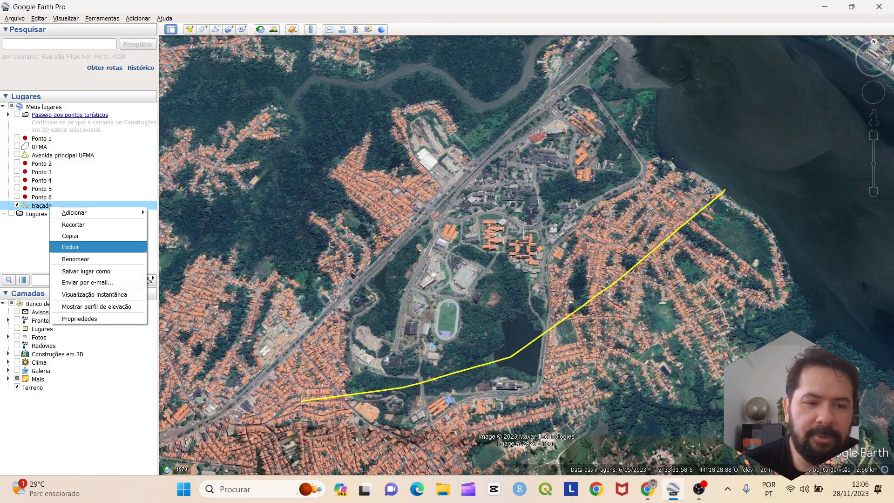
pyautogui.click(96, 306)
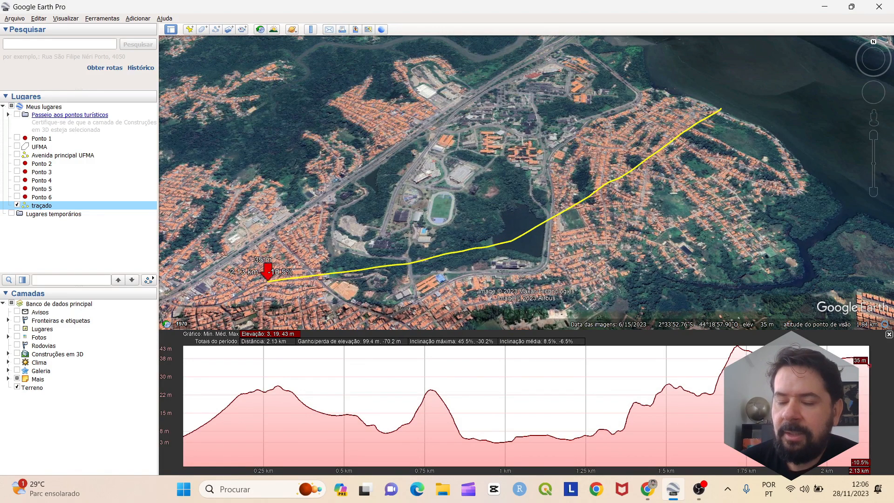
pyautogui.click(889, 335)
# Delete the traçado path from the places list and confirm the deletion
pyautogui.scroll(-2, 570, 268)
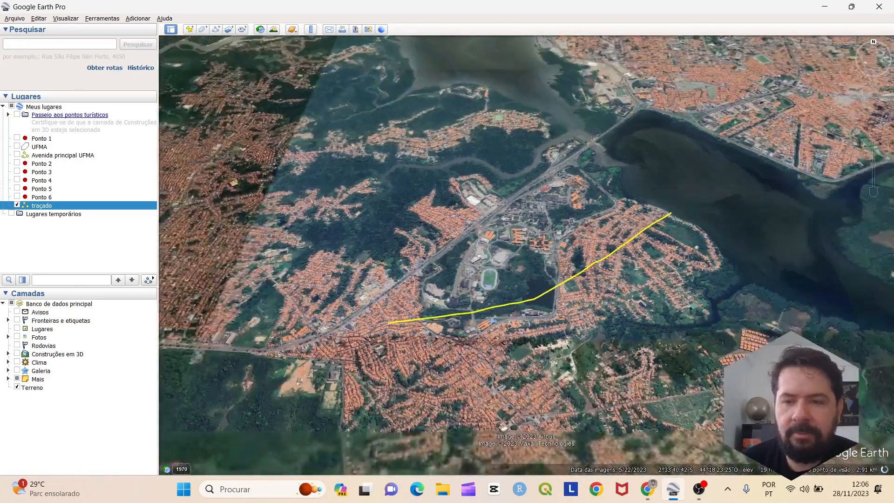
pyautogui.moveTo(570, 269); pyautogui.dragTo(550, 297)
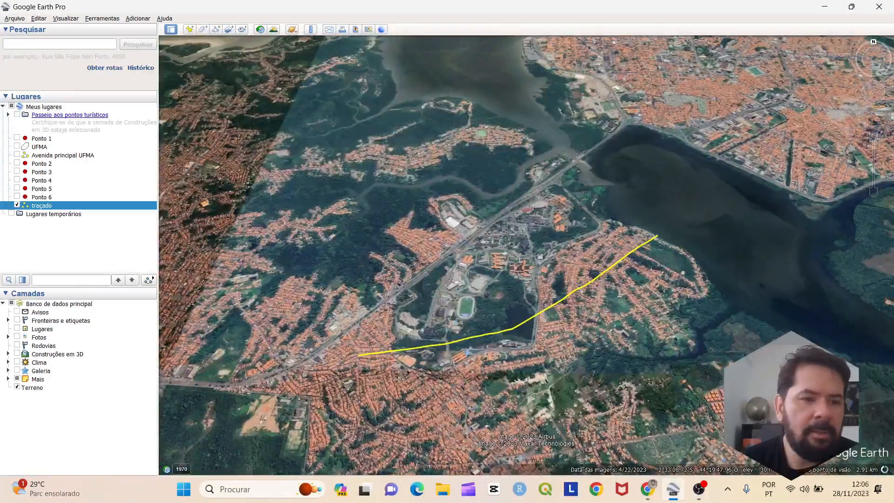
pyautogui.rightClick(112, 205)
pyautogui.moveTo(121, 209)
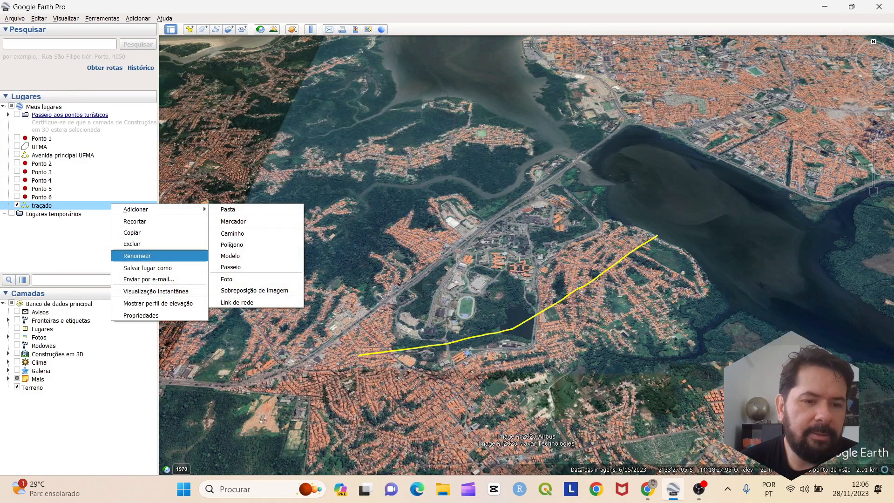
pyautogui.click(88, 238)
pyautogui.click(88, 238)
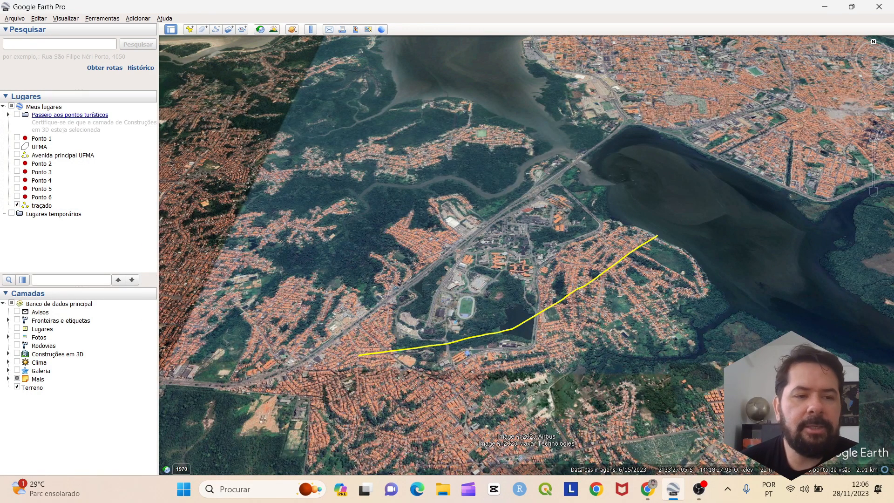
pyautogui.rightClick(48, 205)
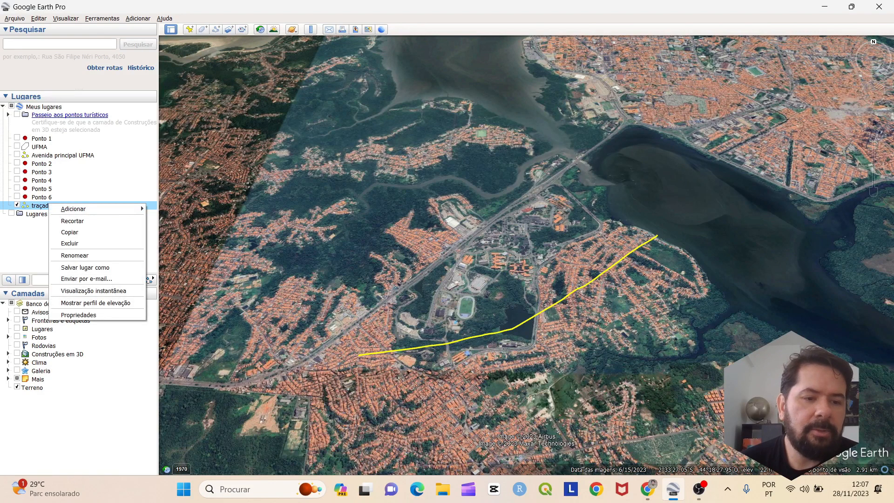
pyautogui.click(70, 243)
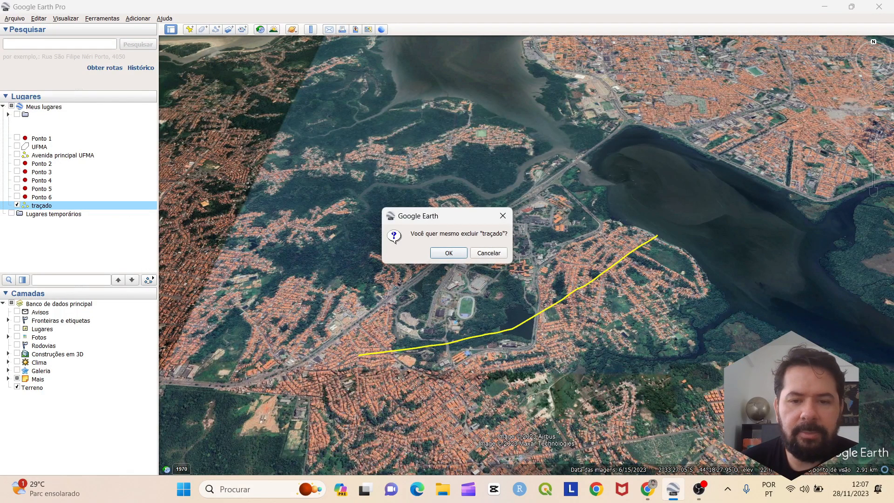
pyautogui.click(448, 252)
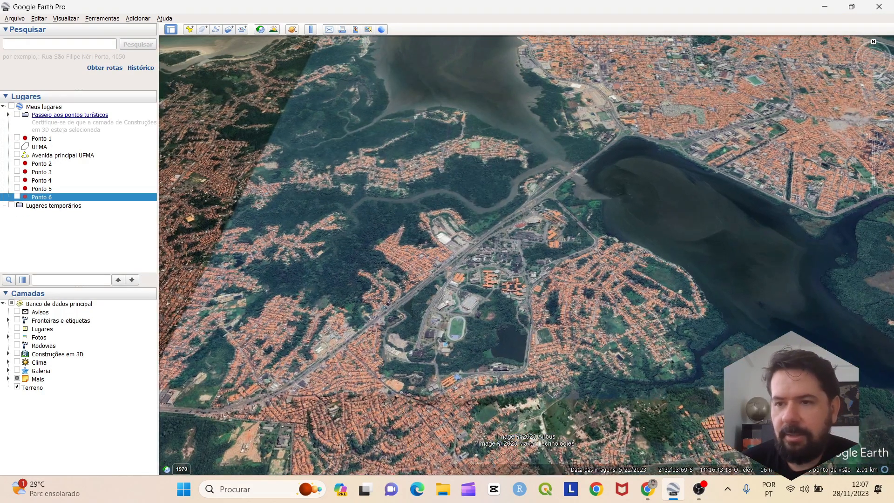
# Rotate, tilt and shift the view southwest to bring the campus into frame
pyautogui.click(866, 58)
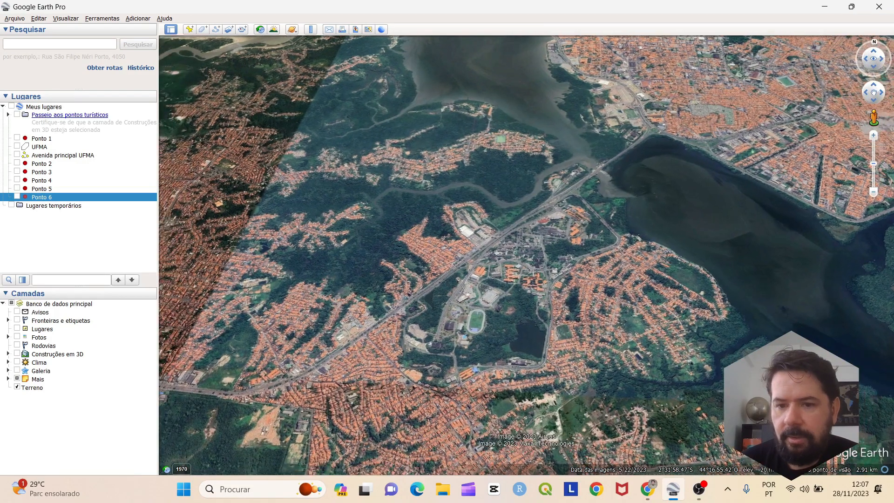
pyautogui.click(881, 59)
pyautogui.click(873, 67)
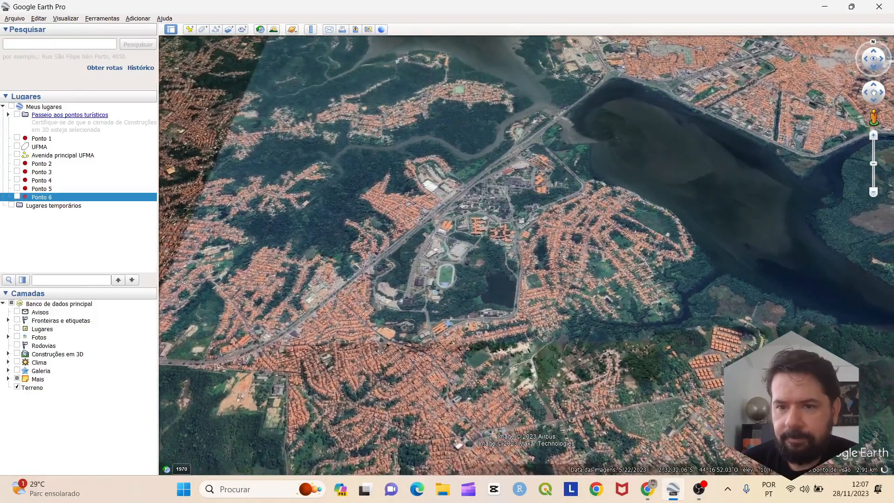
pyautogui.scroll(2, 580, 223)
pyautogui.scroll(-2, 581, 223)
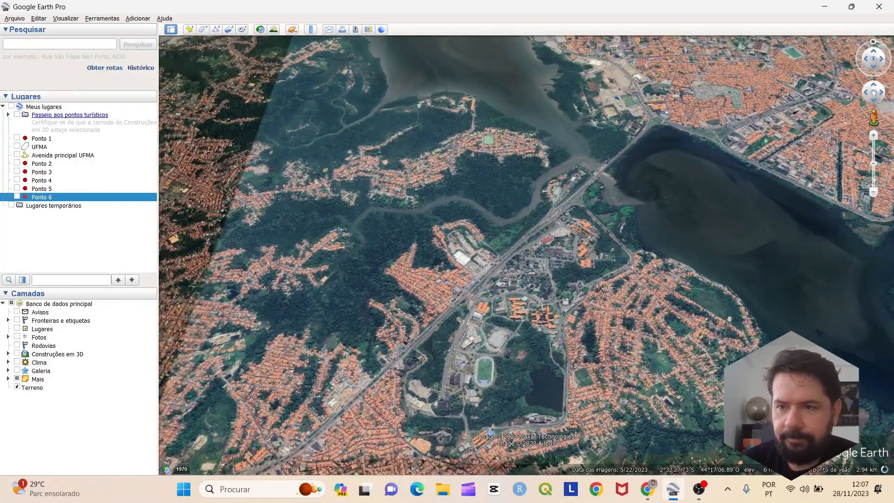
pyautogui.click(866, 92)
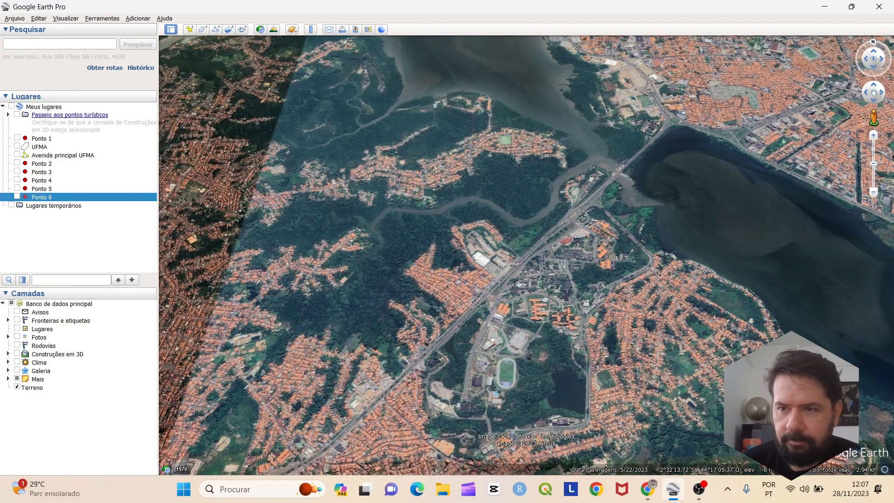
pyautogui.click(870, 97)
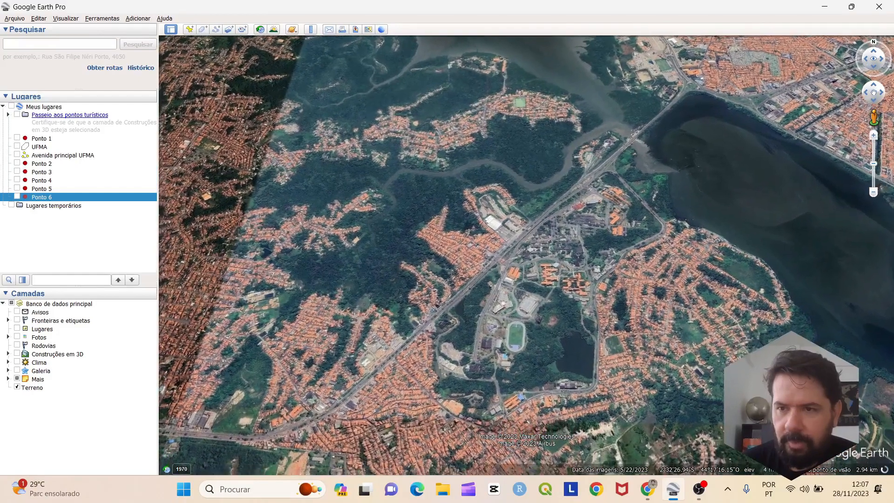
pyautogui.click(872, 98)
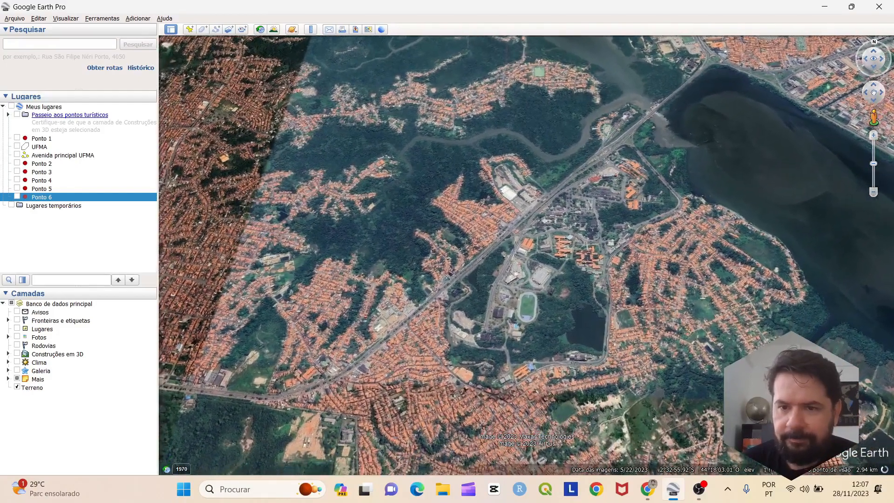
pyautogui.moveTo(674, 173); pyautogui.dragTo(662, 228)
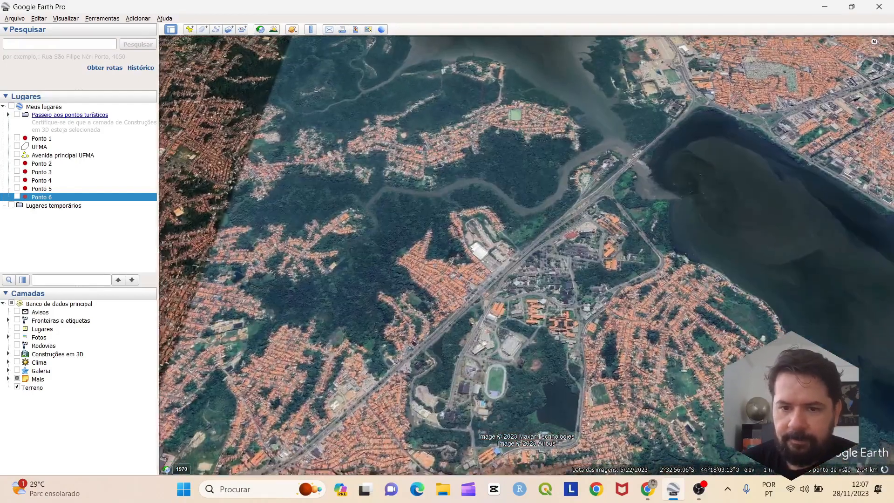
pyautogui.scroll(2, 697, 169)
pyautogui.scroll(-3, 697, 168)
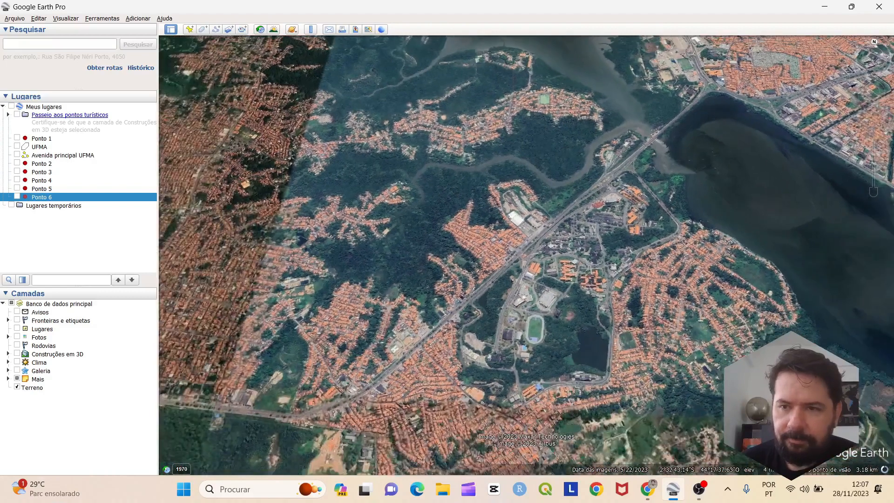
# Fine-tune the rotation and zoom in on the campus buildings and running track
pyautogui.click(866, 60)
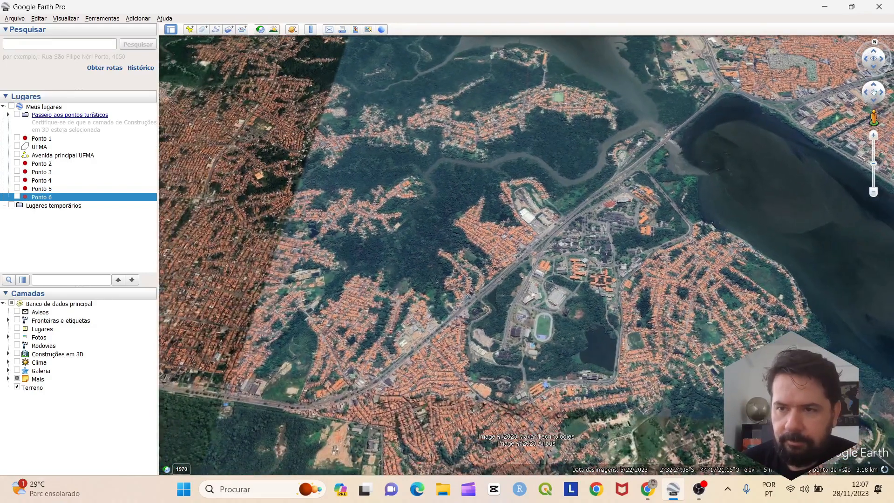
pyautogui.click(881, 59)
pyautogui.moveTo(599, 203)
pyautogui.mouseDown()
pyautogui.moveTo(595, 210)
pyautogui.moveTo(608, 205)
pyautogui.mouseUp()
pyautogui.scroll(3, 611, 211)
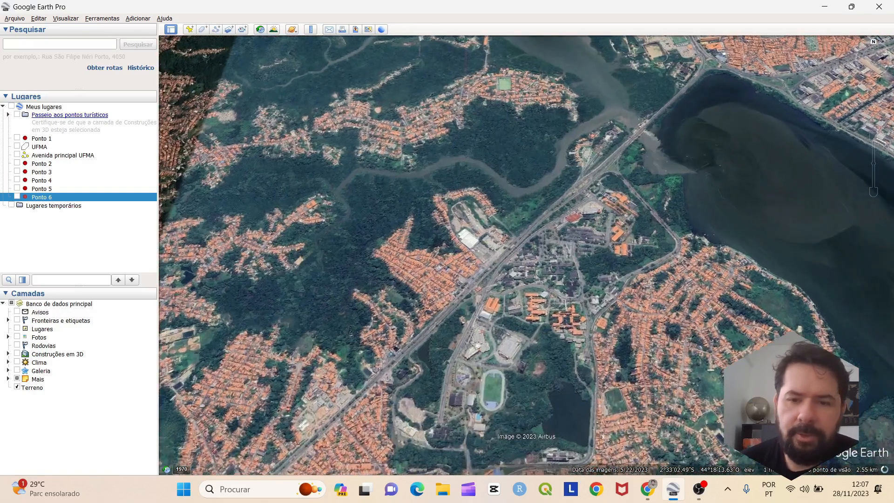
pyautogui.scroll(-1, 611, 212)
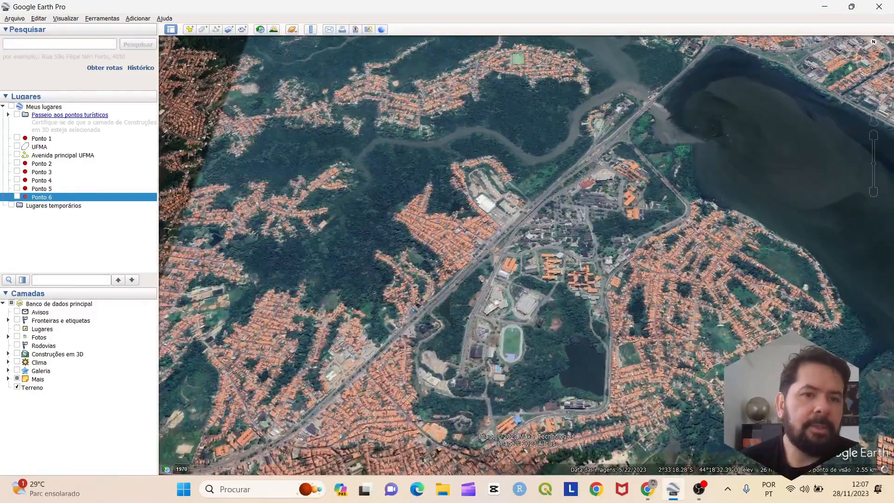
pyautogui.scroll(3, 554, 186)
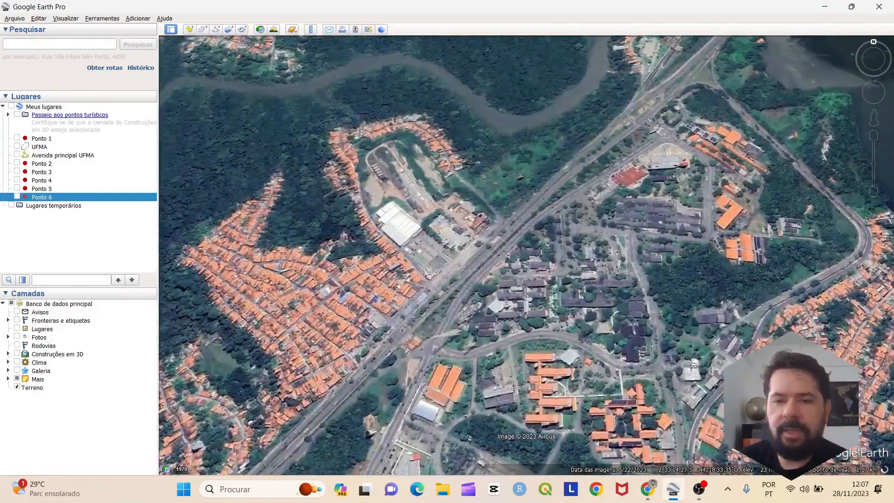
pyautogui.moveTo(536, 252); pyautogui.dragTo(575, 179)
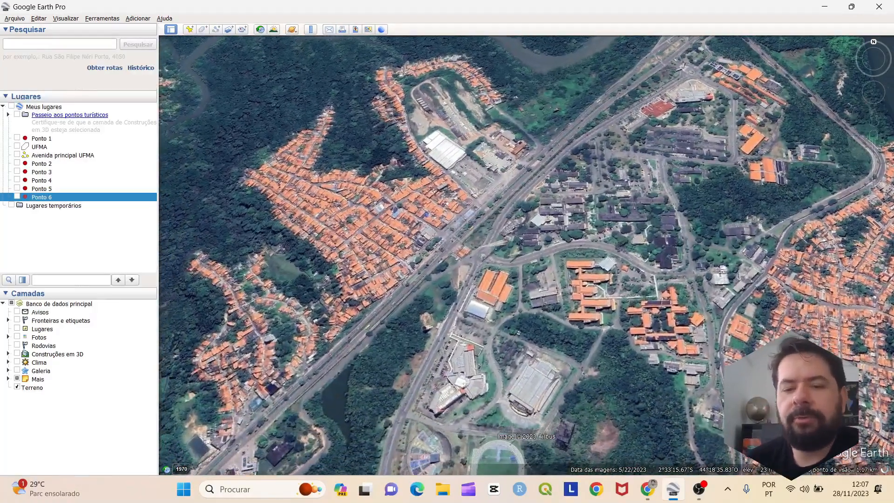
pyautogui.scroll(-2, 527, 257)
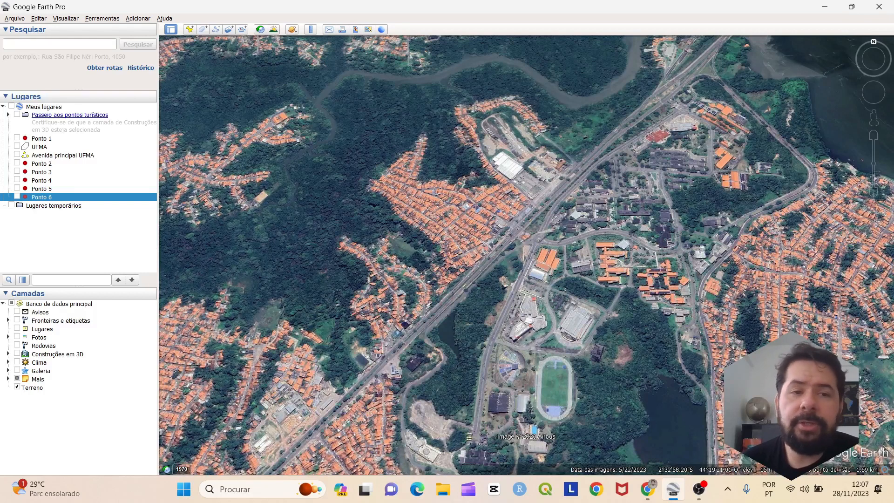
# Add a new placemark and drag it to the campus entrance beside the main road
pyautogui.click(189, 29)
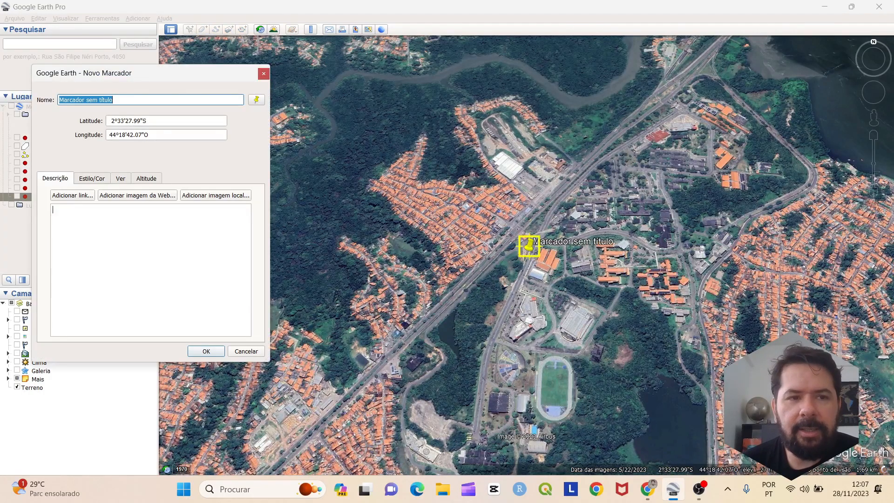
pyautogui.click(264, 74)
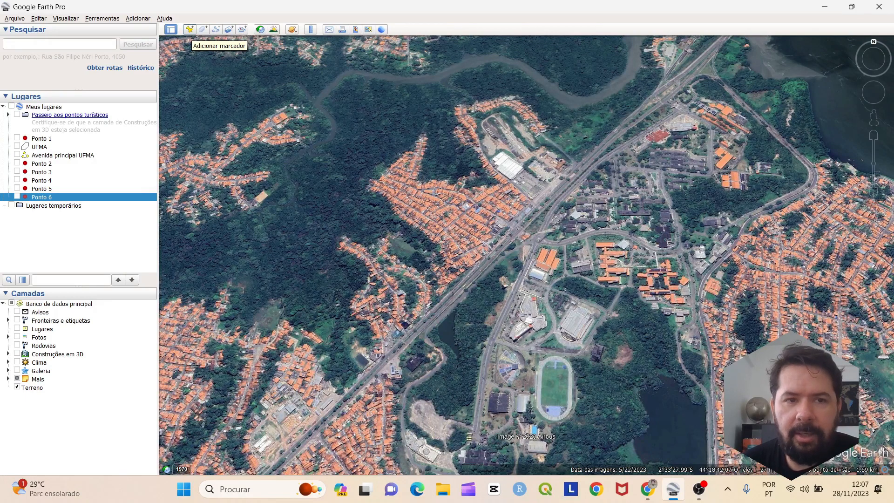
pyautogui.click(189, 30)
pyautogui.moveTo(530, 246); pyautogui.dragTo(681, 99)
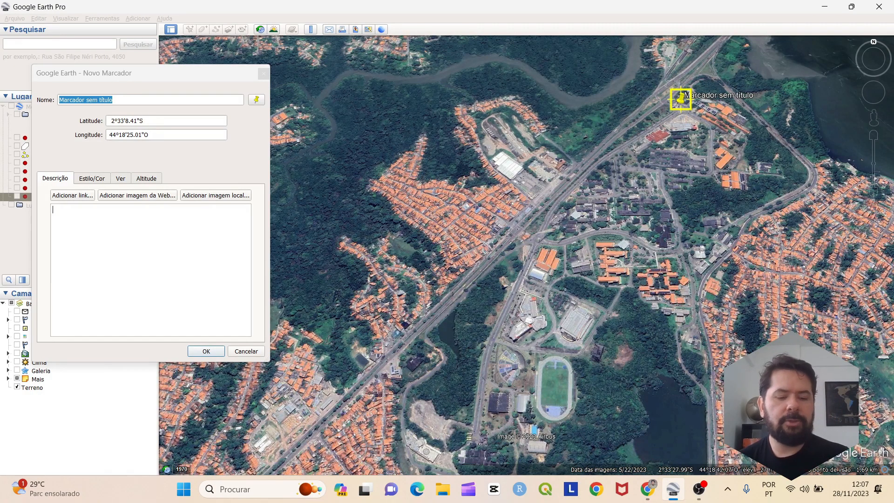
# Name the placemark 'Entrada da Unviversidade'
pyautogui.press('capslock')
pyautogui.press('capslock')
pyautogui.press('u')
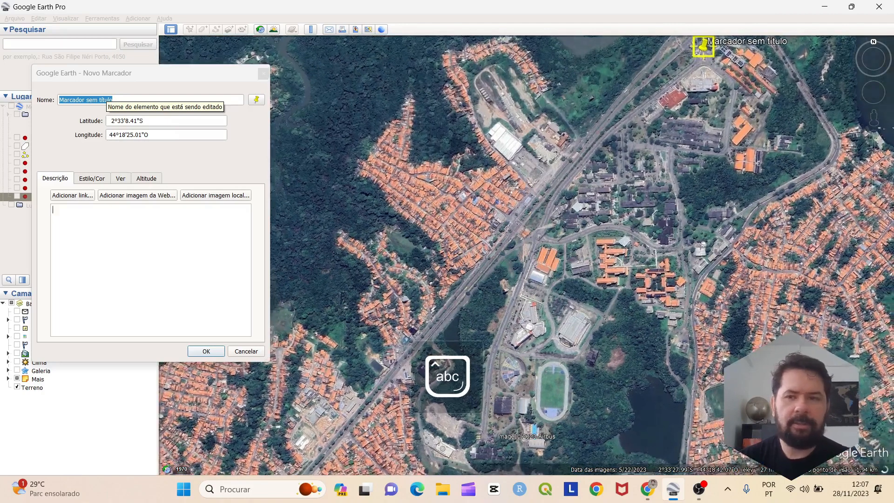
pyautogui.moveTo(116, 100); pyautogui.dragTo(58, 100)
pyautogui.write('entrad')
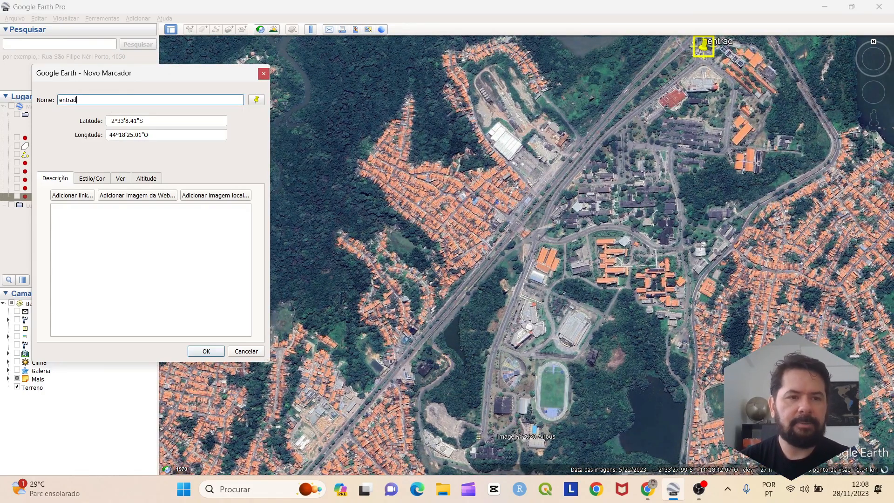
pyautogui.write('a do')
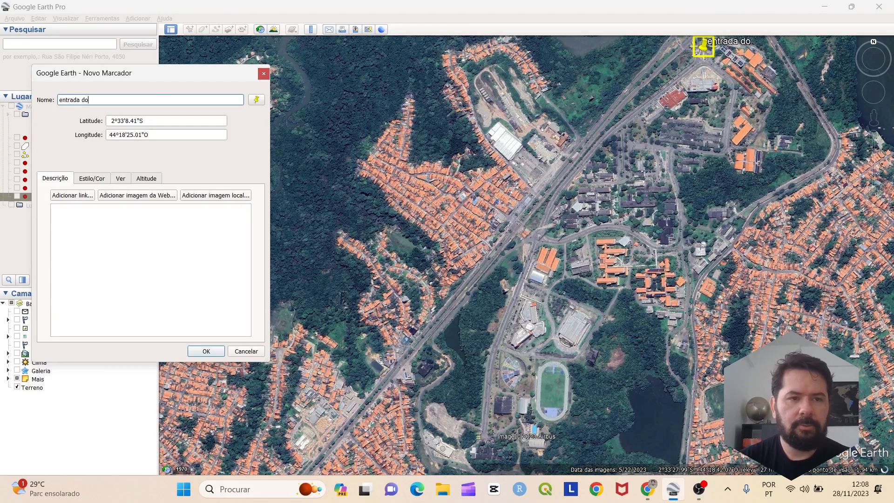
pyautogui.press('BackSpace')
pyautogui.write('a')
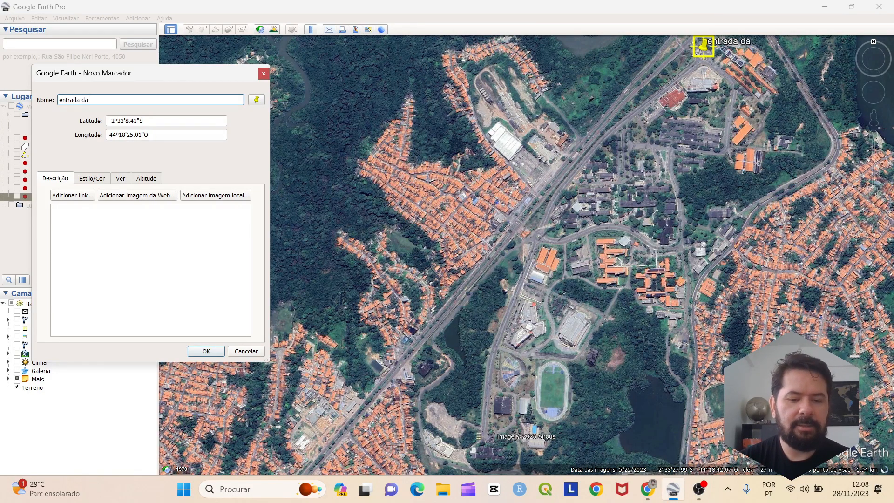
pyautogui.write(' Unv')
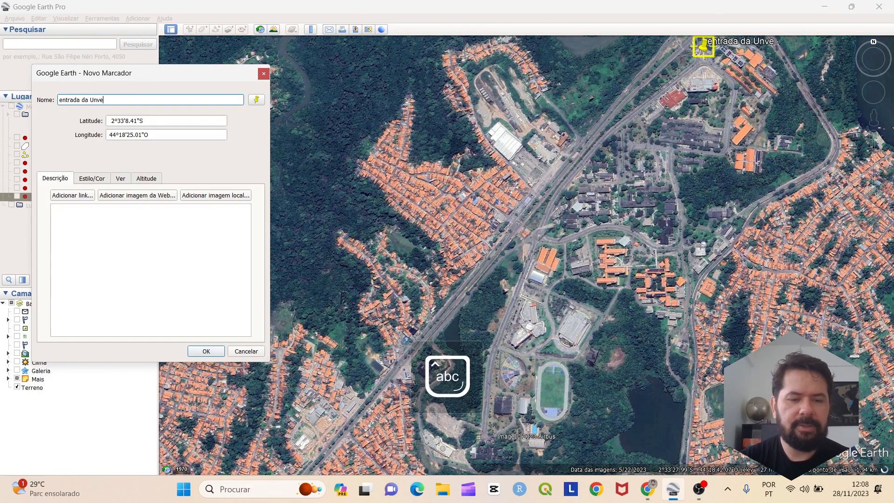
pyautogui.write('iversidade')
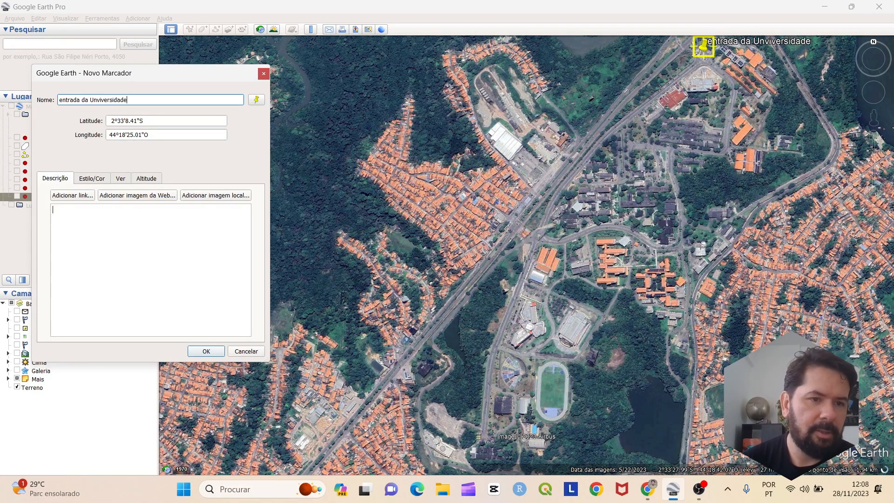
pyautogui.press('Delete')
pyautogui.write('E')
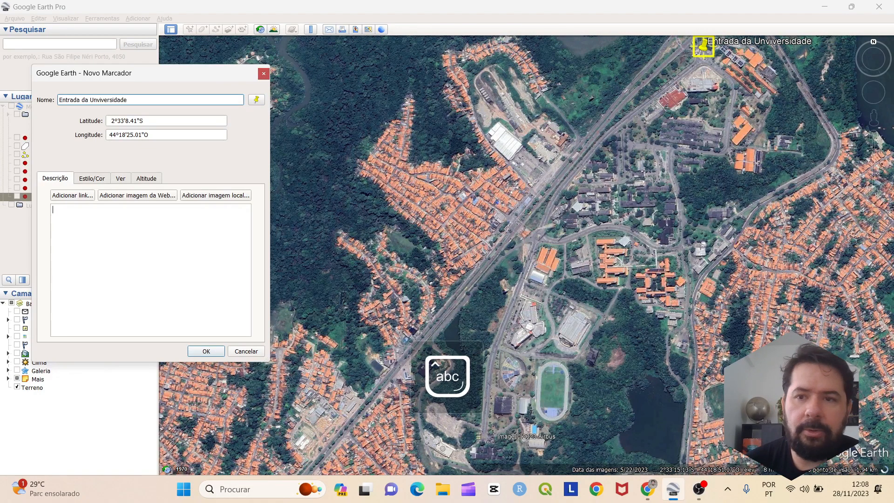
pyautogui.moveTo(716, 249); pyautogui.dragTo(632, 384)
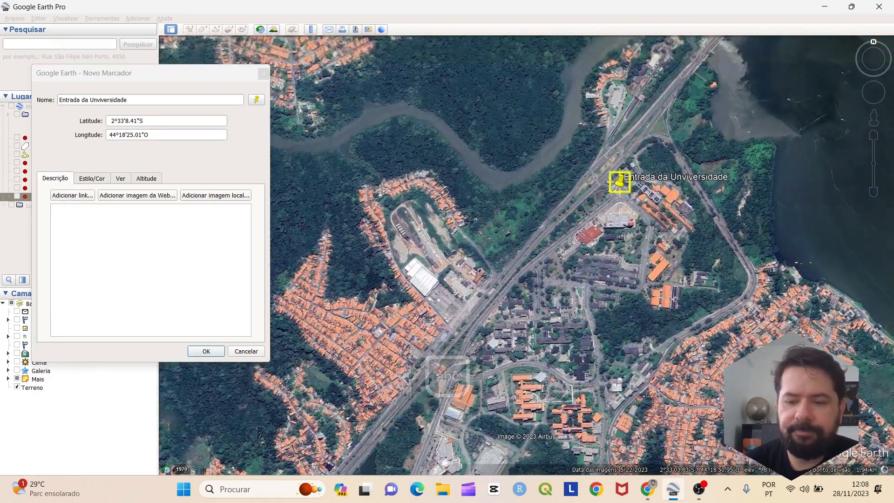
# Switch the placemark's icon to the shaded dot
pyautogui.click(256, 99)
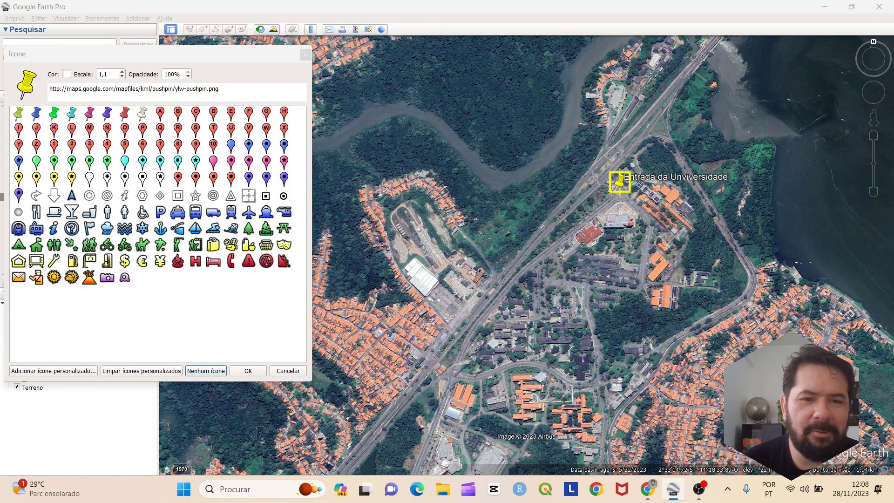
pyautogui.click(283, 196)
pyautogui.scroll(5, 661, 175)
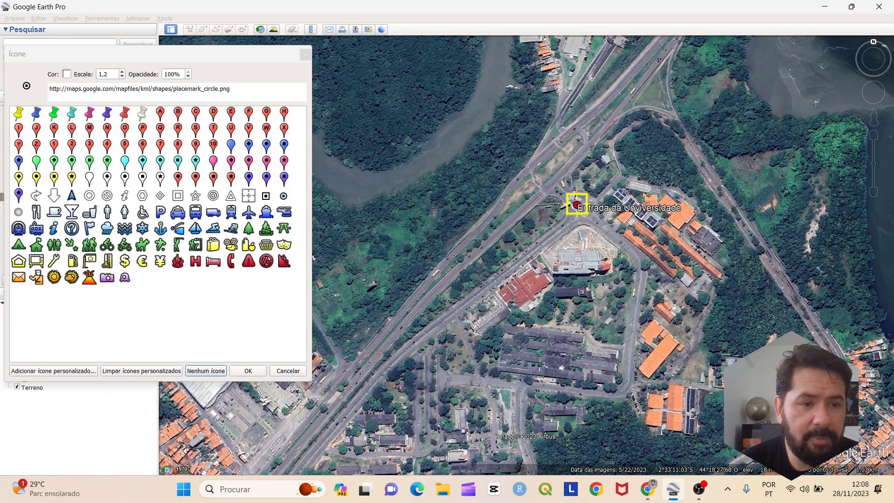
pyautogui.click(18, 213)
pyautogui.moveTo(442, 218); pyautogui.dragTo(416, 242)
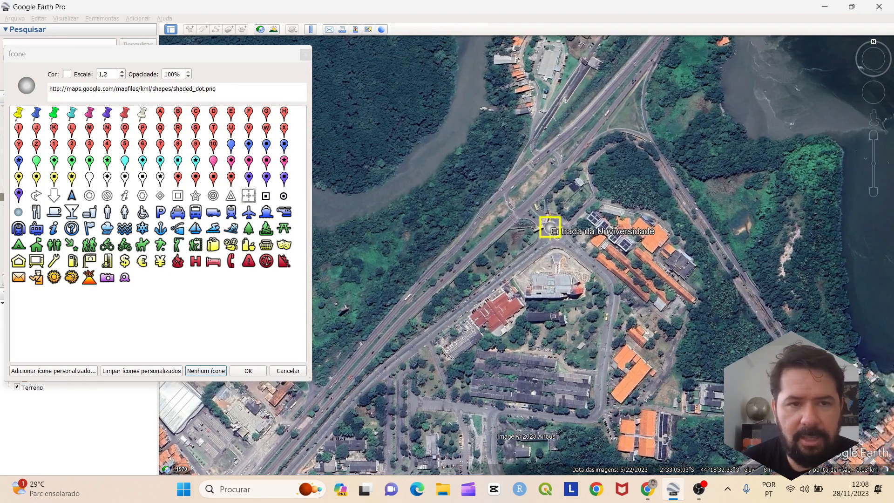
pyautogui.scroll(-3, 565, 255)
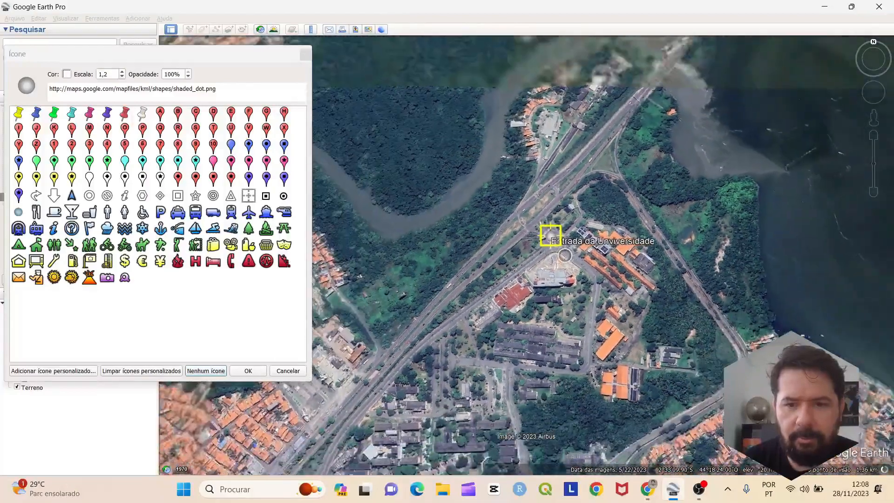
pyautogui.scroll(-1, 564, 255)
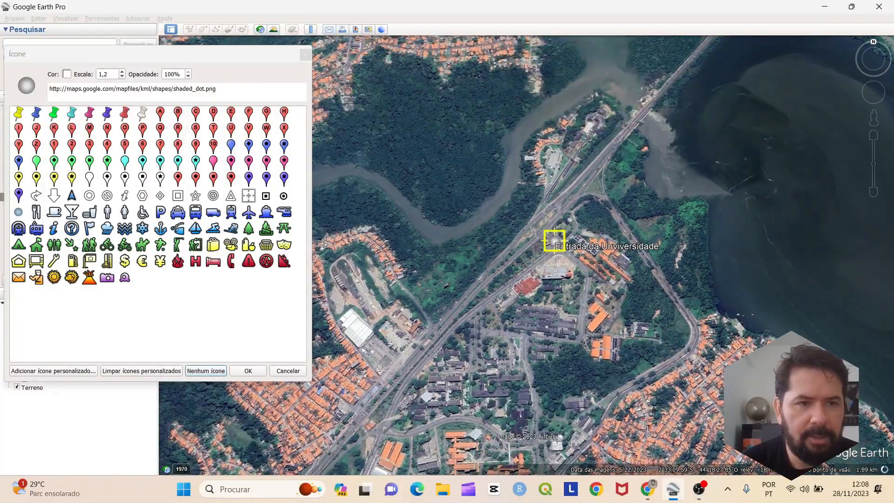
# Colour the icon yellow and enlarge it to scale 1,5
pyautogui.click(67, 74)
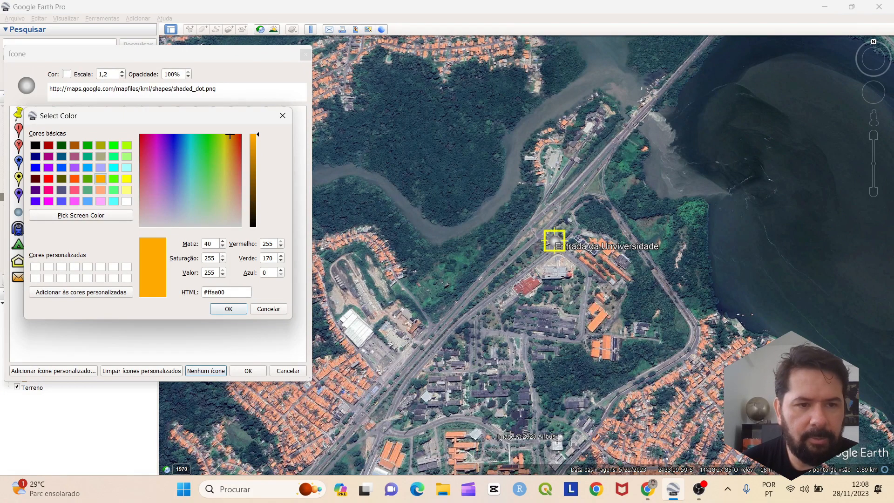
pyautogui.click(126, 178)
pyautogui.click(229, 309)
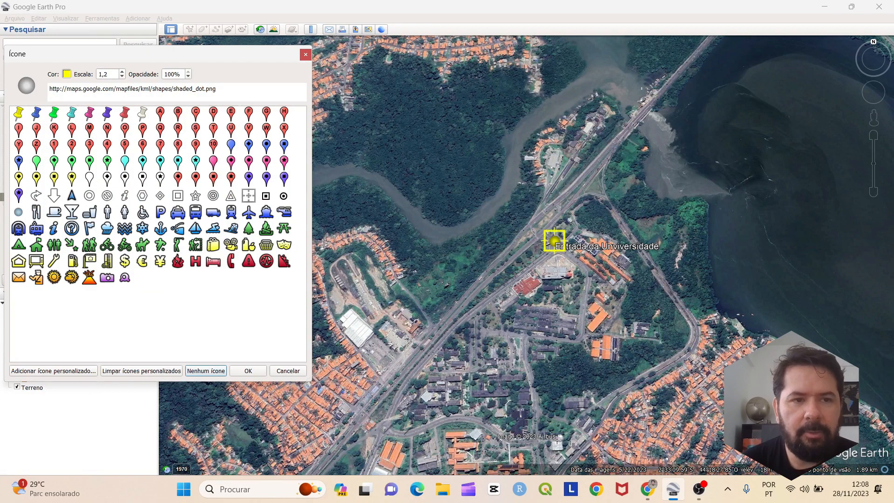
pyautogui.click(121, 71)
pyautogui.click(121, 72)
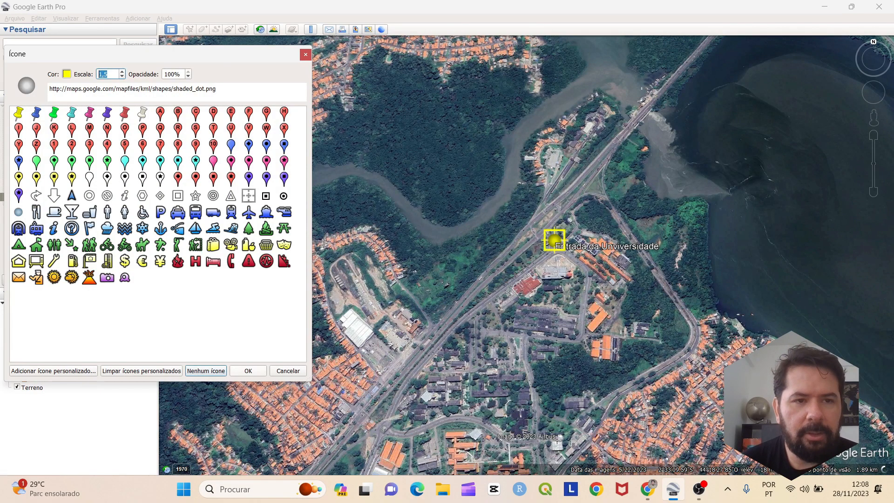
pyautogui.press('Return')
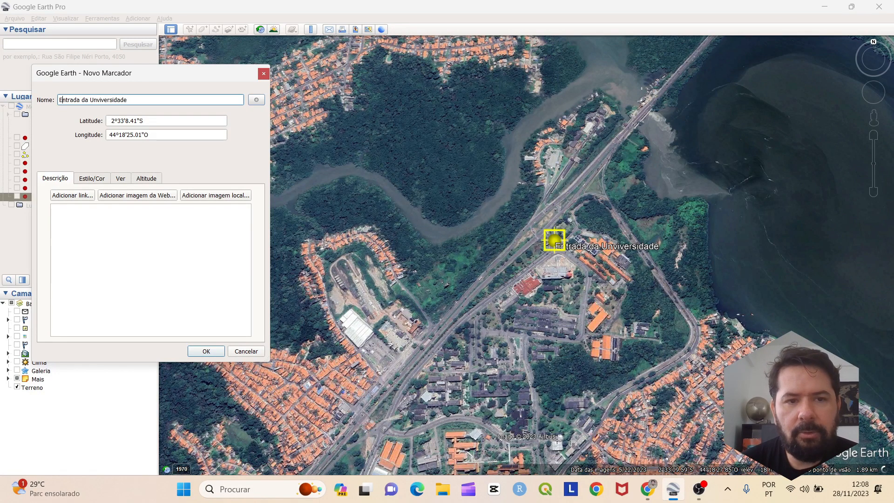
# Confirm the icon style, remove a stray space before the latitude, and save the placemark
pyautogui.click(256, 100)
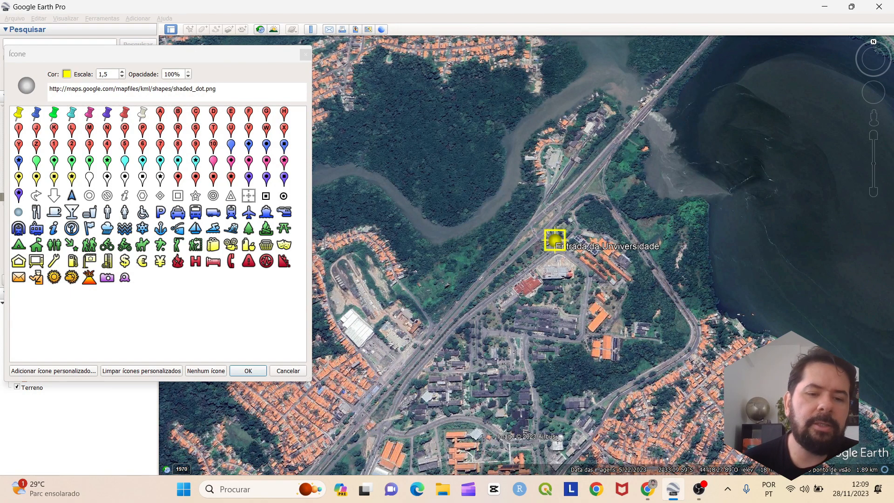
pyautogui.press('Return')
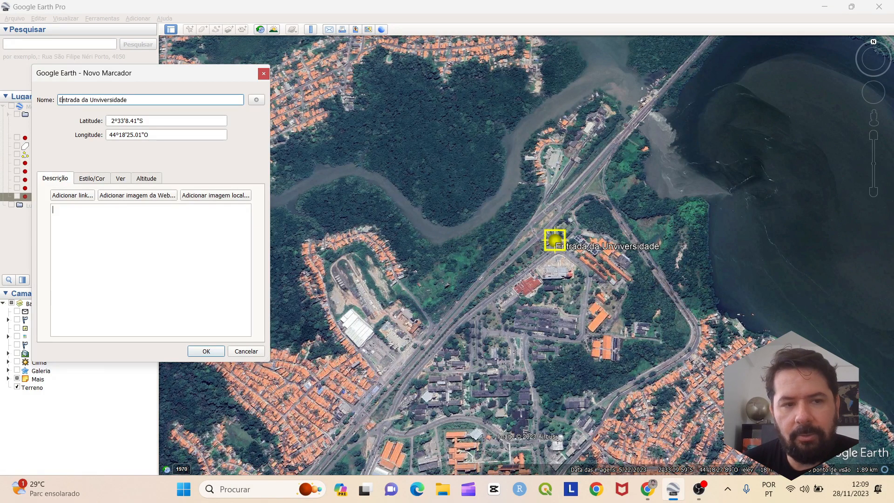
pyautogui.click(110, 121)
pyautogui.press('Delete')
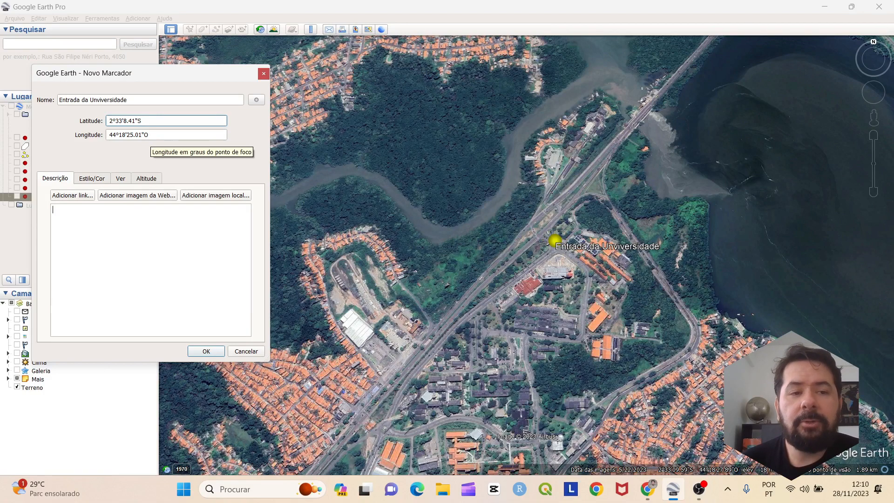
pyautogui.click(207, 351)
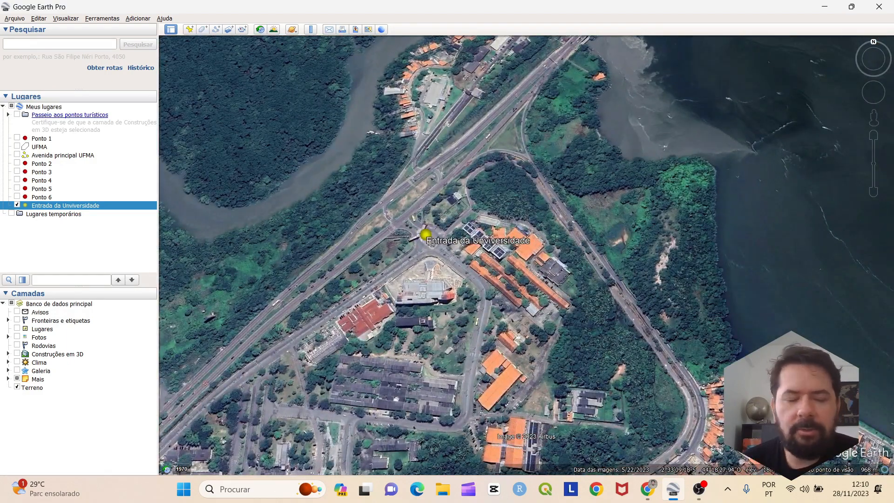
pyautogui.scroll(-1, 344, 250)
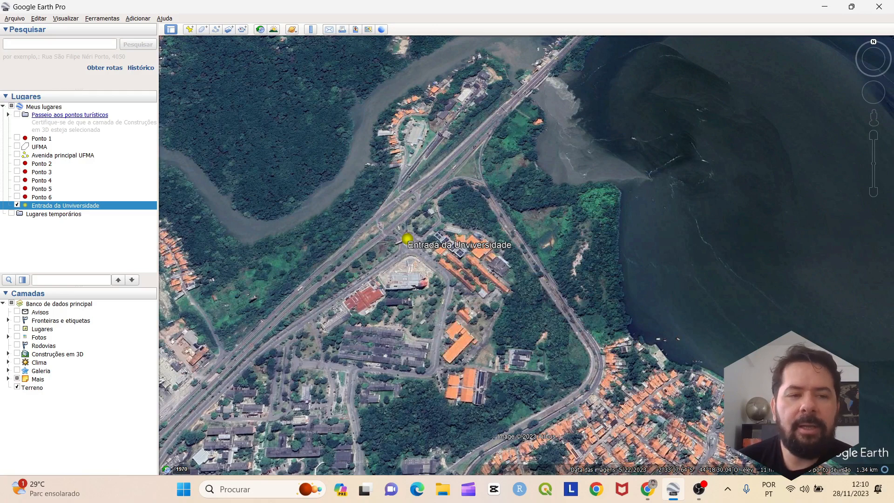
pyautogui.moveTo(466, 261); pyautogui.dragTo(494, 228)
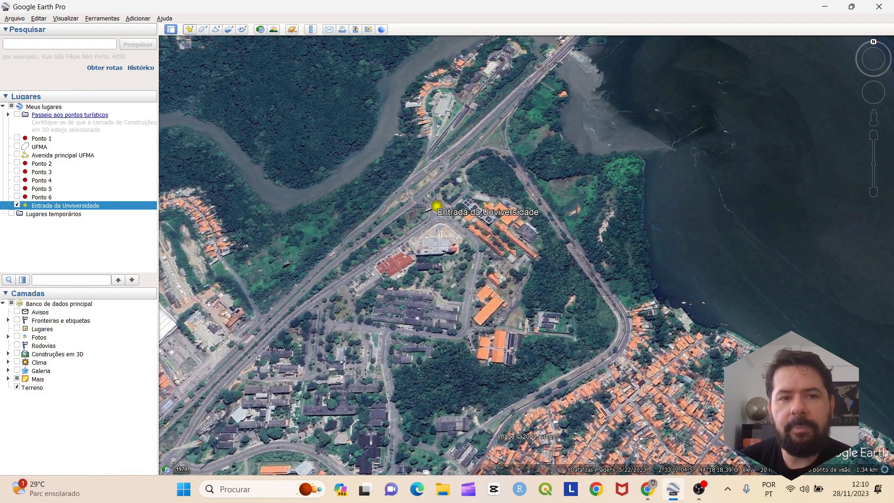
pyautogui.scroll(4, 510, 226)
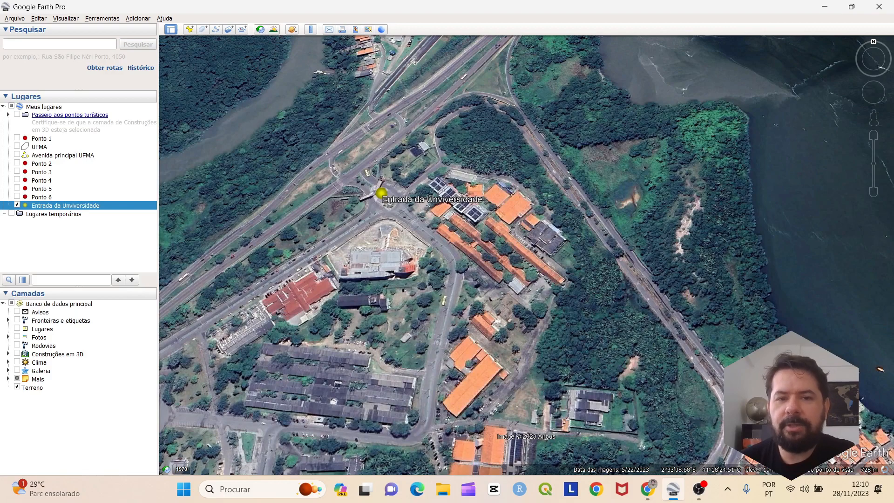
pyautogui.scroll(4, 320, 260)
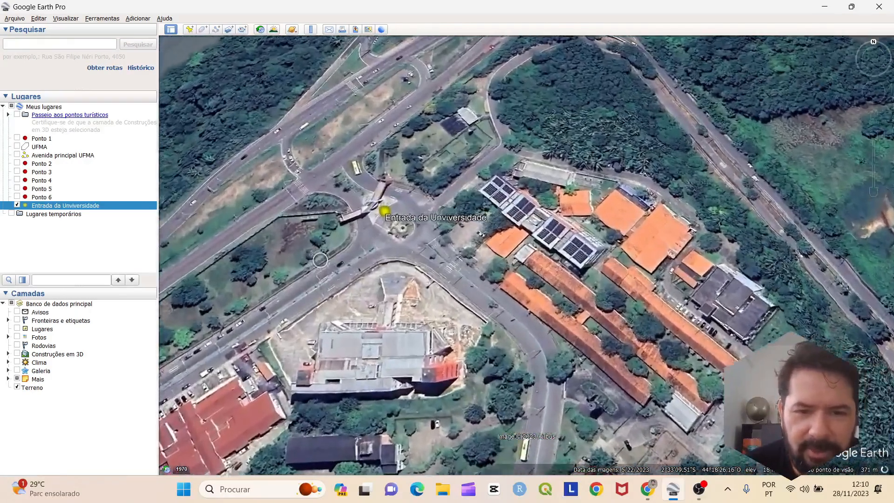
pyautogui.scroll(-4, 393, 210)
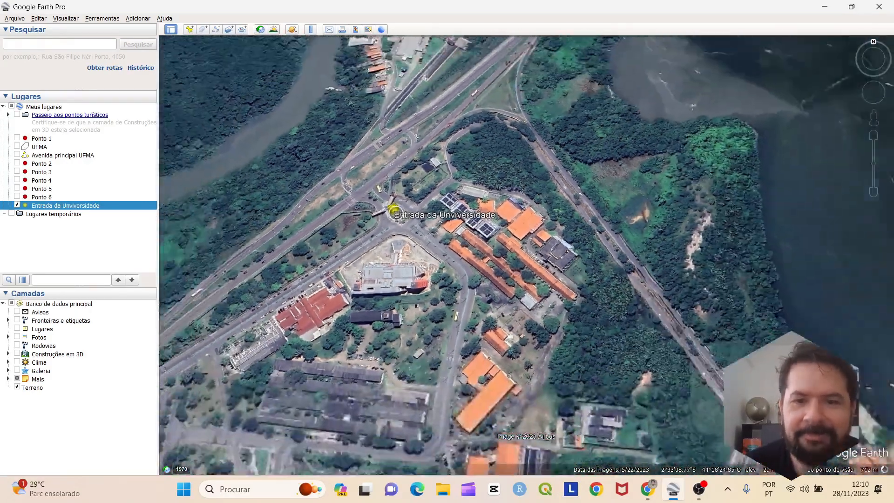
pyautogui.scroll(-5, 395, 212)
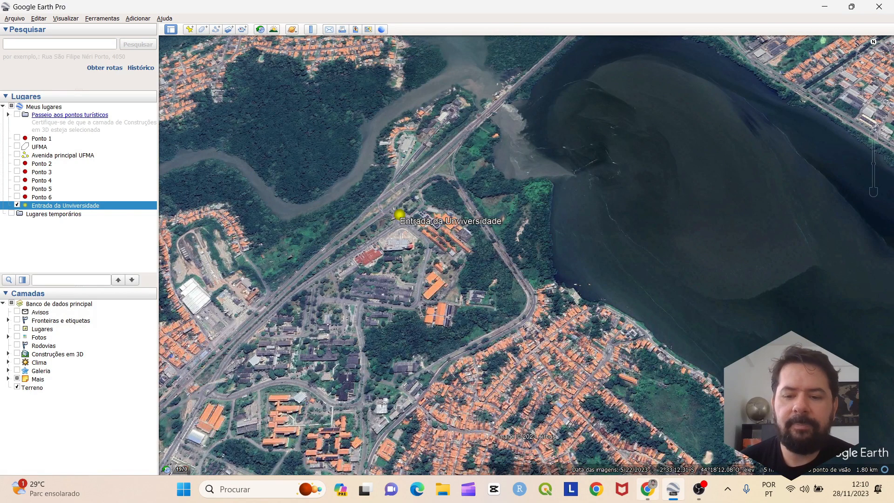
# Search for the pasted postal code to pin it on the map
pyautogui.moveTo(647, 489)
pyautogui.click(59, 44)
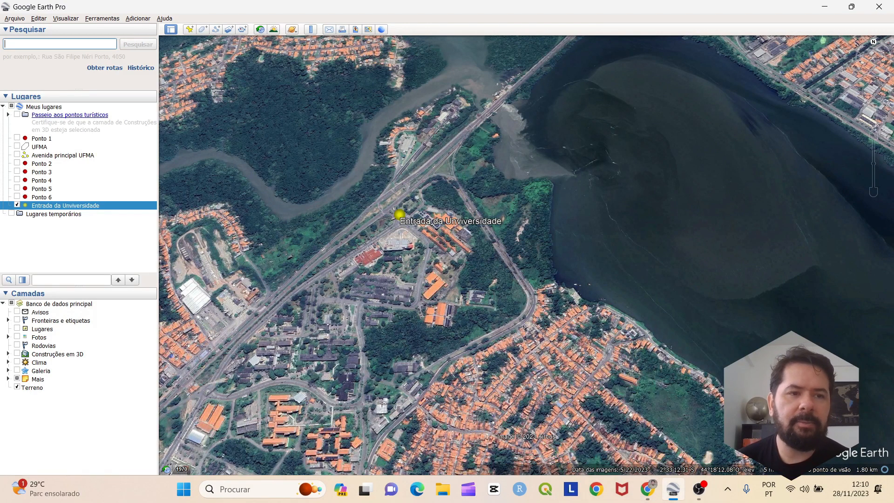
pyautogui.write('65080805')
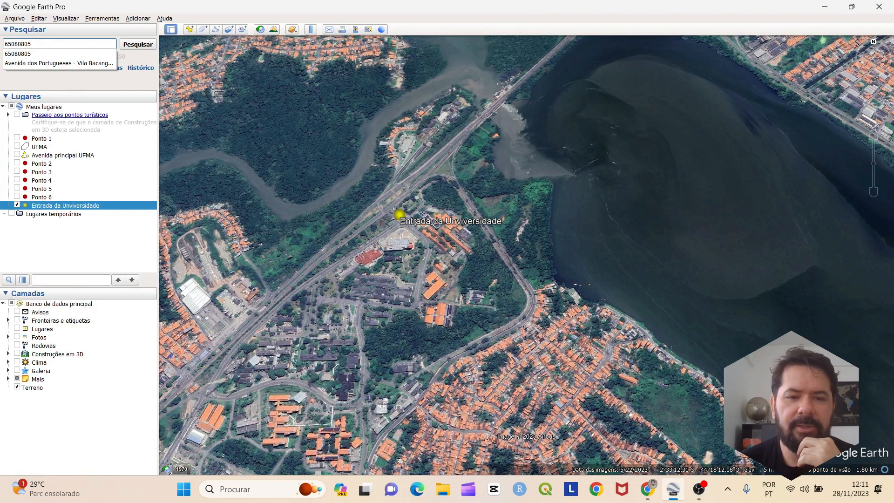
pyautogui.press('Return')
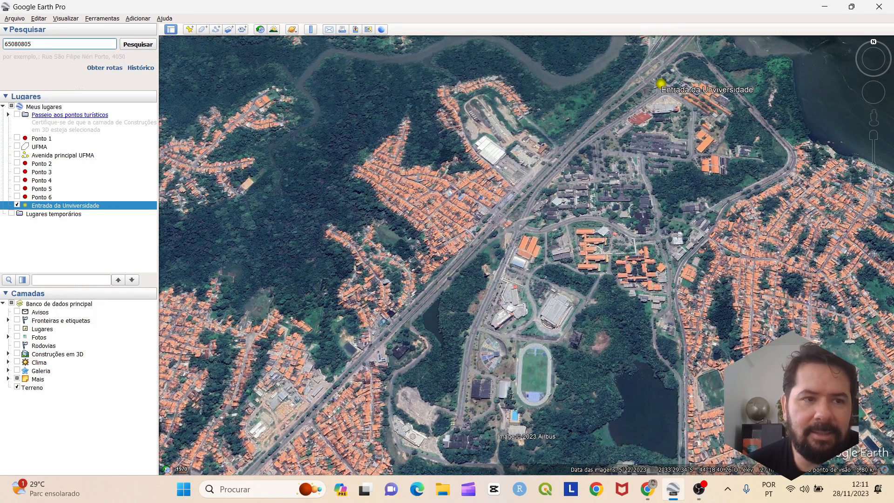
pyautogui.press('Return')
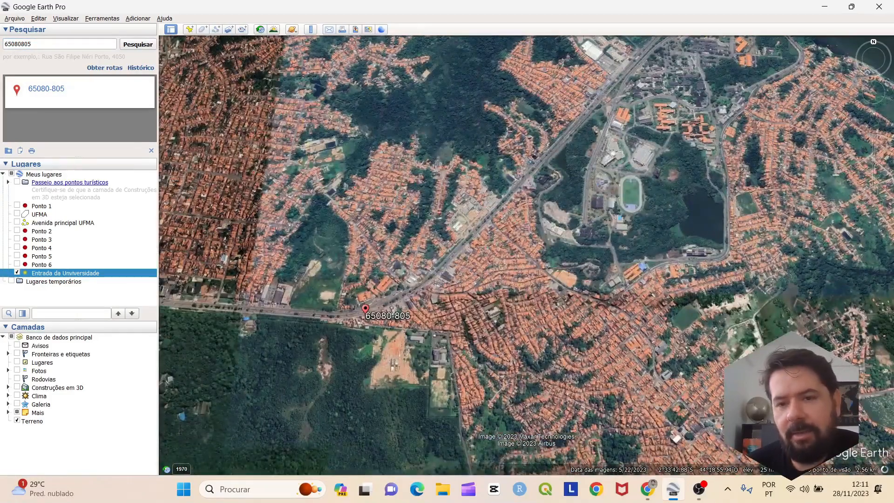
# Zoom around the search result and select the Ponto 4 placemark
pyautogui.scroll(-4, 396, 290)
pyautogui.scroll(-2, 399, 300)
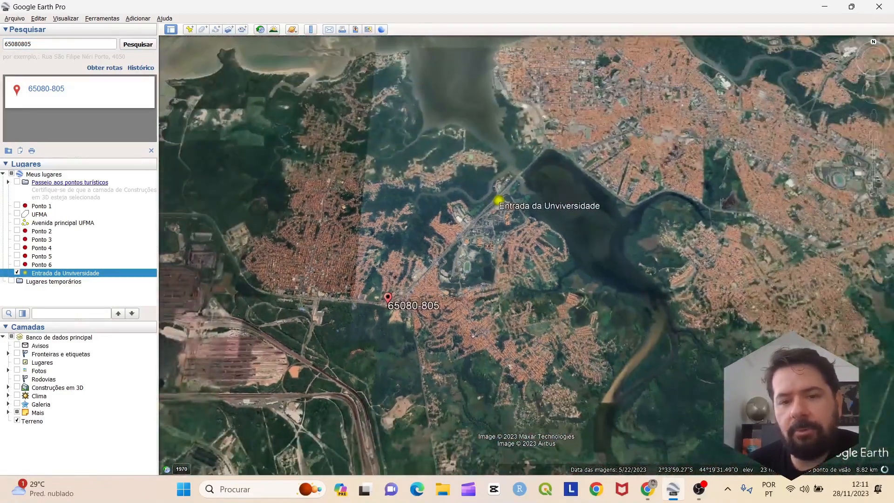
pyautogui.scroll(3, 425, 262)
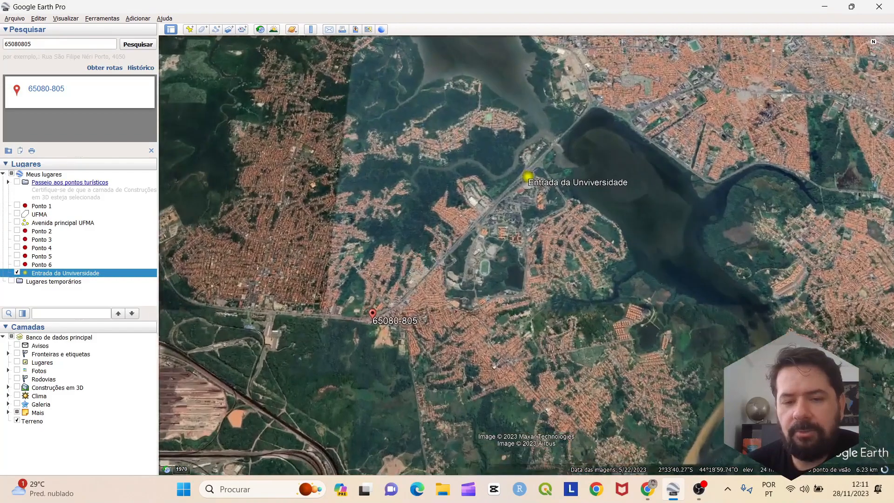
pyautogui.scroll(3, 424, 262)
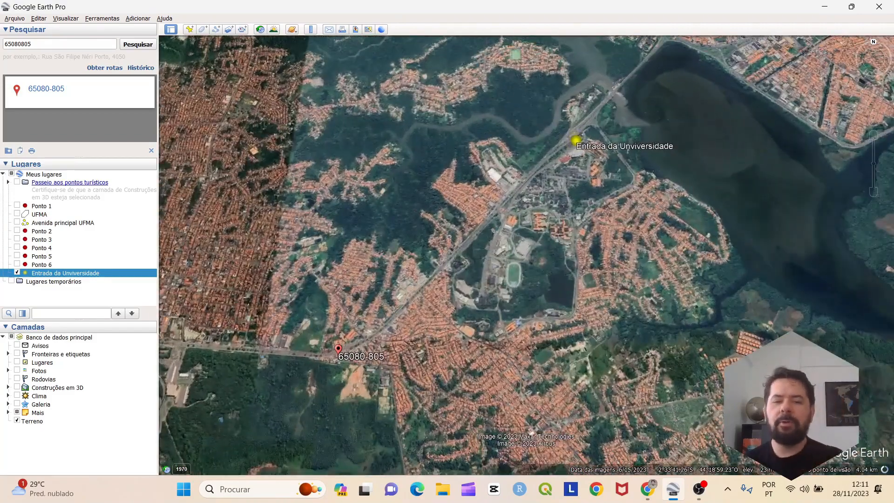
pyautogui.scroll(4, 369, 320)
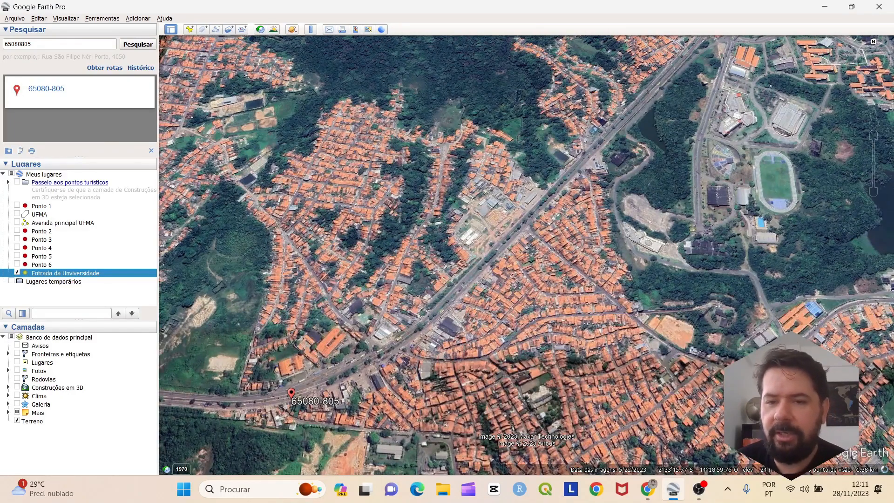
pyautogui.scroll(-4, 335, 423)
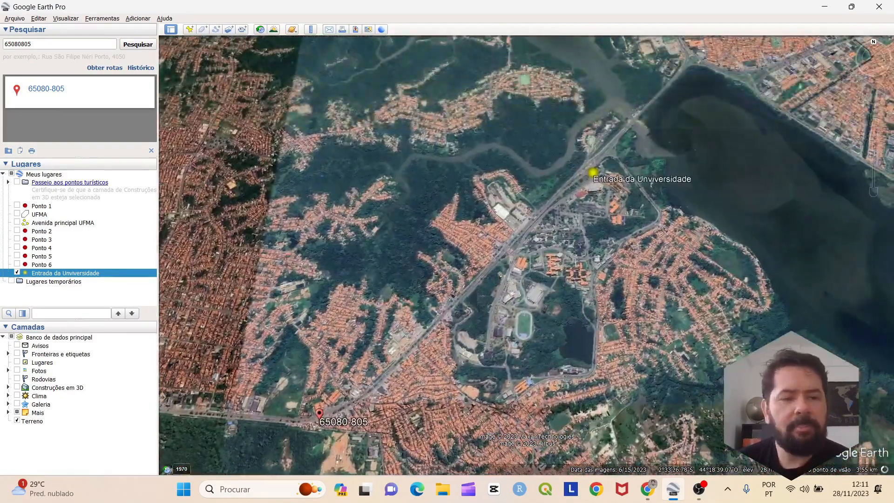
pyautogui.scroll(4, 553, 193)
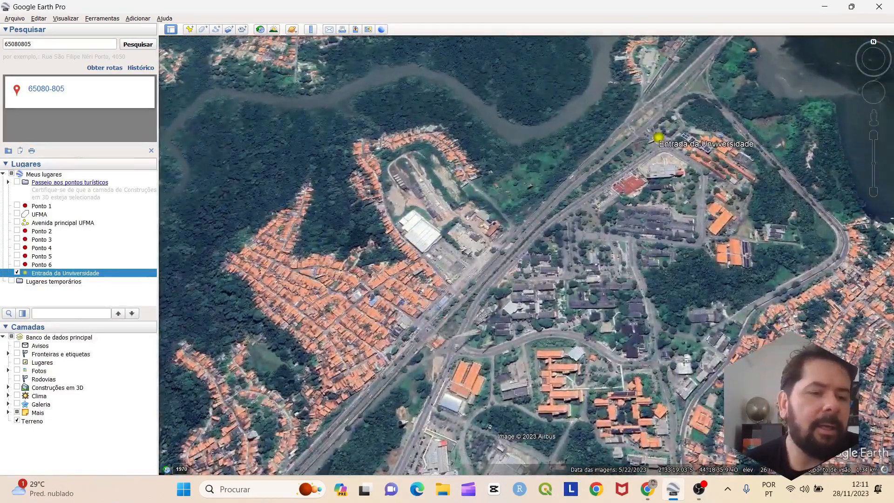
pyautogui.click(41, 248)
# Open Ponto 4's properties and paste its latitude into the search box
pyautogui.rightClick(41, 247)
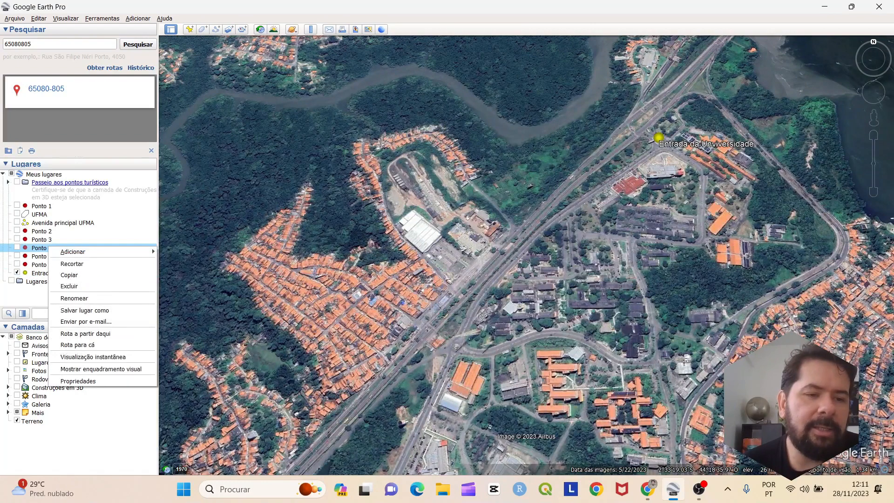
pyautogui.click(74, 381)
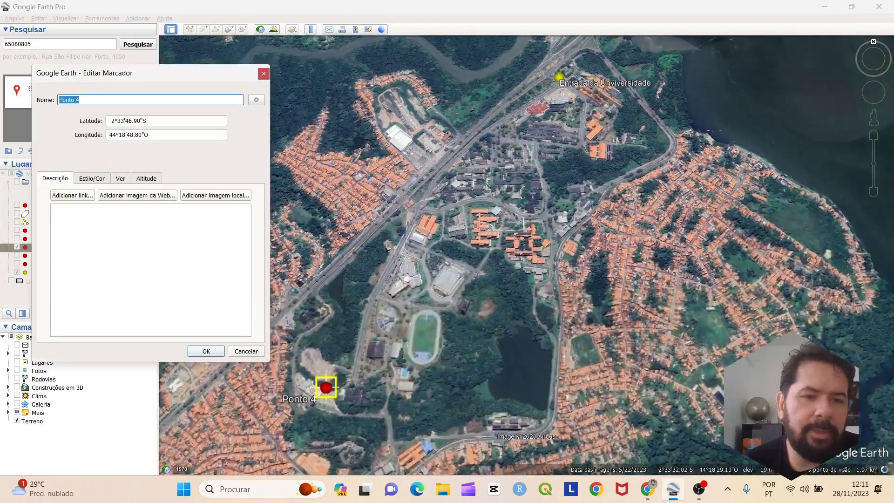
pyautogui.press('Tab')
pyautogui.press('Tab')
pyautogui.hotkey('ctrl', 'c')
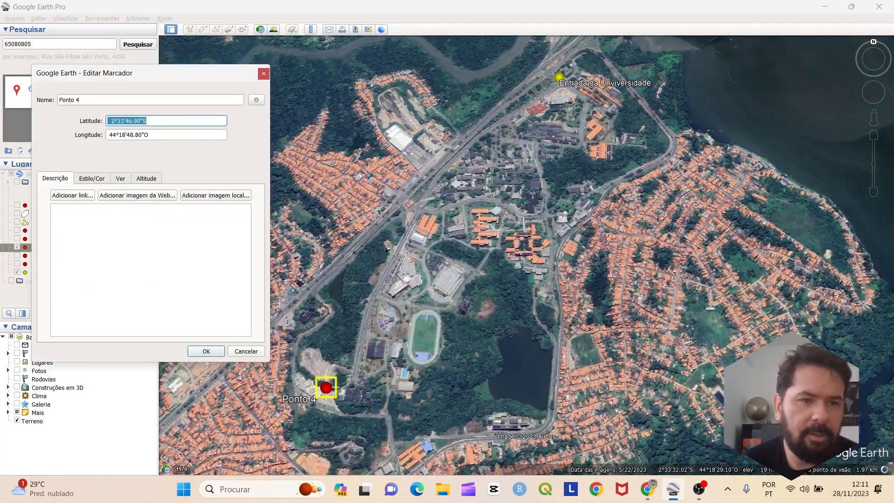
pyautogui.click(46, 43)
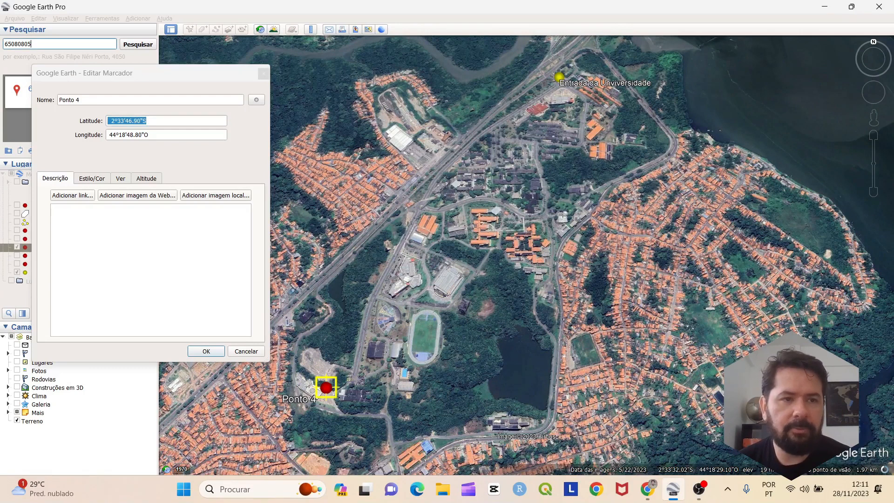
pyautogui.hotkey('ctrl', 'a')
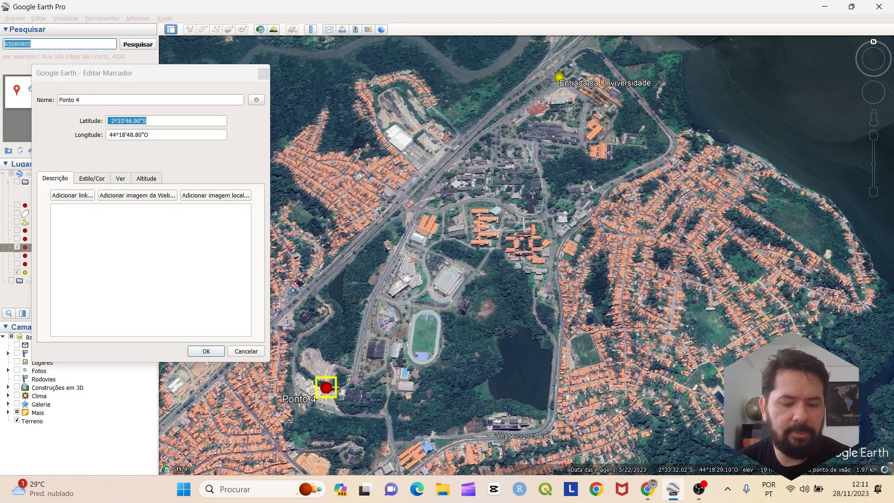
pyautogui.hotkey('ctrl', 'v')
# Append Ponto 4's longitude after a comma, replacing the O with W
pyautogui.click(154, 135)
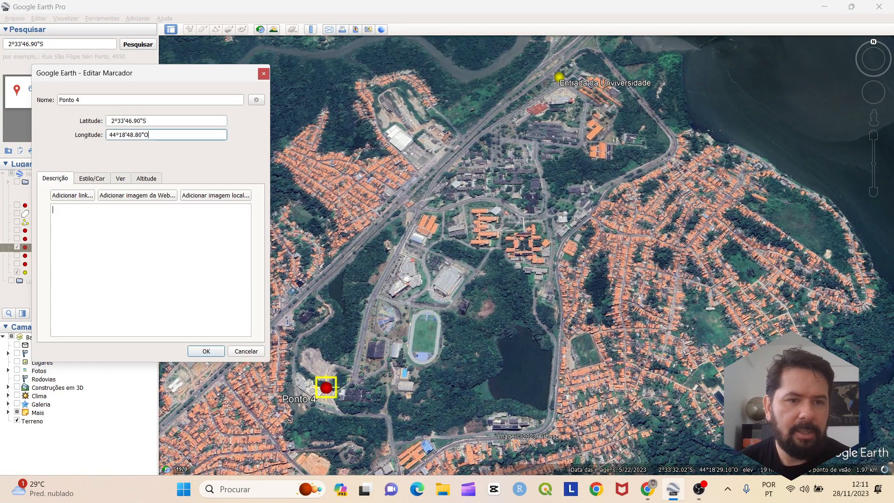
pyautogui.moveTo(154, 135); pyautogui.dragTo(108, 136)
pyautogui.hotkey('ctrl', 'c')
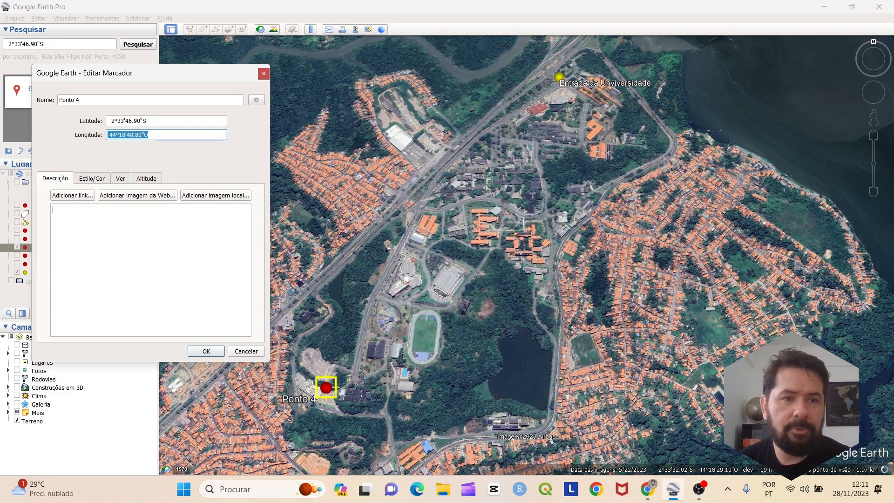
pyautogui.click(45, 44)
pyautogui.write(',')
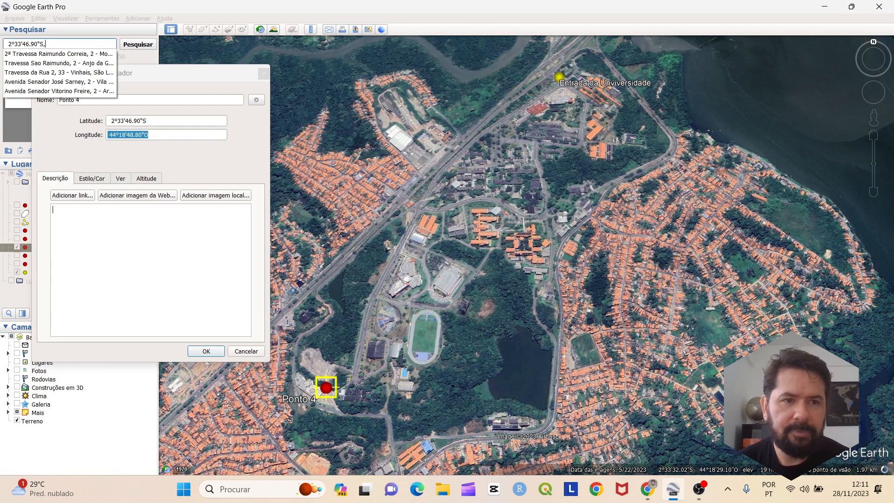
pyautogui.write('44º18\'48.80"O')
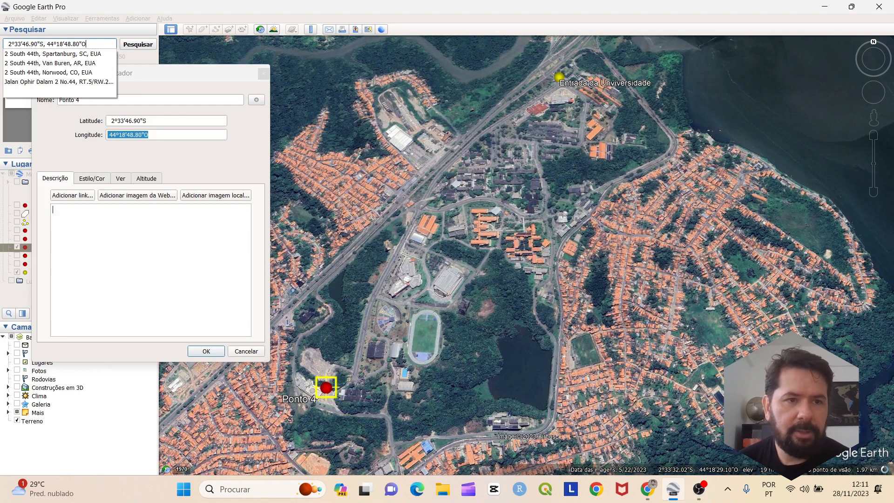
pyautogui.press('BackSpace')
pyautogui.write('w')
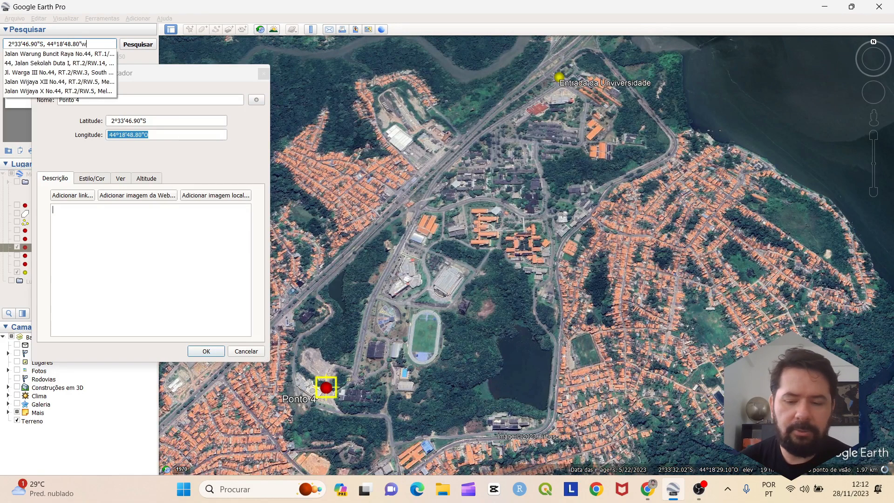
pyautogui.press('BackSpace')
pyautogui.press('capslock')
pyautogui.write('W')
pyautogui.press('capslock')
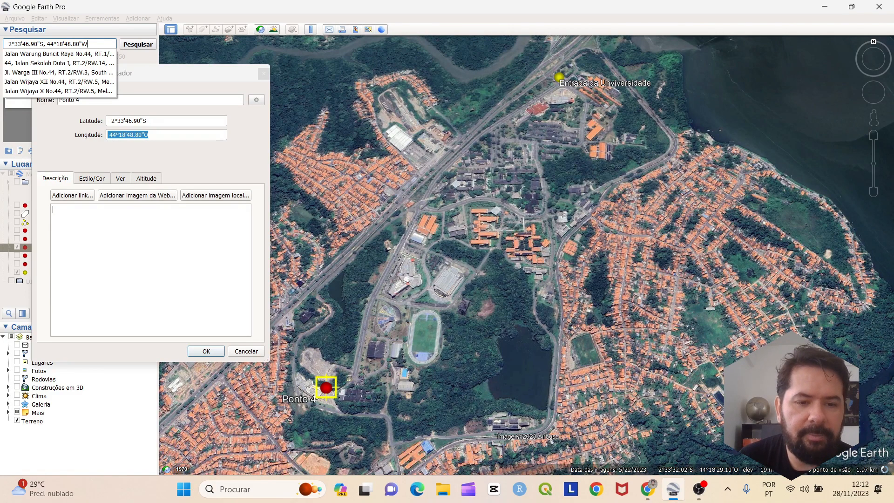
# Clear the previous search and paste the longitude into the empty search box
pyautogui.press('Escape')
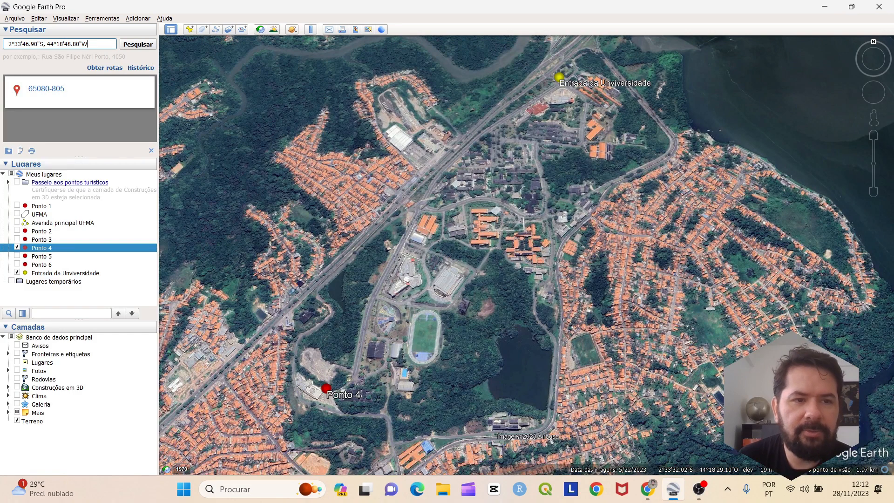
pyautogui.click(151, 151)
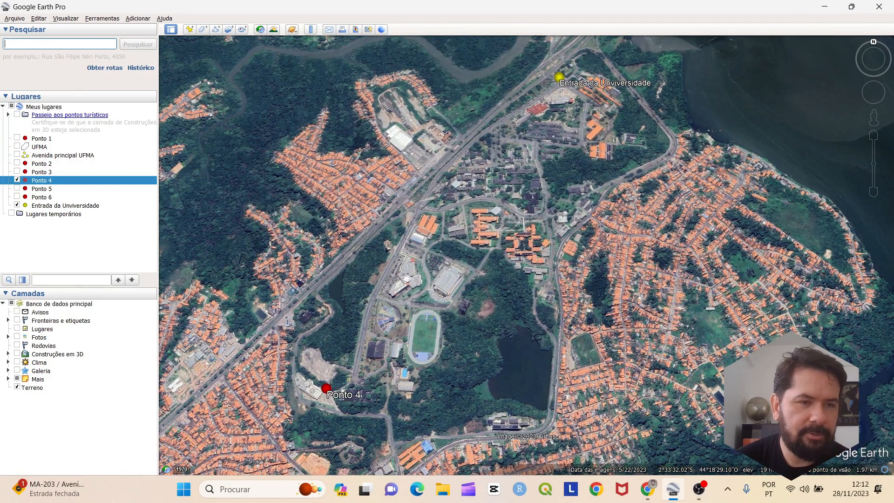
pyautogui.hotkey('ctrl', 'v')
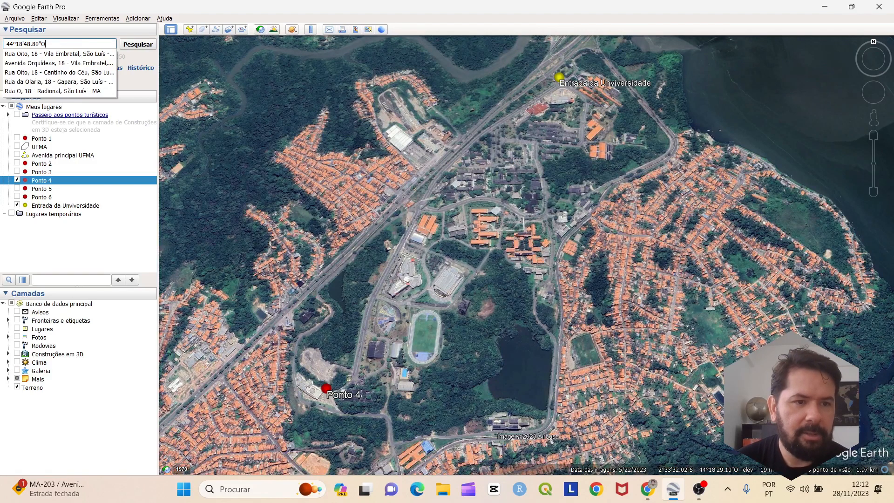
# Reopen Ponto 4's properties, add its latitude before the longitude, and change O to W
pyautogui.rightClick(73, 181)
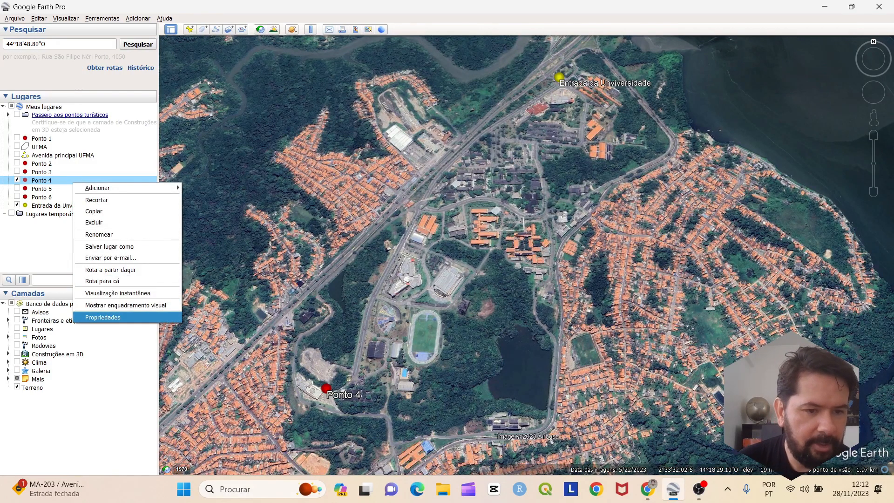
pyautogui.click(102, 317)
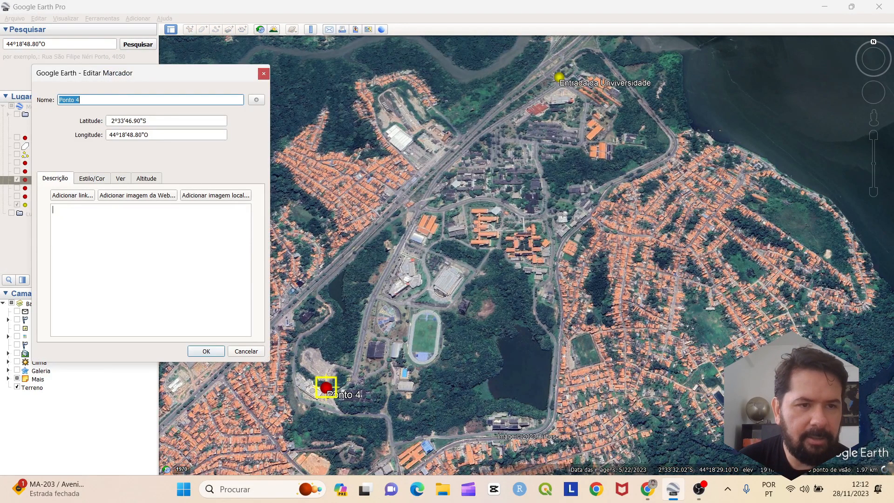
pyautogui.press('Tab')
pyautogui.hotkey('ctrl', 'c')
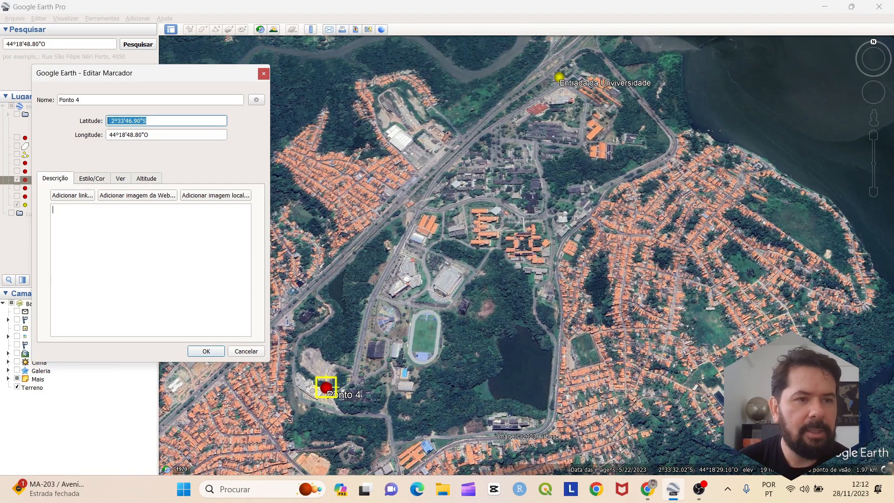
pyautogui.click(6, 44)
pyautogui.hotkey('ctrl', 'v')
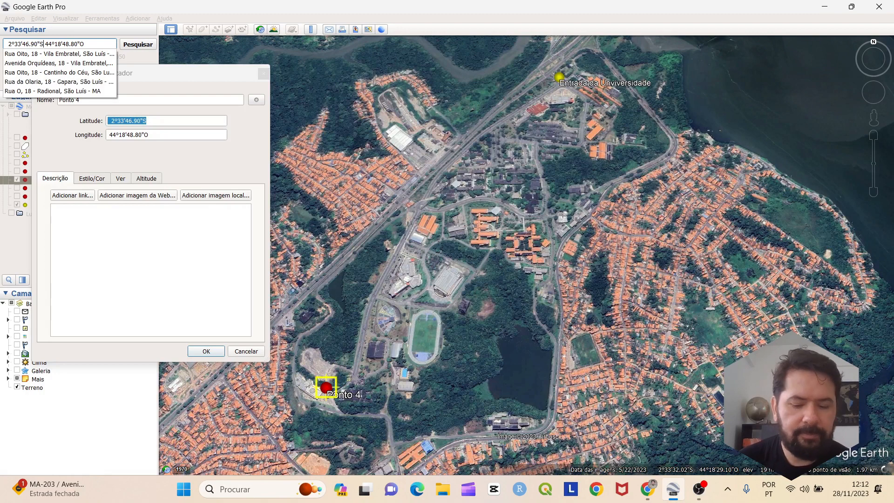
pyautogui.write(',')
pyautogui.press('Return')
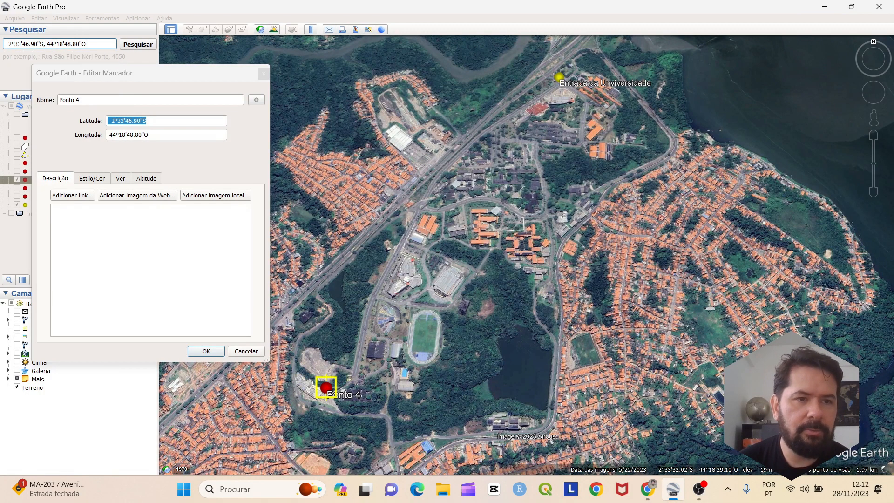
pyautogui.press('BackSpace')
pyautogui.press('capslock')
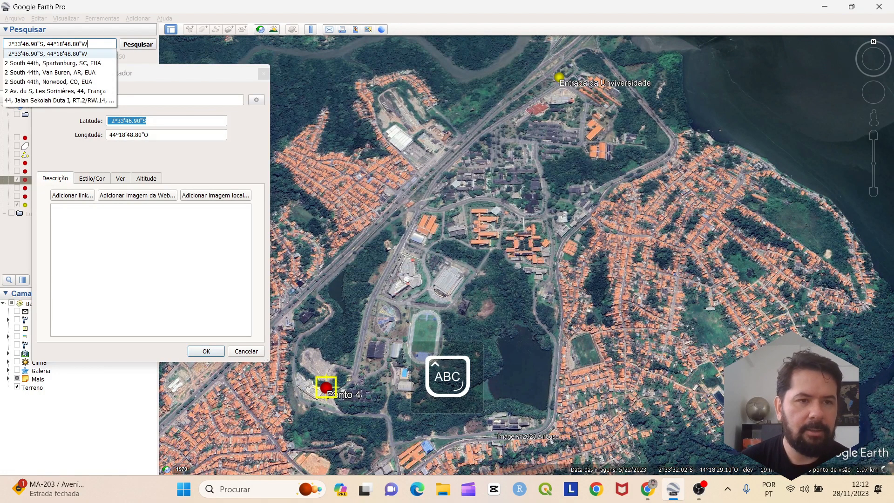
pyautogui.press('capslock')
pyautogui.write('W')
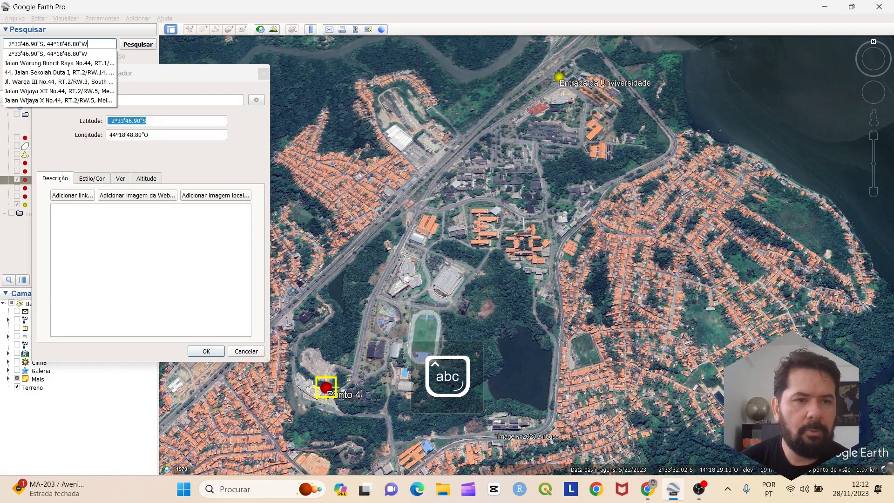
# Select the finished coordinate text and close Ponto 4's properties window
pyautogui.click(83, 45)
pyautogui.moveTo(83, 44); pyautogui.dragTo(4, 44)
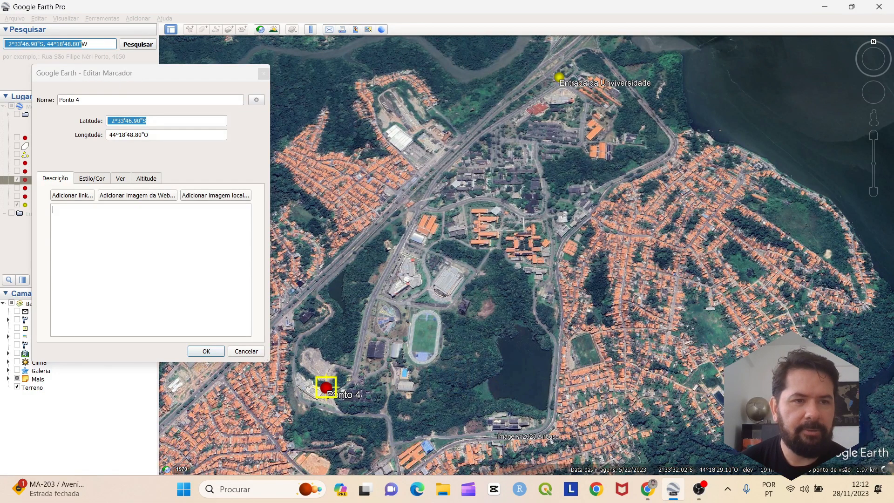
pyautogui.moveTo(89, 44); pyautogui.dragTo(5, 45)
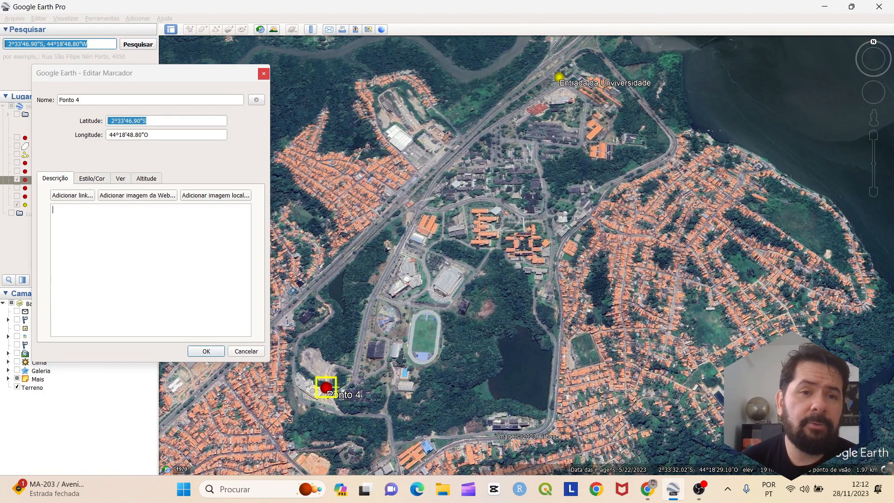
pyautogui.click(264, 73)
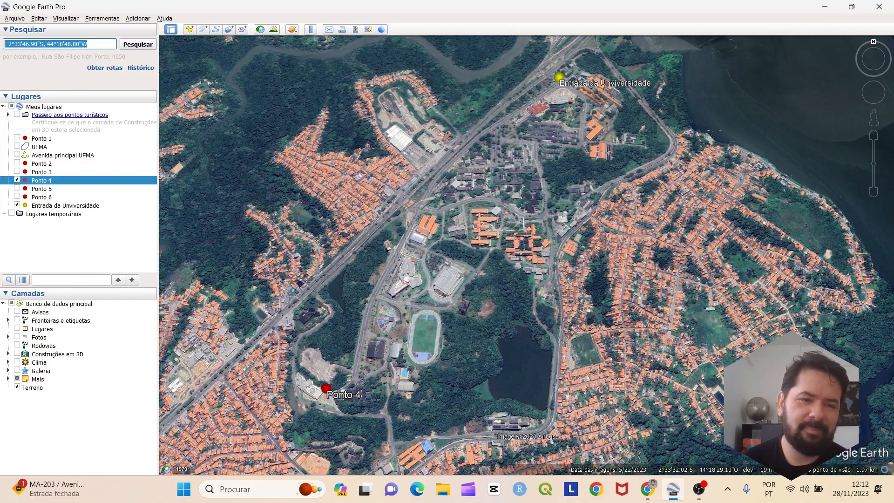
# Hide Ponto 4 on the map and remove the space after the comma in the coordinates
pyautogui.click(47, 44)
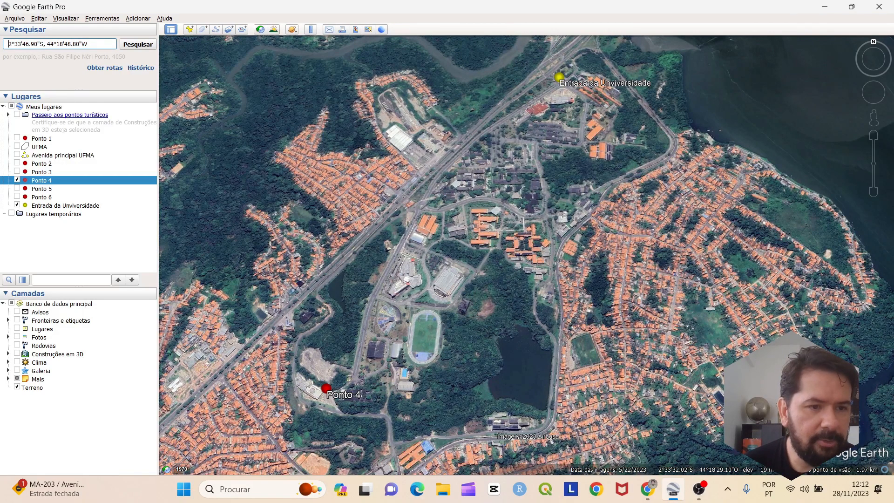
pyautogui.click(17, 180)
pyautogui.moveTo(526, 255); pyautogui.dragTo(521, 262)
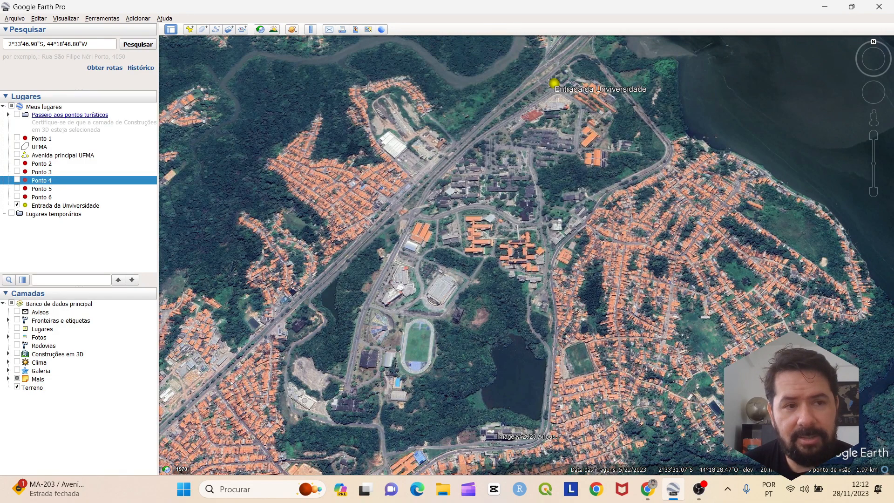
pyautogui.click(47, 44)
pyautogui.press('BackSpace')
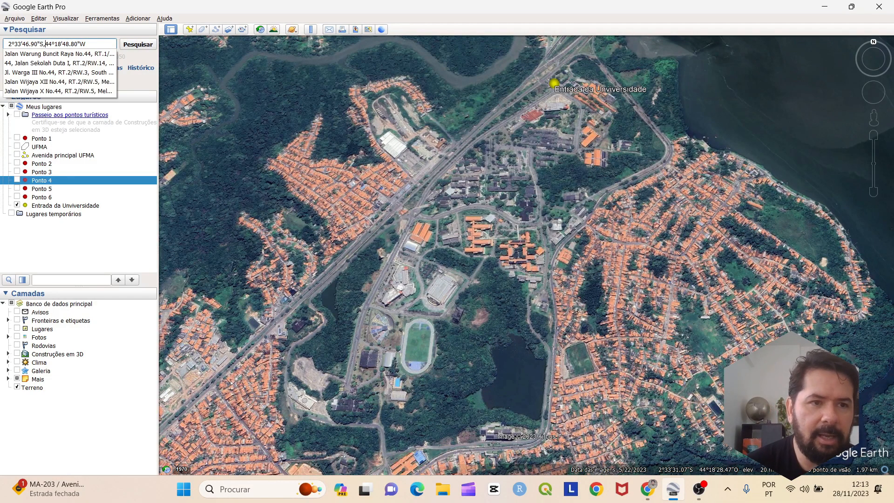
pyautogui.press('Return')
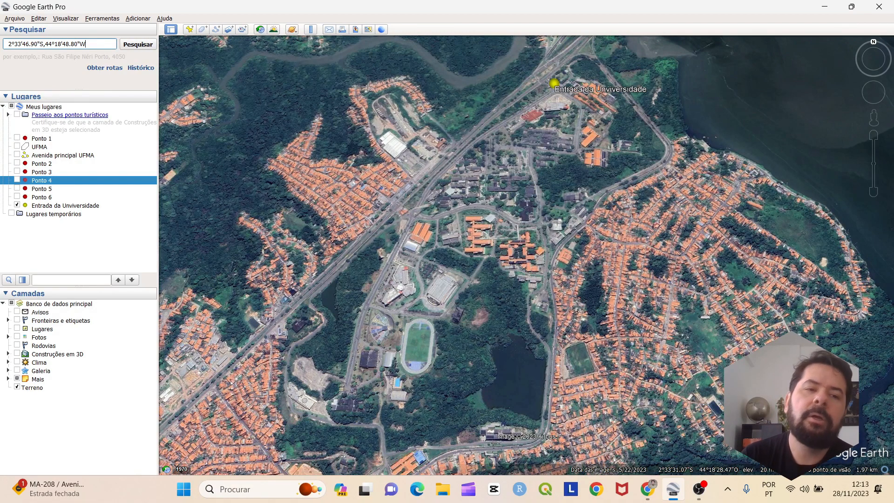
# Search 2°33'46.90"S,44°18'48.80"W and pan to its pin on the campus's southwest edge
pyautogui.press('Return')
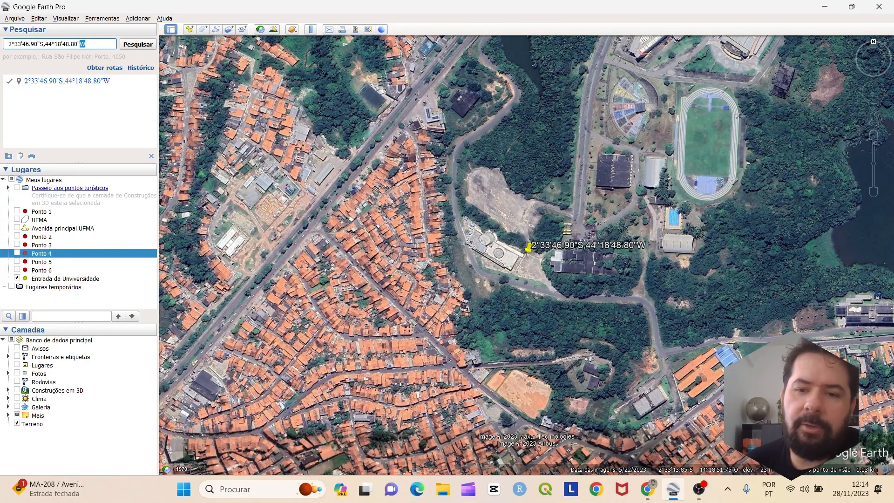
pyautogui.scroll(-5, 470, 192)
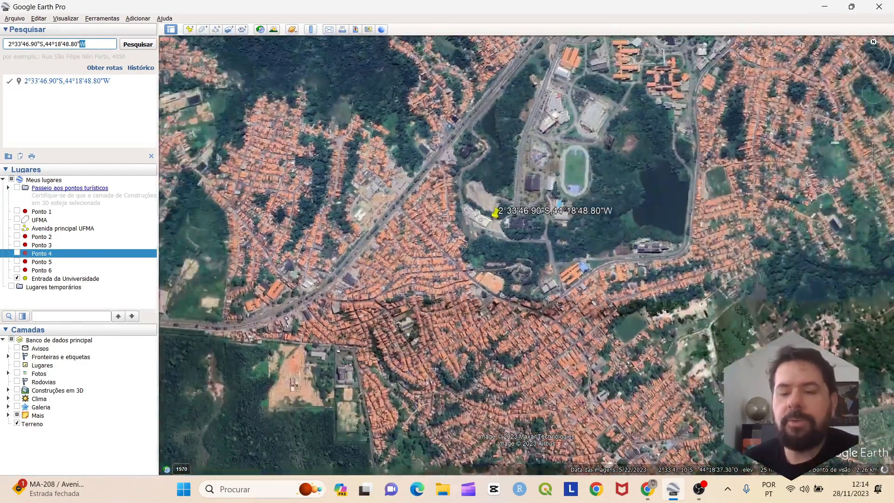
pyautogui.moveTo(679, 134); pyautogui.dragTo(579, 288)
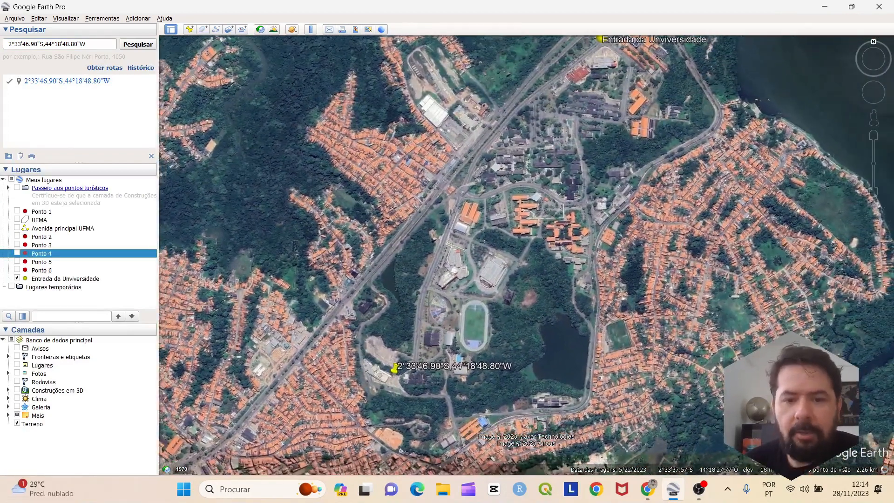
pyautogui.moveTo(535, 186); pyautogui.dragTo(493, 244)
pyautogui.scroll(2, 493, 250)
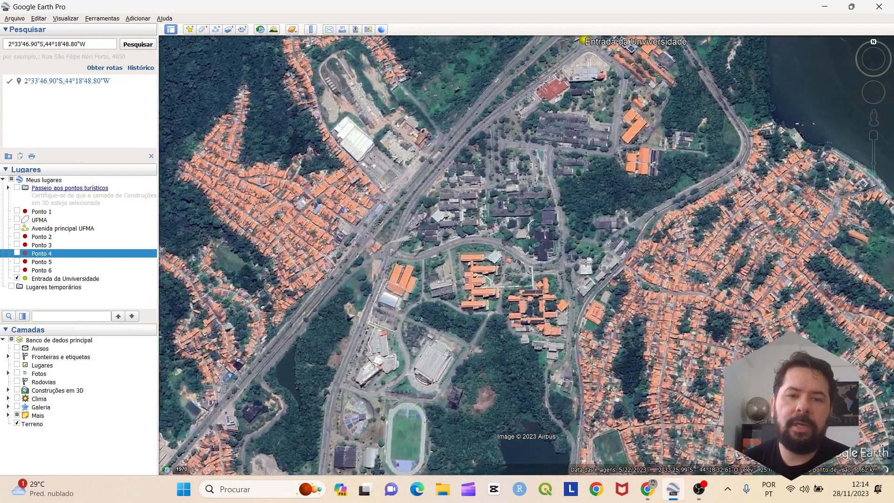
pyautogui.moveTo(460, 307); pyautogui.dragTo(511, 220)
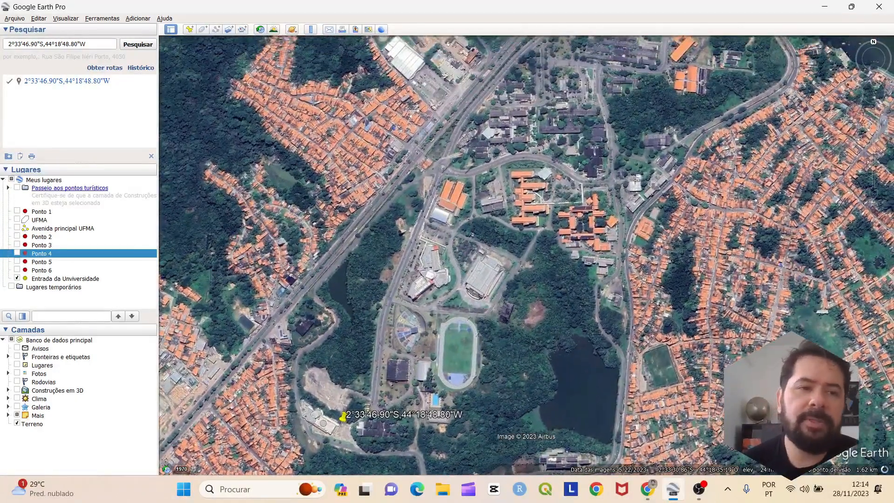
pyautogui.scroll(-3, 509, 242)
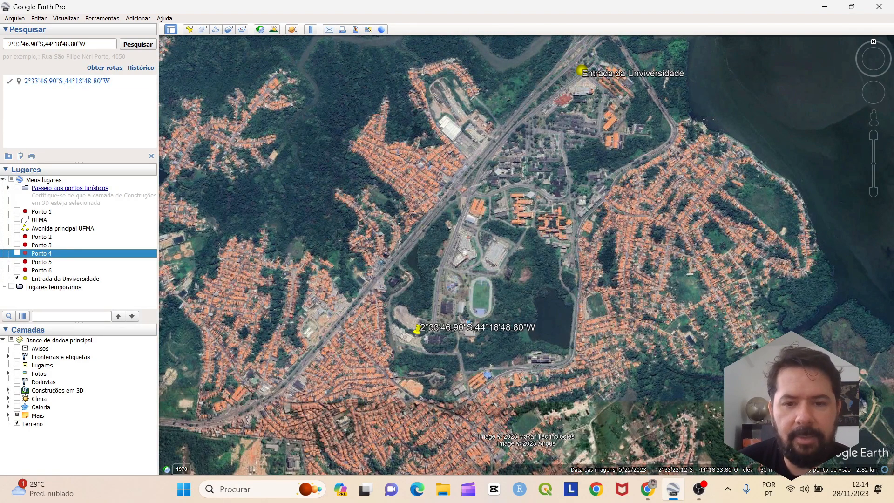
pyautogui.moveTo(520, 168); pyautogui.dragTo(527, 144)
pyautogui.moveTo(611, 163); pyautogui.dragTo(576, 210)
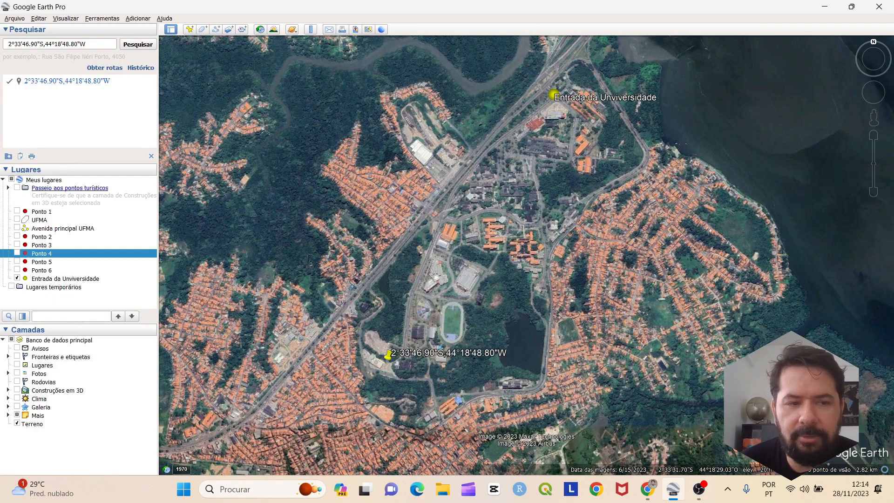
# Briefly show Ponto 4 to compare it with the search pin, then hide it again
pyautogui.click(16, 253)
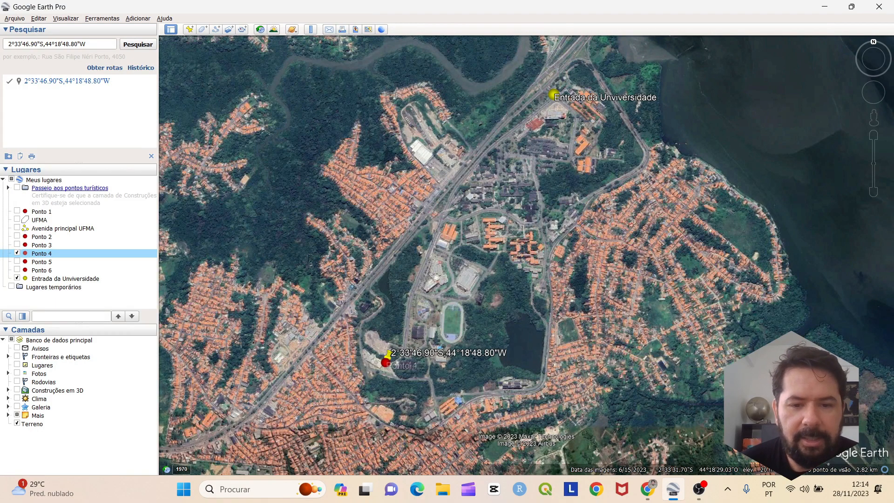
pyautogui.scroll(3, 272, 344)
pyautogui.moveTo(272, 344); pyautogui.dragTo(235, 257)
pyautogui.rightClick(48, 253)
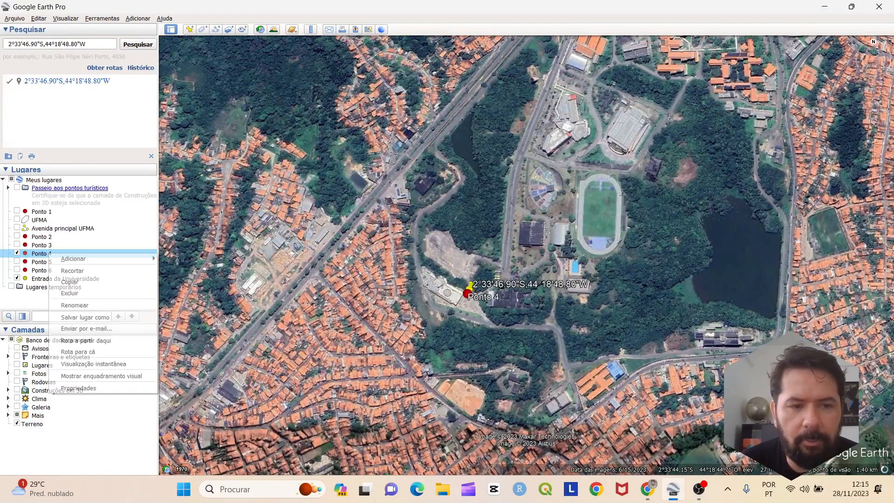
pyautogui.click(17, 253)
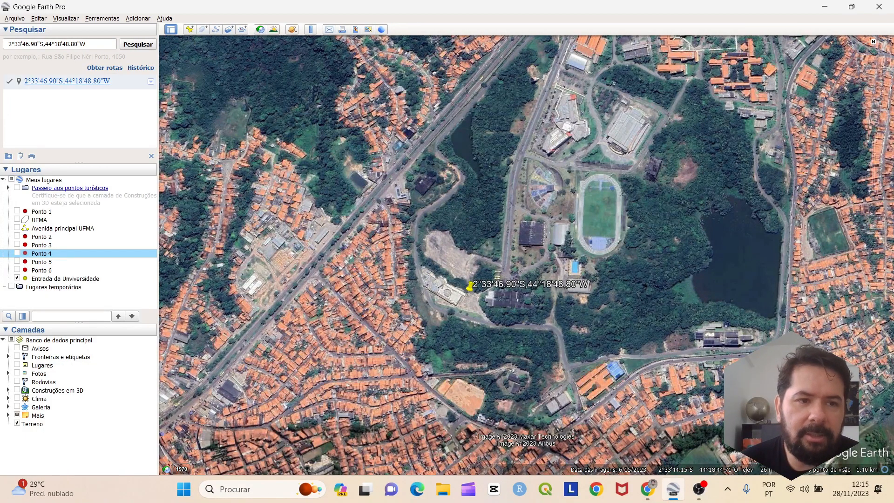
# Save the coordinate search result to My Places as a new placemark
pyautogui.rightClick(49, 81)
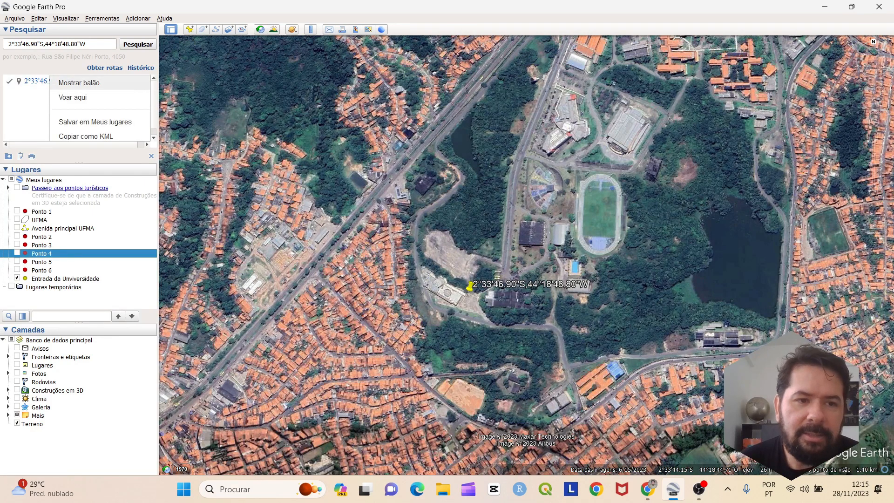
pyautogui.press('Escape')
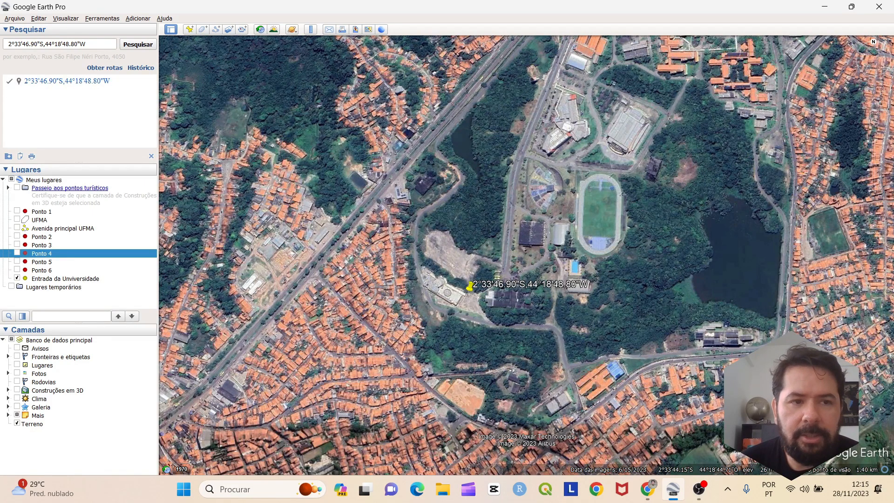
pyautogui.rightClick(42, 76)
pyautogui.click(74, 121)
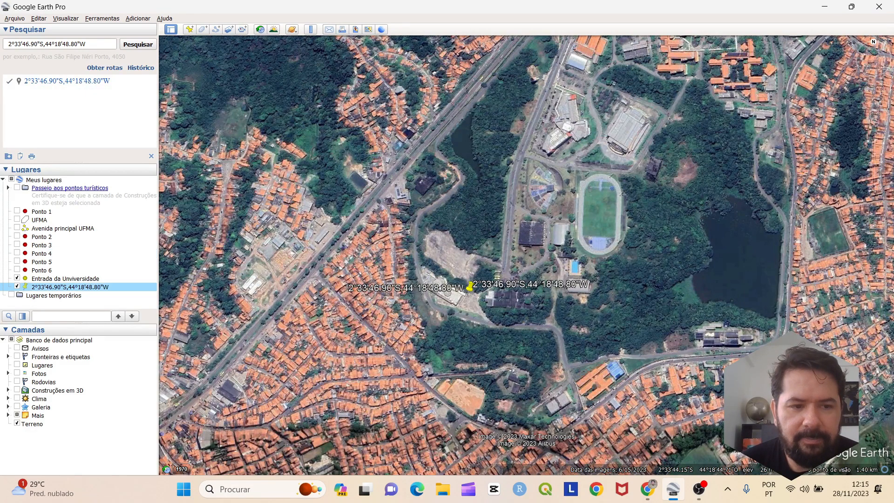
pyautogui.rightClick(56, 289)
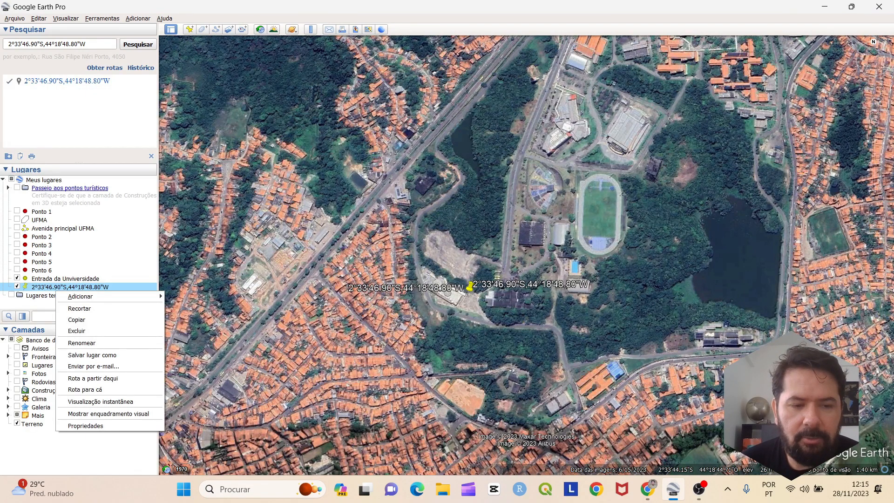
# Name the saved placemark Ponto 1 and give it a yellow circle icon at scale 1,2
pyautogui.click(85, 426)
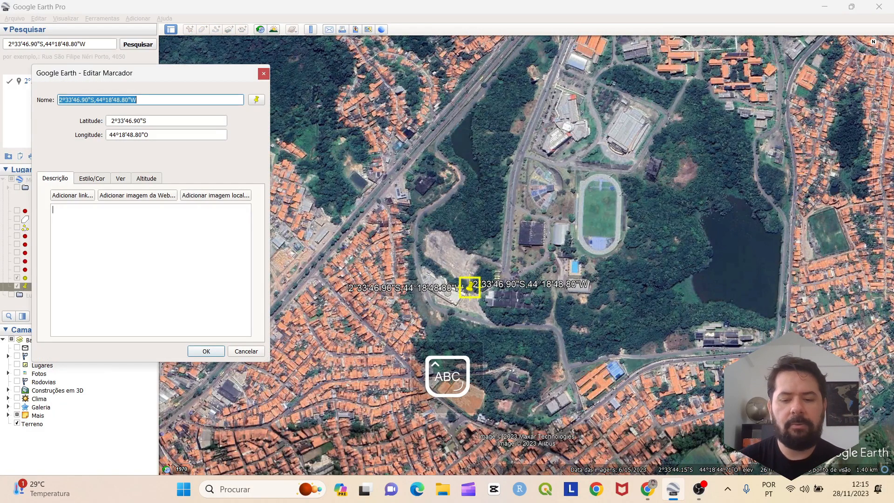
pyautogui.write('Ponto 1')
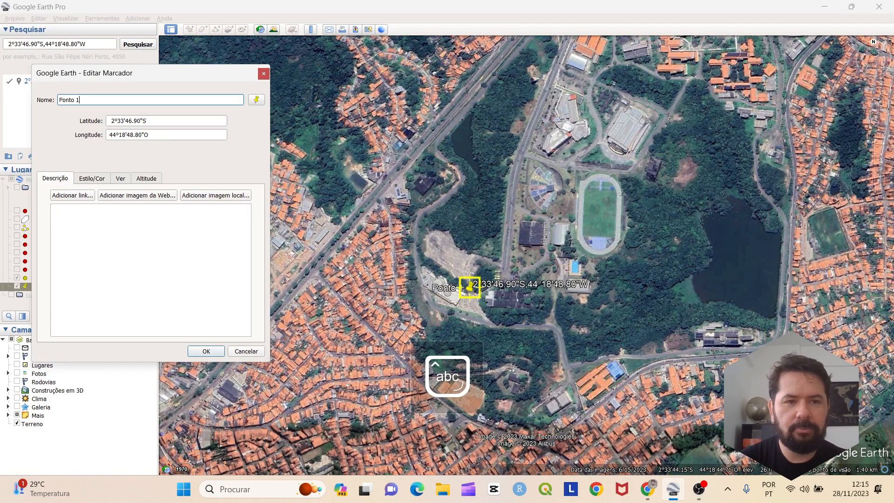
pyautogui.click(256, 100)
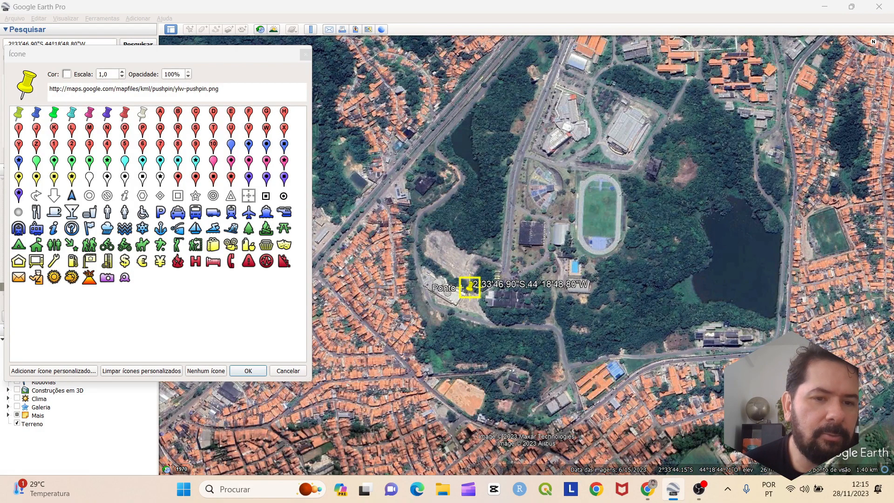
pyautogui.click(206, 370)
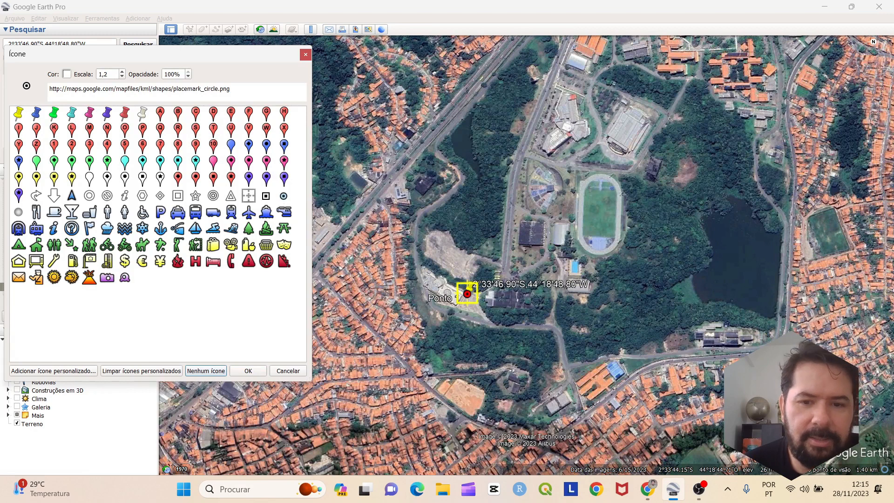
pyautogui.click(67, 74)
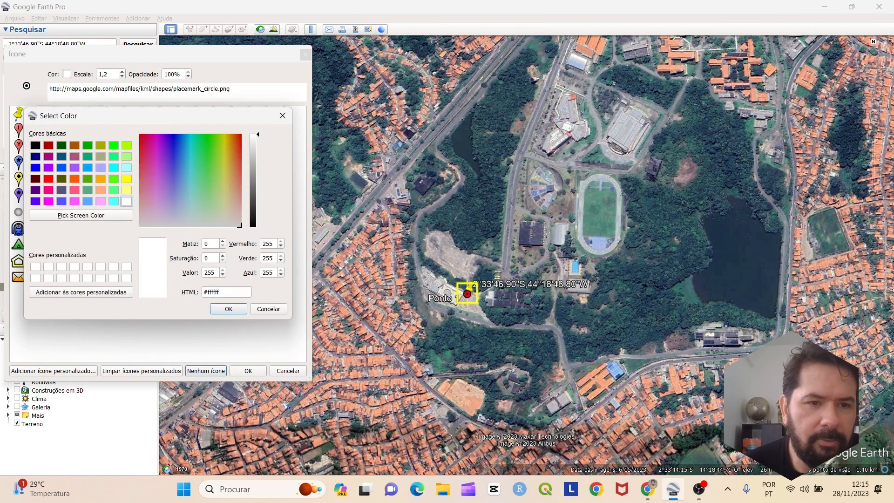
pyautogui.click(127, 179)
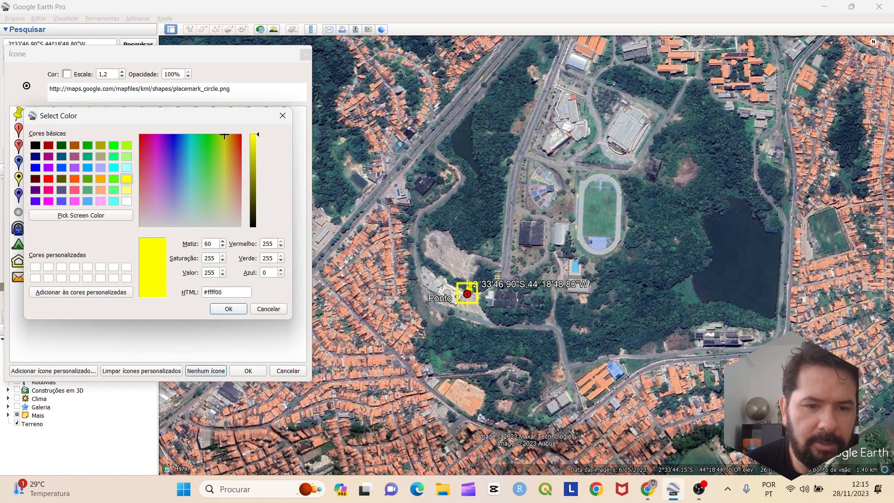
pyautogui.click(229, 309)
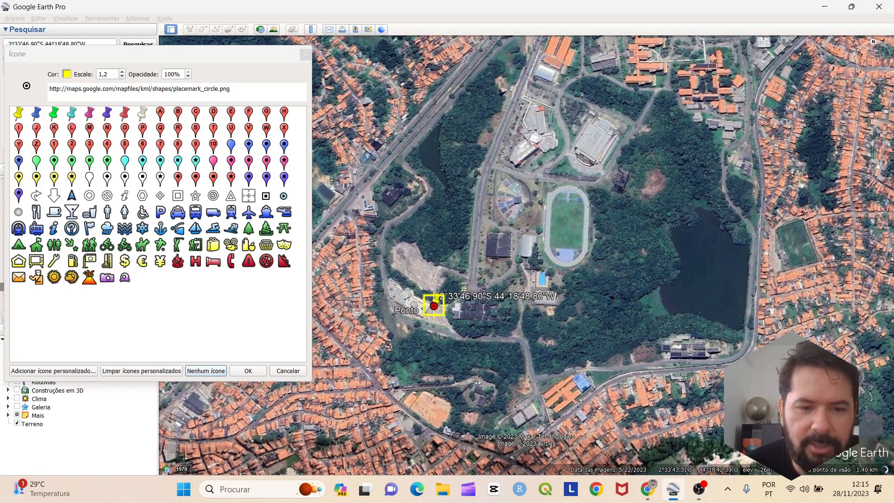
pyautogui.click(249, 371)
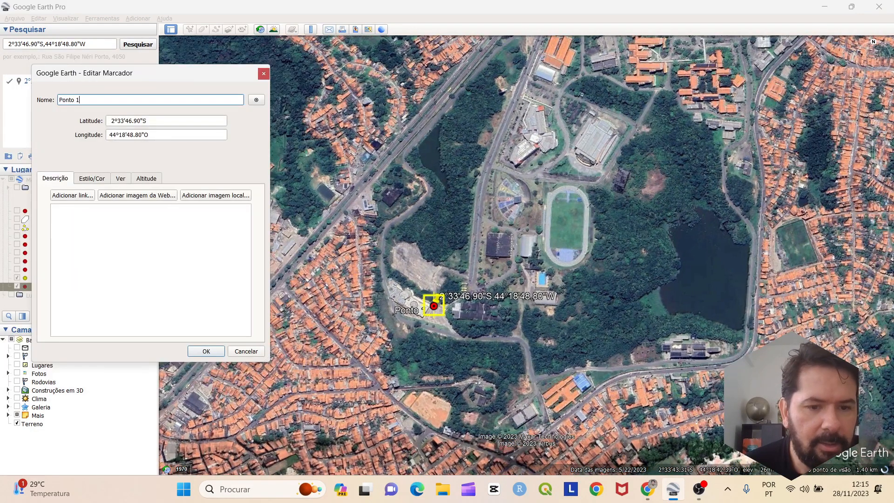
pyautogui.click(207, 351)
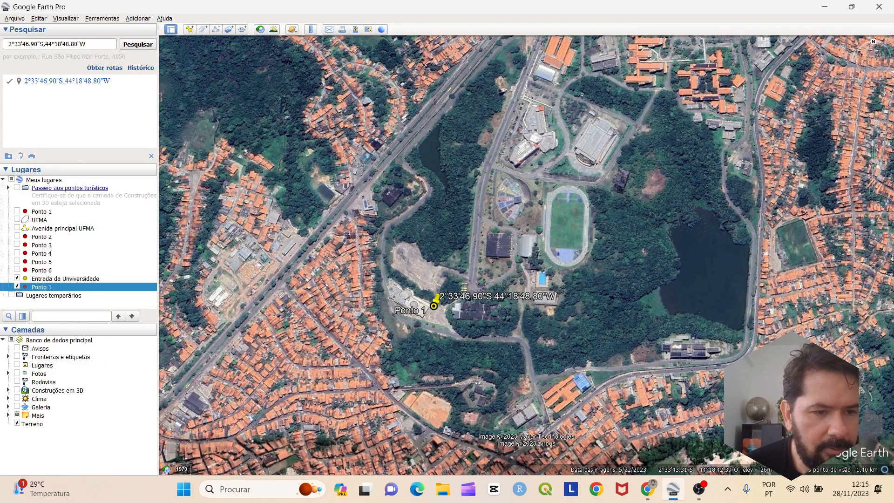
# Select Entrada da Universidade, clear the coordinate search, and zoom out over the wider campus
pyautogui.click(17, 278)
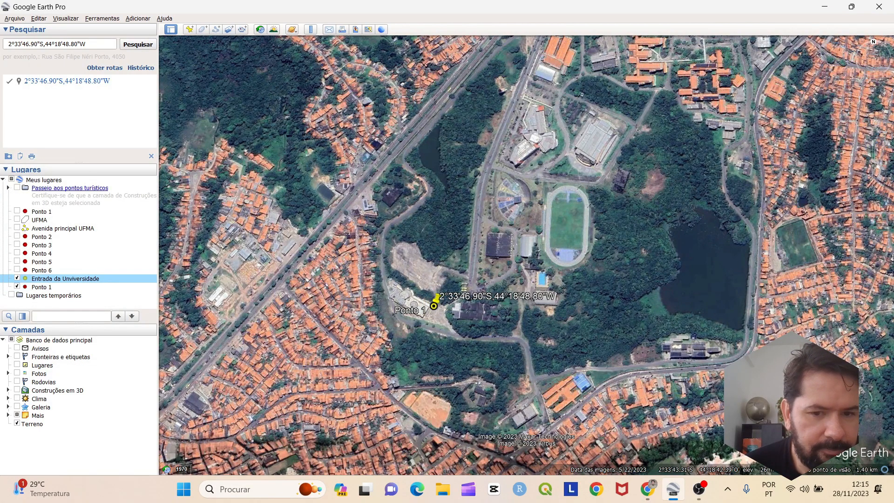
pyautogui.moveTo(466, 270); pyautogui.dragTo(464, 280)
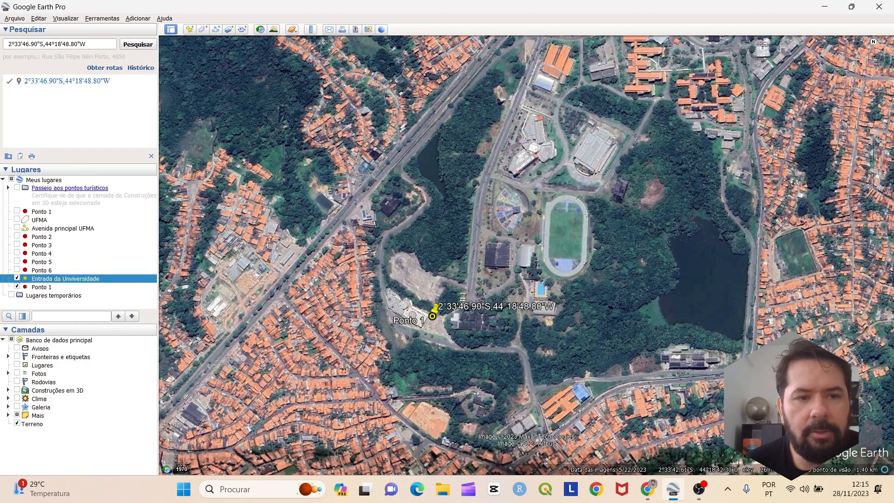
pyautogui.click(151, 156)
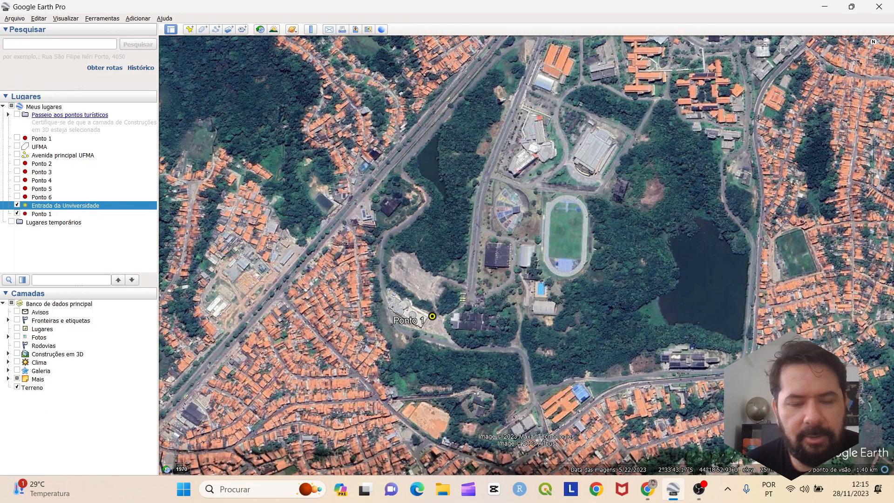
pyautogui.scroll(4, 415, 370)
pyautogui.scroll(-3, 415, 371)
pyautogui.scroll(-5, 415, 370)
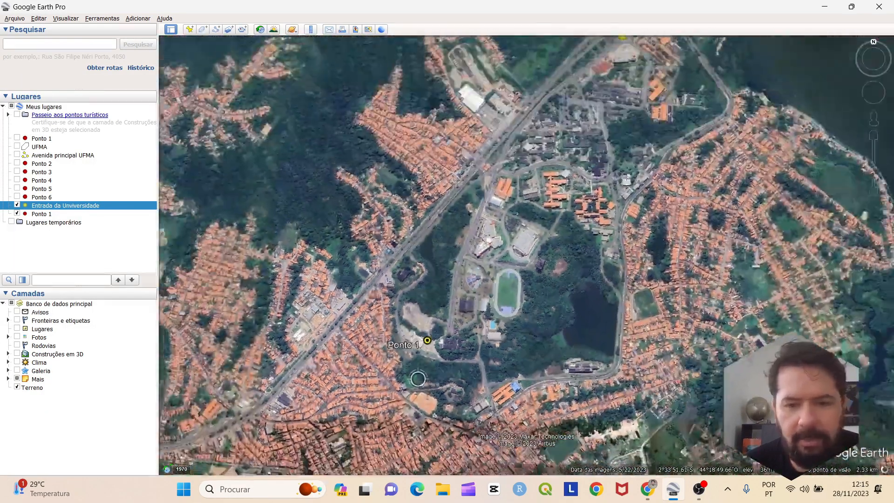
pyautogui.scroll(3, 416, 371)
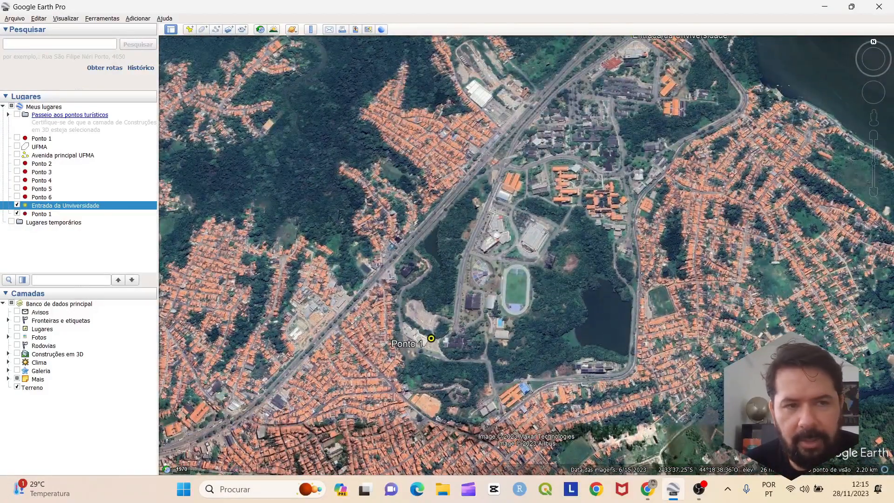
pyautogui.moveTo(363, 303); pyautogui.dragTo(309, 343)
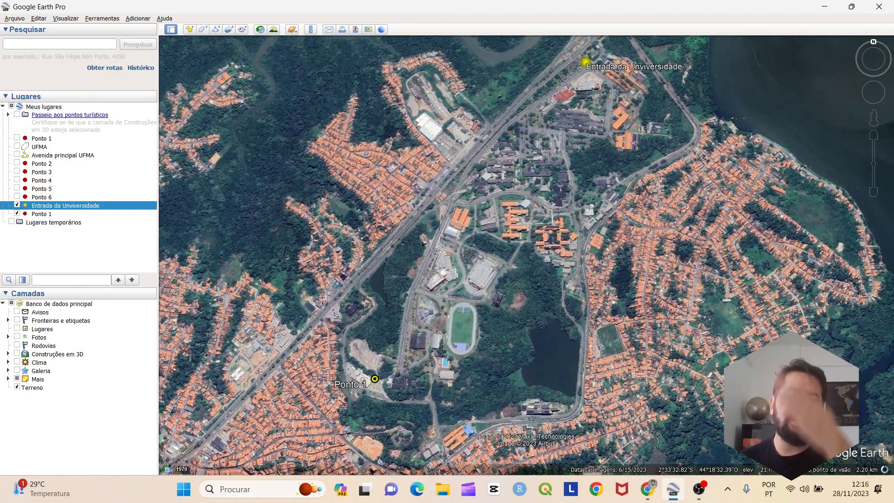
# Open Ponto 3's properties and paste its latitude into the search box
pyautogui.rightClick(43, 172)
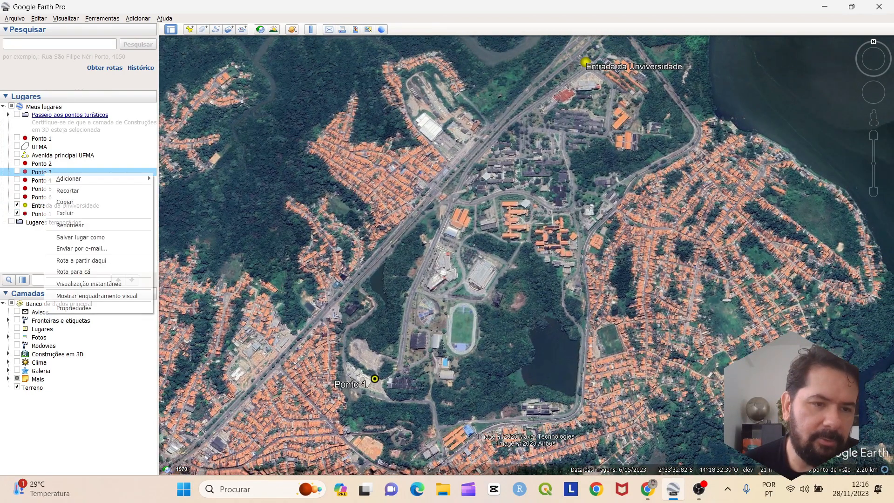
pyautogui.click(73, 307)
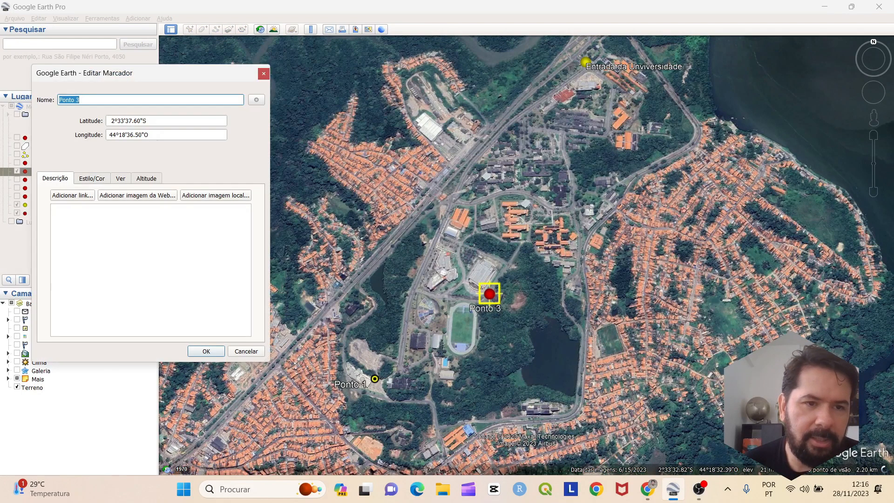
pyautogui.click(147, 121)
pyautogui.hotkey('ctrl', 'a')
pyautogui.hotkey('ctrl', 'c')
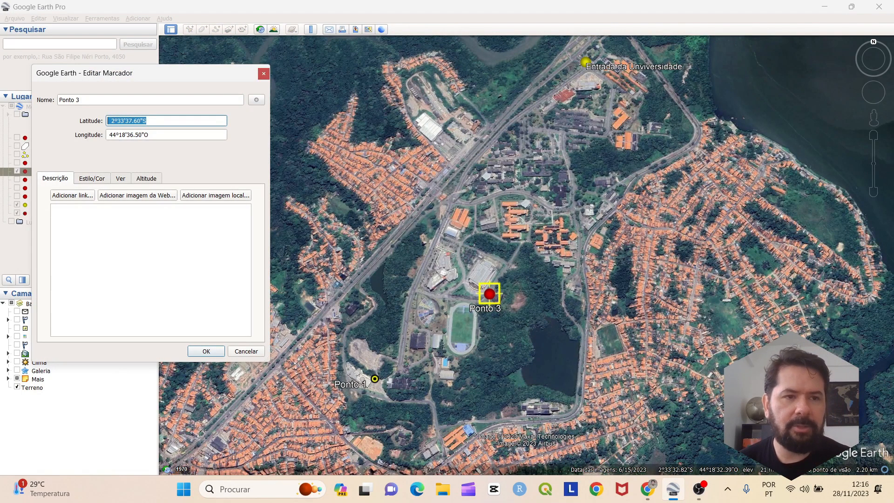
pyautogui.click(60, 44)
pyautogui.hotkey('ctrl', 'v')
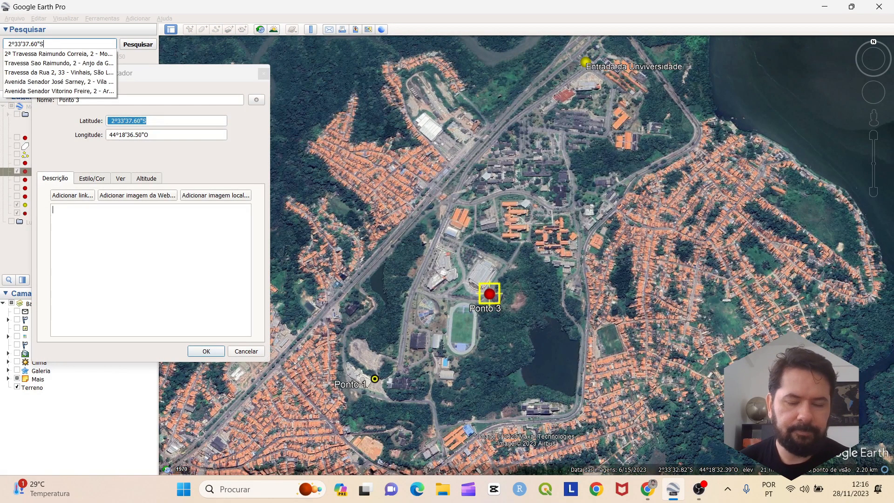
# Append Ponto 3's longitude with O changed to W, and close Ponto 3's properties
pyautogui.moveTo(144, 135)
pyautogui.mouseDown()
pyautogui.moveTo(108, 134)
pyautogui.moveTo(148, 135)
pyautogui.mouseUp()
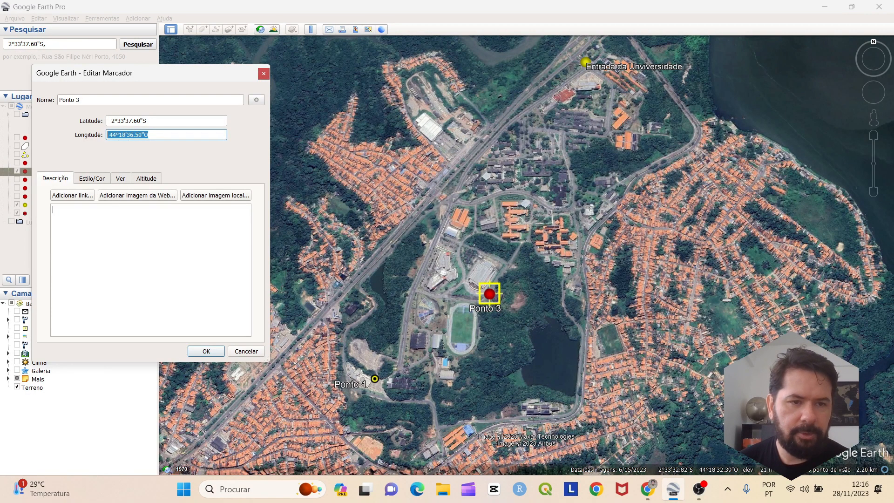
pyautogui.click(60, 44)
pyautogui.write('44º18\'36.50"O')
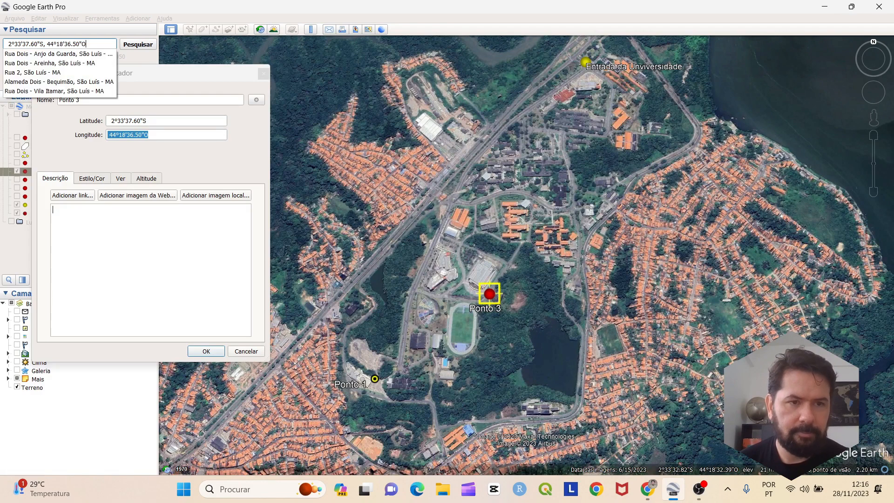
pyautogui.press('BackSpace')
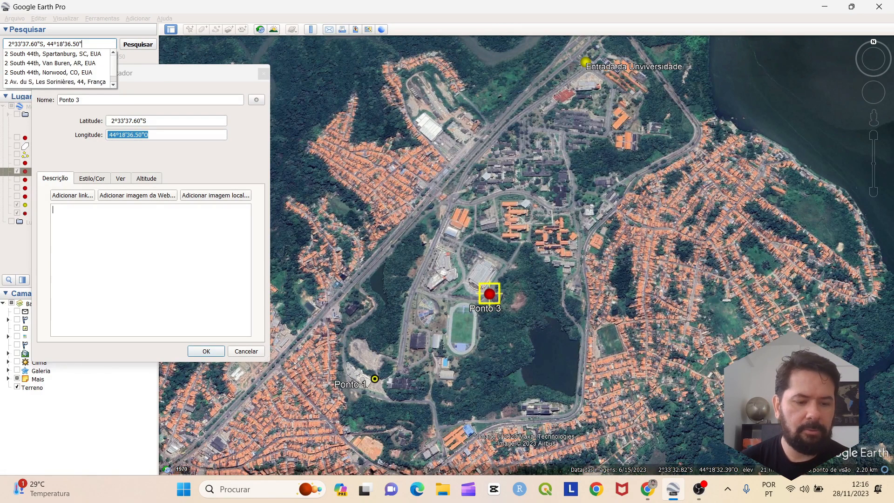
pyautogui.press('capslock')
pyautogui.write('W')
pyautogui.press('capslock')
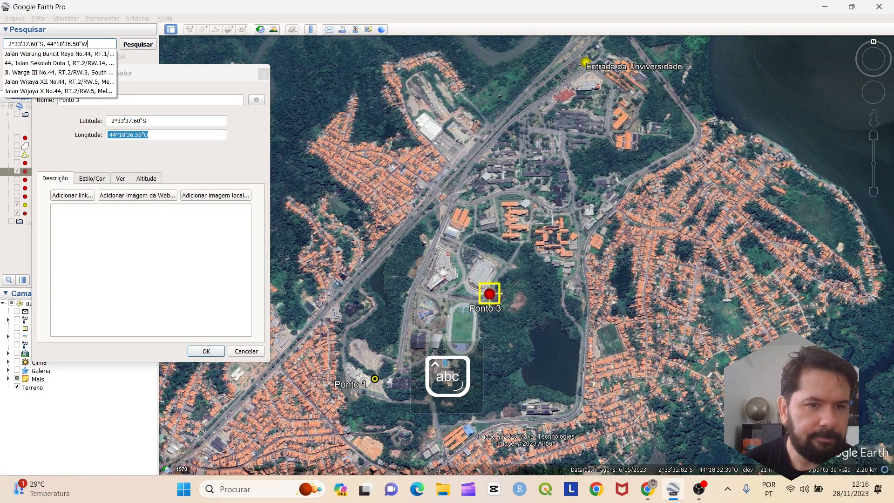
pyautogui.press('Return')
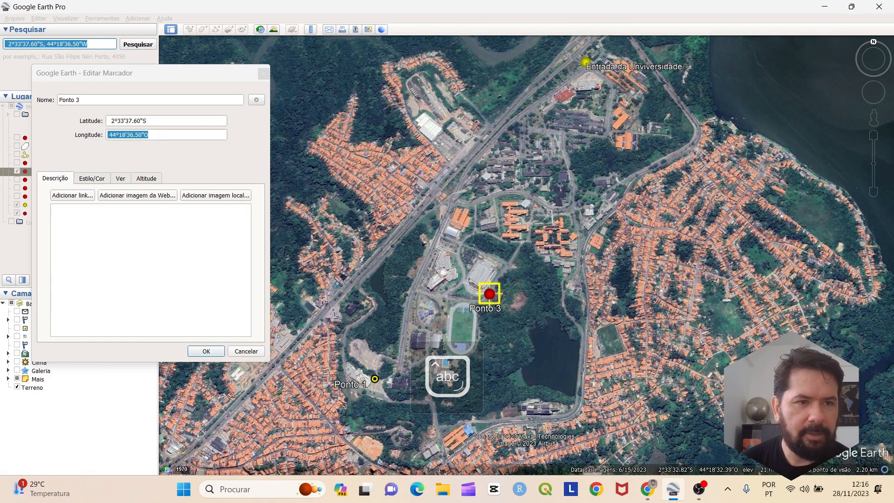
pyautogui.press('Return')
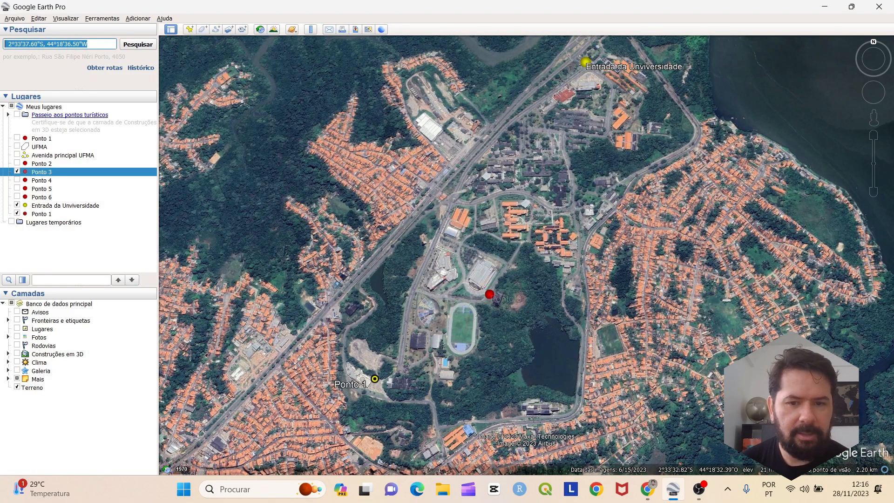
# Hide Ponto 3, empty the search box, and paste in 2°33'37.60"S, 44°18'36.50"W
pyautogui.click(17, 171)
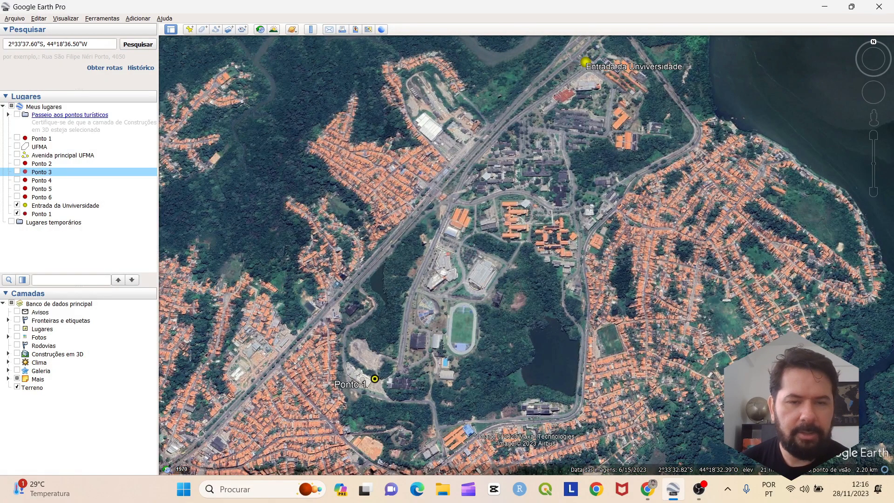
pyautogui.moveTo(99, 44); pyautogui.dragTo(4, 44)
pyautogui.press('BackSpace')
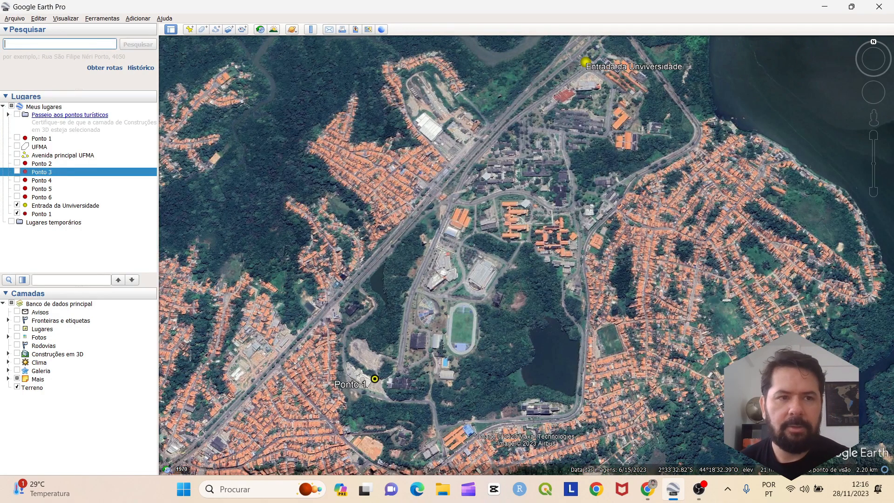
pyautogui.moveTo(376, 380)
pyautogui.mouseDown()
pyautogui.moveTo(376, 392)
pyautogui.moveTo(379, 381)
pyautogui.mouseUp()
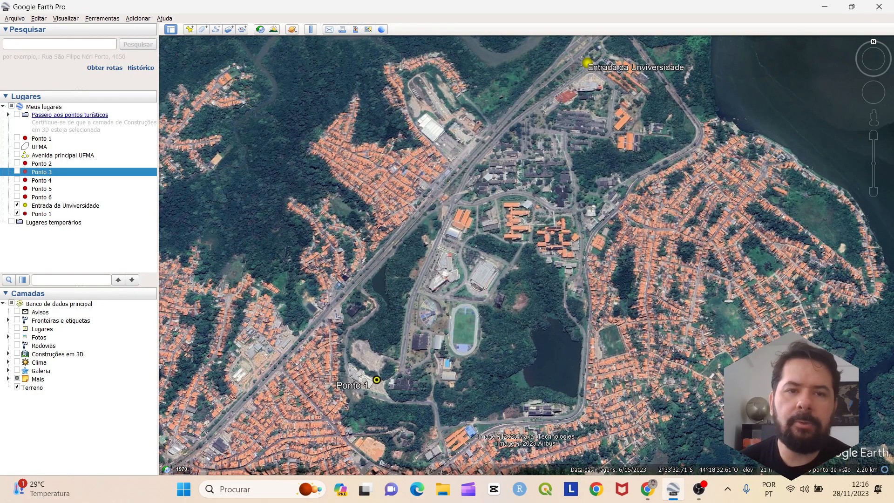
pyautogui.click(59, 43)
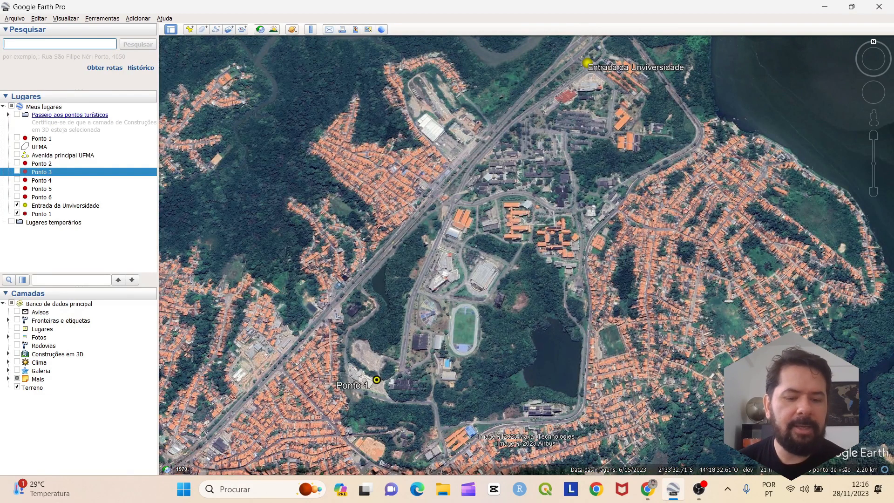
pyautogui.write('2°33\'37.60"S, 44°18\'36.50"W')
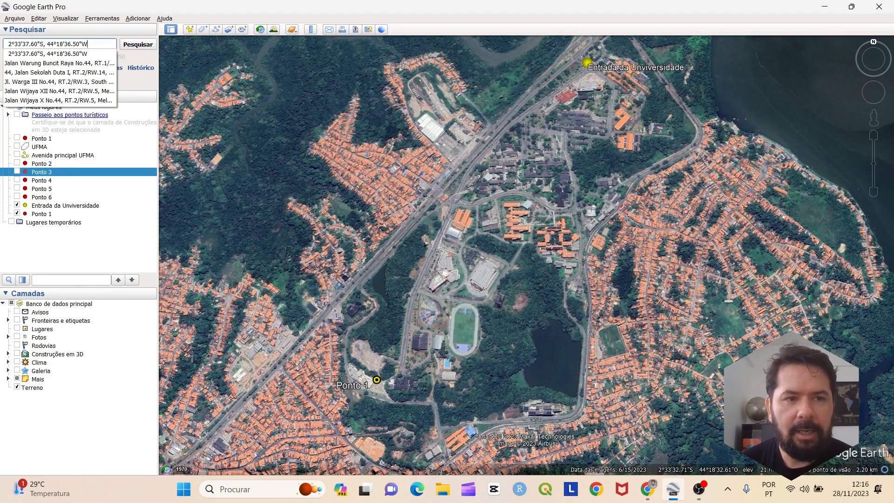
# Search 2°33'37.60"S, 44°18'36.50"W, save the result to My Places, and clear the search
pyautogui.press('Return')
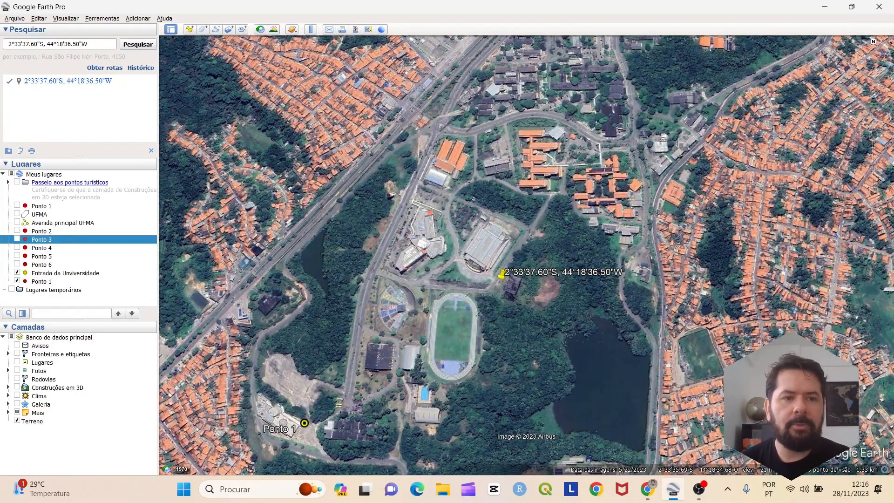
pyautogui.click(150, 82)
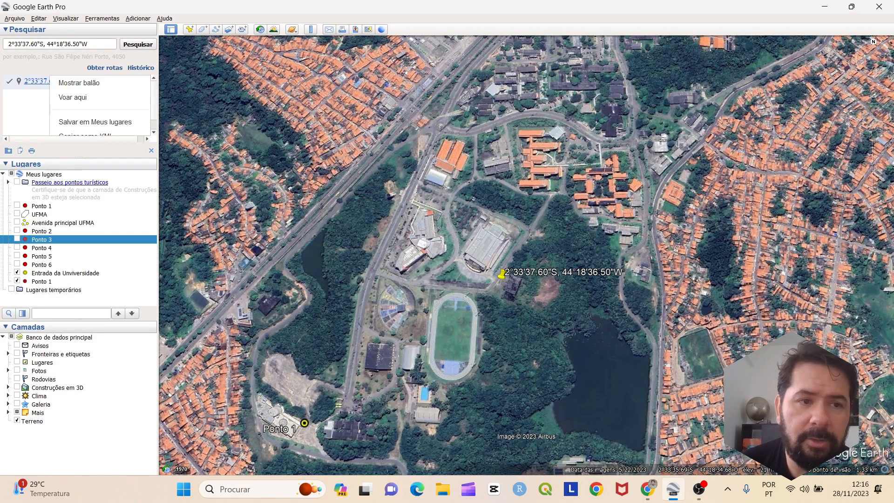
pyautogui.scroll(-1, 93, 110)
pyautogui.click(95, 109)
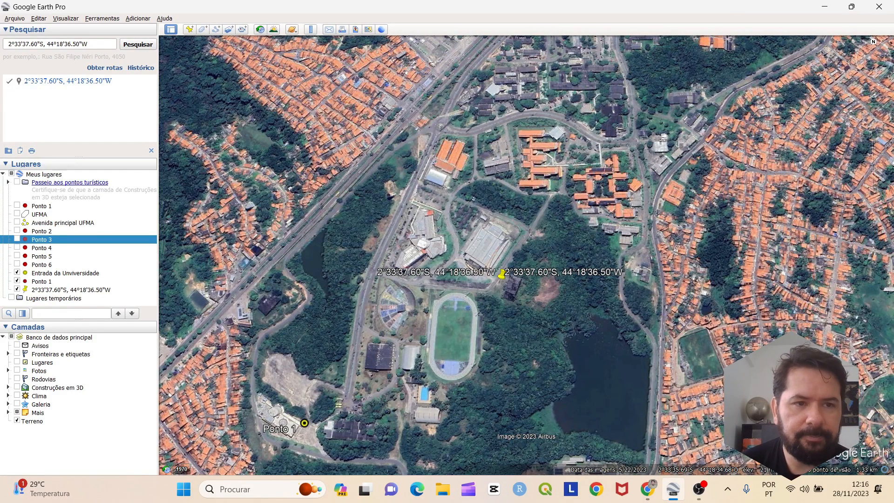
pyautogui.click(150, 150)
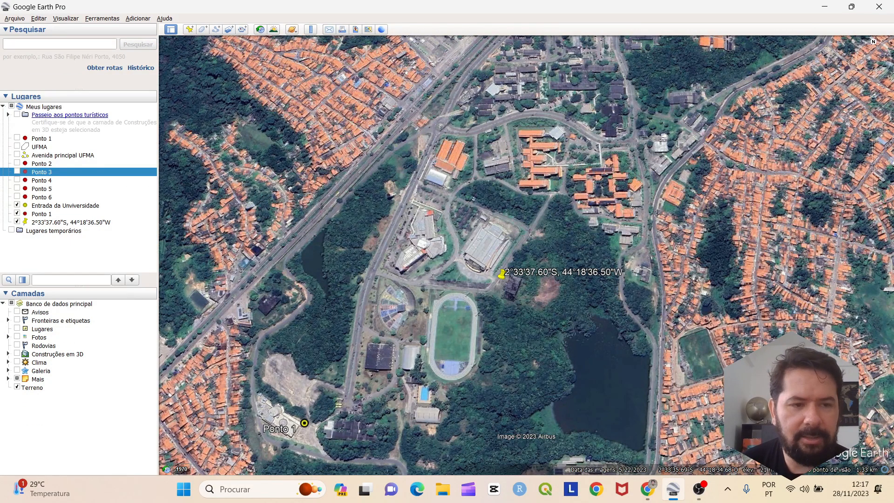
pyautogui.rightClick(69, 222)
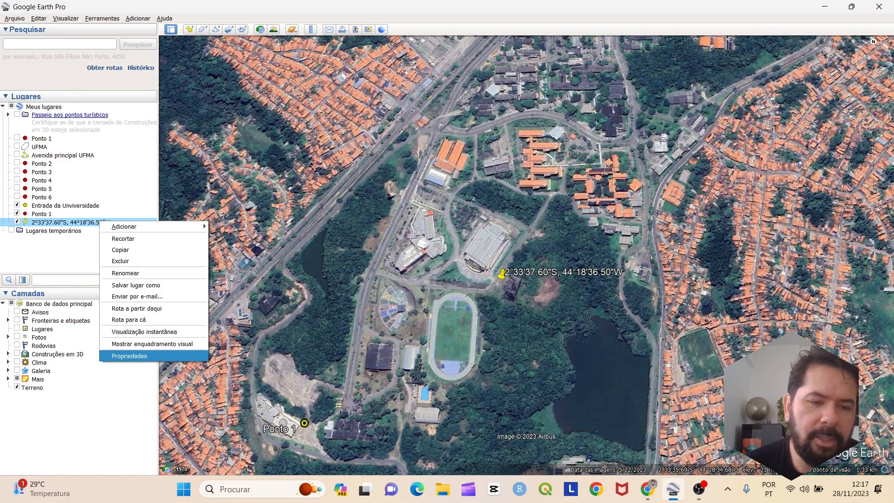
# Name the new placemark Ponto 2 and give it a yellow circle icon
pyautogui.click(129, 355)
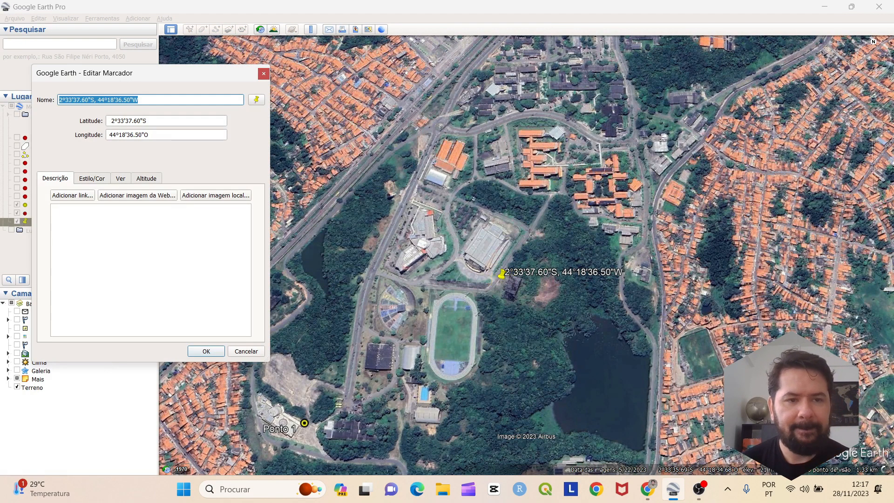
pyautogui.write('Ponto ')
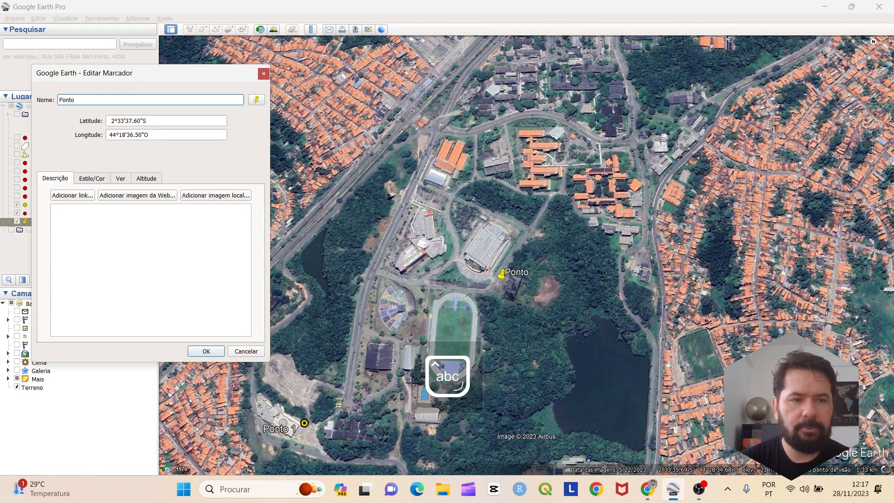
pyautogui.write('2')
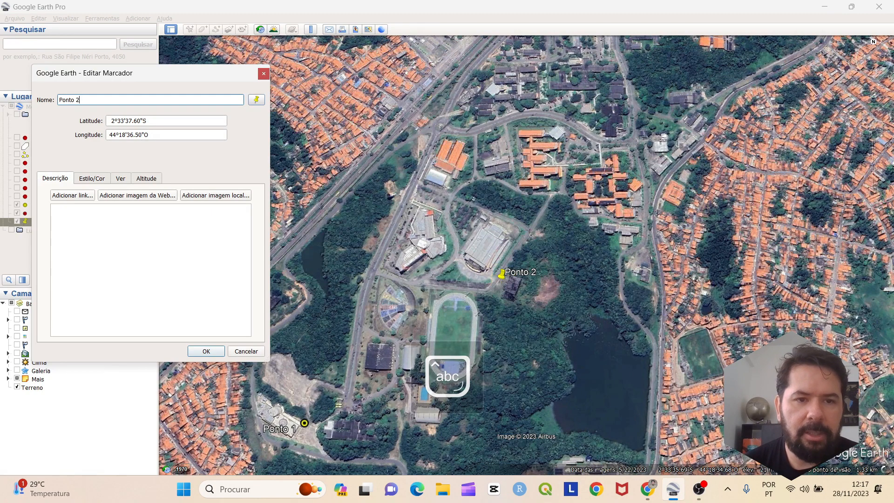
pyautogui.click(257, 100)
pyautogui.click(284, 196)
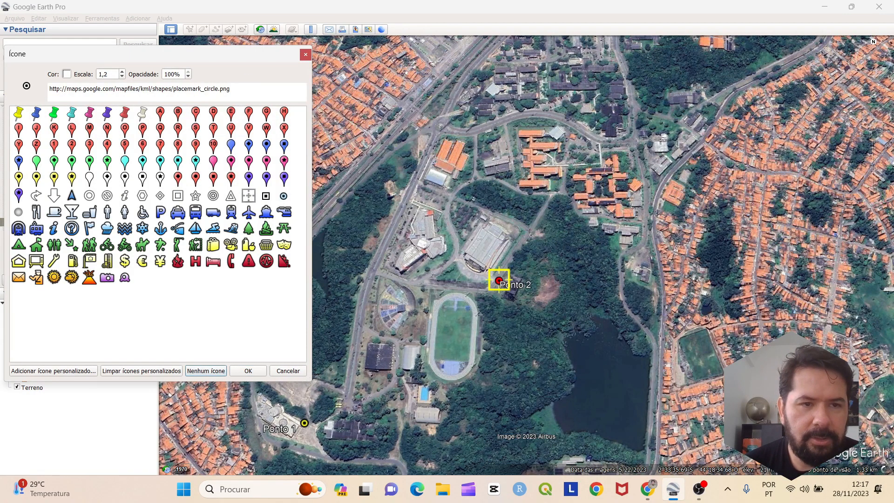
pyautogui.click(66, 74)
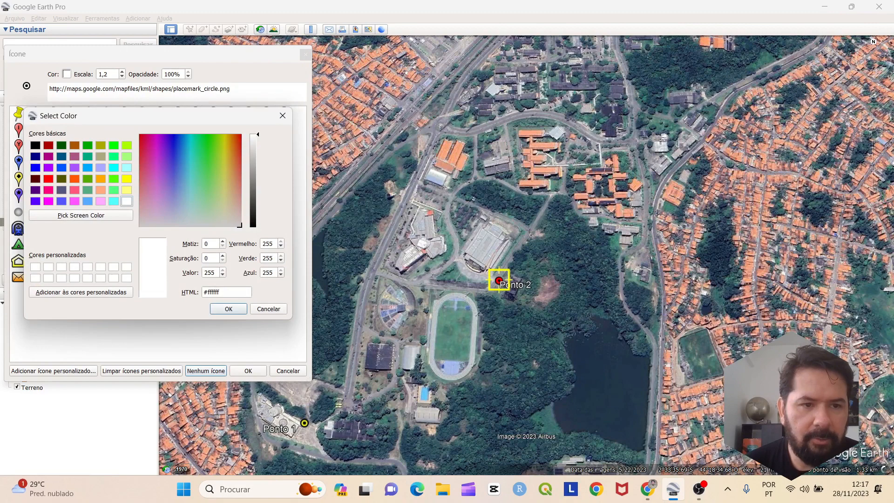
pyautogui.click(126, 179)
pyautogui.press('Return')
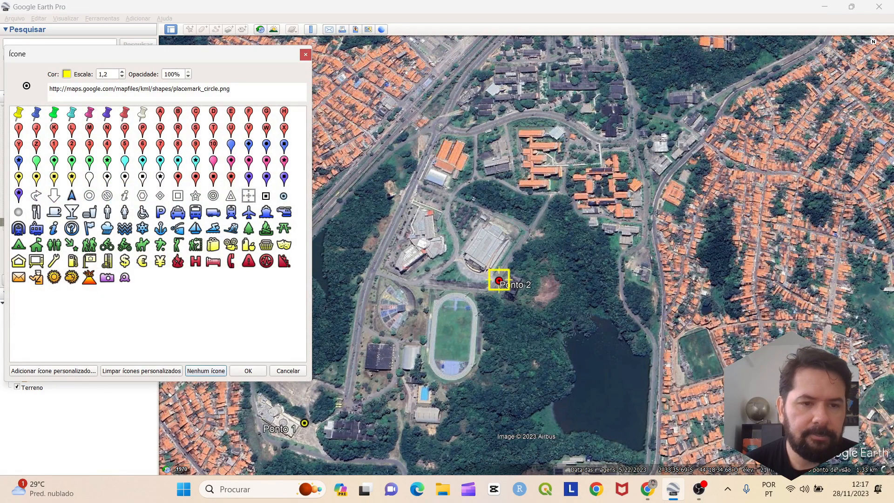
pyautogui.click(248, 371)
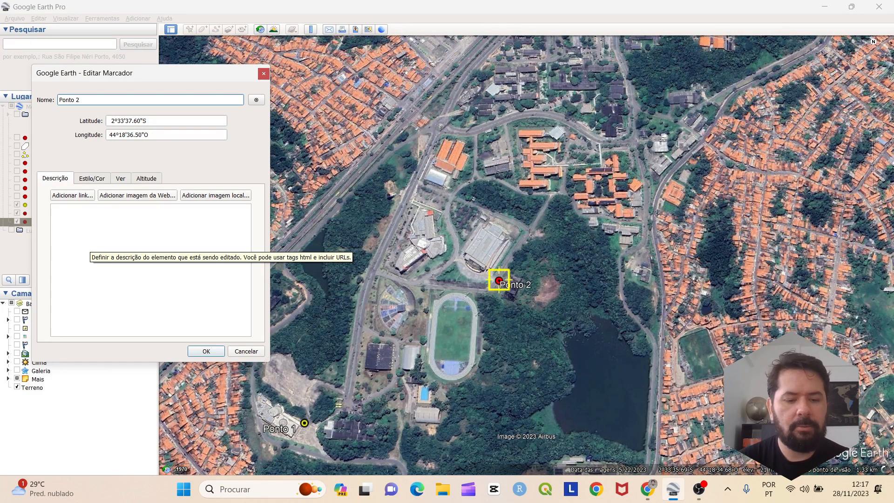
# Add the description 'Ponto próximo ao centro de convenções' and save the placemark
pyautogui.write('Po')
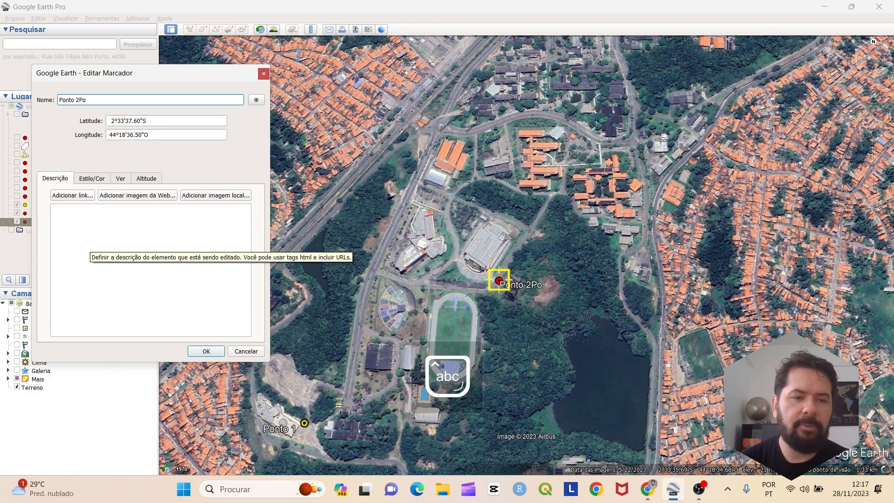
pyautogui.click(89, 243)
pyautogui.write('Ponto')
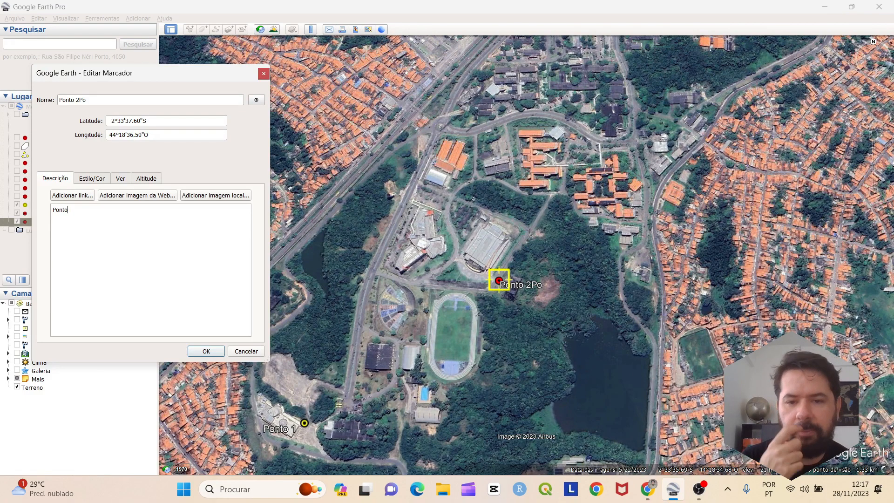
pyautogui.write('pr')
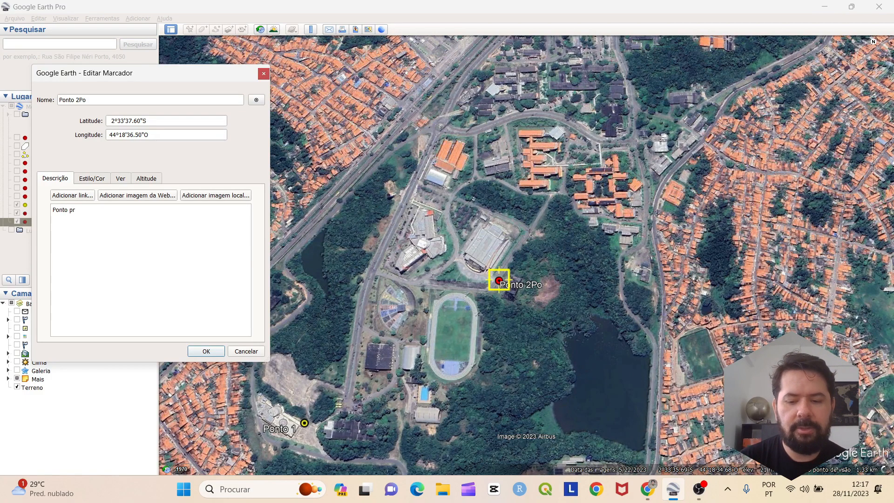
pyautogui.write('óximo ao')
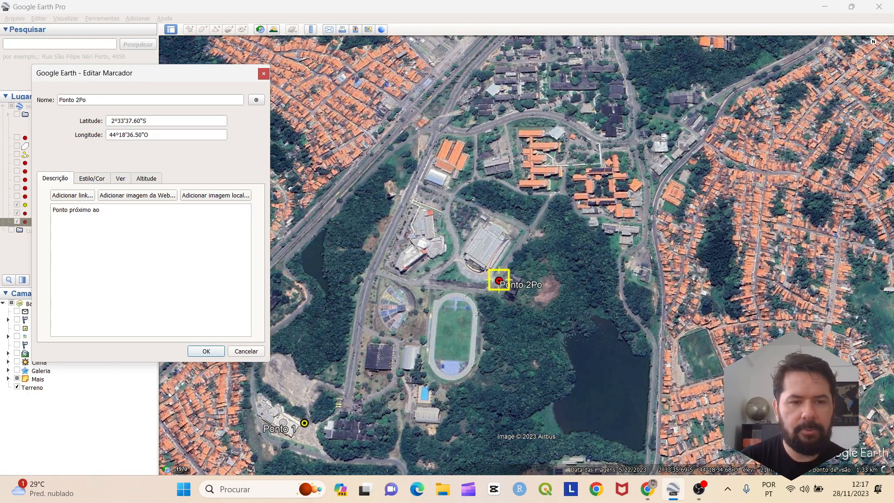
pyautogui.write(' centro de con')
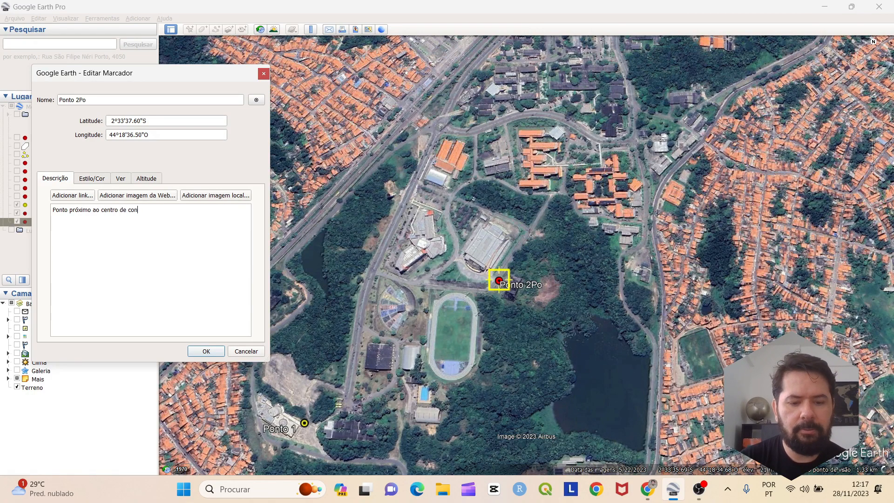
pyautogui.write('venções')
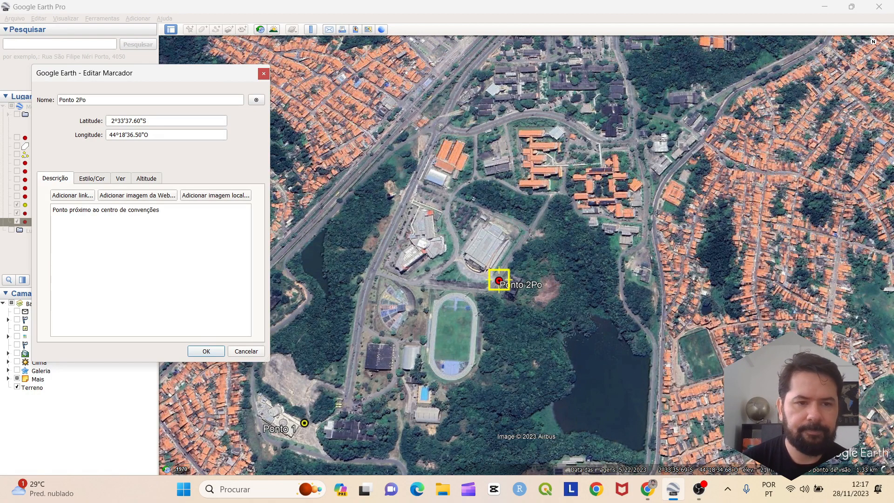
pyautogui.click(207, 351)
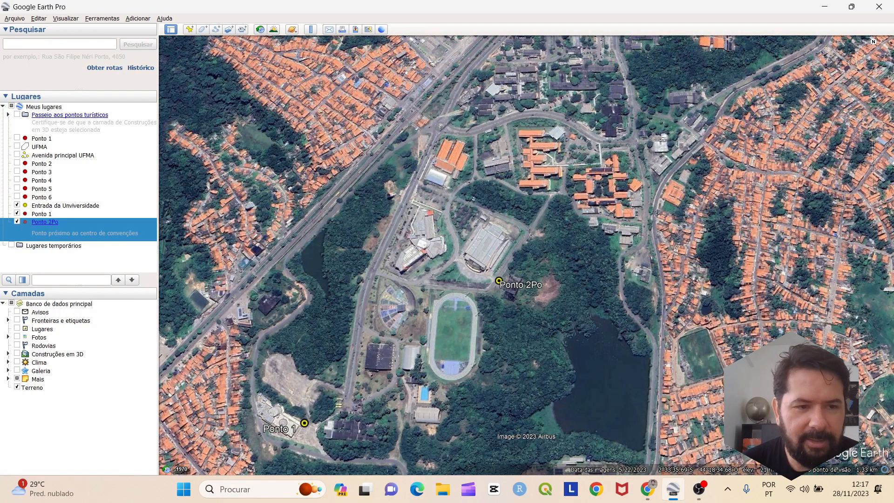
# Correct the placemark's name from Ponto 2Po to Ponto 2
pyautogui.rightClick(51, 220)
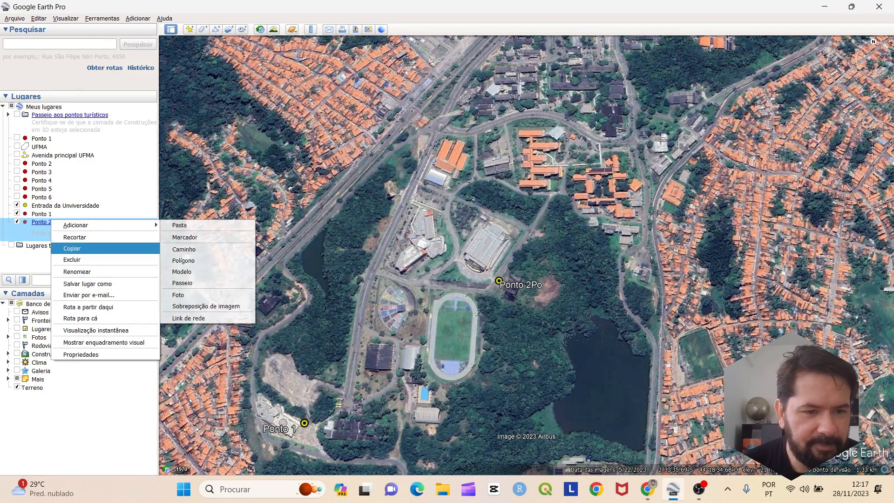
pyautogui.click(77, 272)
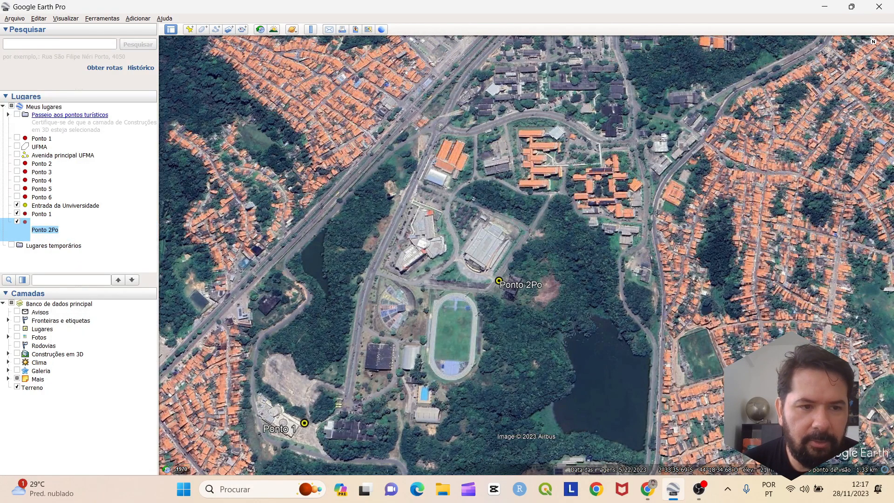
pyautogui.press('End')
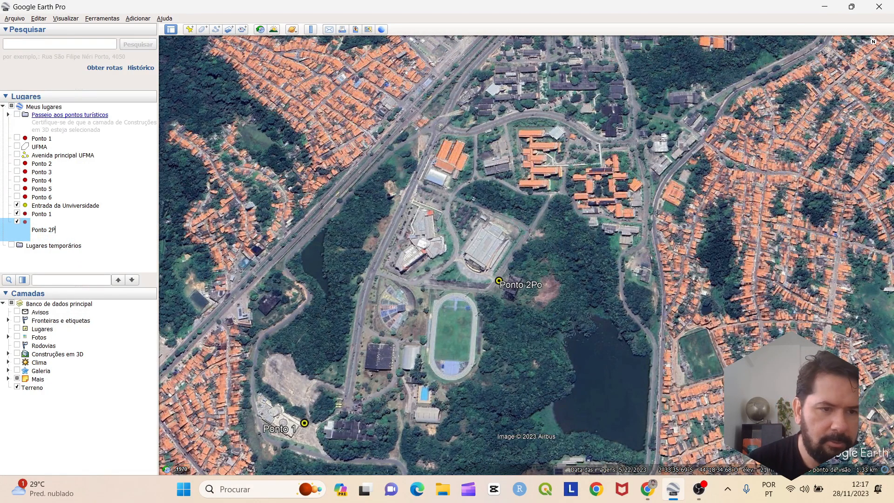
pyautogui.press('Return')
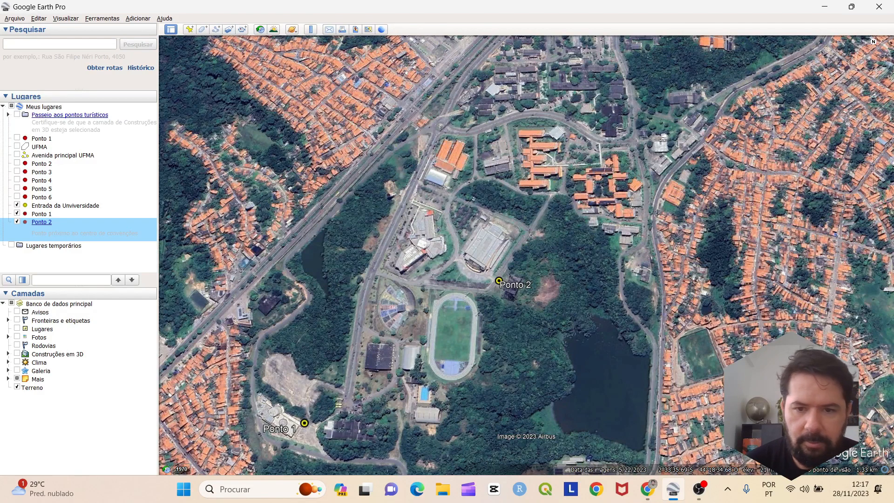
pyautogui.rightClick(78, 227)
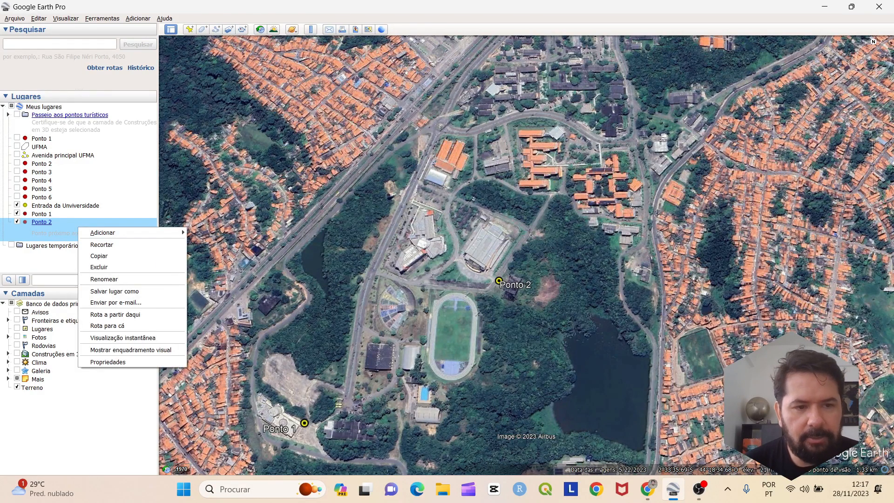
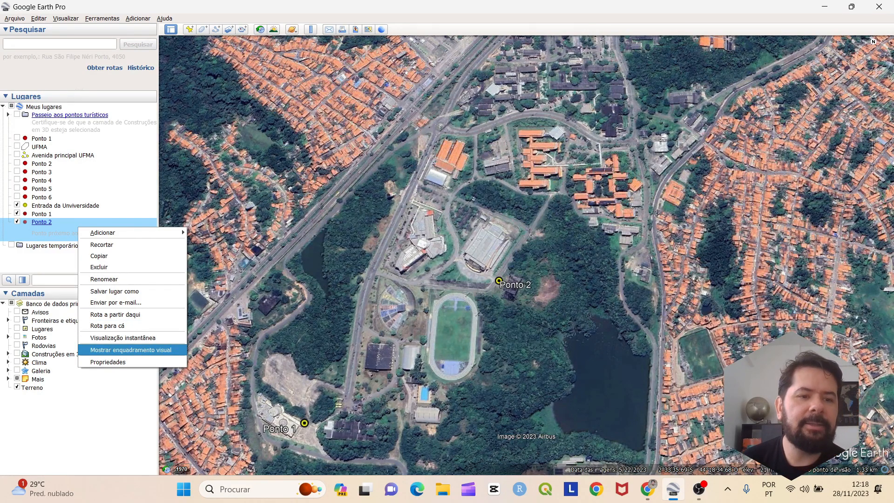
# Review Ponto 2's properties and close them without changes
pyautogui.click(108, 362)
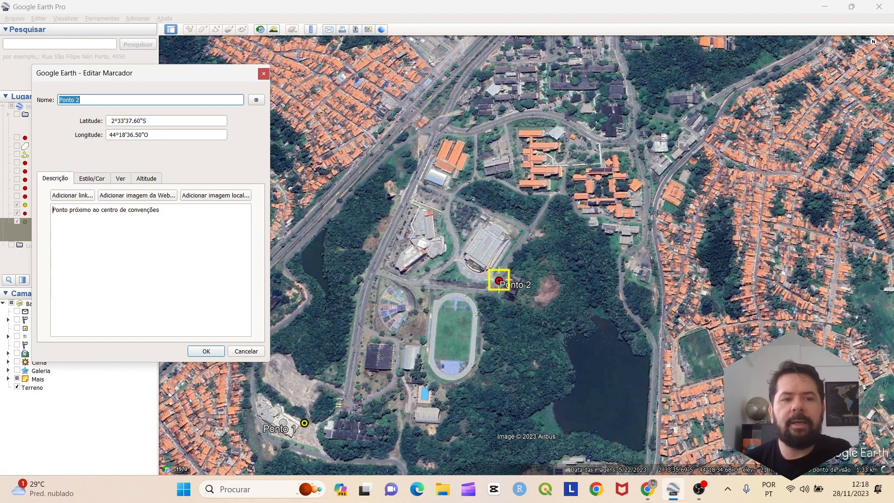
pyautogui.moveTo(135, 77); pyautogui.dragTo(694, 85)
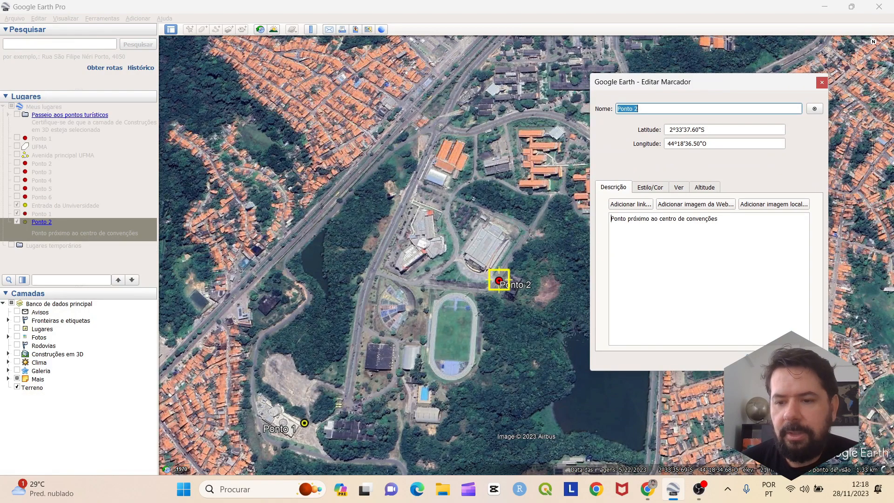
pyautogui.click(765, 360)
# Zoom into the campus and drop a new placemark among the buildings
pyautogui.scroll(-5, 450, 321)
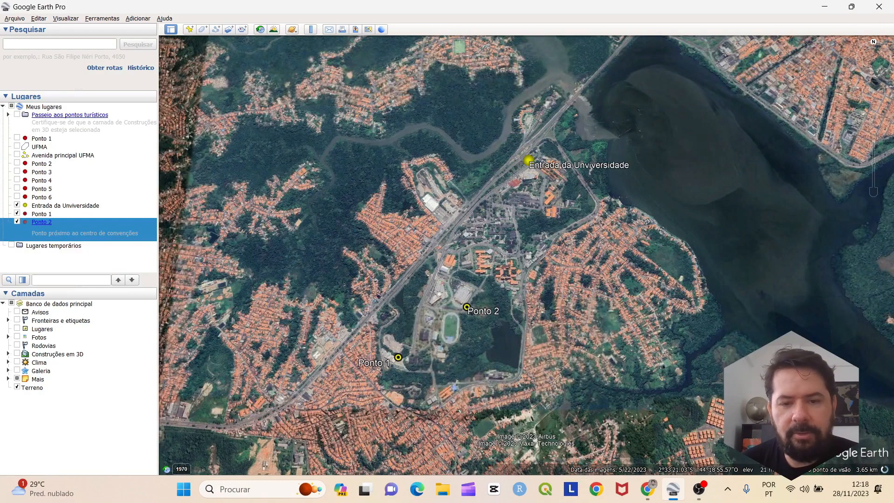
pyautogui.moveTo(421, 214); pyautogui.dragTo(358, 245)
pyautogui.scroll(4, 358, 245)
pyautogui.moveTo(452, 259); pyautogui.dragTo(393, 169)
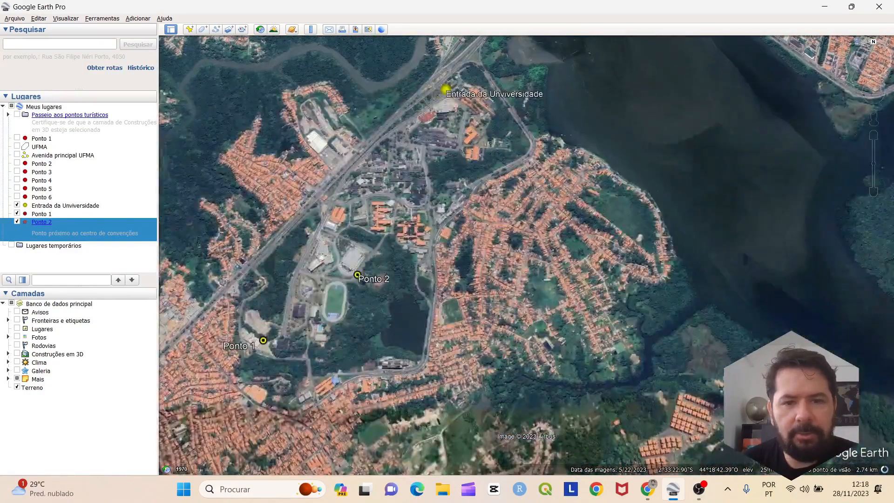
pyautogui.scroll(4, 352, 129)
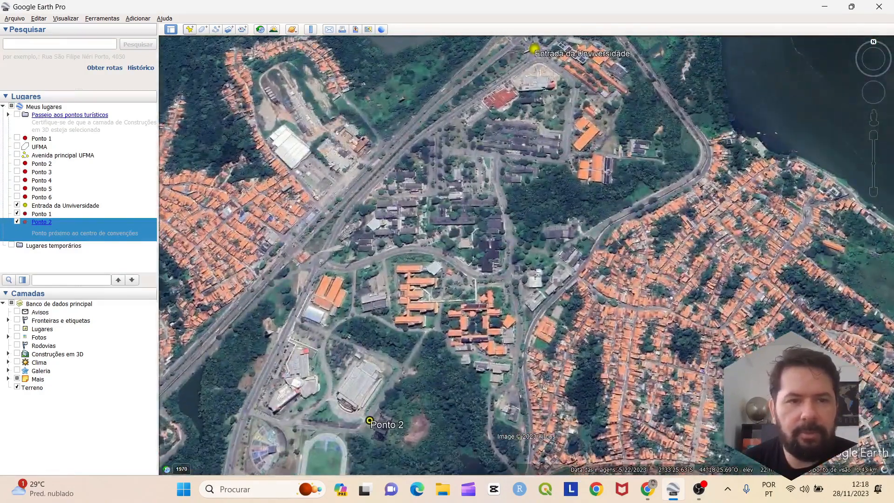
pyautogui.click(190, 29)
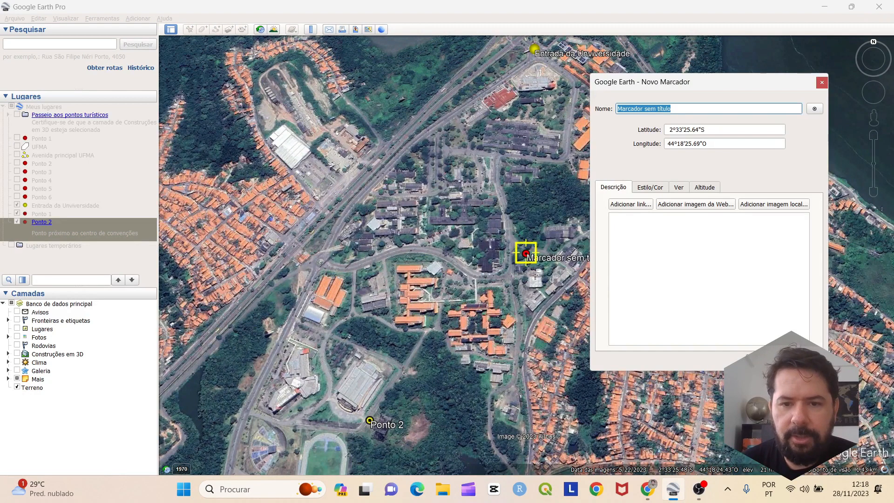
# Move the new placemark onto the restaurant building and save it as 'Restaurante Universitário'
pyautogui.moveTo(526, 254); pyautogui.dragTo(491, 253)
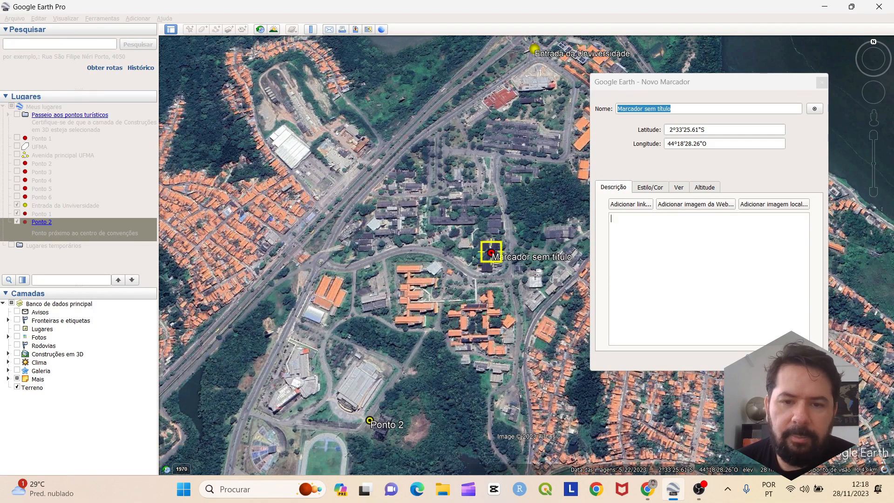
pyautogui.moveTo(657, 108); pyautogui.dragTo(617, 108)
pyautogui.hotkey('ctrl', 'a')
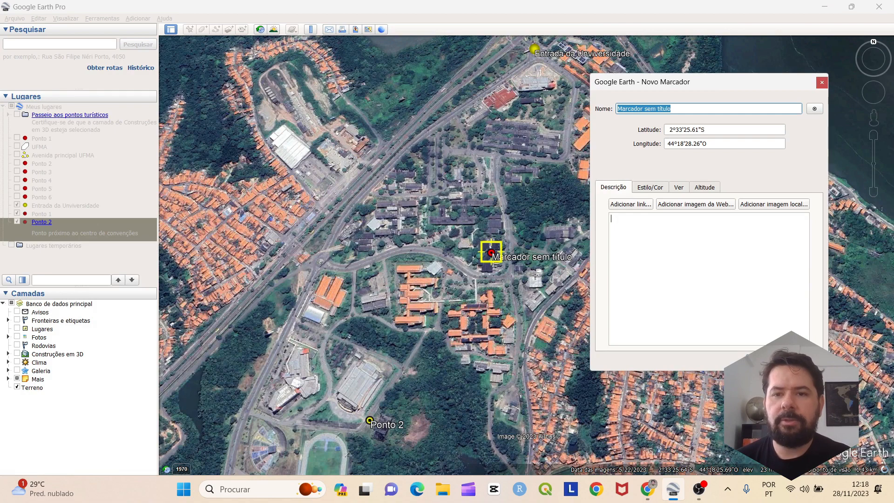
pyautogui.write('Rest')
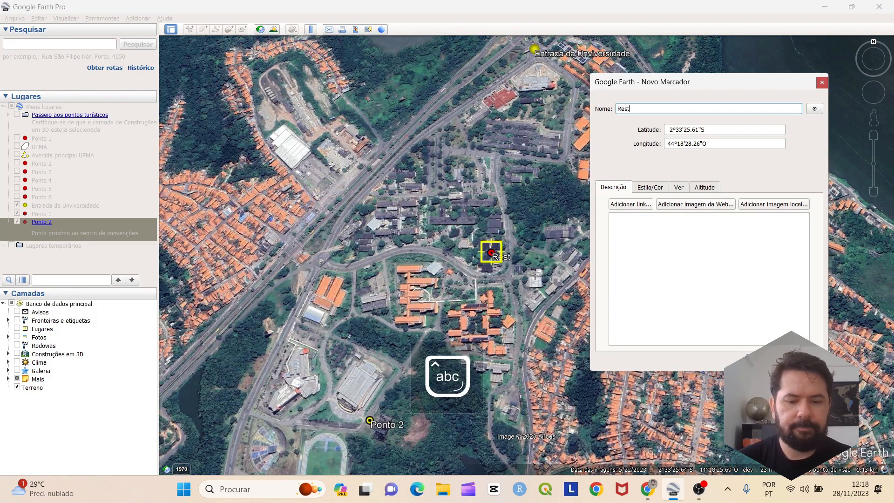
pyautogui.write('aurante Un')
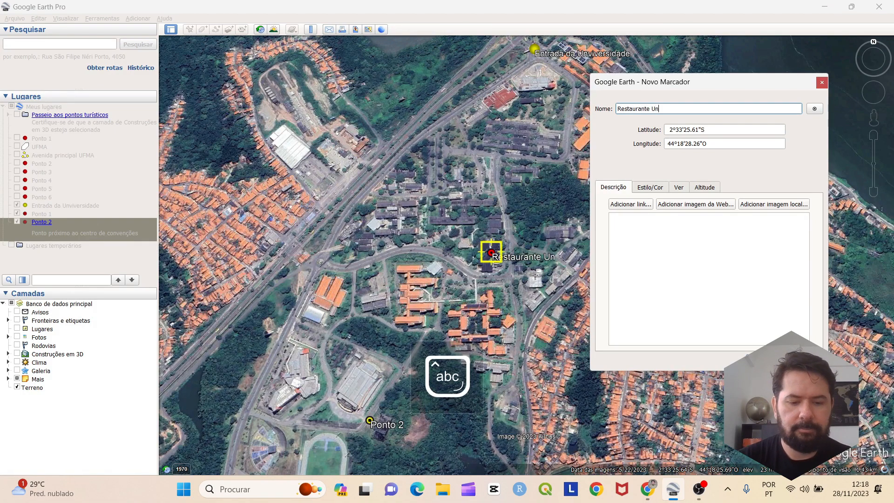
pyautogui.write('iversitário')
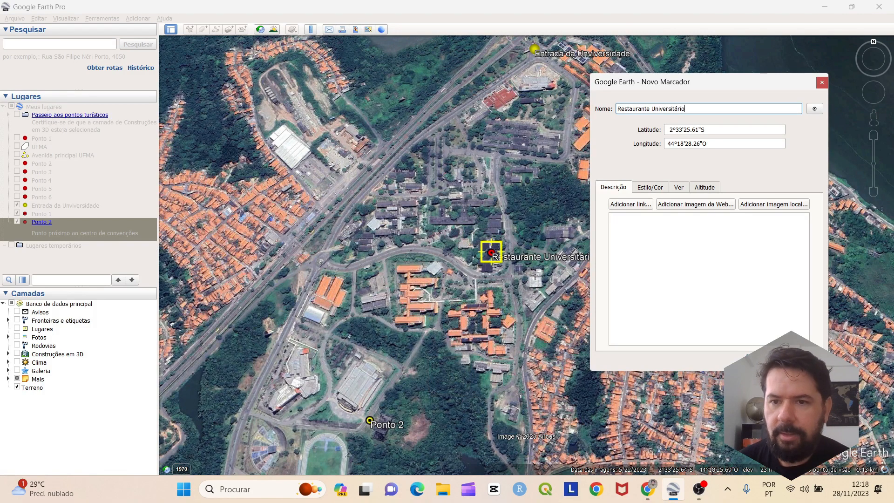
pyautogui.click(815, 109)
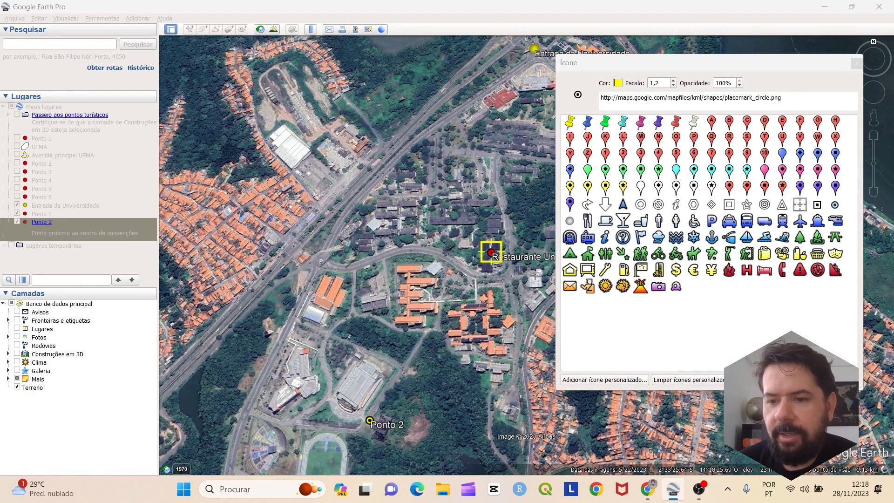
pyautogui.press('Escape')
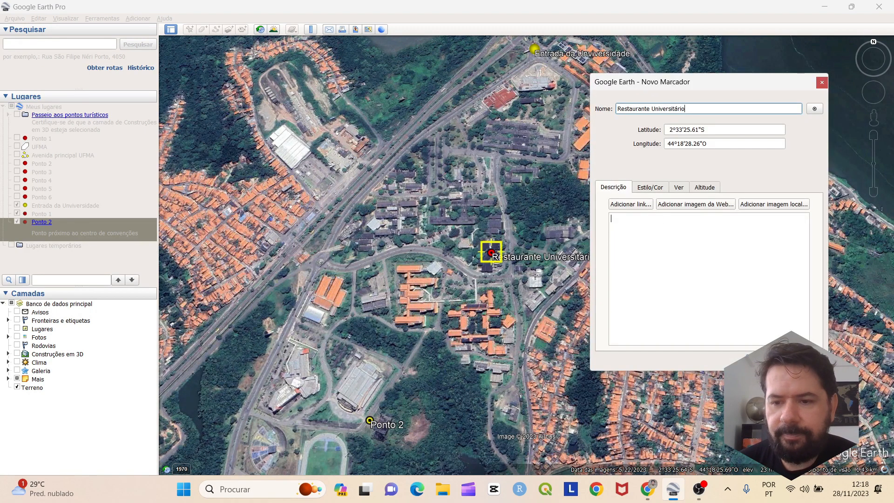
pyautogui.press('Return')
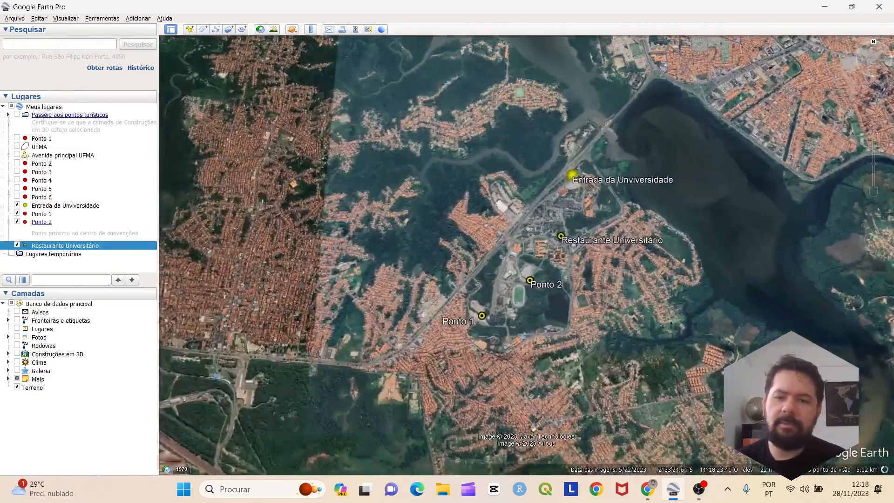
# Zoom in on the campus and add another new placemark
pyautogui.scroll(3, 556, 274)
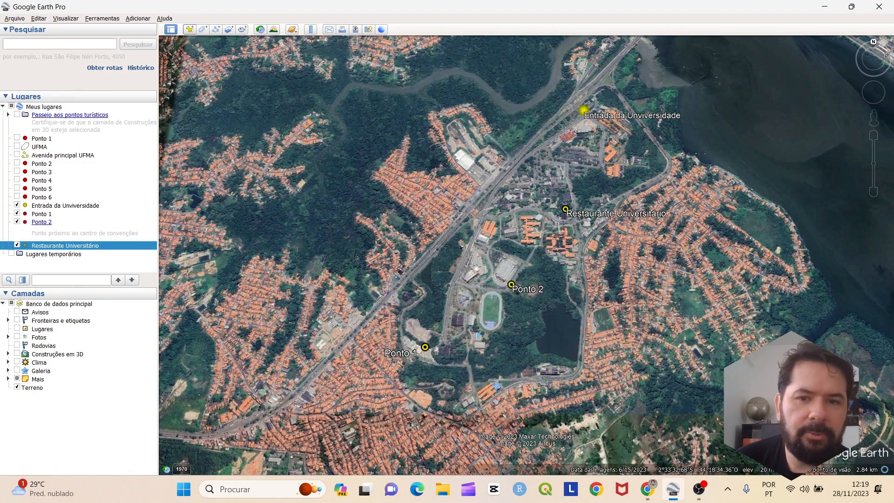
pyautogui.click(189, 29)
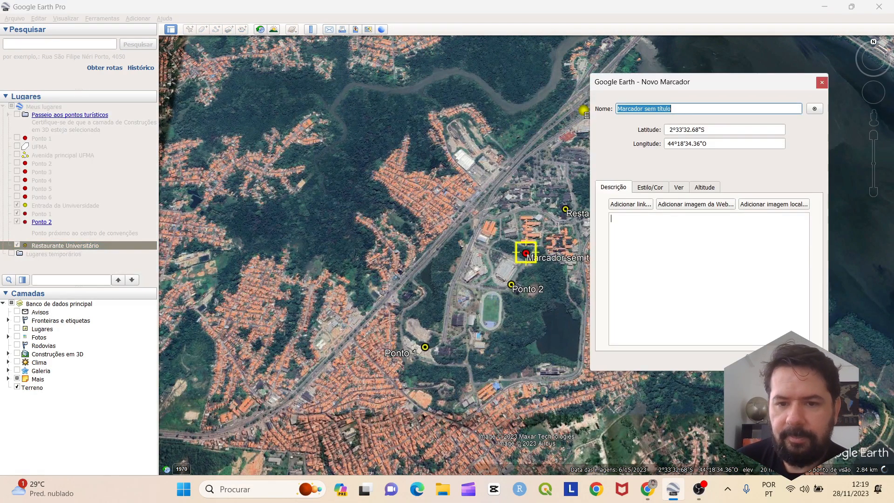
# Move the new placemark onto the campus lake and save it as 'Ponto 3'
pyautogui.moveTo(526, 253); pyautogui.dragTo(563, 335)
pyautogui.moveTo(672, 108)
pyautogui.mouseDown()
pyautogui.moveTo(616, 109)
pyautogui.moveTo(672, 108)
pyautogui.mouseUp()
pyautogui.write('Lago')
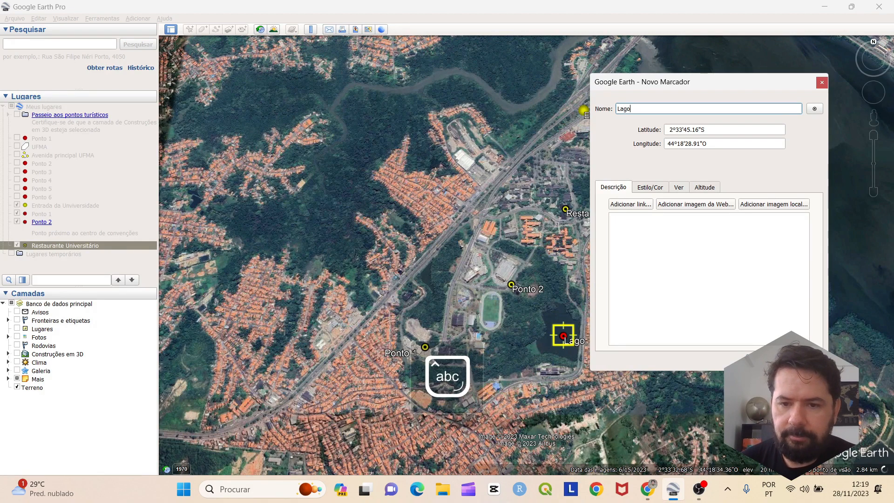
pyautogui.hotkey('ctrl', 'a')
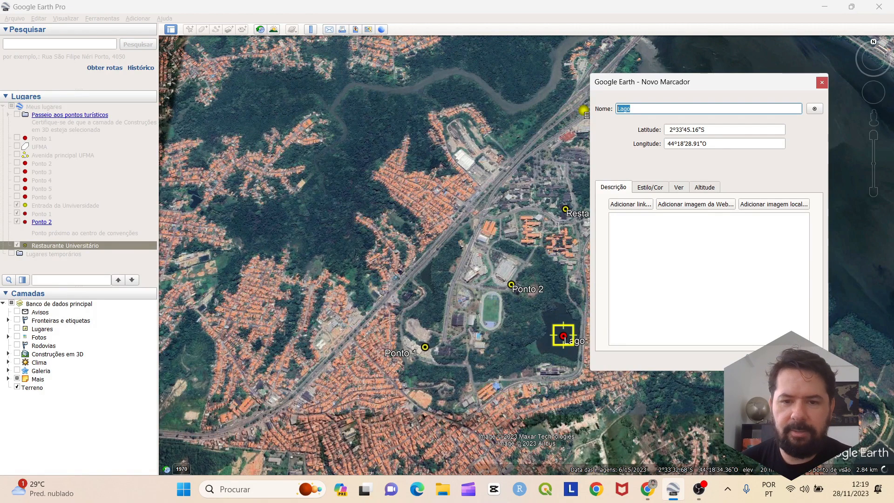
pyautogui.press('capslock')
pyautogui.write('P')
pyautogui.press('capslock')
pyautogui.write('onto 3')
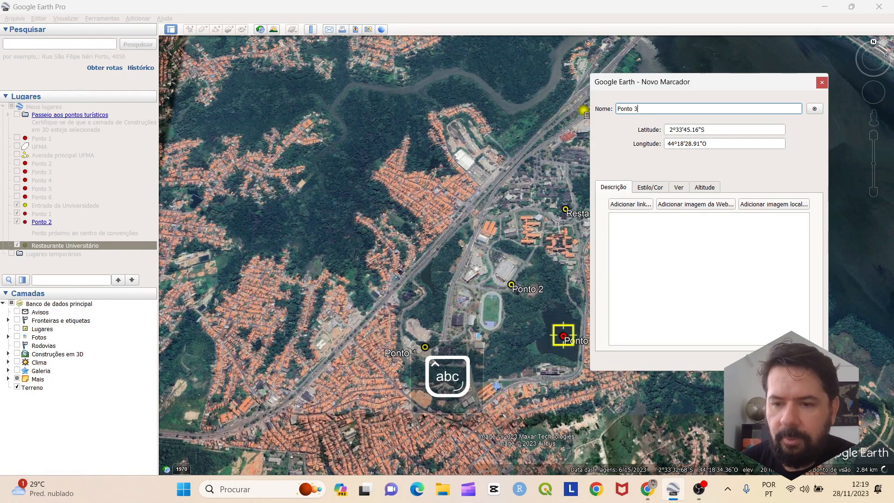
pyautogui.press('Return')
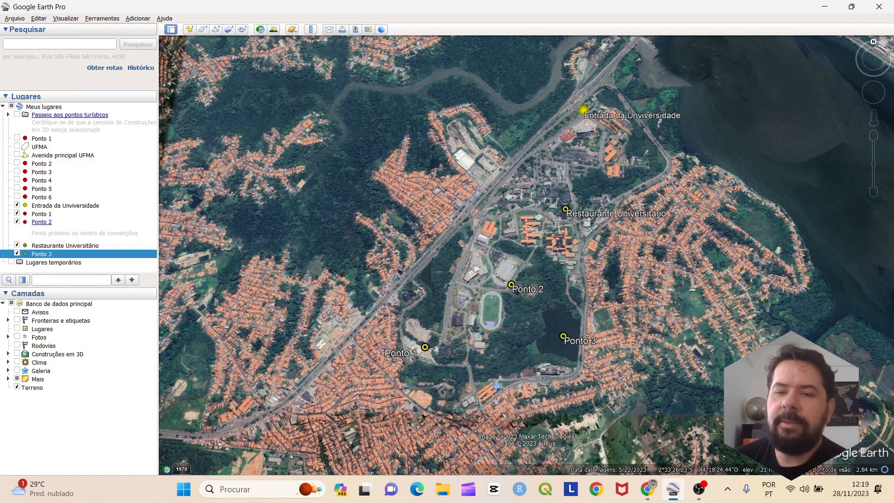
# Pan and zoom to bring Ponto 2, the entrance, Restaurante Universitário and Ponto 1 into view
pyautogui.scroll(-3, 591, 205)
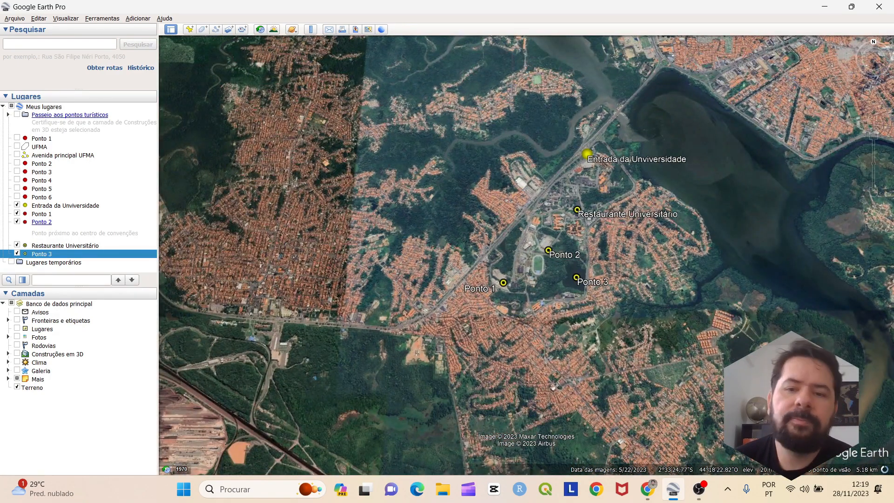
pyautogui.scroll(3, 588, 203)
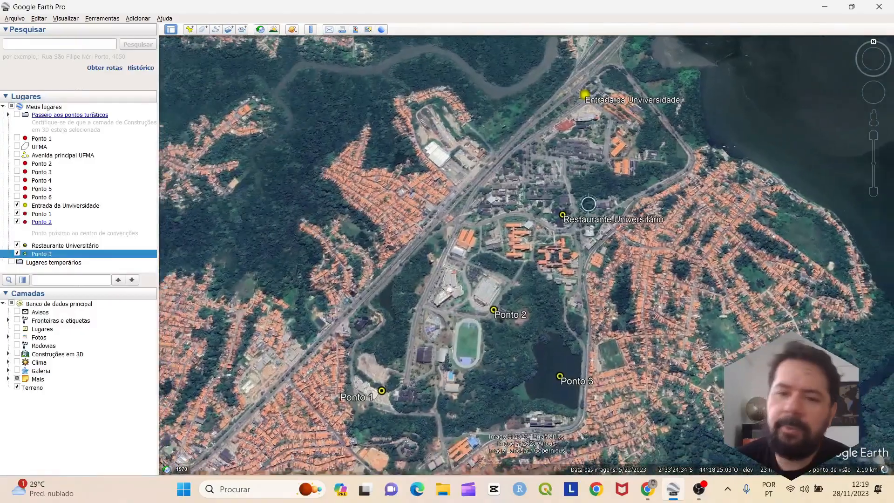
pyautogui.scroll(-2, 588, 204)
pyautogui.scroll(3, 589, 190)
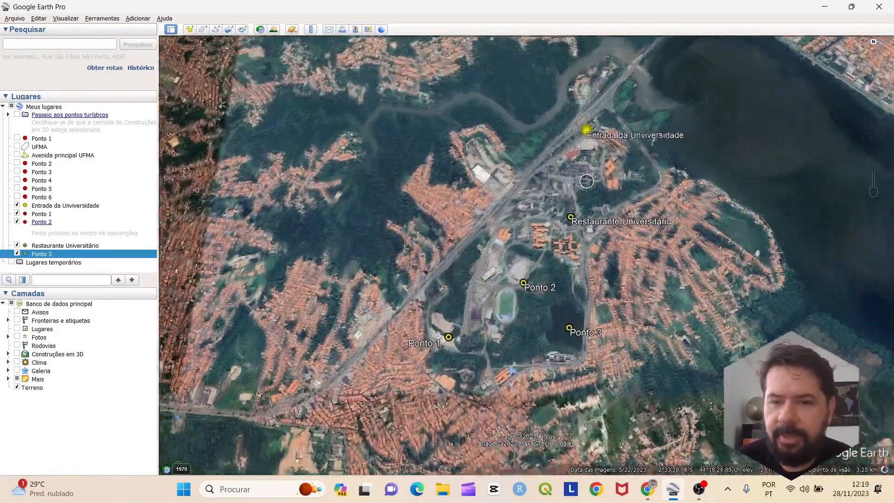
pyautogui.scroll(-3, 536, 297)
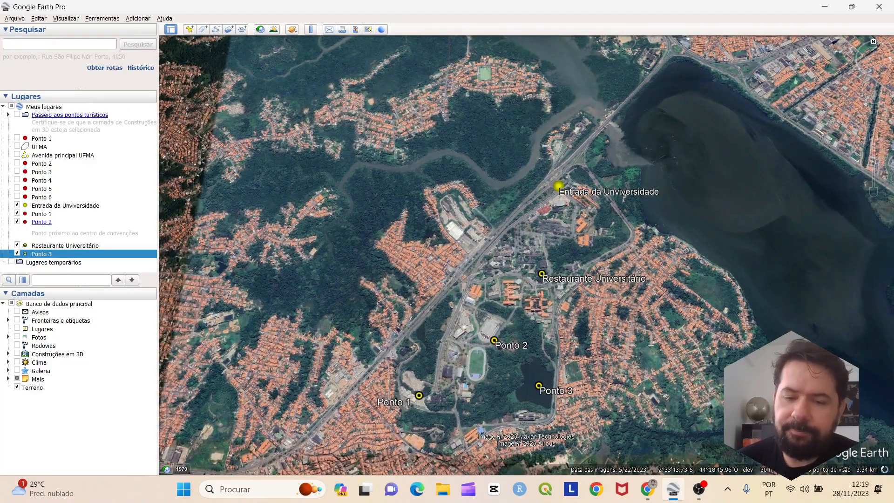
pyautogui.moveTo(559, 289); pyautogui.dragTo(566, 277)
pyautogui.scroll(3, 598, 233)
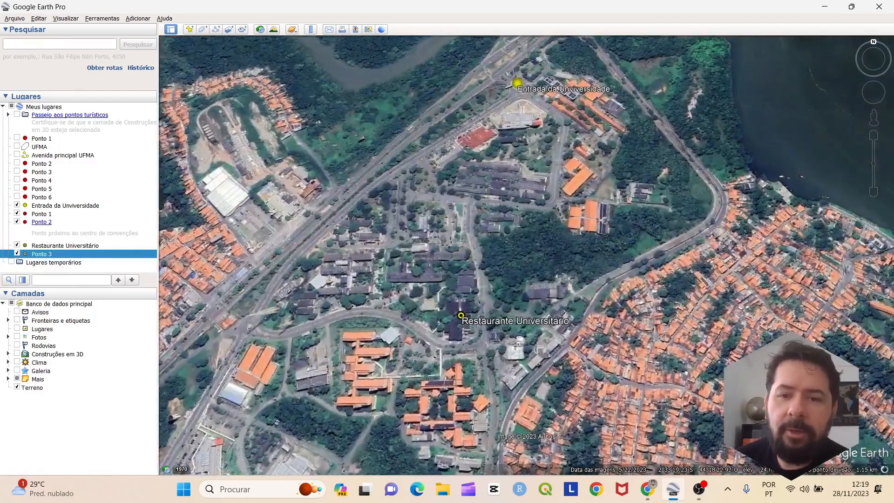
pyautogui.moveTo(503, 188); pyautogui.dragTo(584, 204)
pyautogui.moveTo(544, 86); pyautogui.dragTo(541, 152)
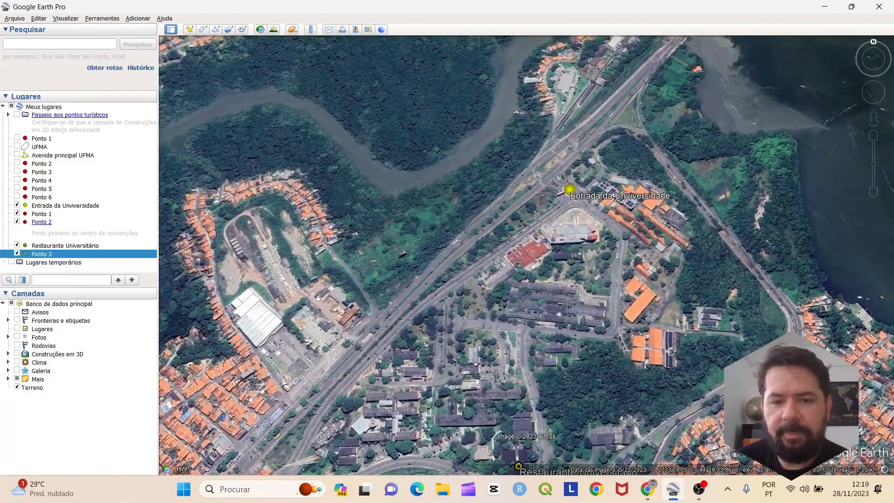
pyautogui.moveTo(396, 354); pyautogui.dragTo(582, 182)
pyautogui.moveTo(467, 289); pyautogui.dragTo(504, 178)
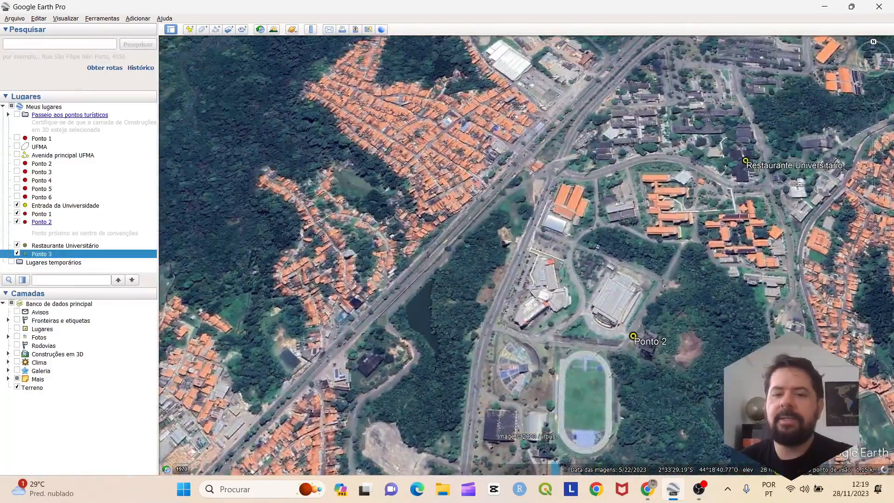
pyautogui.moveTo(419, 396); pyautogui.dragTo(424, 311)
pyautogui.moveTo(487, 366); pyautogui.dragTo(456, 378)
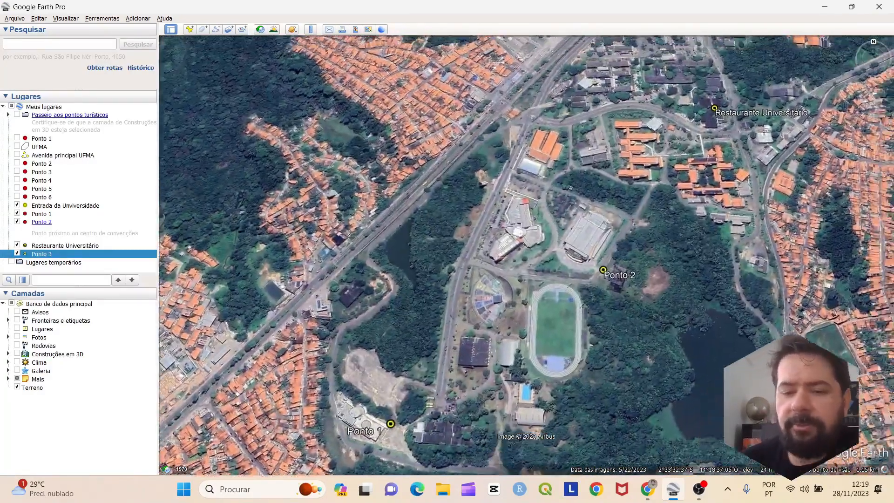
# Zoom in closer and centre the map on the campus buildings
pyautogui.scroll(-5, 372, 419)
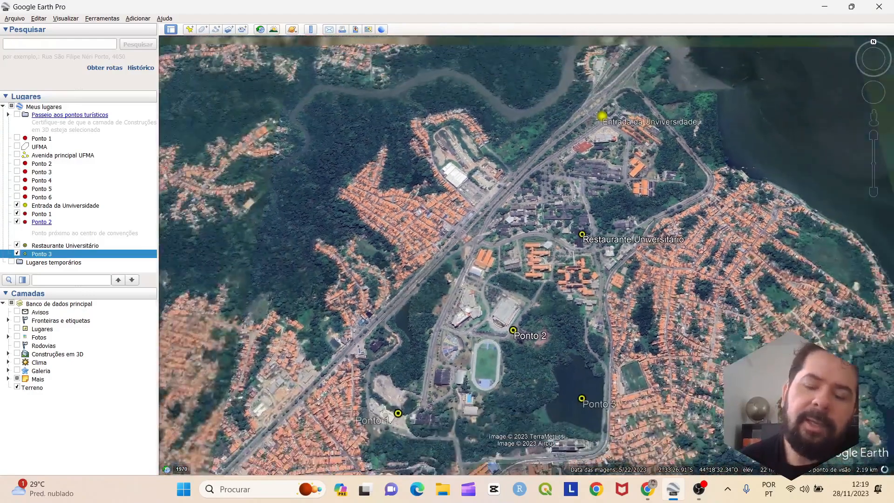
pyautogui.scroll(4, 520, 241)
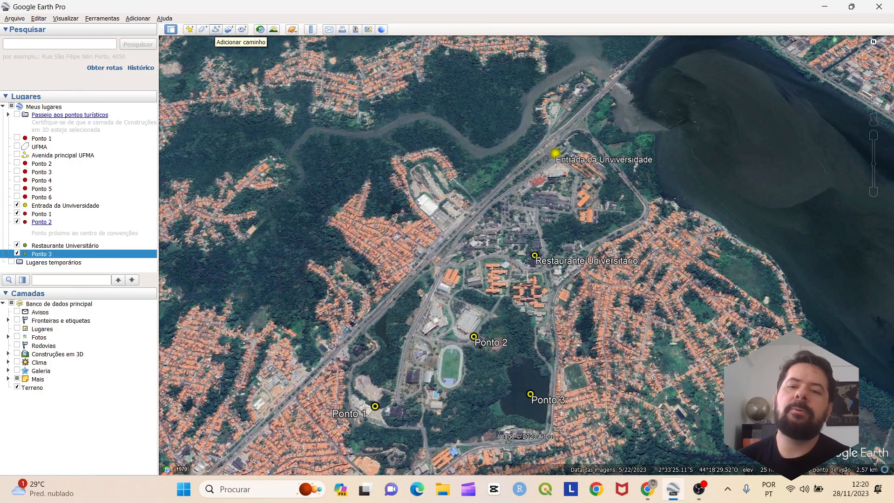
pyautogui.scroll(3, 534, 205)
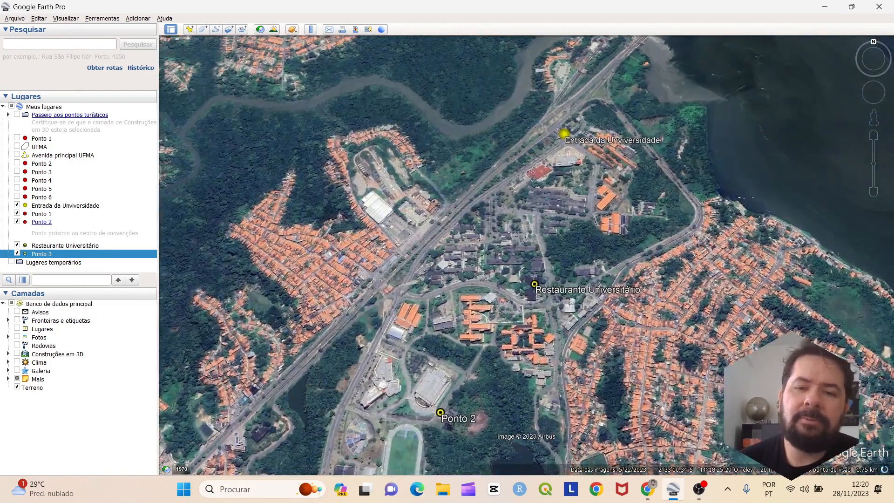
pyautogui.moveTo(499, 200); pyautogui.dragTo(519, 232)
pyautogui.scroll(3, 519, 232)
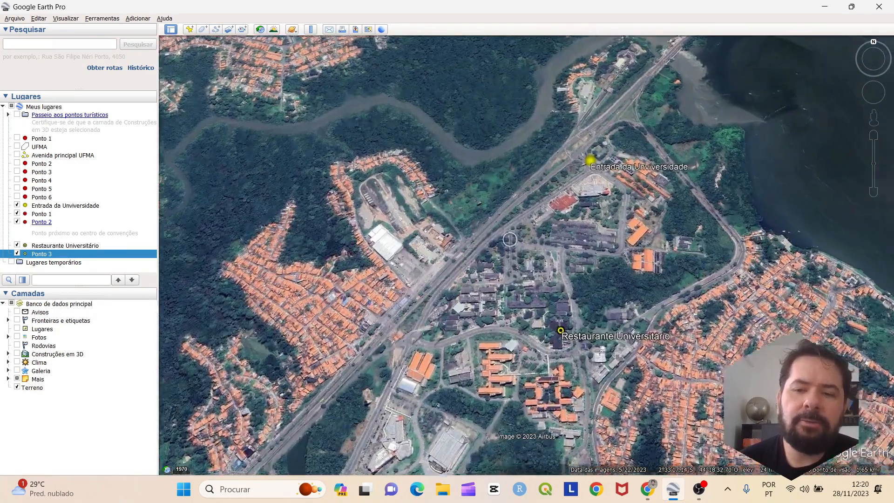
pyautogui.moveTo(619, 187); pyautogui.dragTo(629, 171)
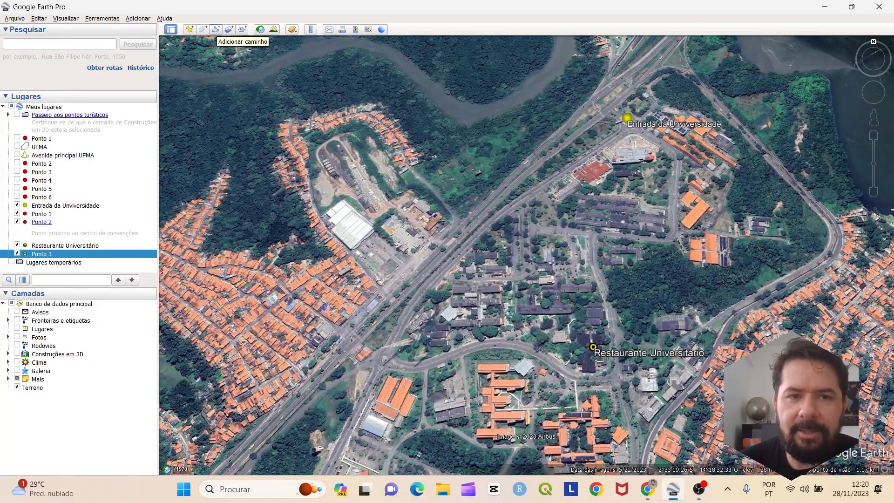
# Begin a path with one point near Entrada da Universidade, then discard it
pyautogui.click(216, 29)
pyautogui.moveTo(652, 82); pyautogui.dragTo(735, 124)
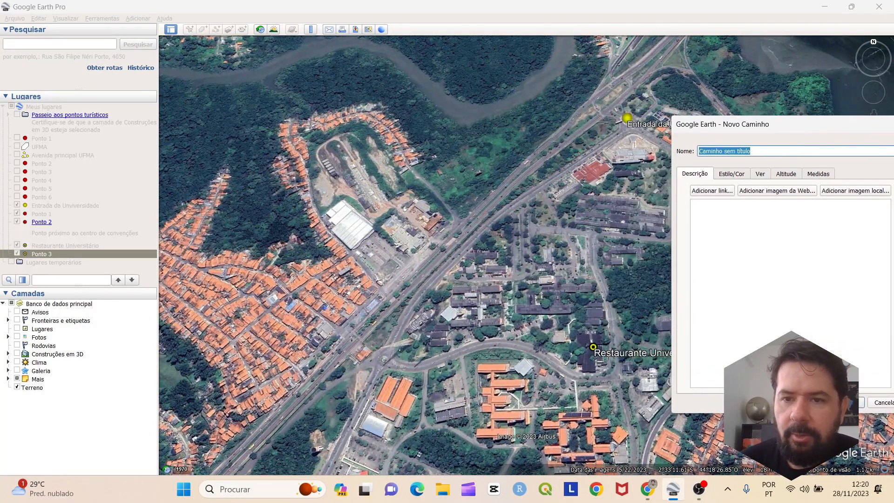
pyautogui.click(621, 132)
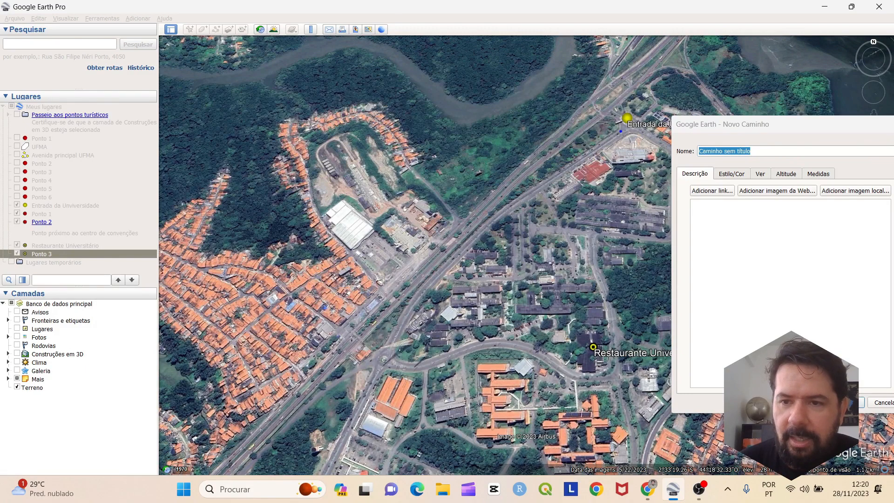
pyautogui.click(693, 205)
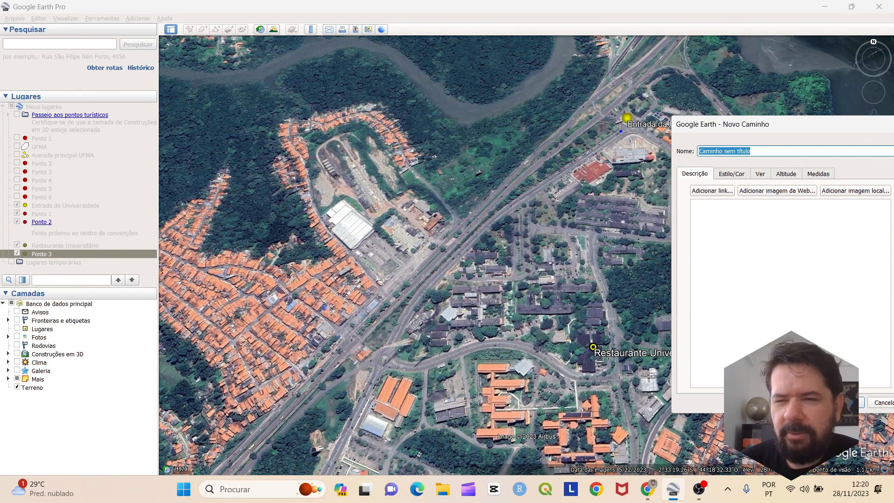
pyautogui.moveTo(832, 134); pyautogui.dragTo(588, 121)
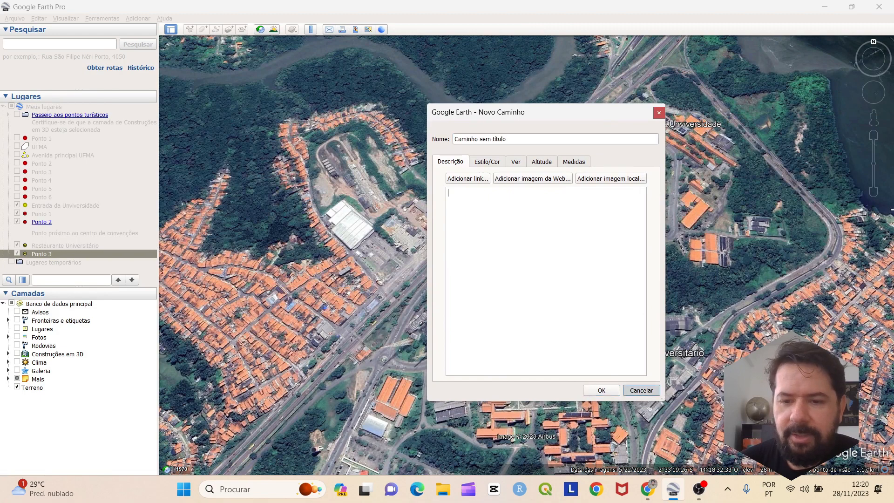
pyautogui.click(643, 389)
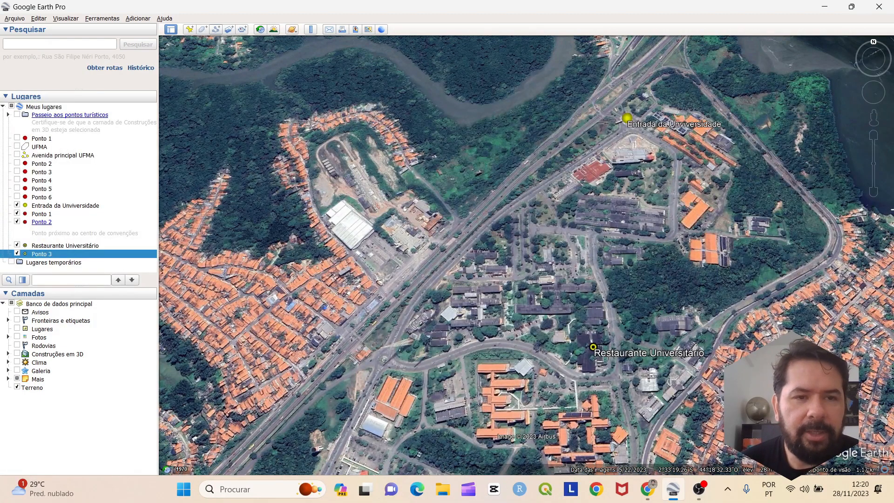
# Start a new path and name it 'Avenida Principal'
pyautogui.click(216, 29)
pyautogui.moveTo(596, 120); pyautogui.dragTo(316, 110)
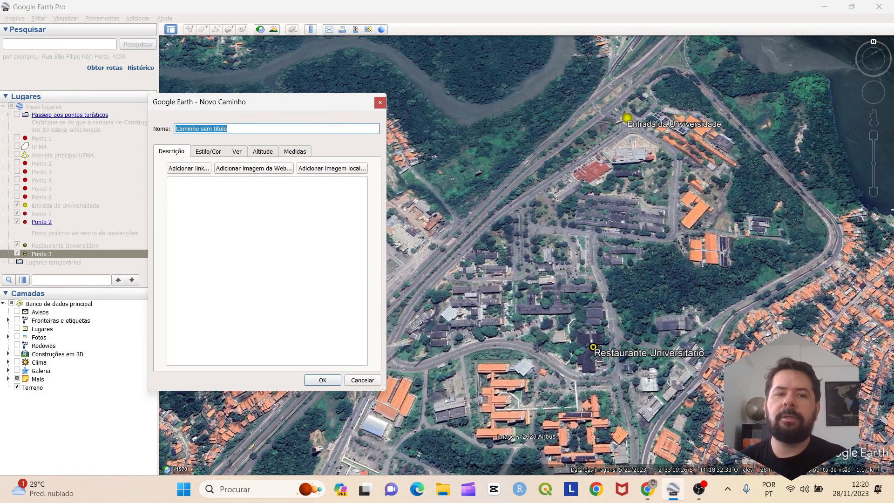
pyautogui.click(233, 128)
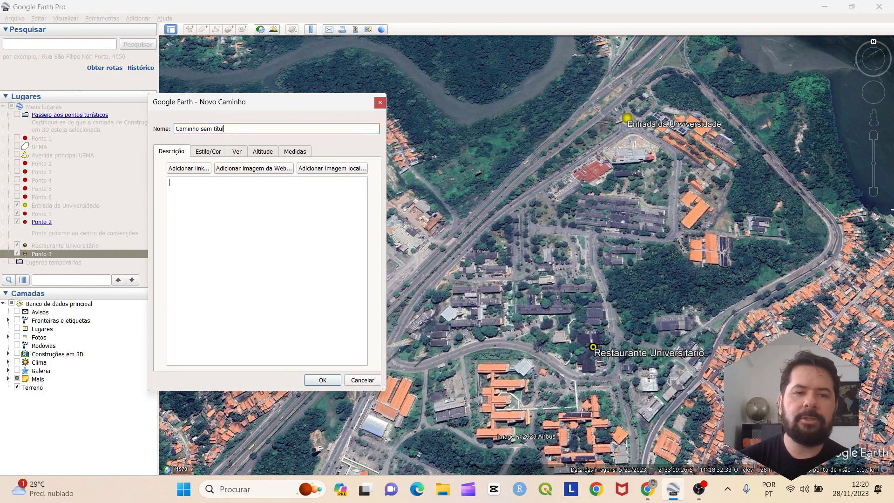
pyautogui.press('BackSpace')
pyautogui.press('BackSpace')
pyautogui.press('BackSpace')
pyautogui.press('BackSpace')
pyautogui.press('BackSpace')
pyautogui.press('BackSpace')
pyautogui.press('BackSpace')
pyautogui.press('BackSpace')
pyautogui.press('BackSpace')
pyautogui.press('BackSpace')
pyautogui.press('BackSpace')
pyautogui.press('BackSpace')
pyautogui.press('BackSpace')
pyautogui.press('BackSpace')
pyautogui.press('BackSpace')
pyautogui.press('BackSpace')
pyautogui.press('BackSpace')
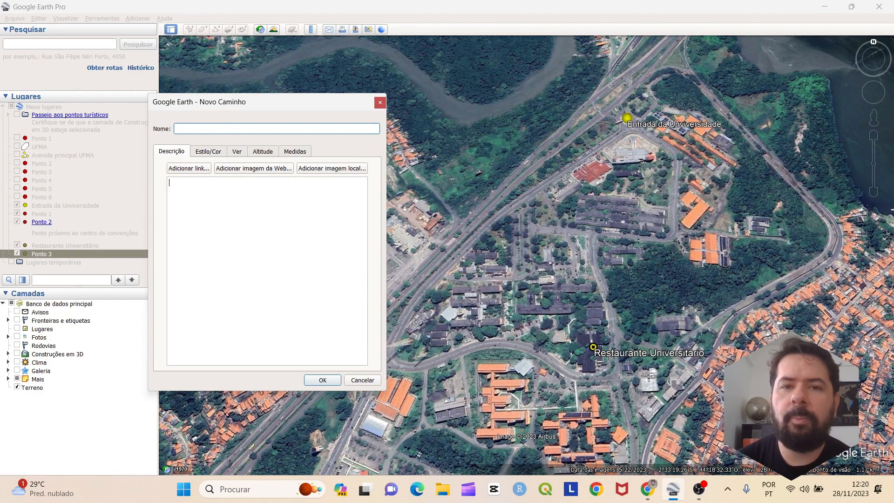
pyautogui.write('C')
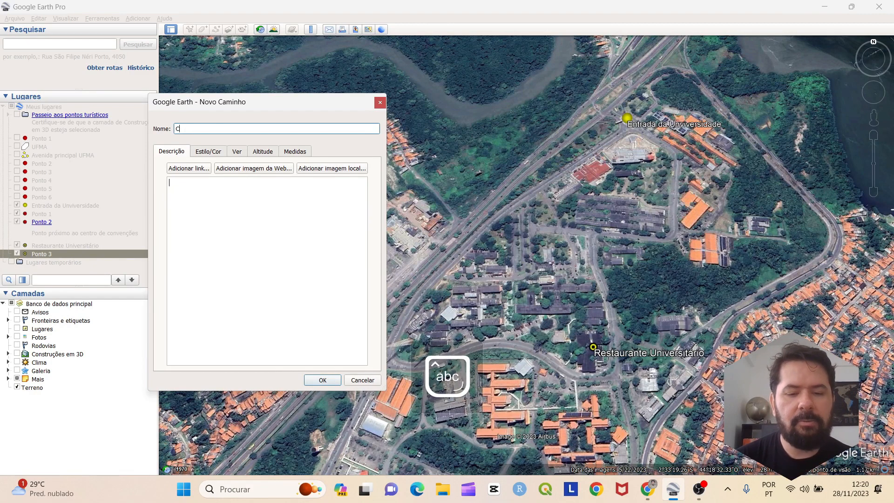
pyautogui.write('Avenida Princi')
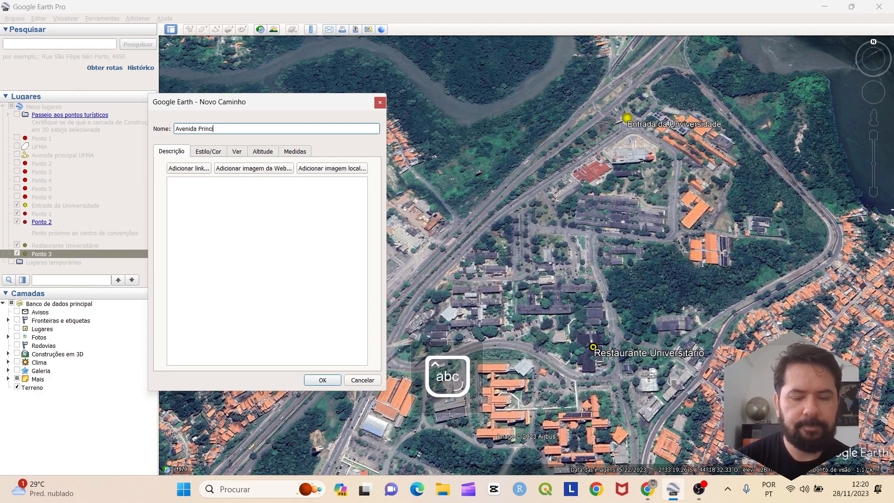
pyautogui.write('pal')
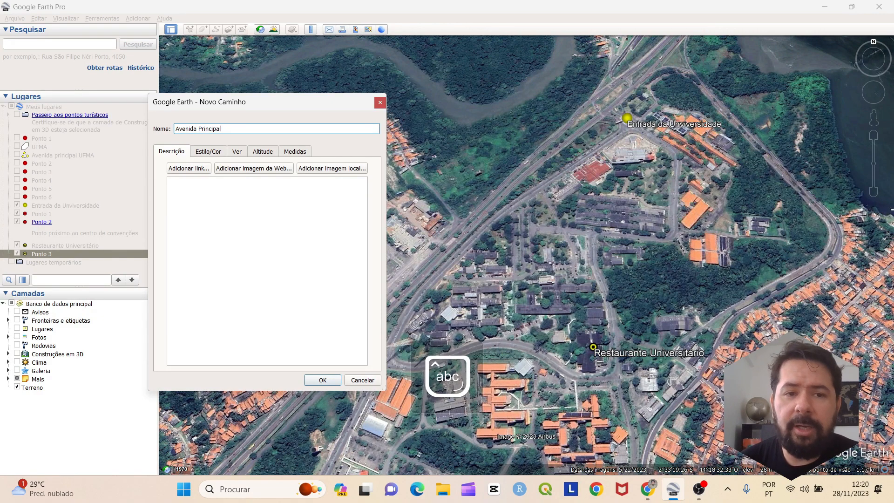
pyautogui.moveTo(283, 105); pyautogui.dragTo(252, 103)
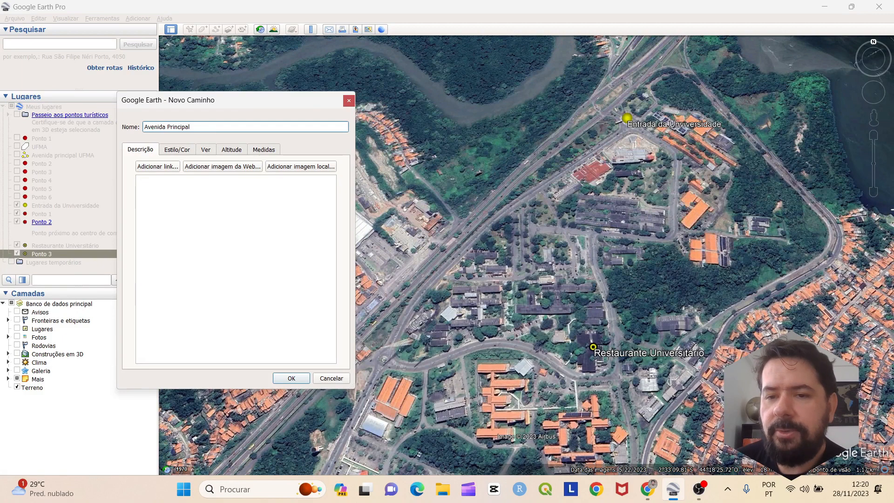
# Trace the path southwest along the avenue from the entrance, removing a mistaken eastward stretch
pyautogui.click(620, 133)
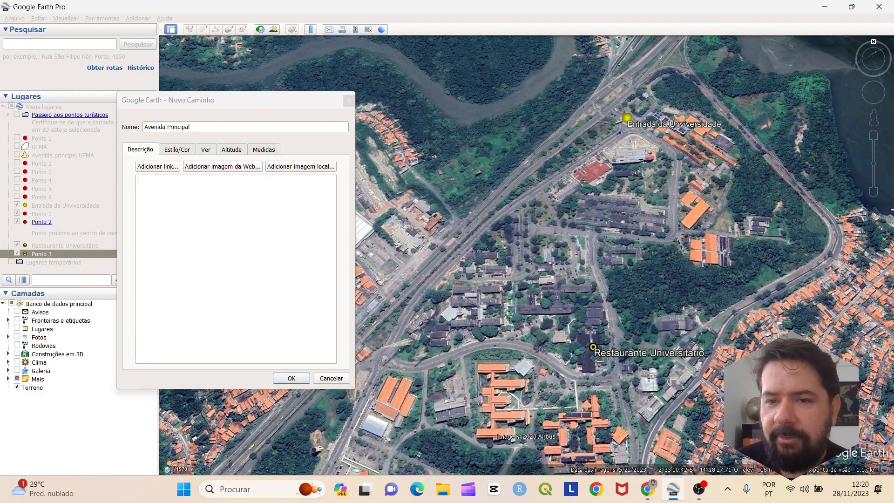
pyautogui.click(601, 148)
pyautogui.click(573, 166)
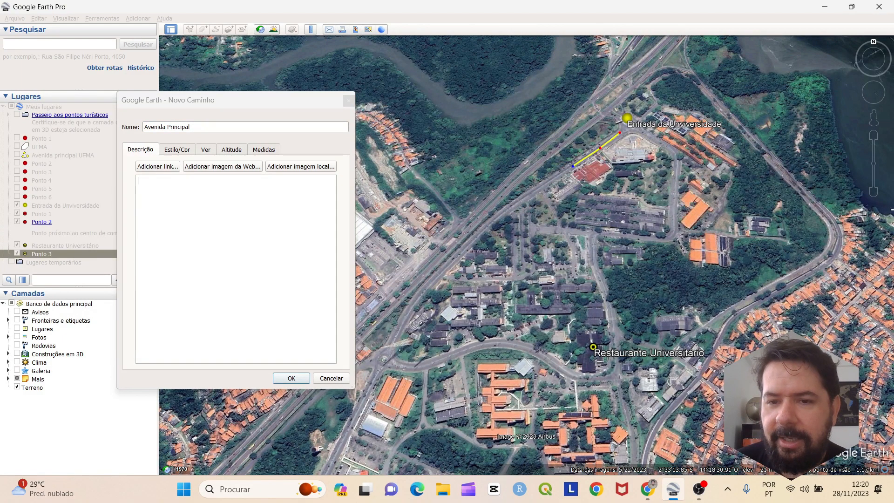
pyautogui.click(546, 185)
pyautogui.click(520, 205)
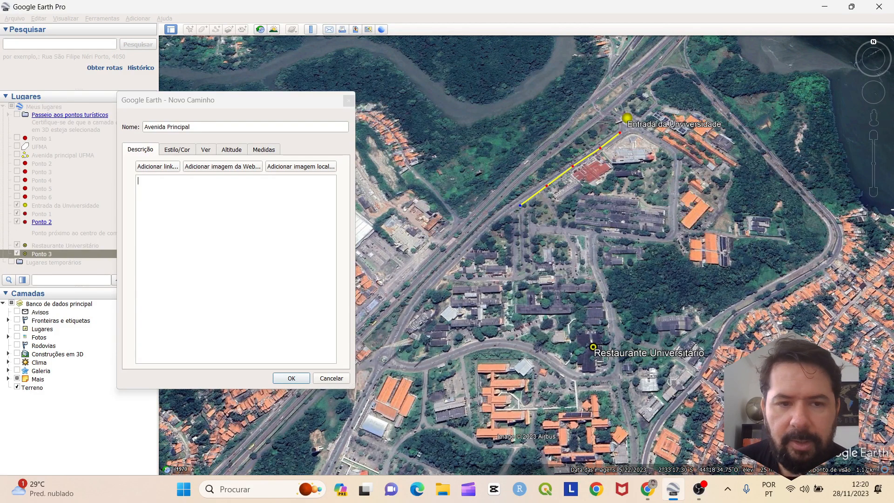
pyautogui.click(485, 231)
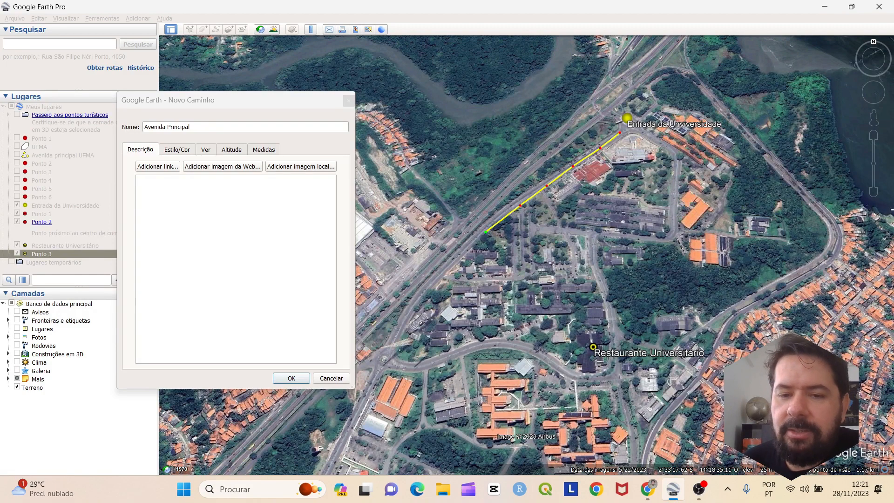
pyautogui.click(445, 261)
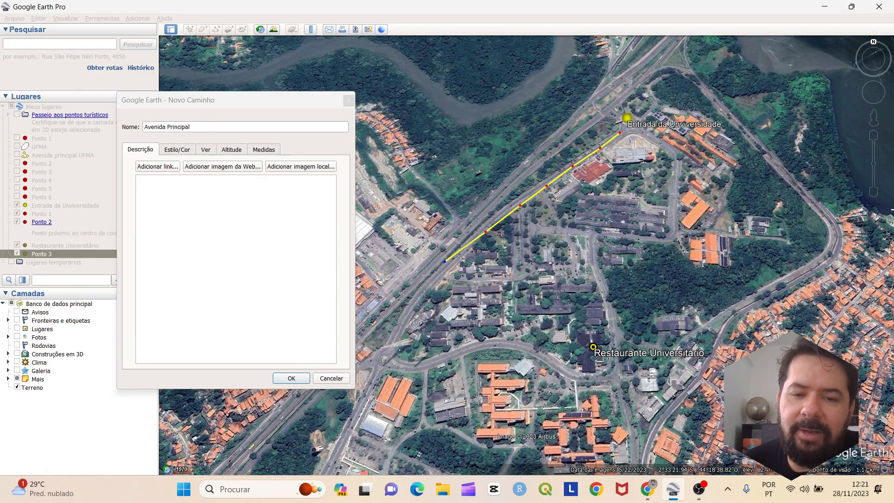
pyautogui.click(422, 294)
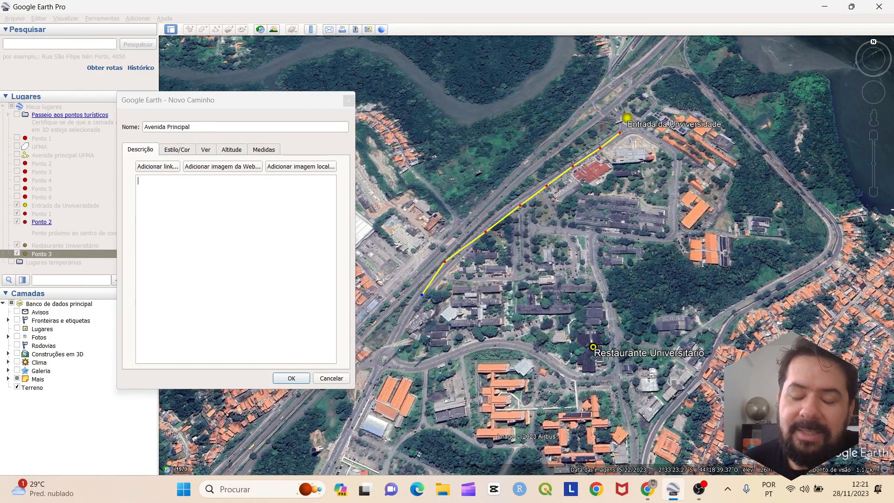
pyautogui.moveTo(414, 314)
pyautogui.mouseDown()
pyautogui.moveTo(540, 348)
pyautogui.moveTo(587, 329)
pyautogui.mouseUp()
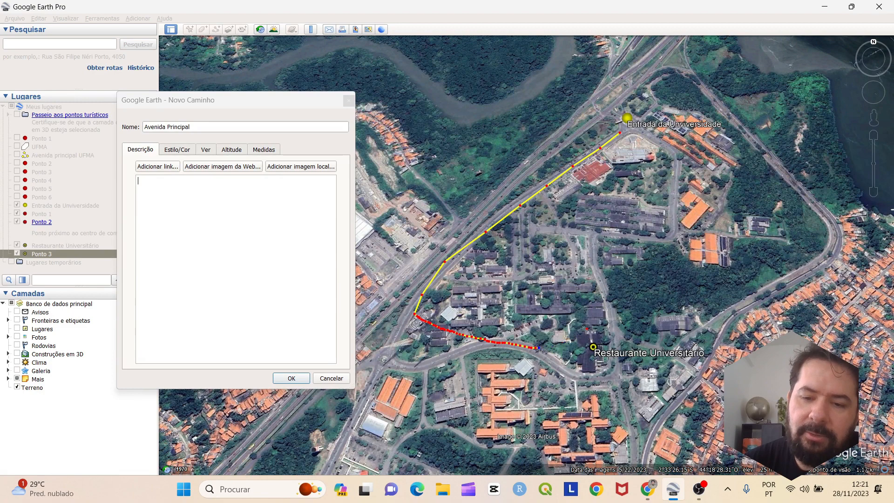
pyautogui.press('BackSpace')
pyautogui.press('BackSpace')
pyautogui.press('BackSpace')
pyautogui.press('BackSpace')
pyautogui.press('BackSpace')
pyautogui.press('BackSpace')
pyautogui.press('BackSpace')
pyautogui.press('BackSpace')
pyautogui.press('BackSpace')
pyautogui.press('BackSpace')
pyautogui.press('BackSpace')
pyautogui.press('BackSpace')
pyautogui.press('BackSpace')
pyautogui.press('BackSpace')
pyautogui.press('BackSpace')
pyautogui.press('BackSpace')
pyautogui.press('BackSpace')
pyautogui.press('BackSpace')
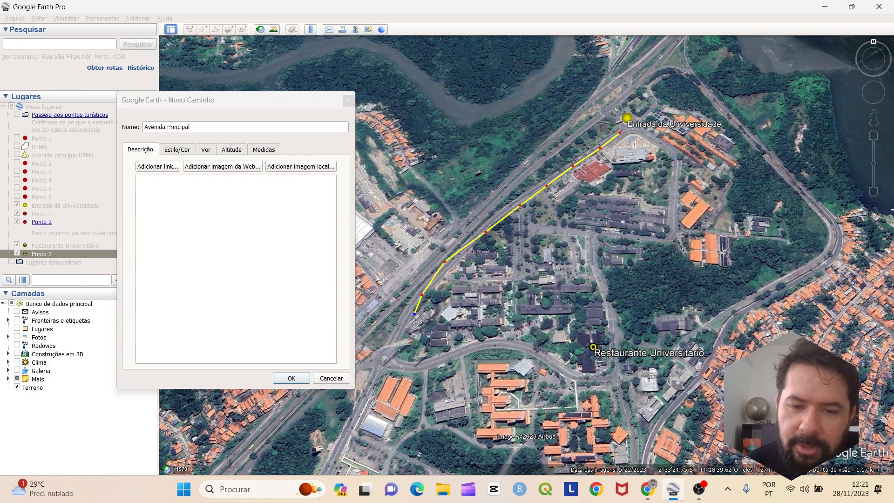
pyautogui.click(398, 333)
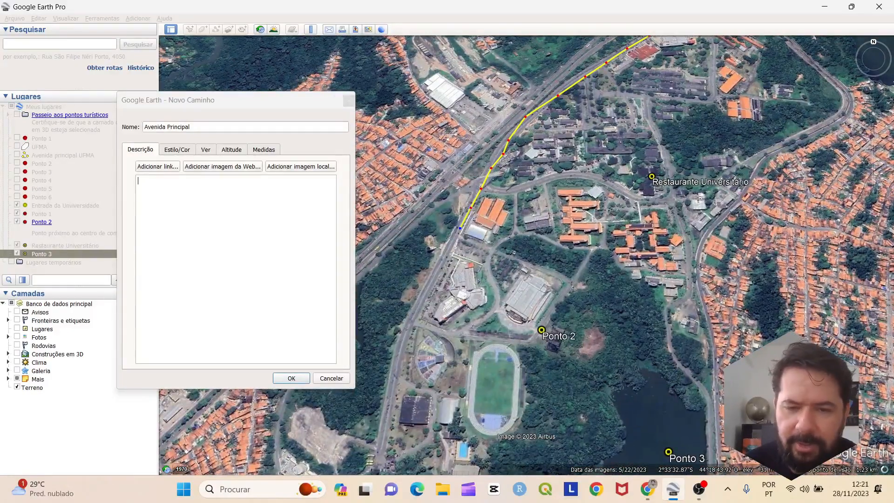
# Add more path points down the avenue and near the highway junction
pyautogui.scroll(-1, 445, 262)
pyautogui.scroll(2, 446, 263)
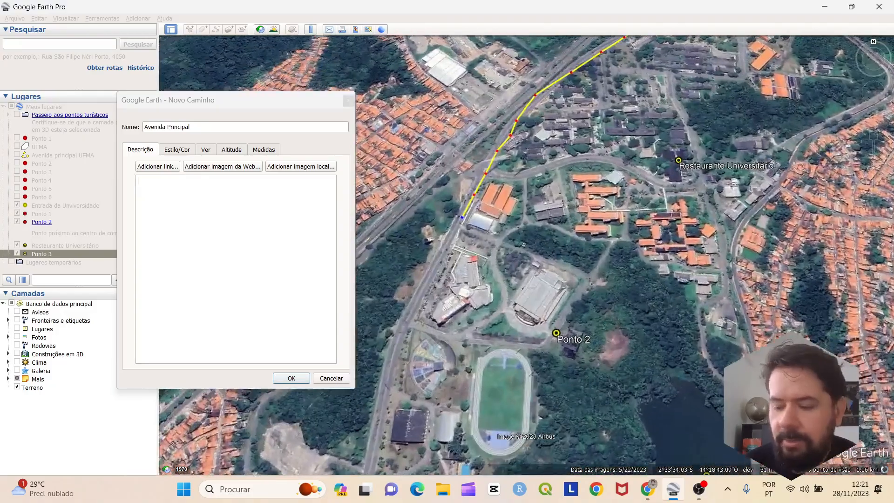
pyautogui.scroll(-2, 446, 275)
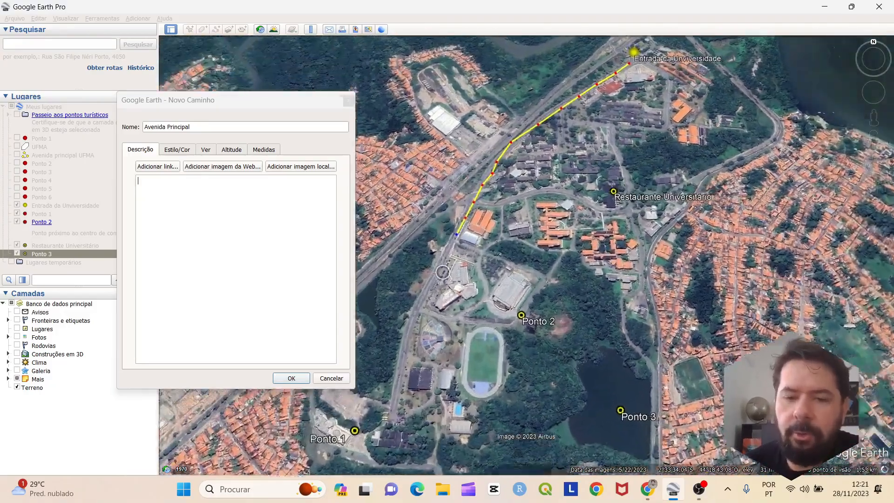
pyautogui.scroll(2, 440, 272)
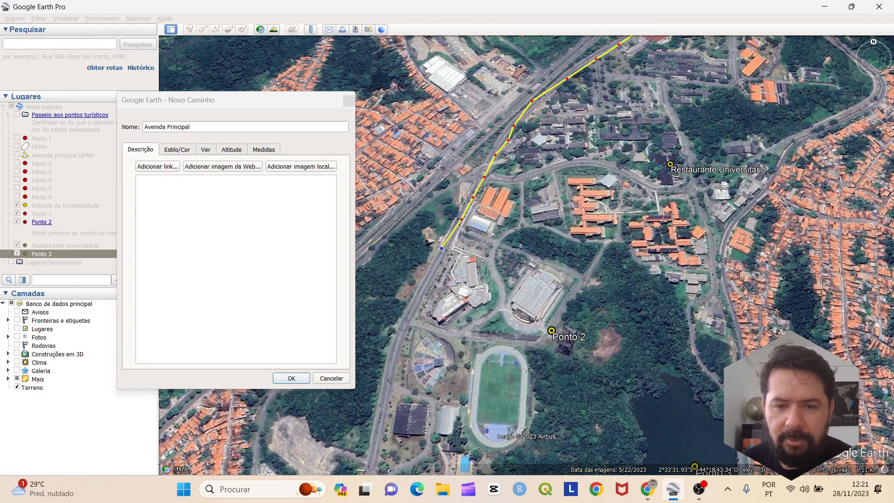
pyautogui.click(422, 288)
pyautogui.press('Left')
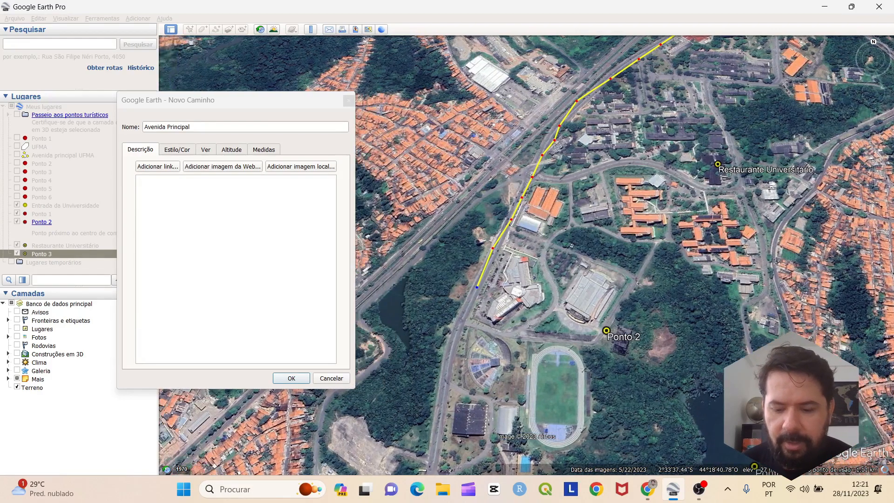
pyautogui.press('Down')
pyautogui.click(459, 273)
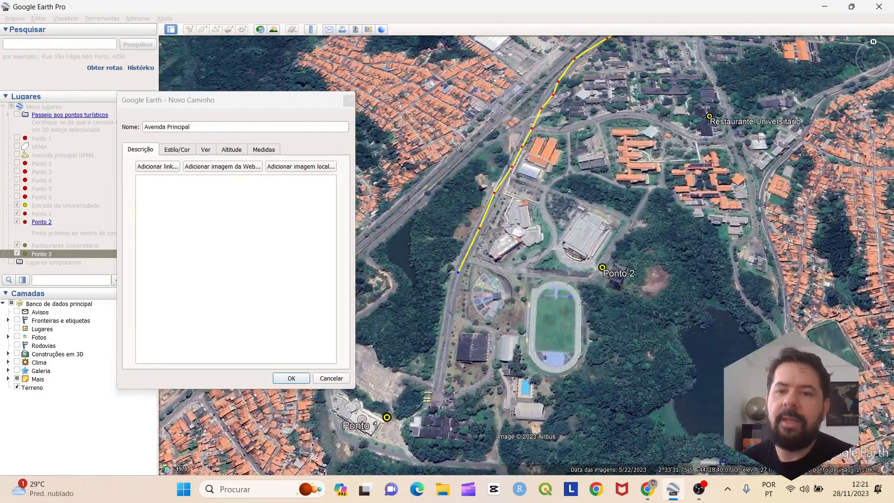
pyautogui.scroll(3, 543, 271)
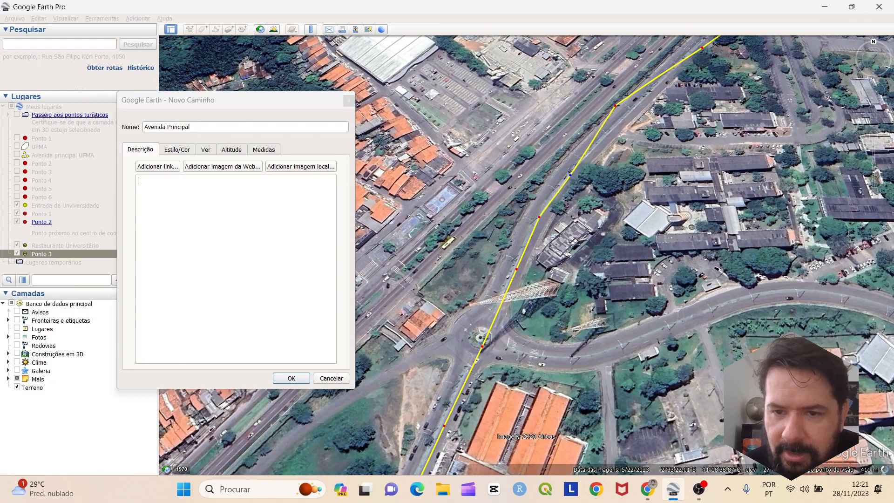
pyautogui.click(572, 170)
# Reposition path points near the junction so the line follows the avenue
pyautogui.moveTo(616, 106); pyautogui.dragTo(625, 113)
pyautogui.scroll(-4, 667, 134)
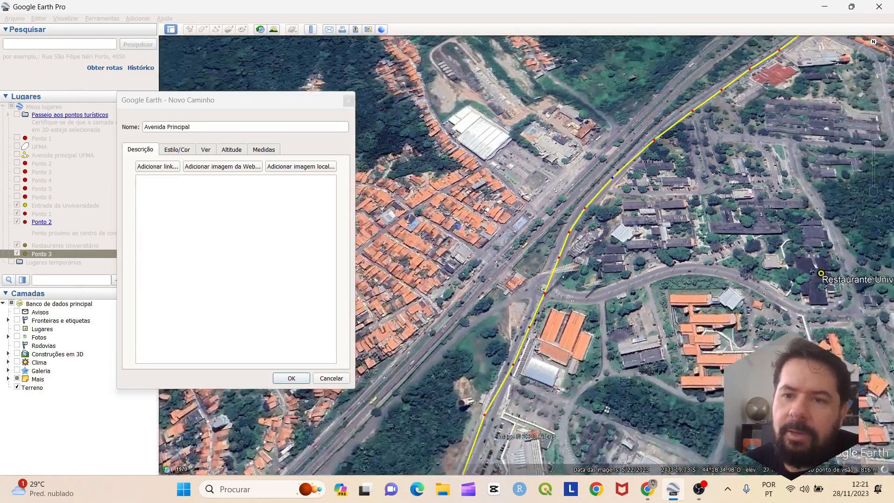
pyautogui.scroll(5, 666, 135)
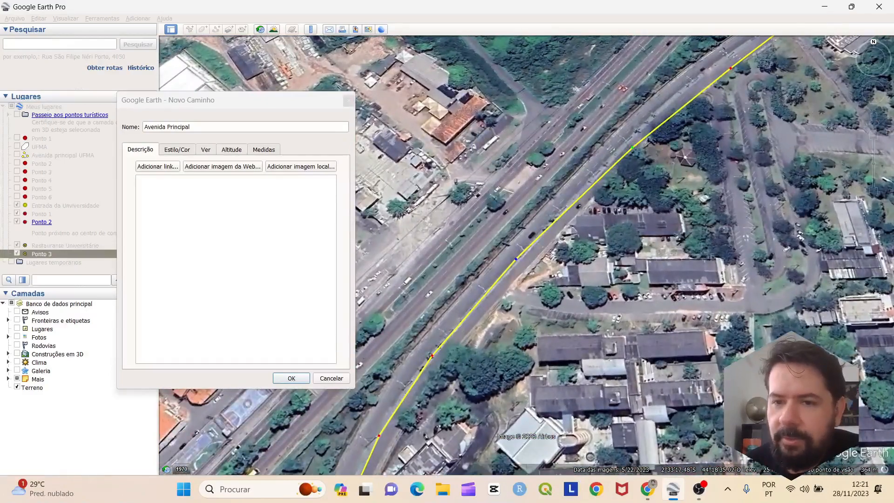
pyautogui.moveTo(632, 148); pyautogui.dragTo(625, 135)
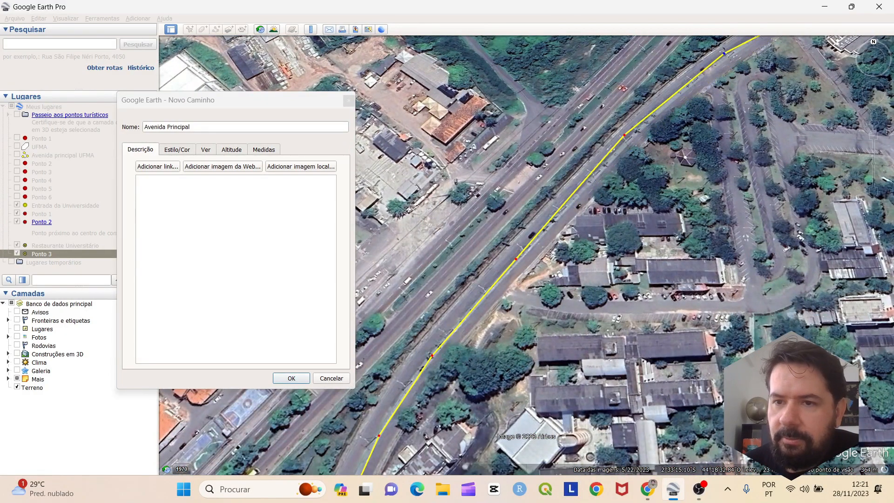
pyautogui.scroll(-3, 701, 244)
pyautogui.scroll(-3, 700, 244)
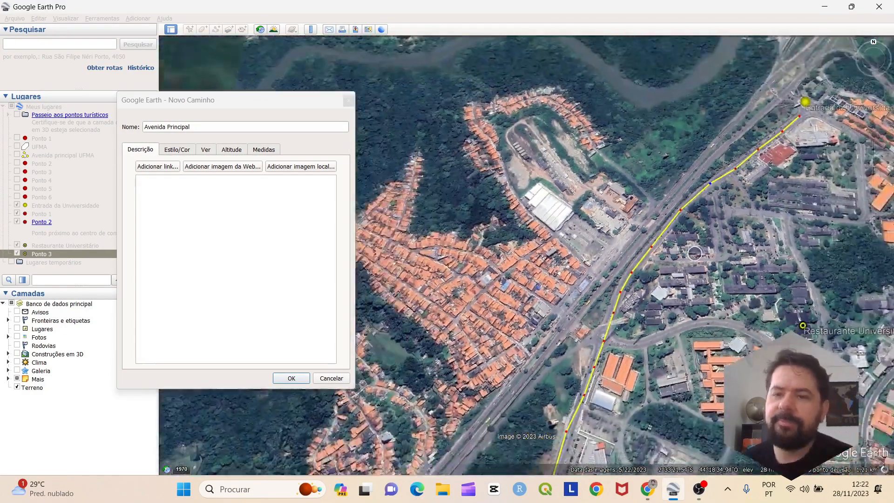
pyautogui.scroll(3, 749, 181)
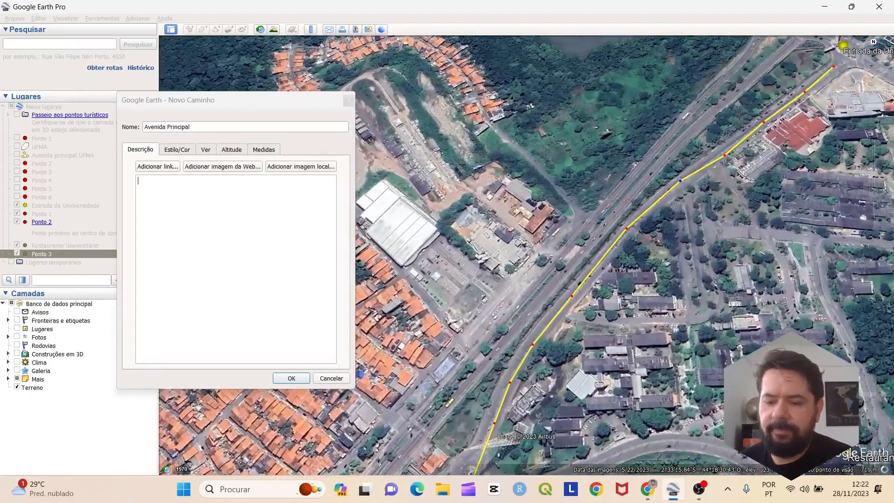
pyautogui.scroll(3, 763, 179)
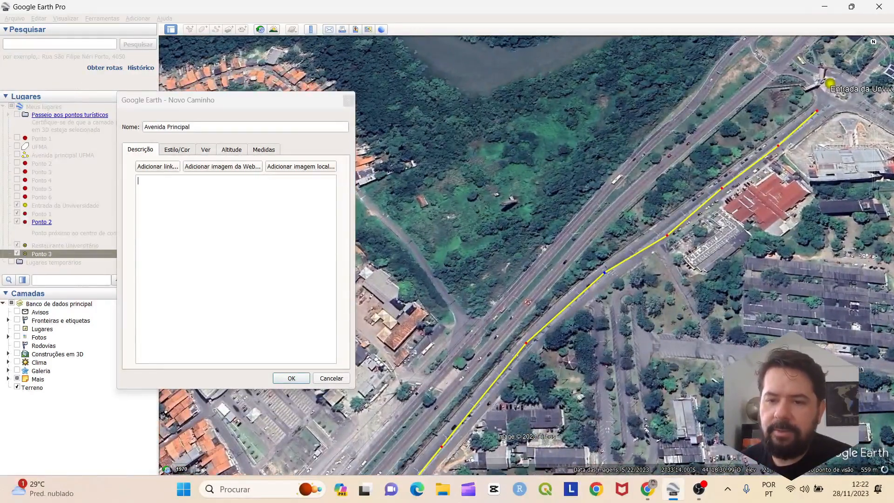
pyautogui.moveTo(668, 235); pyautogui.dragTo(661, 229)
# Nudge further path points onto the road while following the path south
pyautogui.press('Down')
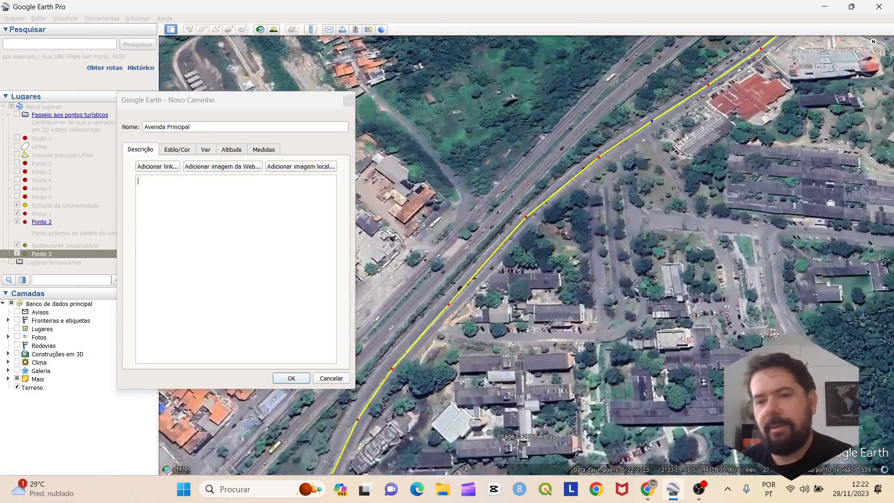
pyautogui.scroll(-4, 707, 179)
pyautogui.scroll(2, 652, 270)
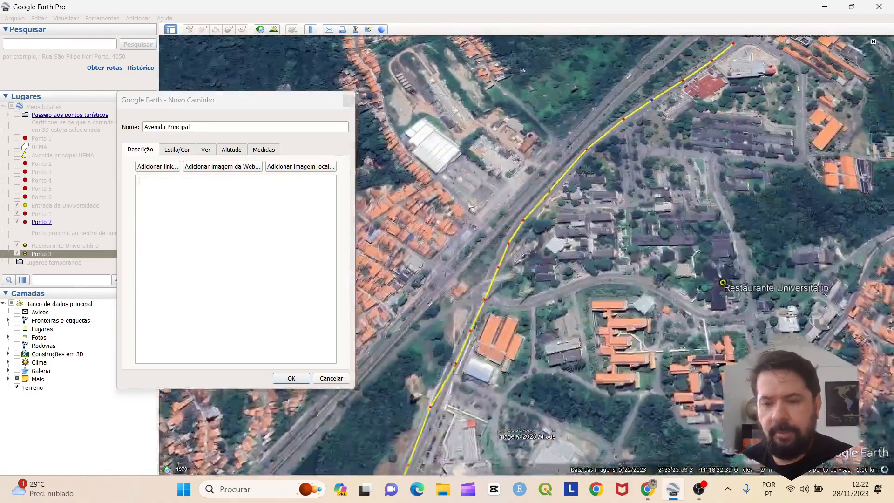
pyautogui.press('Down')
pyautogui.press('Left')
pyautogui.scroll(2, 587, 163)
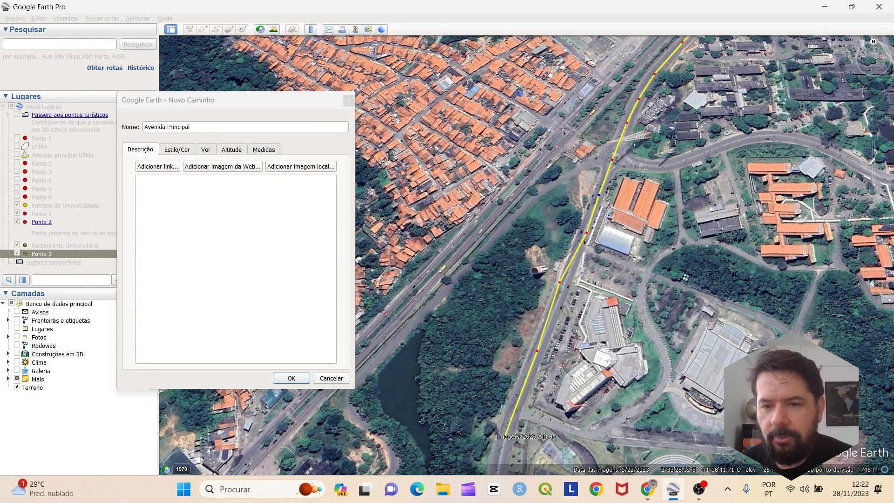
pyautogui.moveTo(587, 233); pyautogui.dragTo(582, 234)
pyautogui.press('Down')
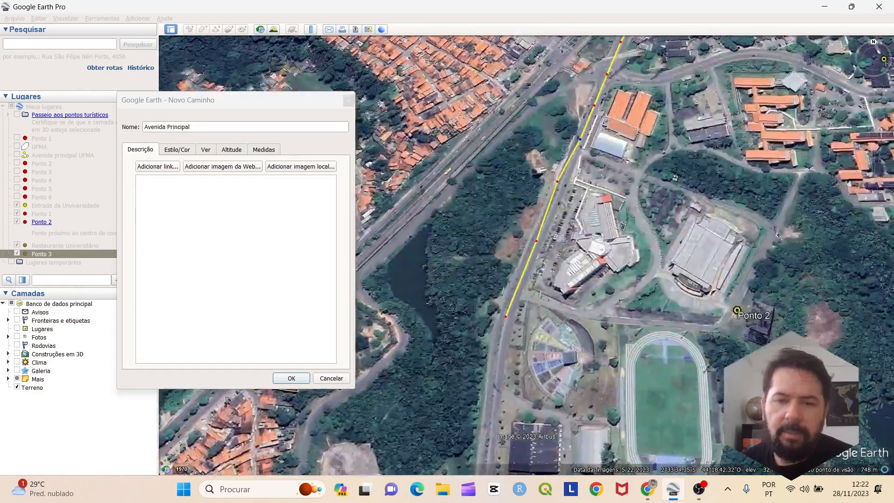
pyautogui.moveTo(557, 182); pyautogui.dragTo(560, 182)
pyautogui.press('Down')
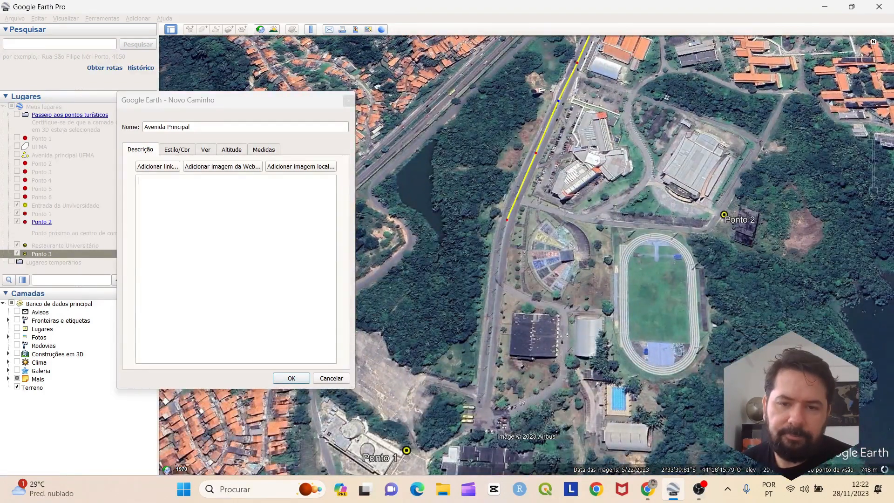
# Delete two misplaced points and extend the path to the avenue's end near Ponto 1
pyautogui.click(497, 266)
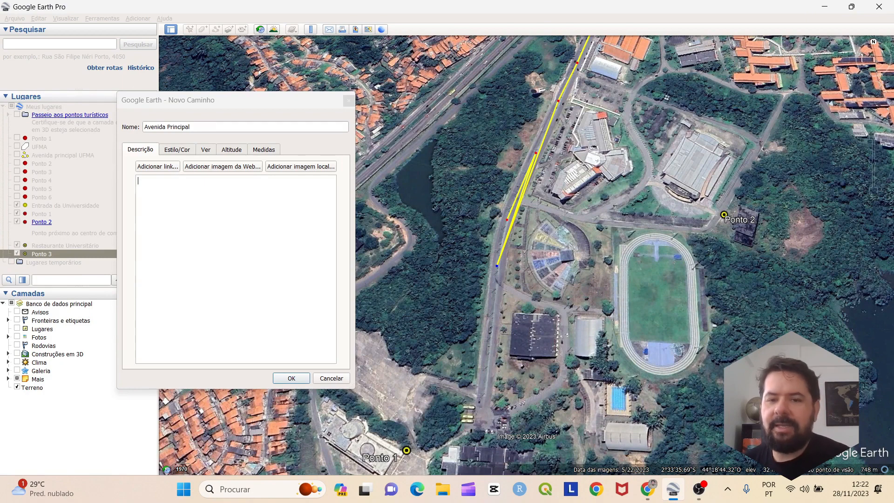
pyautogui.moveTo(536, 152); pyautogui.dragTo(453, 282)
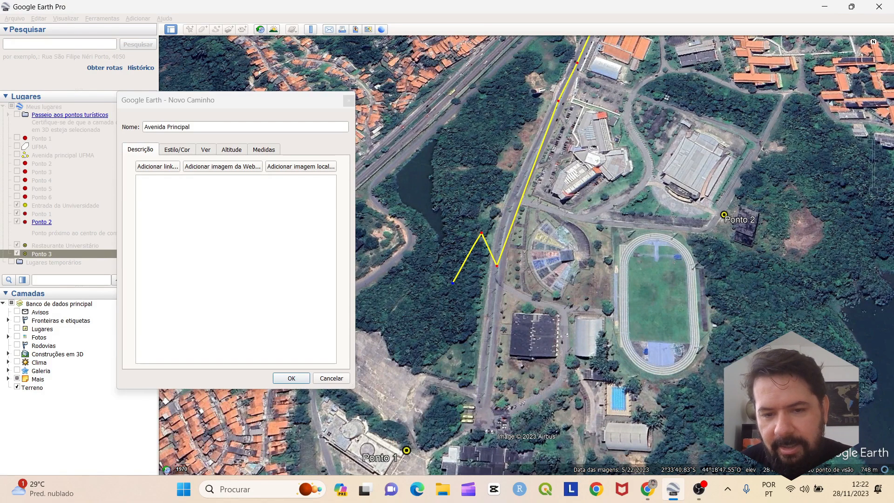
pyautogui.rightClick(454, 282)
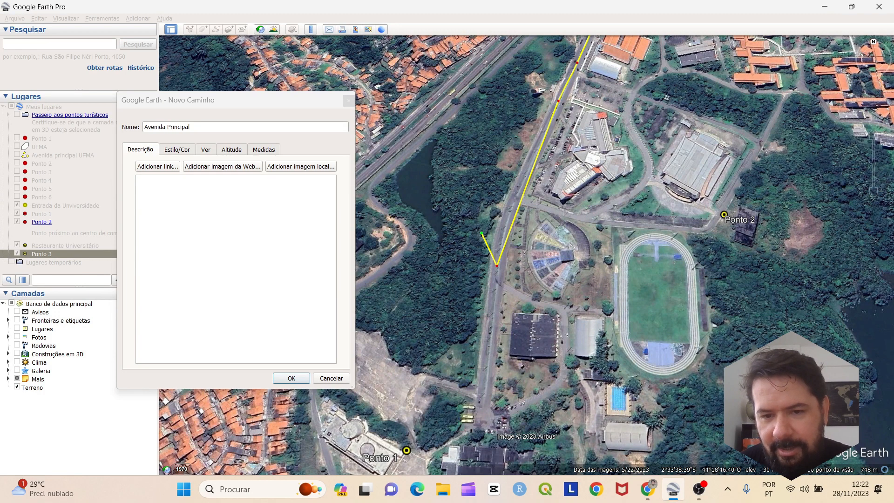
pyautogui.rightClick(482, 233)
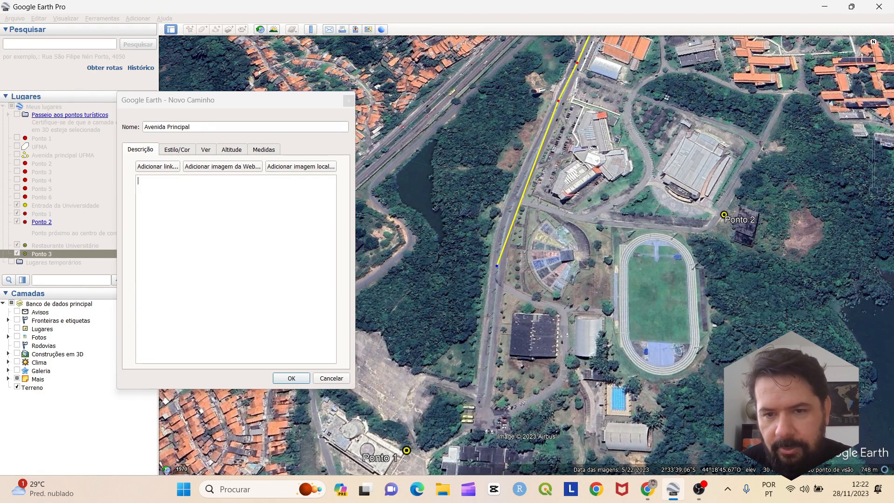
pyautogui.click(490, 332)
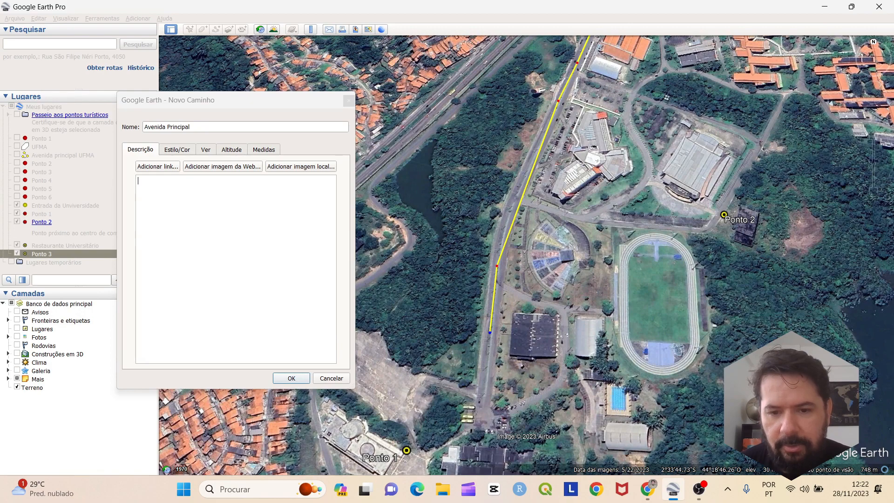
pyautogui.click(480, 412)
pyautogui.scroll(-5, 592, 288)
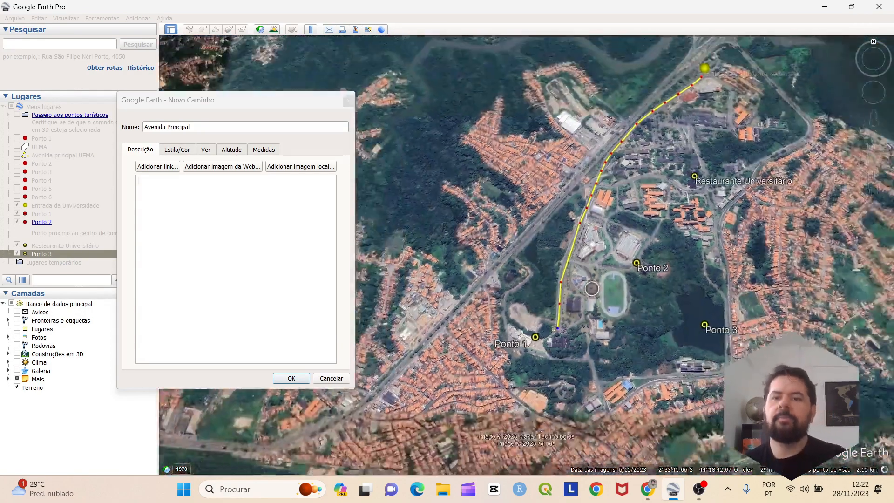
pyautogui.scroll(2, 592, 288)
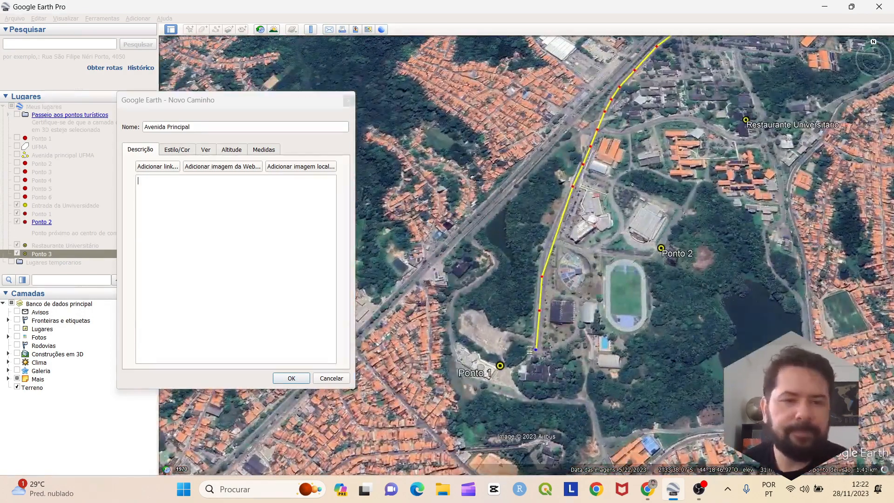
pyautogui.click(177, 150)
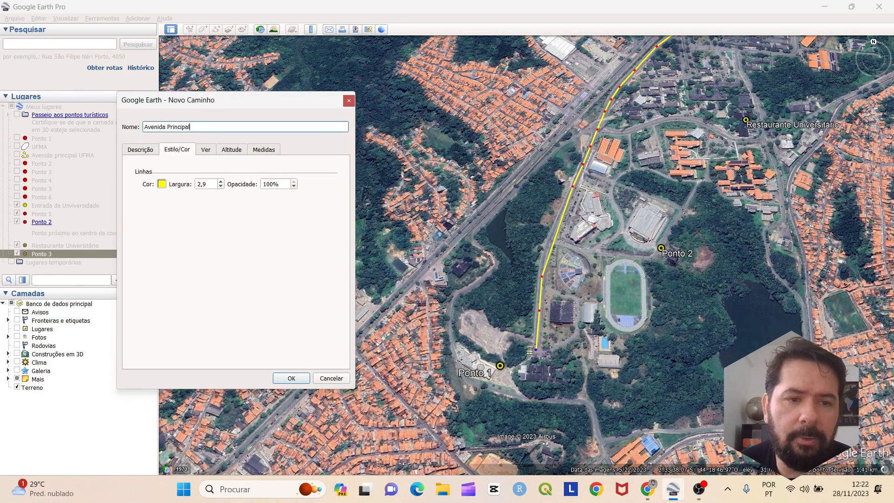
# Make the Avenida Principal line orange with width 4 and save the path
pyautogui.click(163, 184)
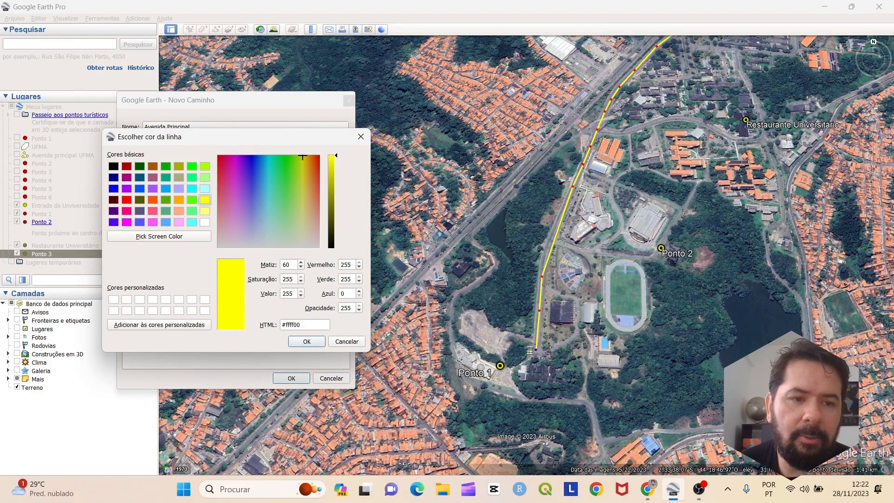
pyautogui.click(152, 199)
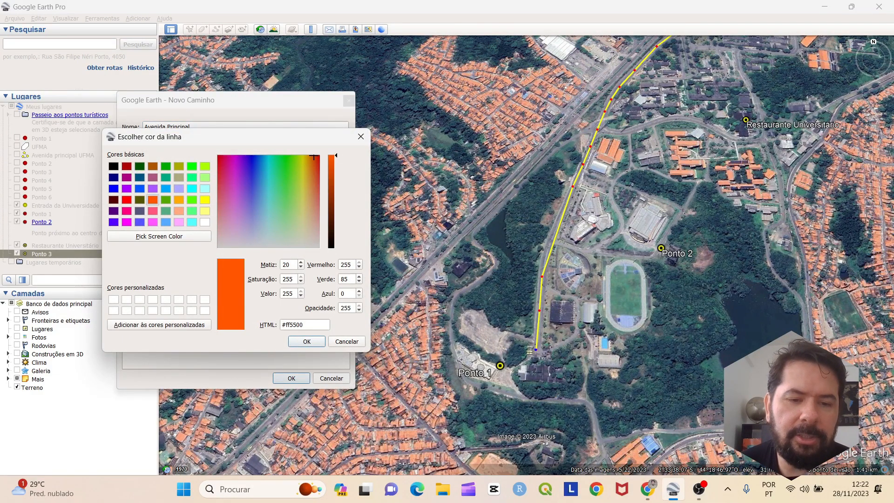
pyautogui.press('Return')
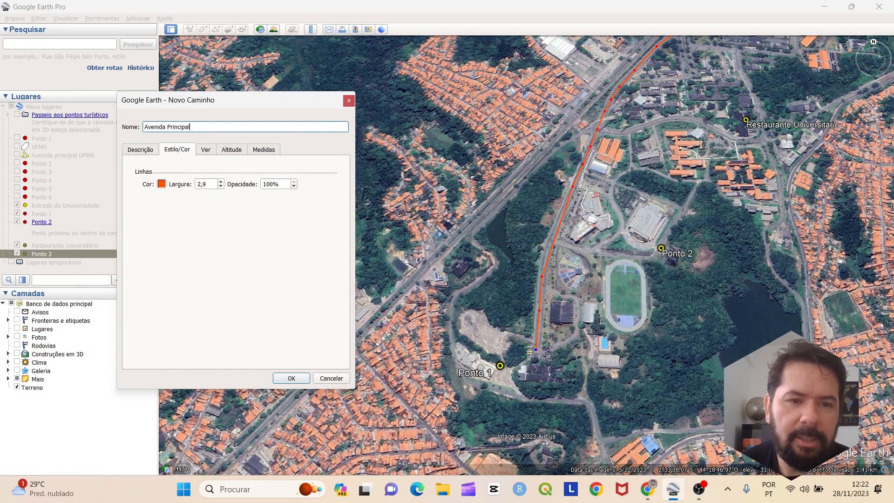
pyautogui.moveTo(206, 185); pyautogui.dragTo(197, 184)
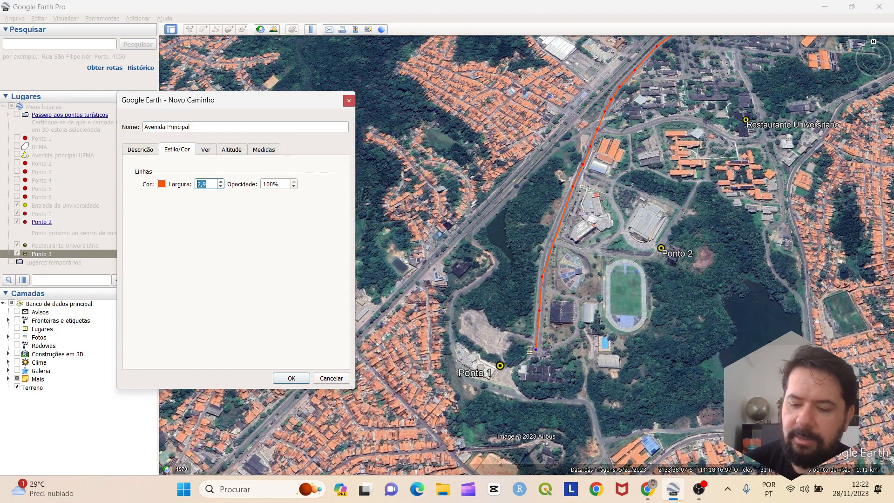
pyautogui.write('4')
pyautogui.press('Return')
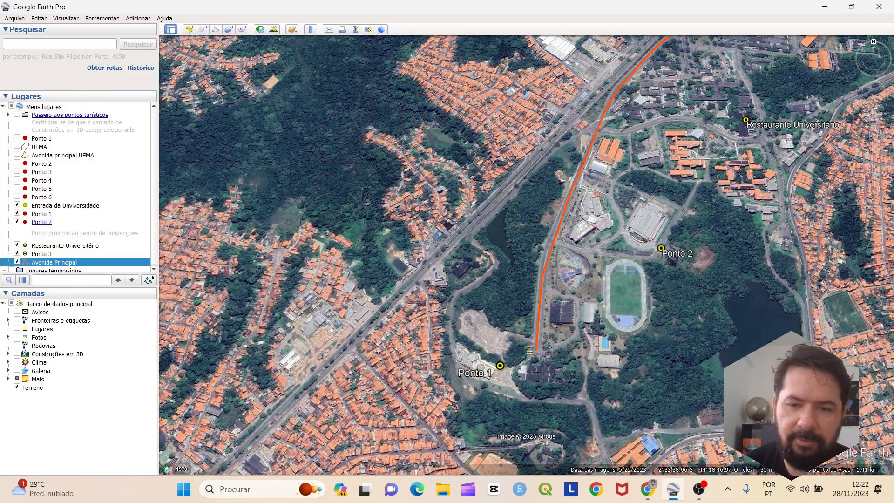
# Zoom out and recentre to show the whole campus with the orange path
pyautogui.scroll(-5, 623, 289)
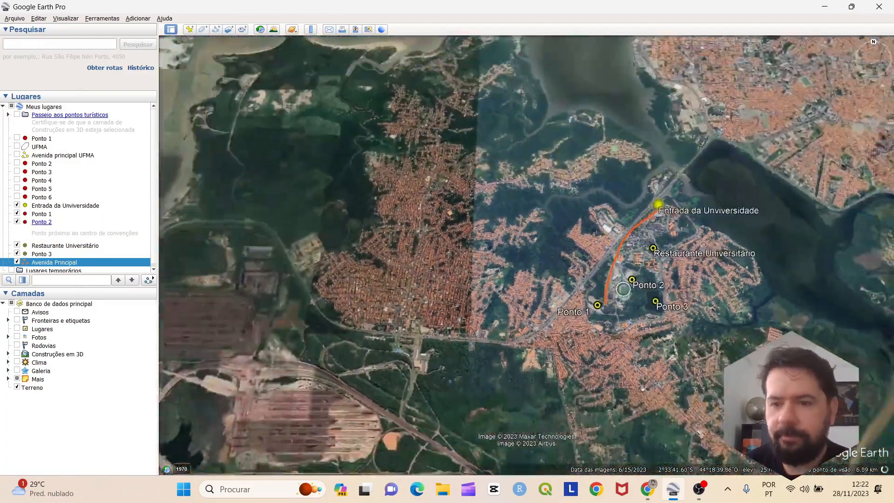
pyautogui.scroll(4, 623, 289)
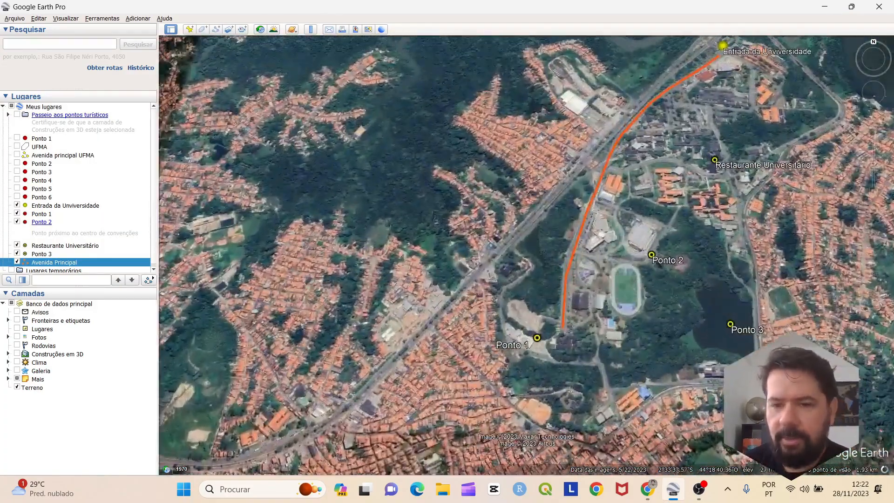
pyautogui.moveTo(623, 290); pyautogui.dragTo(581, 320)
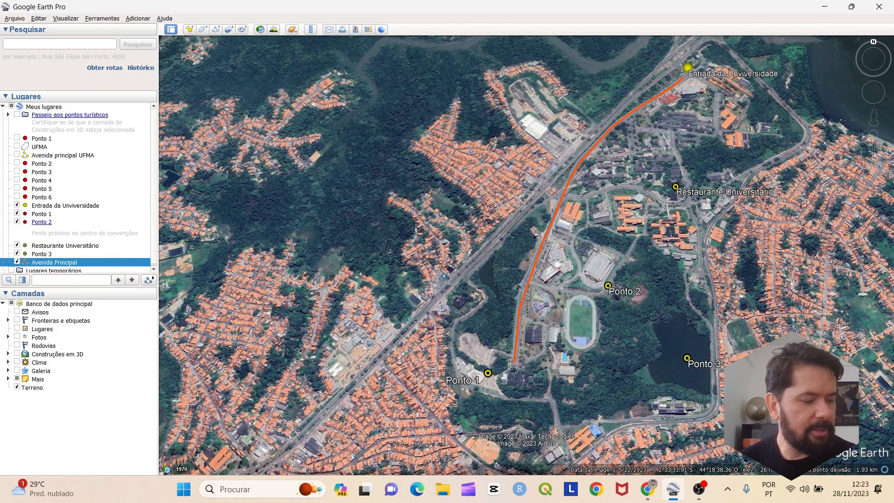
pyautogui.scroll(-3, 583, 168)
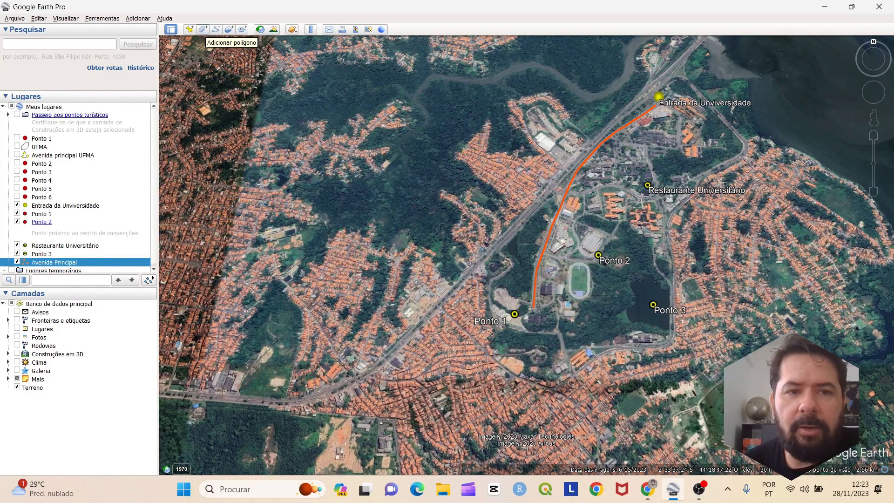
# Start a new polygon with the default name 'Polígono sem título' and focus its description
pyautogui.click(203, 30)
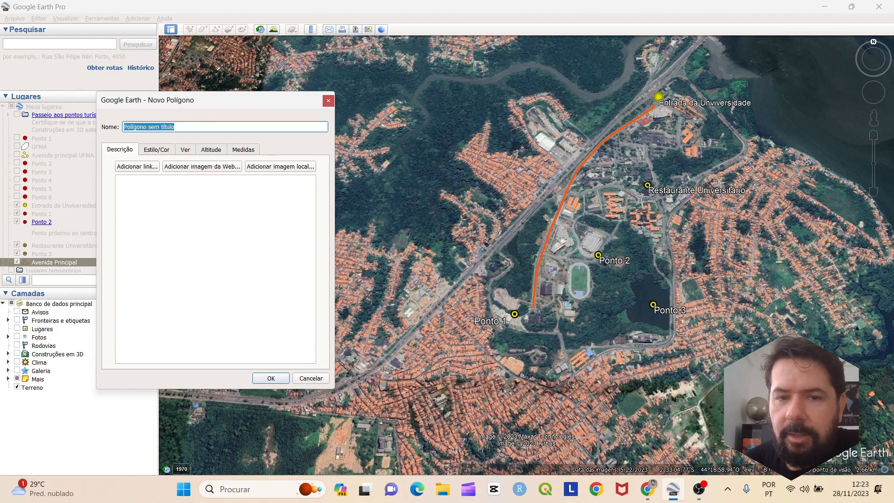
pyautogui.scroll(5, 676, 73)
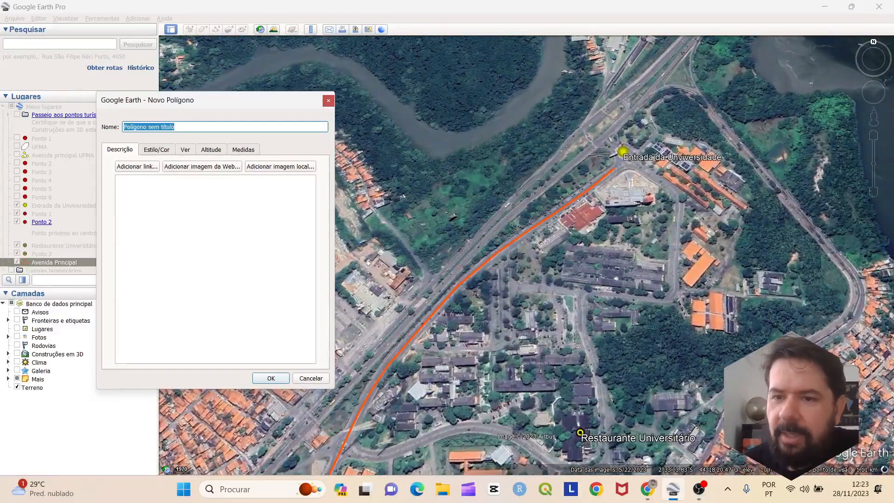
pyautogui.scroll(-5, 689, 104)
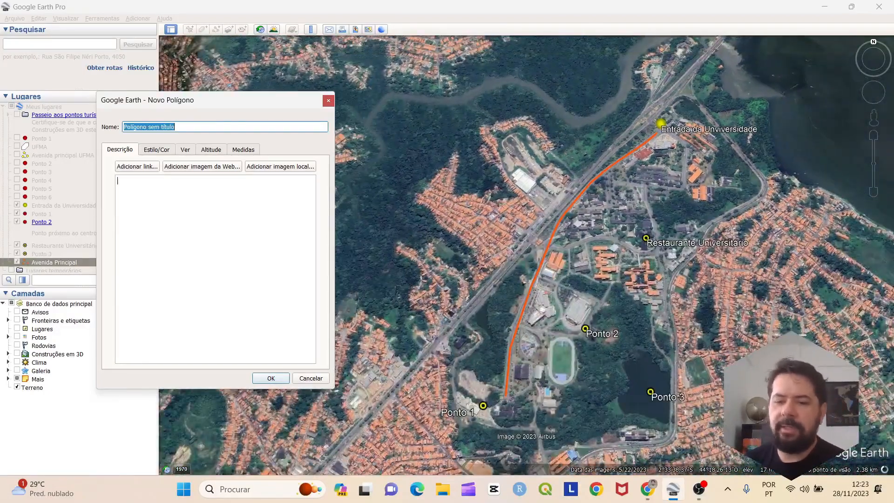
pyautogui.scroll(2, 633, 359)
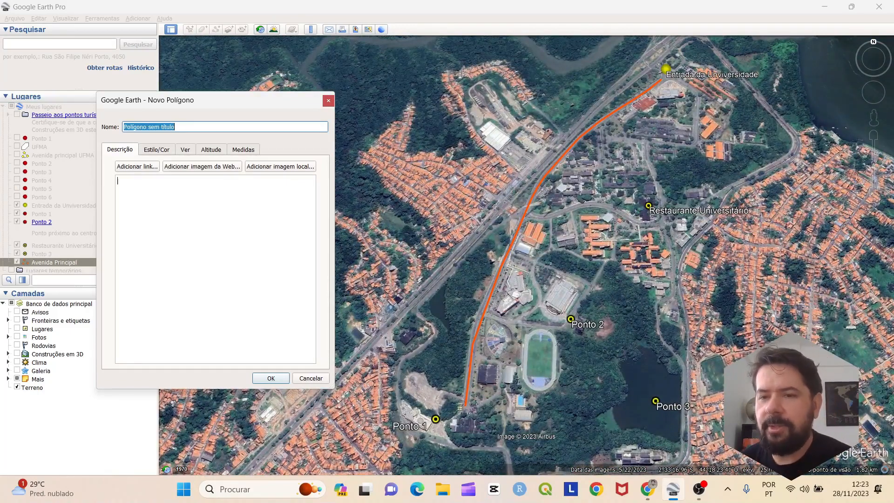
pyautogui.click(118, 181)
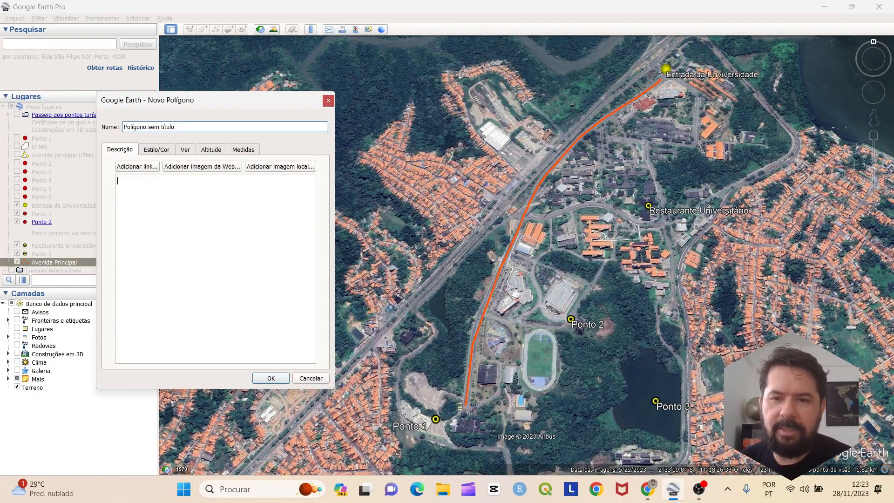
pyautogui.scroll(-4, 694, 89)
pyautogui.scroll(3, 707, 54)
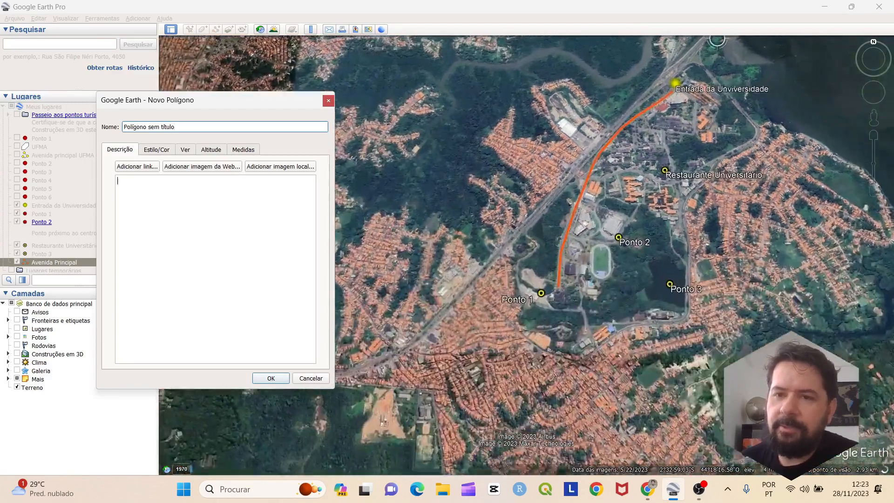
pyautogui.scroll(3, 694, 59)
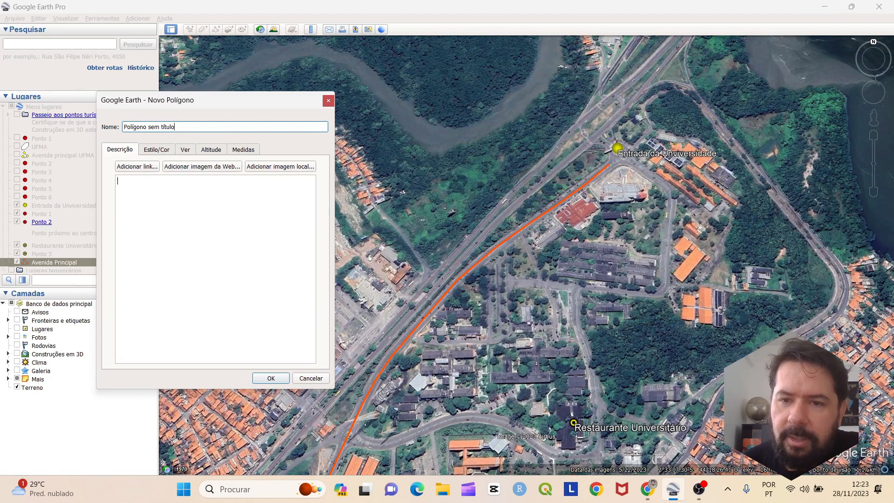
# Place polygon vertices from the campus entrance along the northern and eastern edges of the northeast area
pyautogui.click(598, 135)
pyautogui.click(644, 91)
pyautogui.click(689, 87)
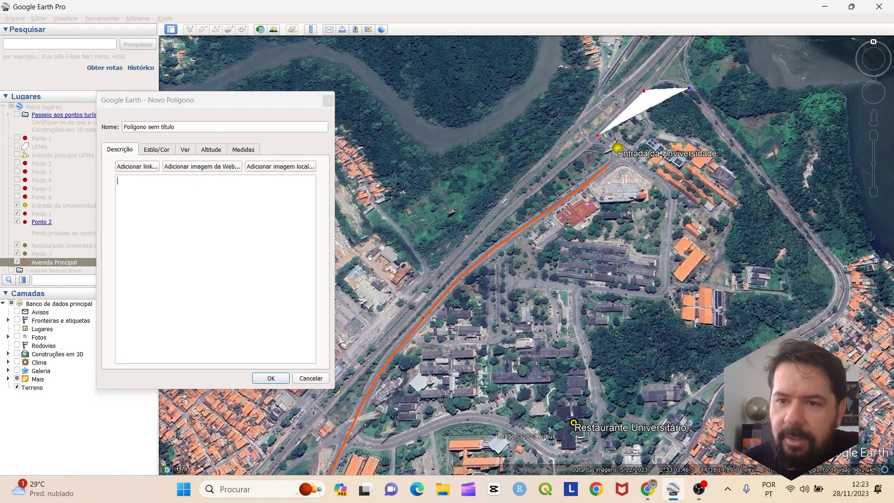
pyautogui.click(734, 149)
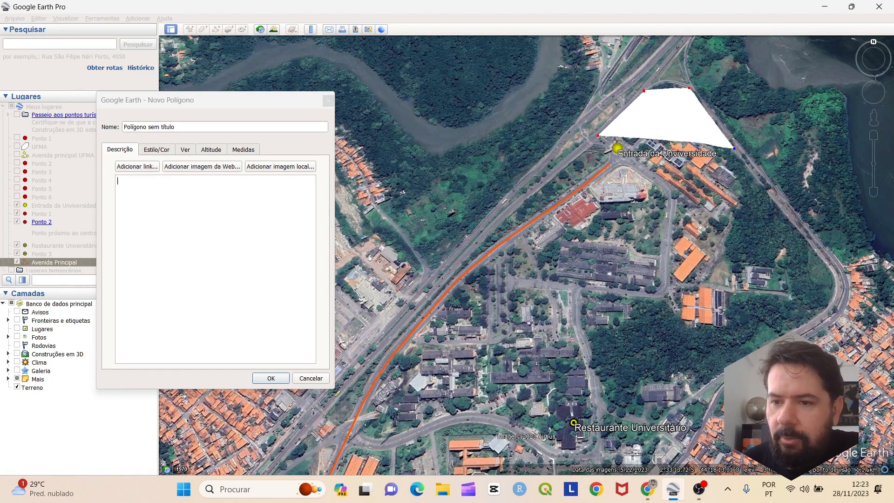
pyautogui.click(807, 232)
pyautogui.click(835, 270)
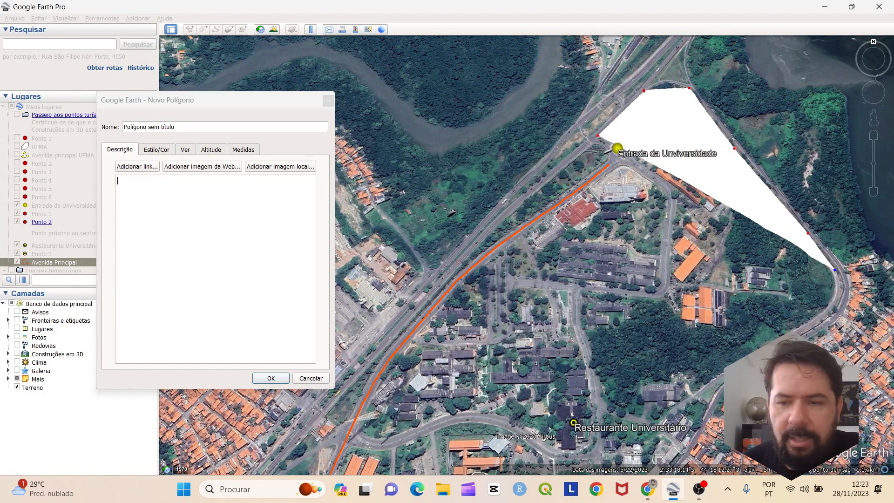
pyautogui.click(829, 312)
pyautogui.click(777, 352)
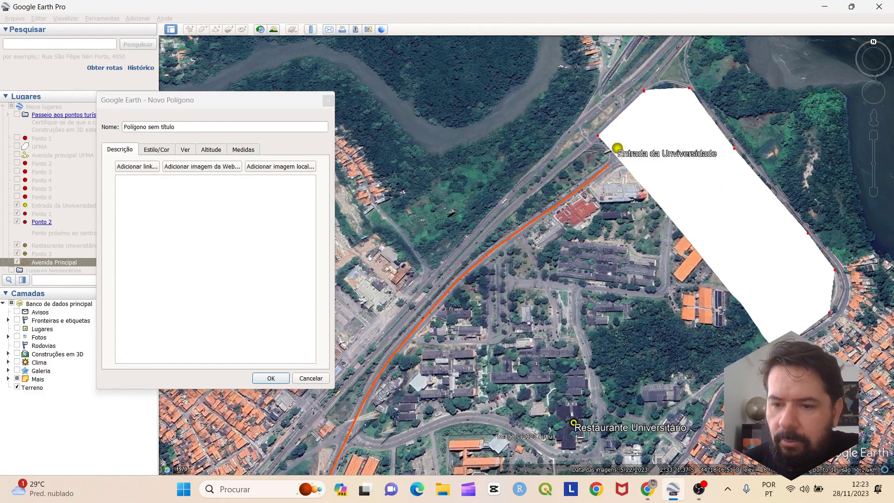
pyautogui.click(742, 372)
# Add two more southwestern vertices and bring up the polygon's Estilo/Cor settings
pyautogui.press('Down')
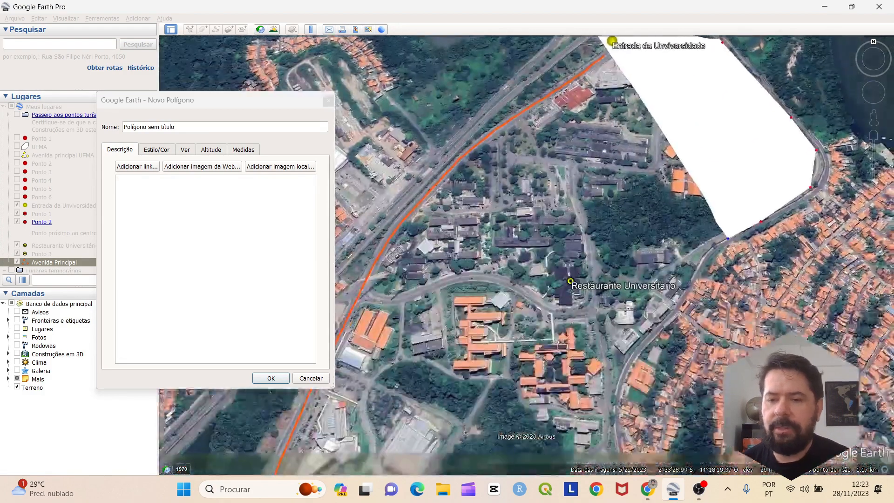
pyautogui.press('Left')
pyautogui.click(753, 252)
pyautogui.click(721, 301)
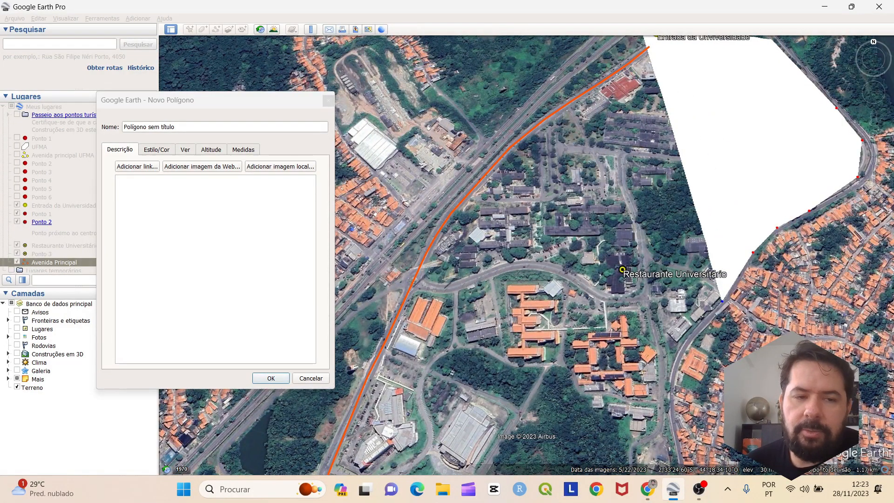
pyautogui.click(157, 150)
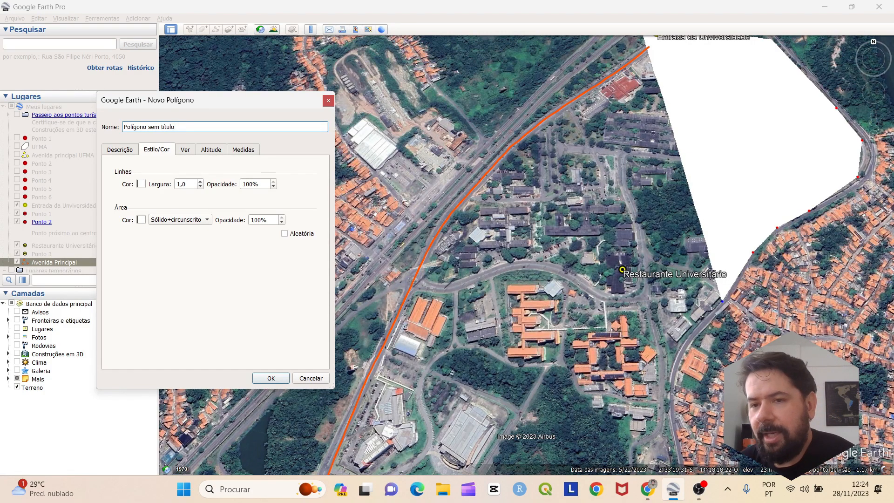
# Set the polygon's Área colour to yellow with the Circunscrito (outline only) style
pyautogui.click(141, 220)
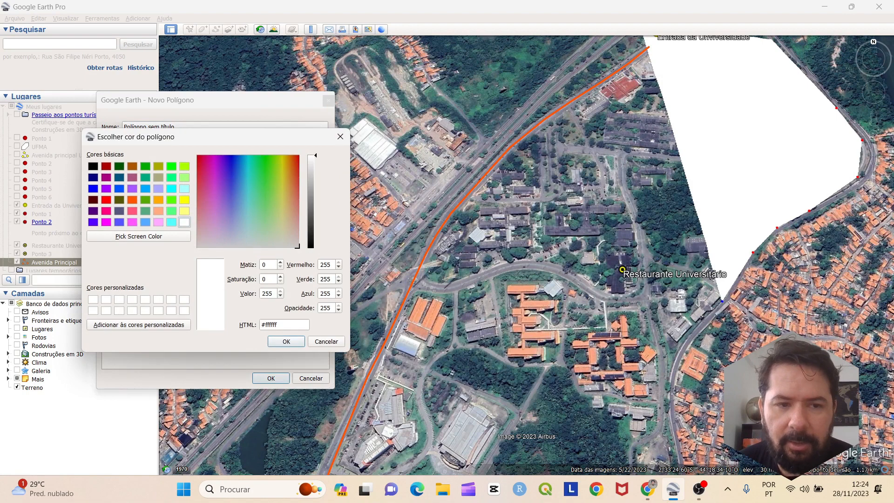
pyautogui.click(185, 200)
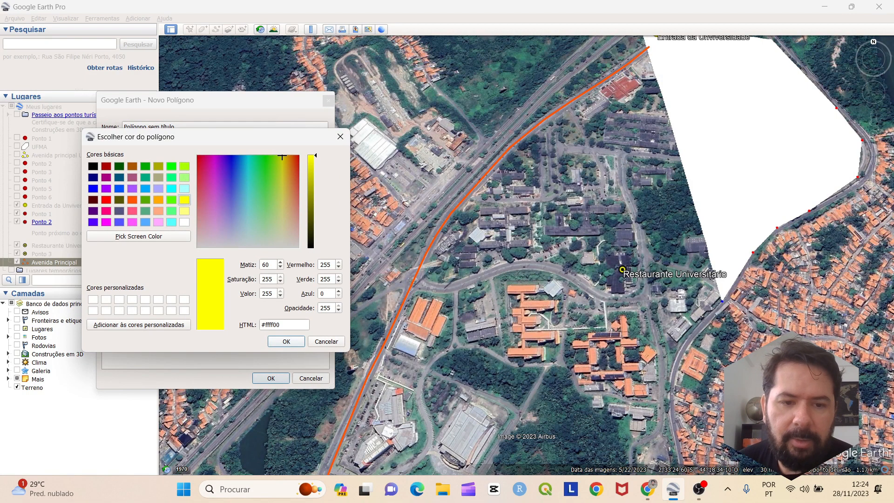
pyautogui.click(287, 341)
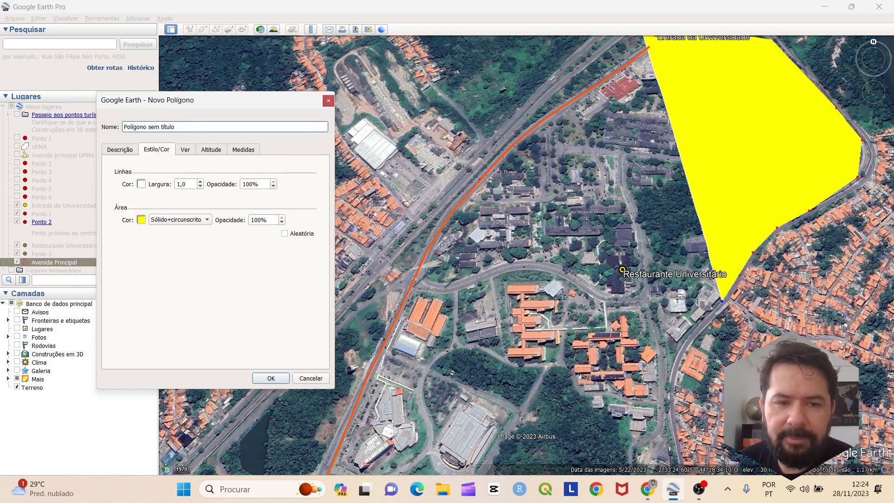
pyautogui.click(179, 220)
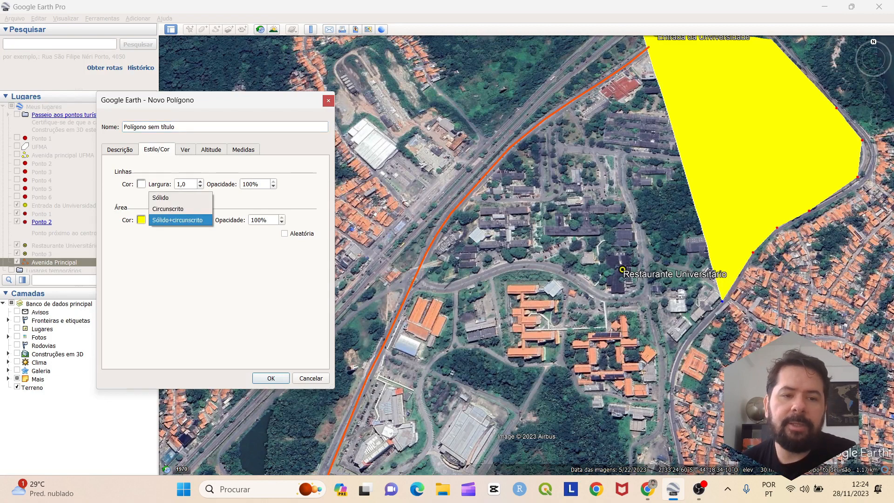
pyautogui.click(170, 208)
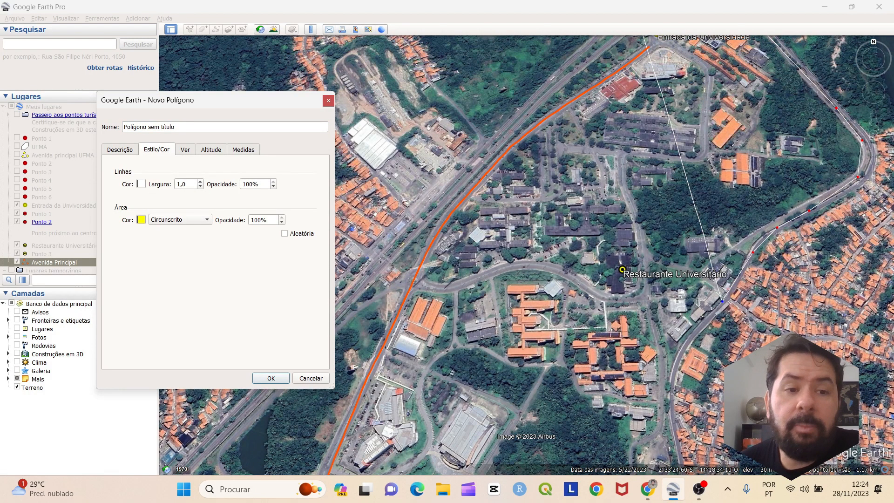
# Set the outline Largura to 3,0 and the line colour to purple
pyautogui.doubleClick(178, 184)
pyautogui.write('3')
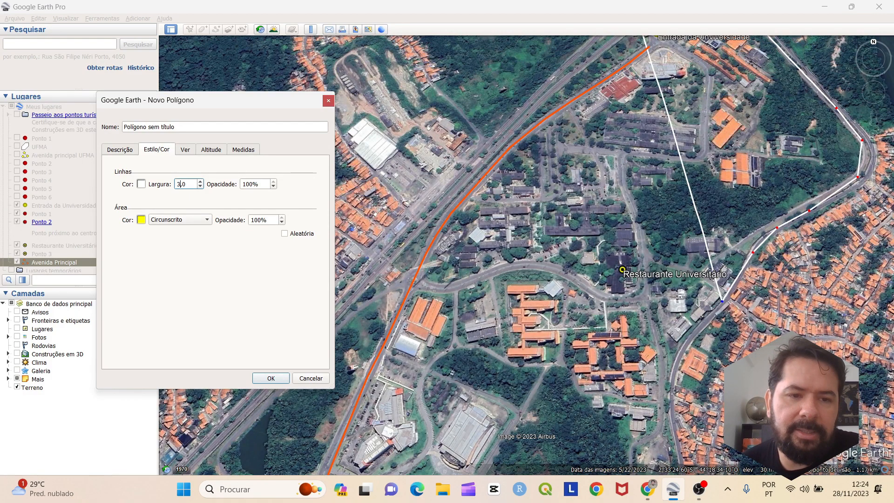
pyautogui.click(141, 184)
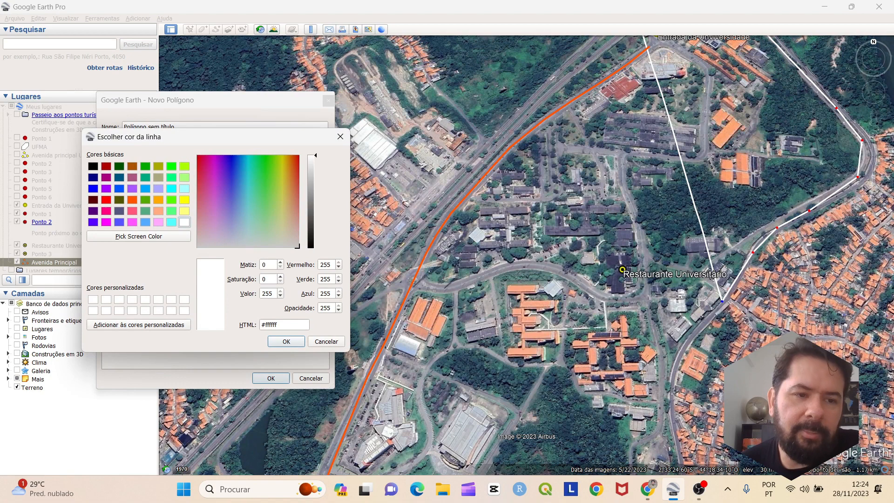
pyautogui.click(106, 188)
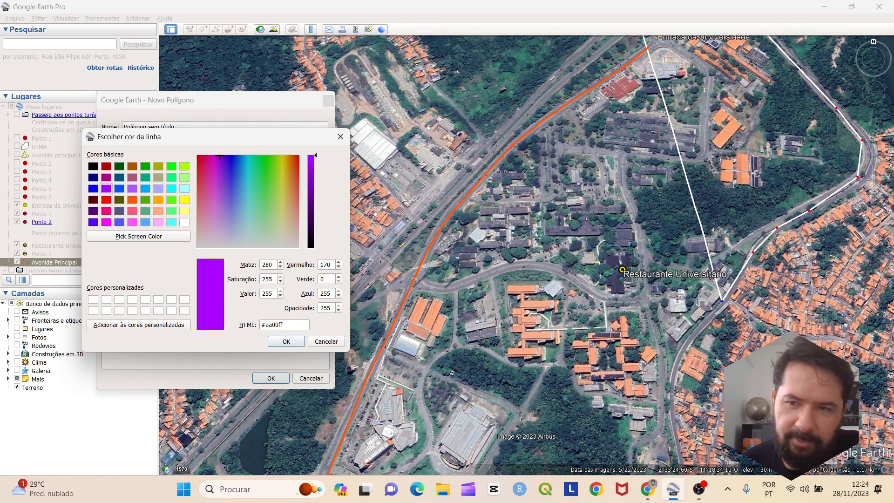
pyautogui.click(286, 341)
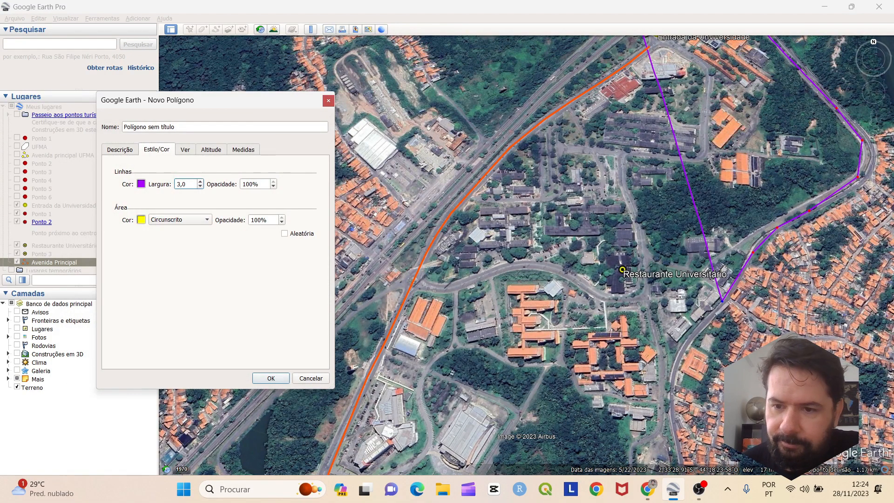
# Add polygon corners south along the eastern road, dragging the last corner onto the road
pyautogui.scroll(-3, 612, 331)
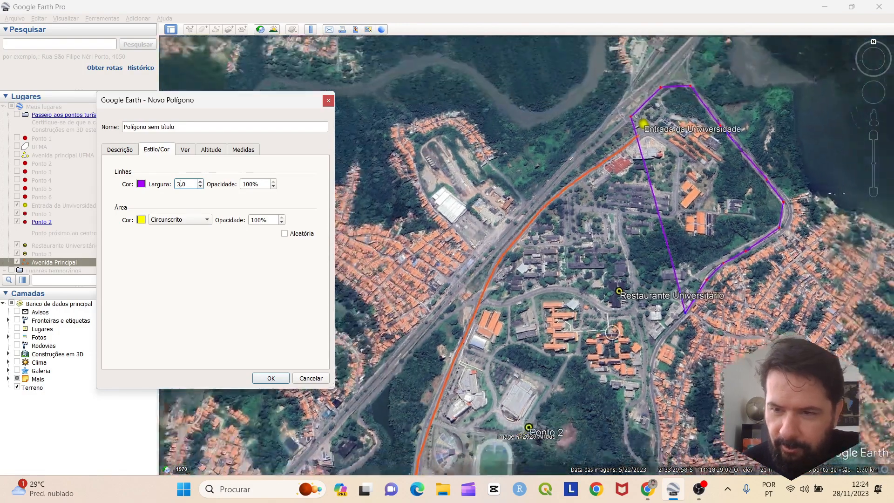
pyautogui.scroll(3, 613, 332)
pyautogui.scroll(-2, 612, 331)
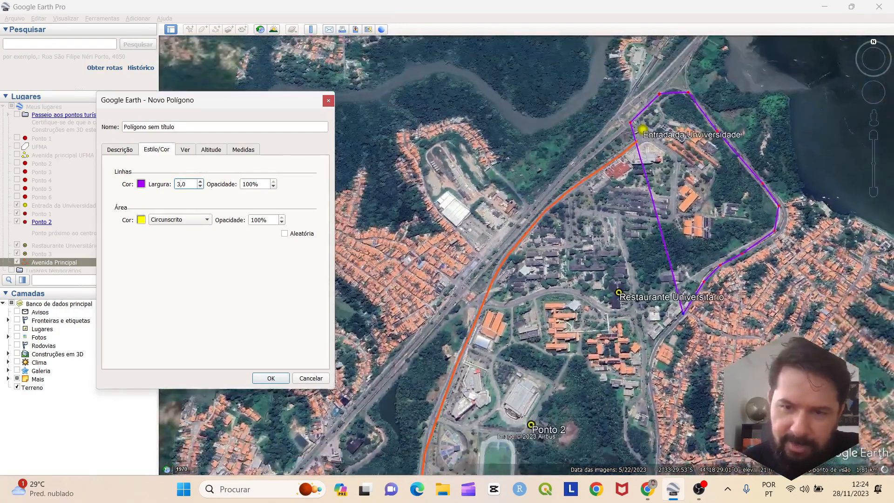
pyautogui.scroll(-2, 612, 333)
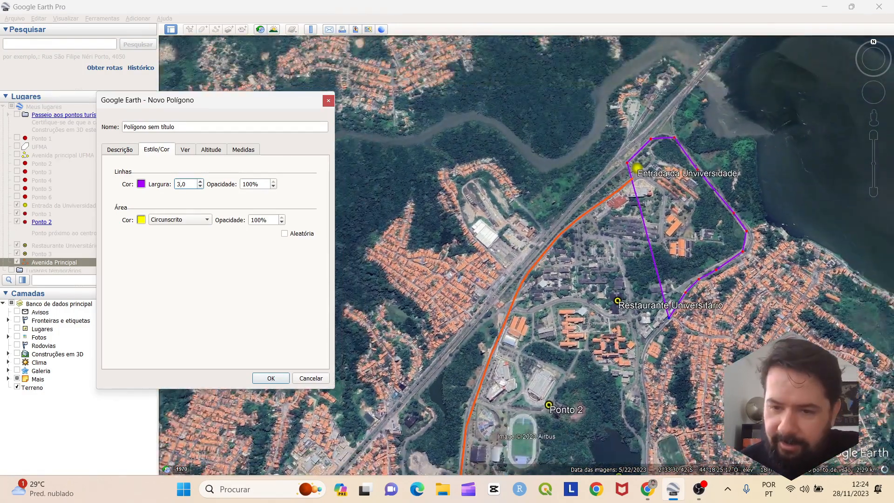
pyautogui.press('Down')
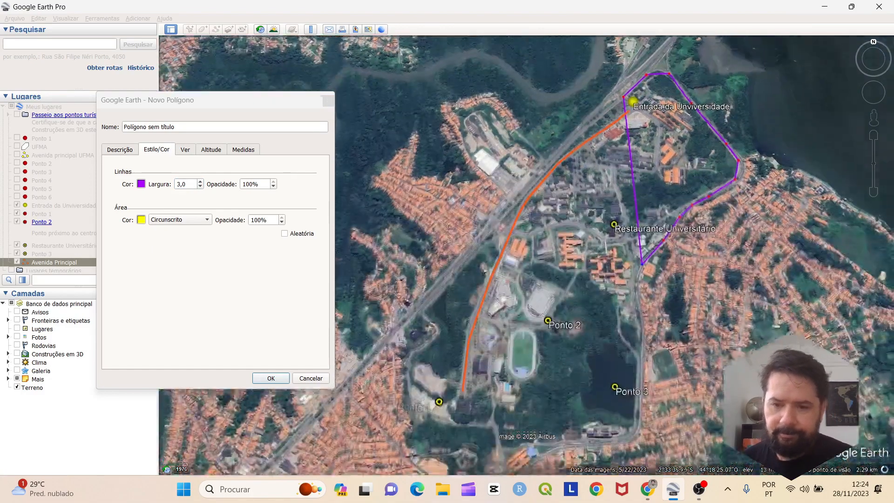
pyautogui.press('Left')
pyautogui.scroll(2, 646, 321)
pyautogui.scroll(3, 687, 259)
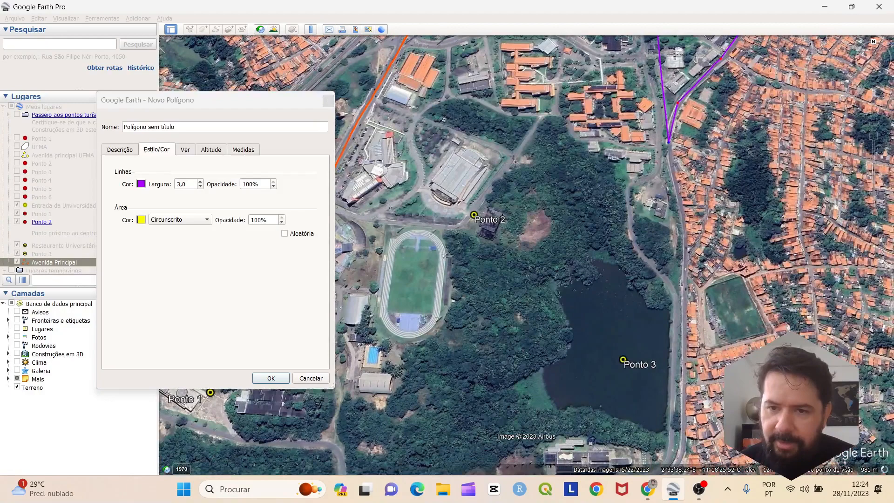
pyautogui.click(680, 230)
pyautogui.press('Down')
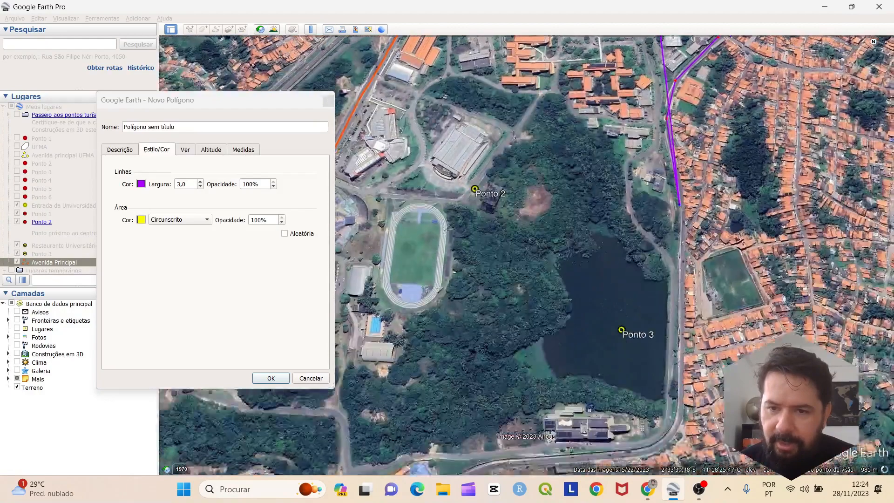
pyautogui.click(673, 241)
pyautogui.press('Down')
pyautogui.click(672, 271)
pyautogui.press('Down')
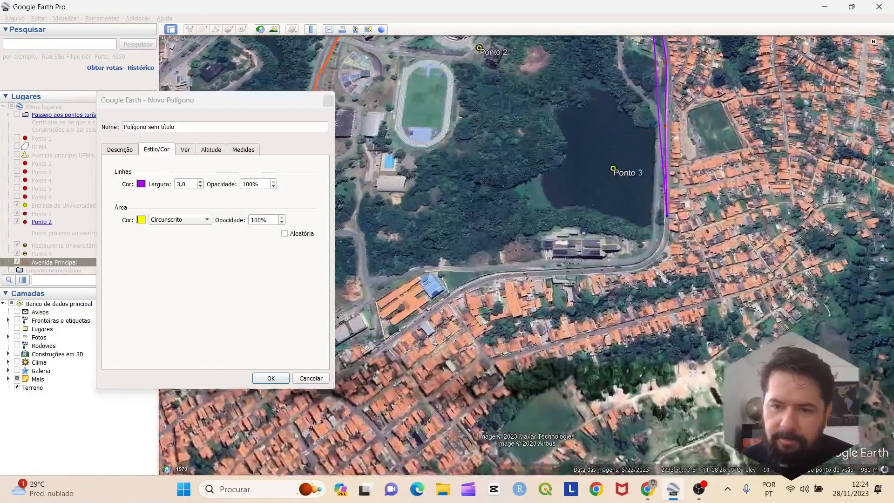
pyautogui.click(637, 254)
pyautogui.press('Left')
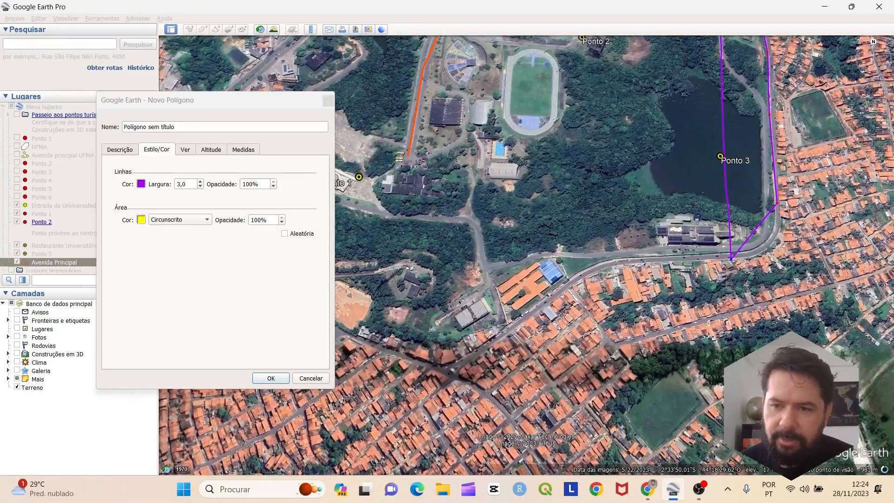
pyautogui.moveTo(731, 257); pyautogui.dragTo(766, 244)
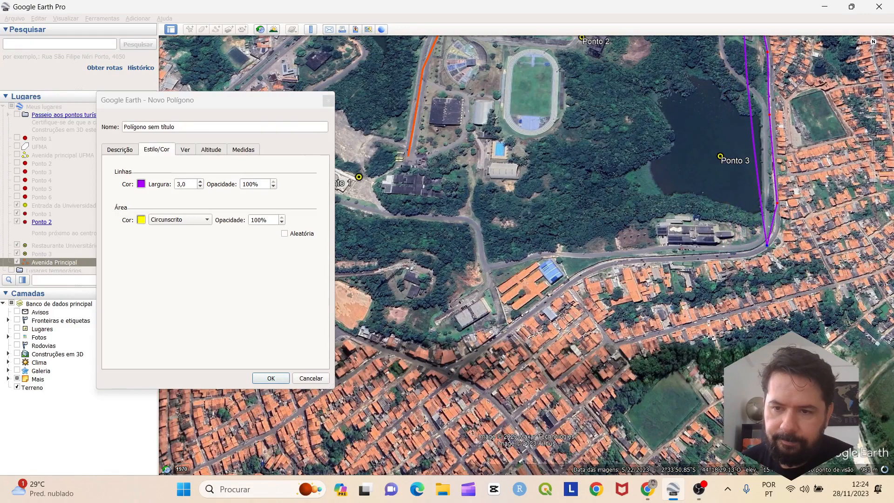
# Continue the outline westward along the southern road to the street junction
pyautogui.click(707, 257)
pyautogui.press('Left')
pyautogui.click(683, 262)
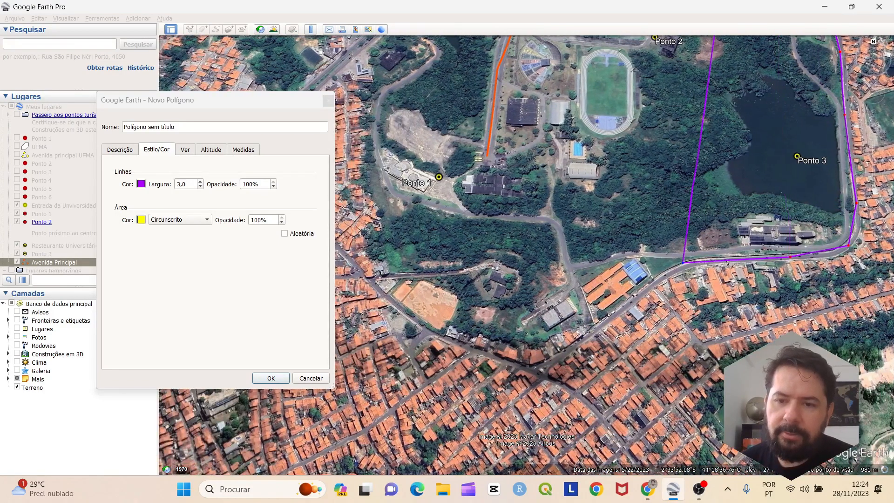
pyautogui.press('Left')
pyautogui.click(677, 318)
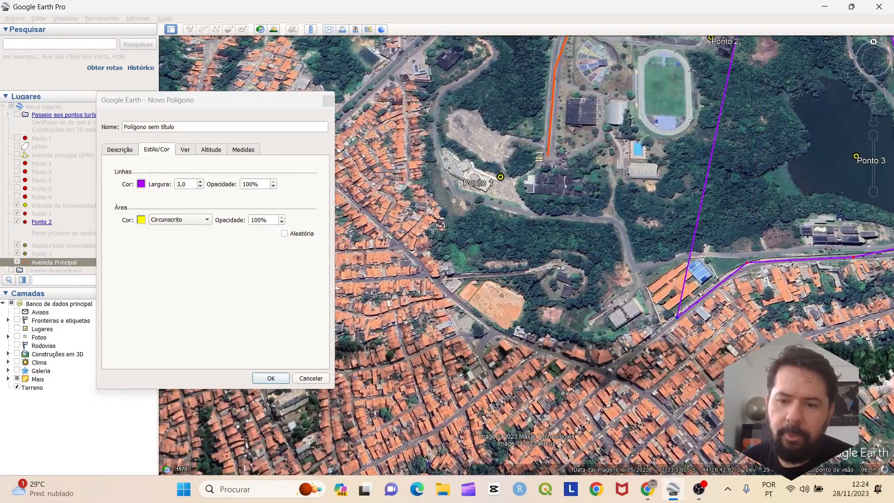
pyautogui.click(622, 366)
pyautogui.press('Left')
pyautogui.click(632, 355)
pyautogui.press('Left')
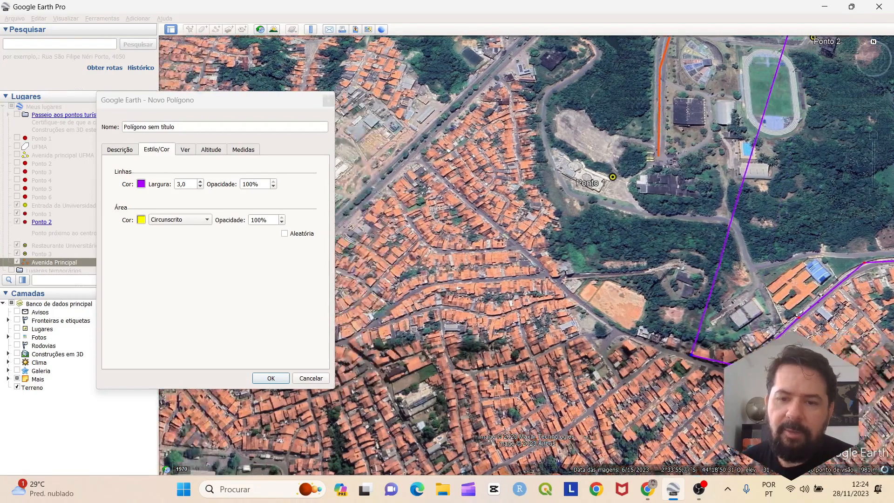
pyautogui.click(608, 318)
pyautogui.press('Left')
pyautogui.click(576, 241)
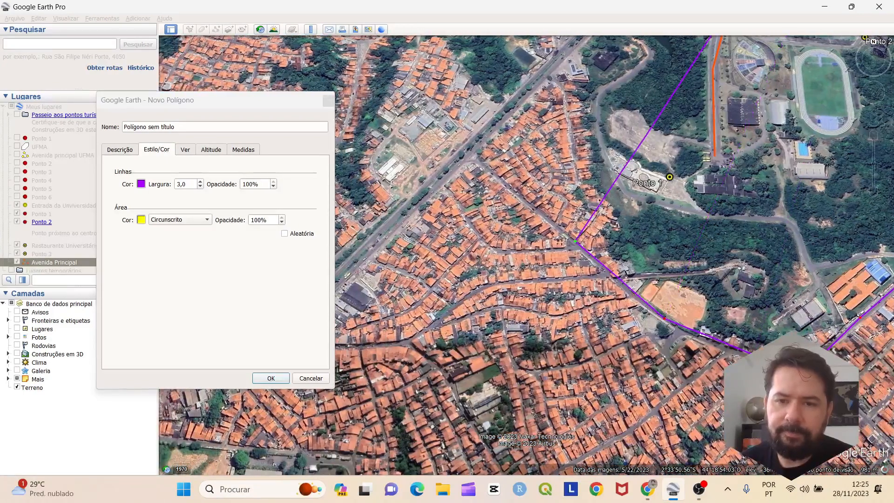
pyautogui.press('Left')
pyautogui.press('Up')
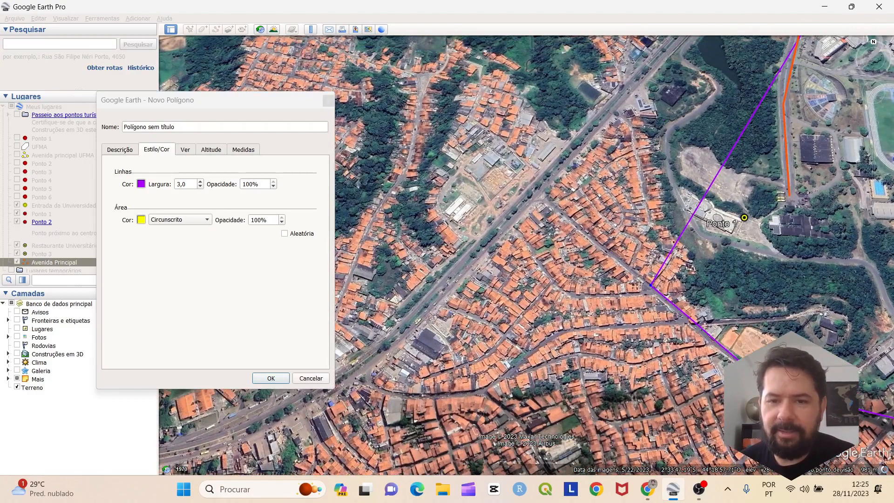
pyautogui.click(576, 226)
# Close the outline north along the avenue toward the university entrance and zoom out to check it
pyautogui.press('Up')
pyautogui.press('Up')
pyautogui.press('Right')
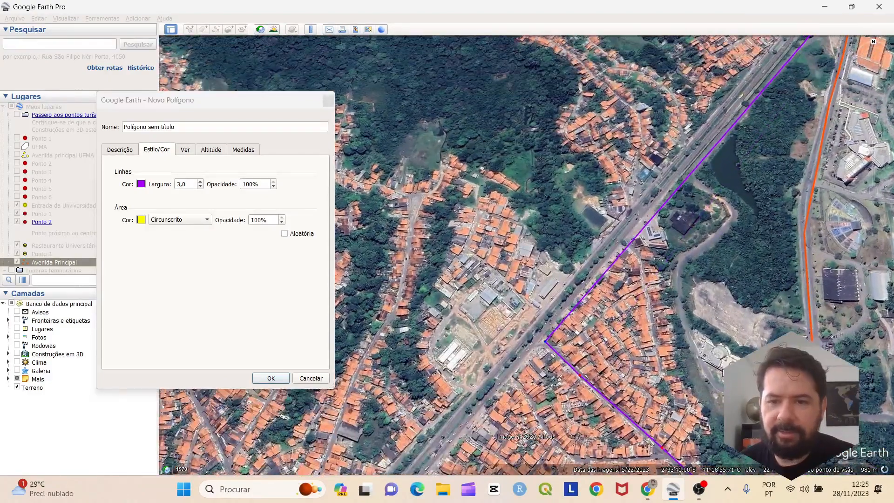
pyautogui.click(576, 274)
pyautogui.press('Up')
pyautogui.click(650, 257)
pyautogui.press('Up')
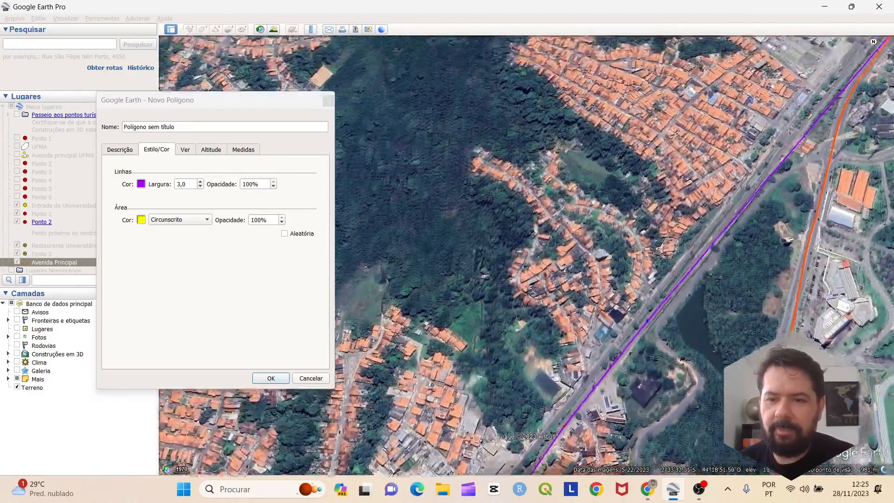
pyautogui.press('Right')
pyautogui.click(687, 255)
pyautogui.press('Up')
pyautogui.press('Right')
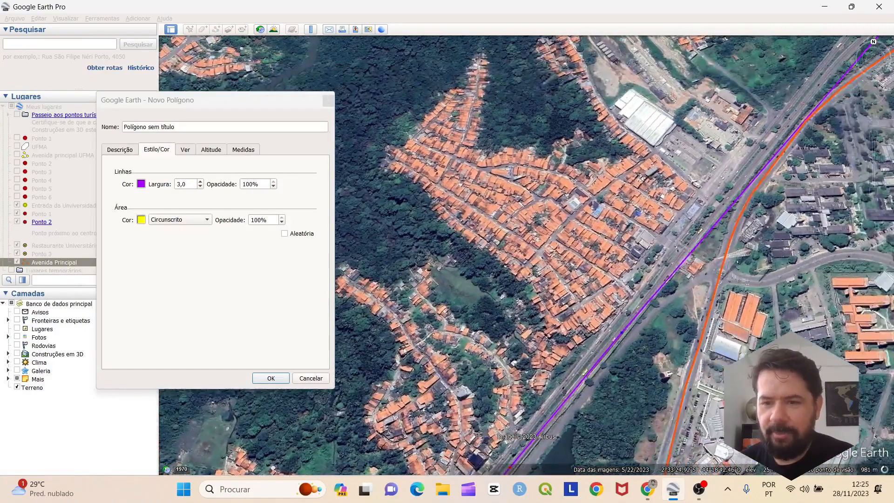
pyautogui.press('Up')
pyautogui.press('Right')
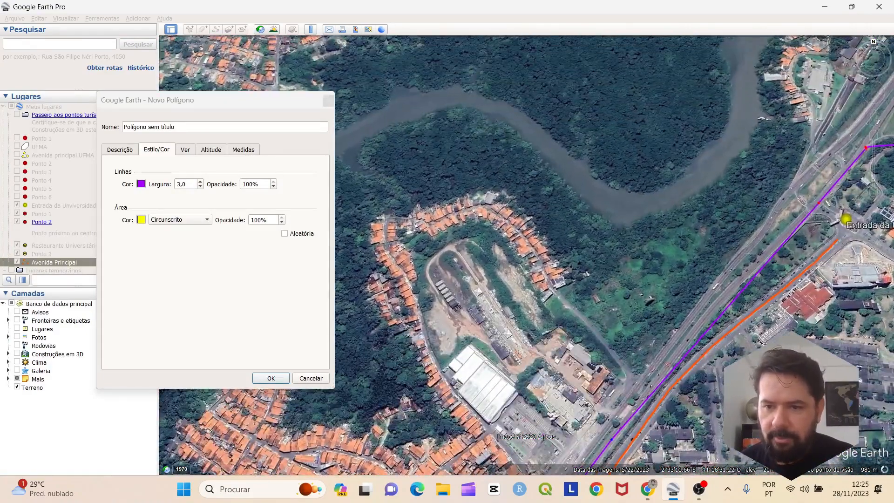
pyautogui.press('Right')
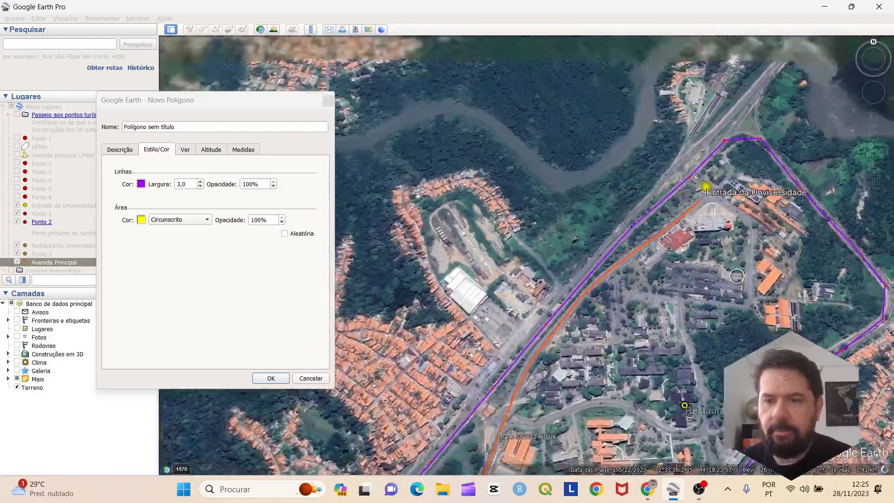
pyautogui.press('-')
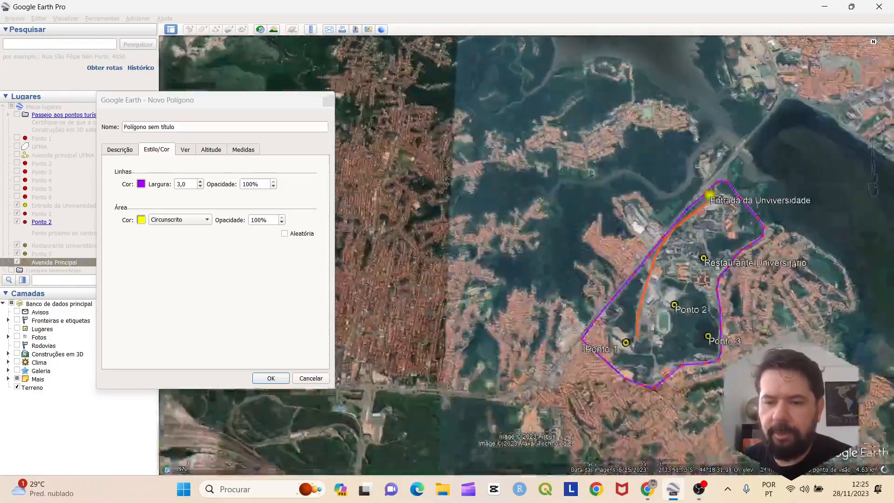
pyautogui.scroll(2, 695, 332)
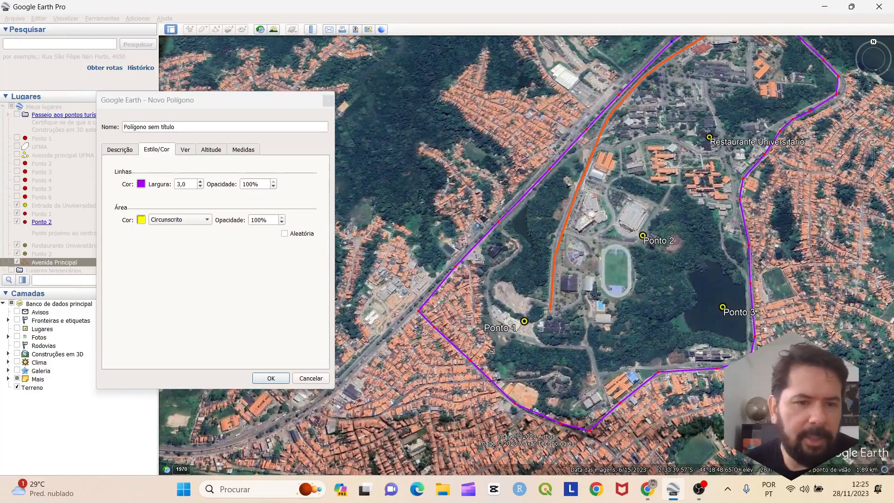
# Set the outline width to 4 and save the polygon as 'Polígono sem título'
pyautogui.click(178, 184)
pyautogui.write('4')
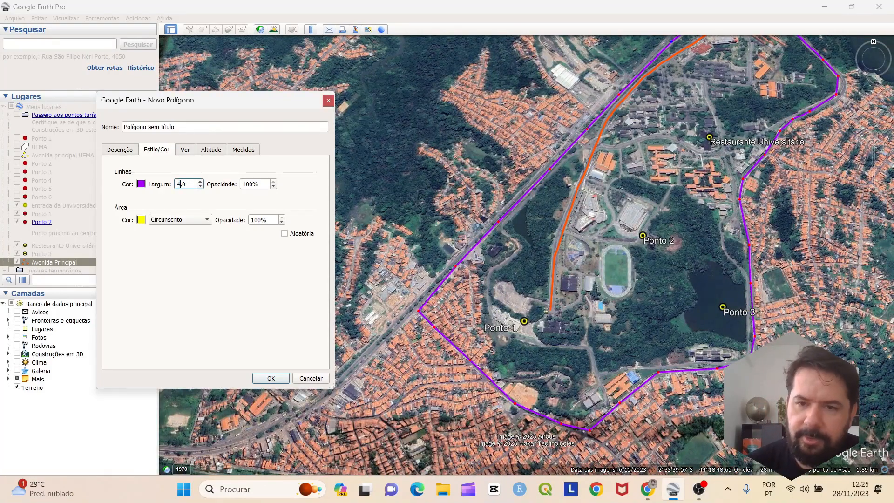
pyautogui.press('Return')
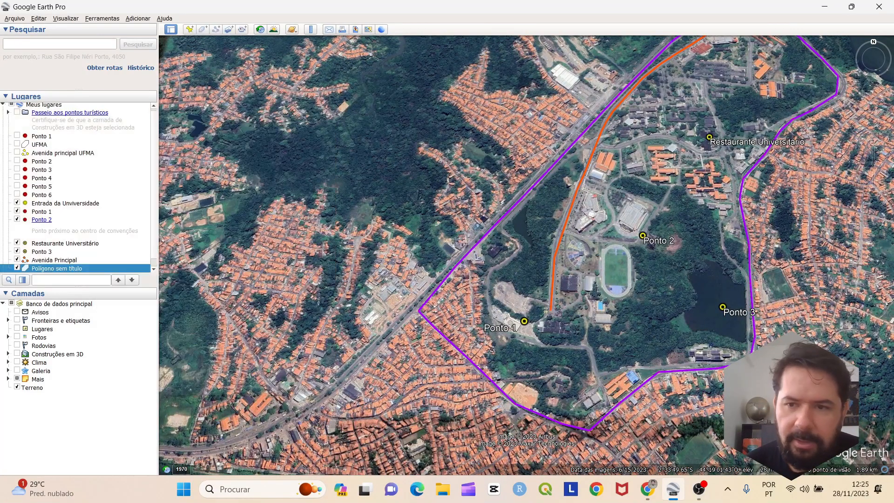
pyautogui.scroll(-4, 522, 292)
pyautogui.scroll(4, 596, 289)
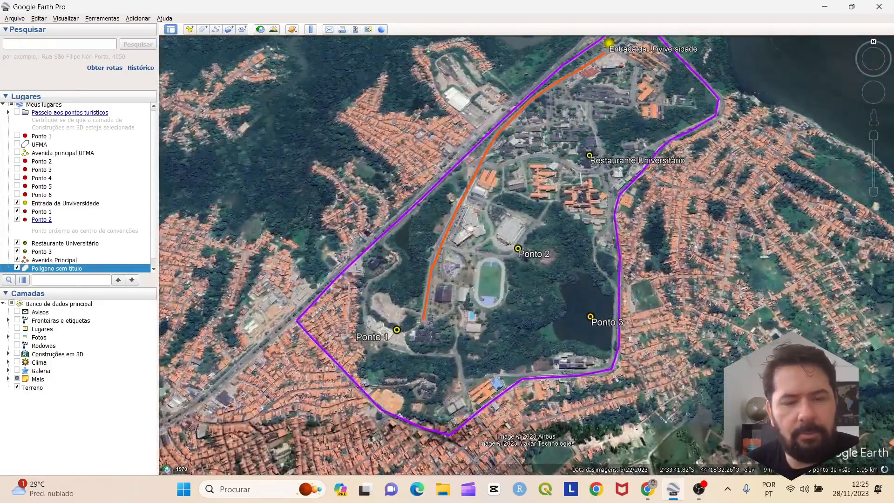
pyautogui.scroll(-4, 609, 276)
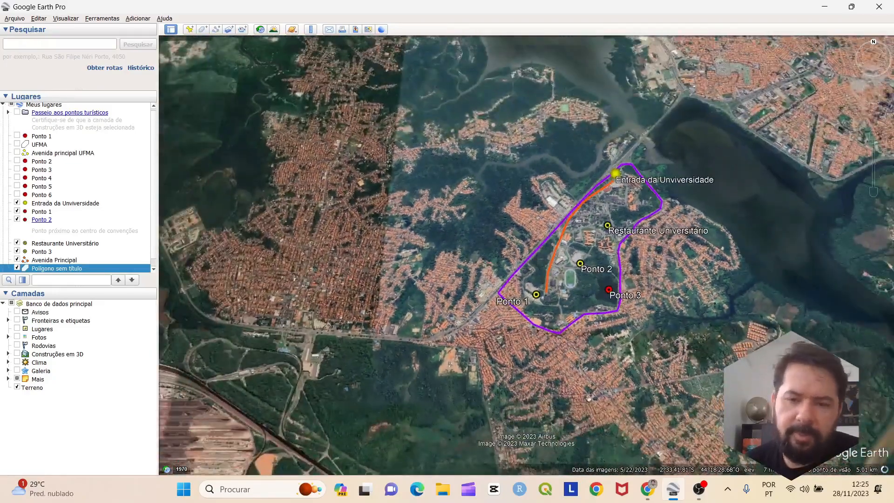
pyautogui.scroll(-1, 608, 276)
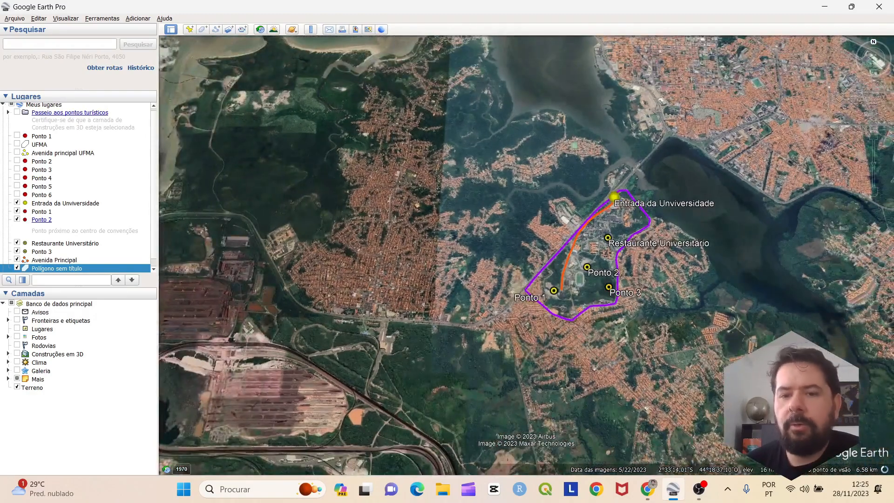
pyautogui.scroll(2, 542, 263)
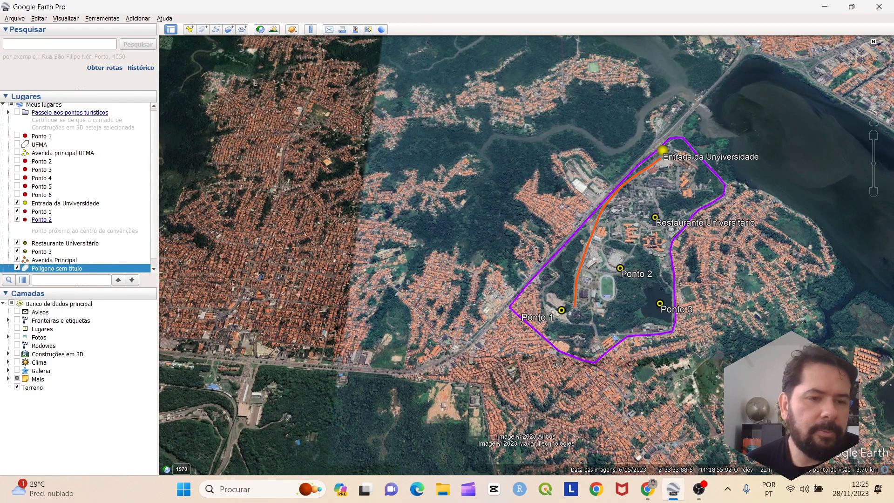
# Rename the polygon to 'UFMA' in its properties and reframe the map around campus
pyautogui.rightClick(50, 268)
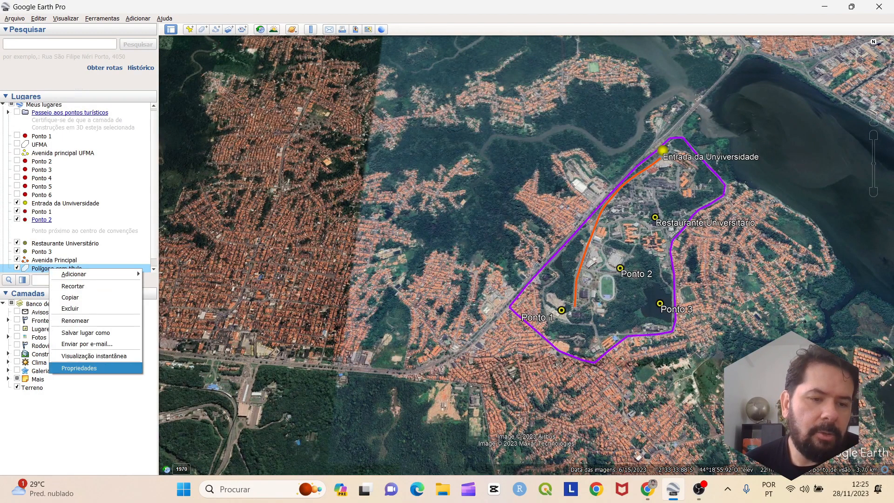
pyautogui.click(80, 368)
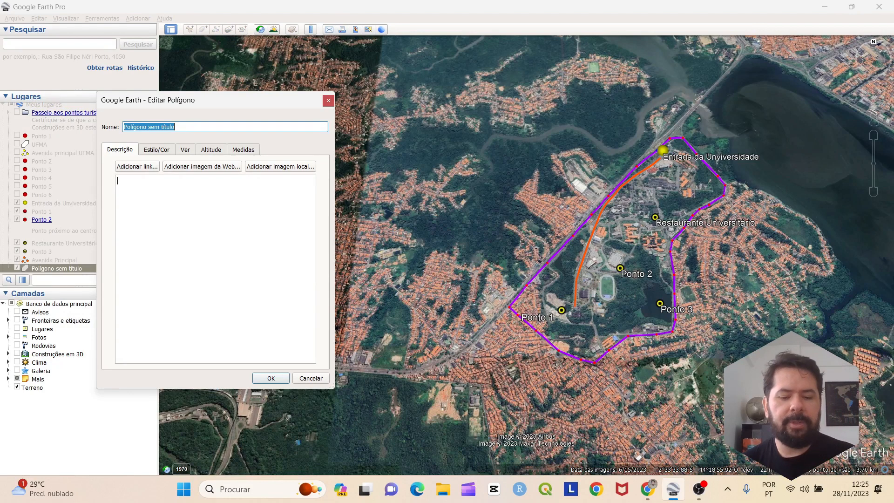
pyautogui.press('capslock')
pyautogui.write('UNIVERSIDADE')
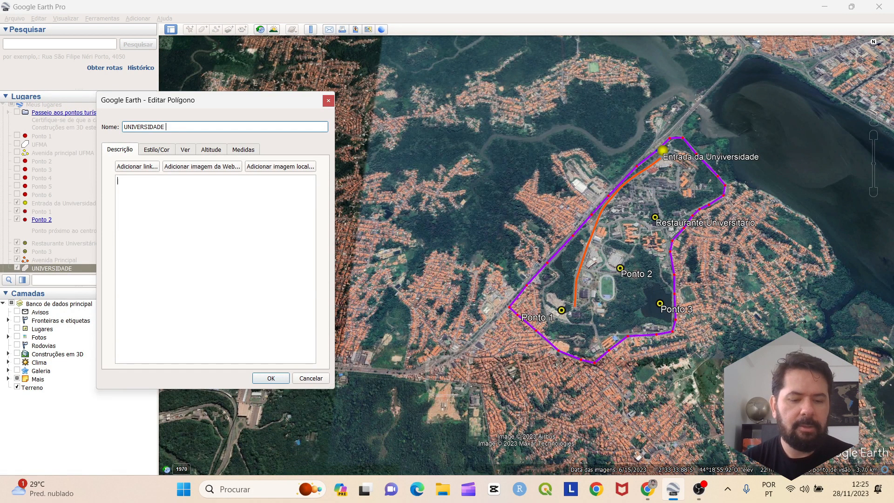
pyautogui.write(' FEDR')
pyautogui.press('BackSpace')
pyautogui.write('E')
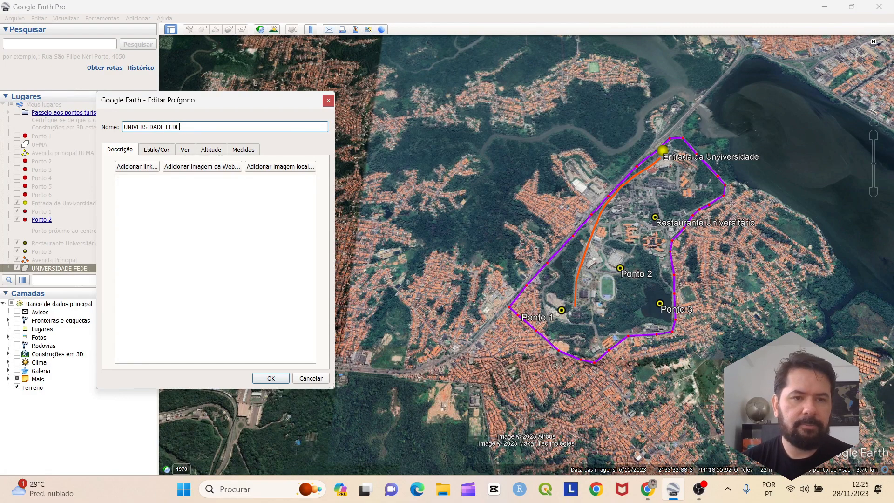
pyautogui.press('BackSpace')
pyautogui.press('BackSpace')
pyautogui.press('BackSpace')
pyautogui.press('BackSpace')
pyautogui.press('BackSpace')
pyautogui.press('BackSpace')
pyautogui.press('BackSpace')
pyautogui.press('BackSpace')
pyautogui.press('BackSpace')
pyautogui.press('BackSpace')
pyautogui.press('BackSpace')
pyautogui.press('BackSpace')
pyautogui.press('BackSpace')
pyautogui.press('BackSpace')
pyautogui.press('BackSpace')
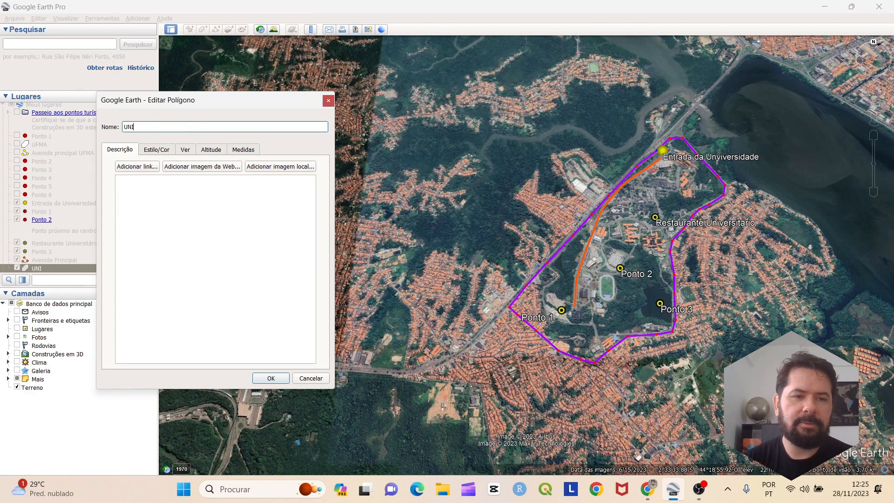
pyautogui.write('FMA')
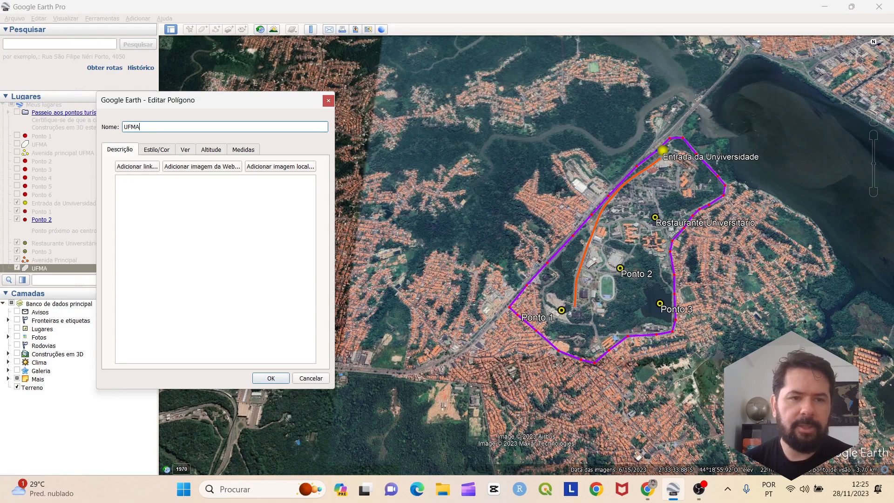
pyautogui.press('Return')
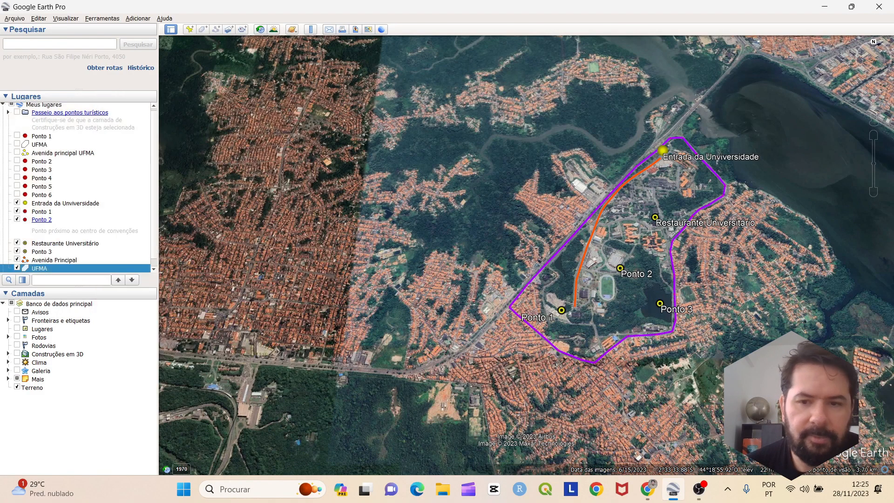
pyautogui.scroll(-4, 527, 261)
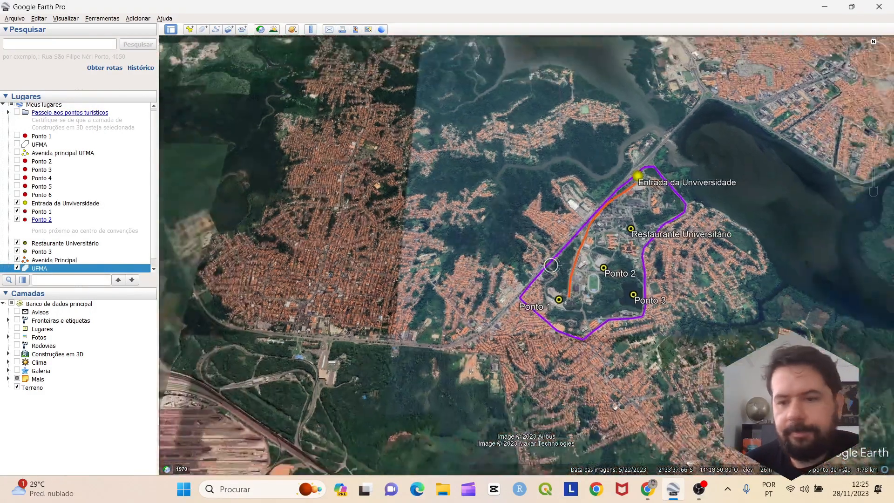
pyautogui.moveTo(689, 282); pyautogui.dragTo(638, 315)
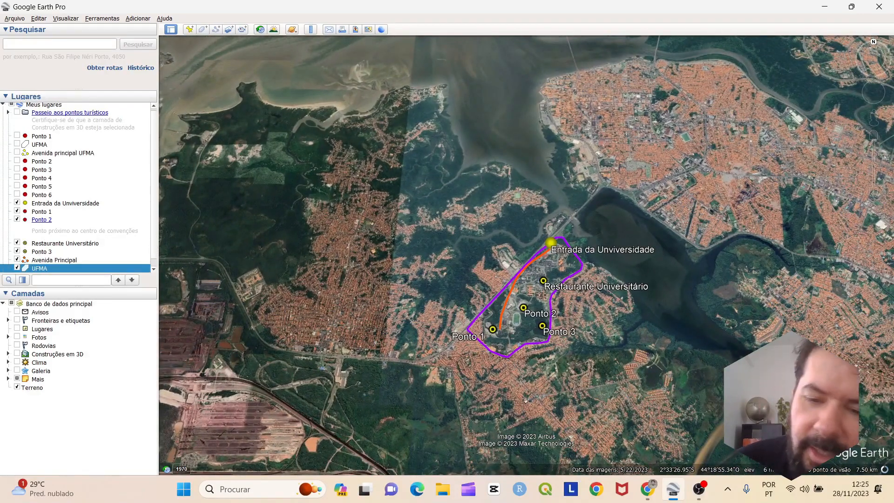
pyautogui.scroll(4, 476, 278)
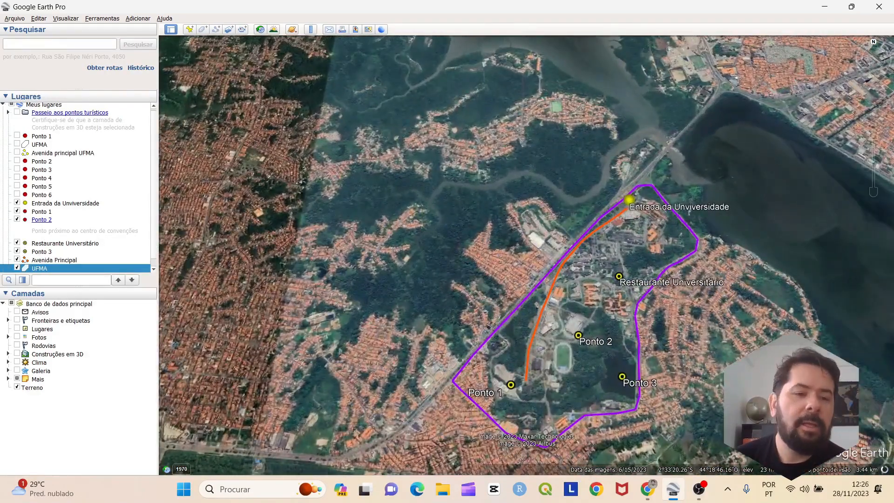
# Give the UFMA polygon a purple Sólido+circunscrito area fill and begin editing the area opacity
pyautogui.rightClick(46, 268)
pyautogui.click(78, 370)
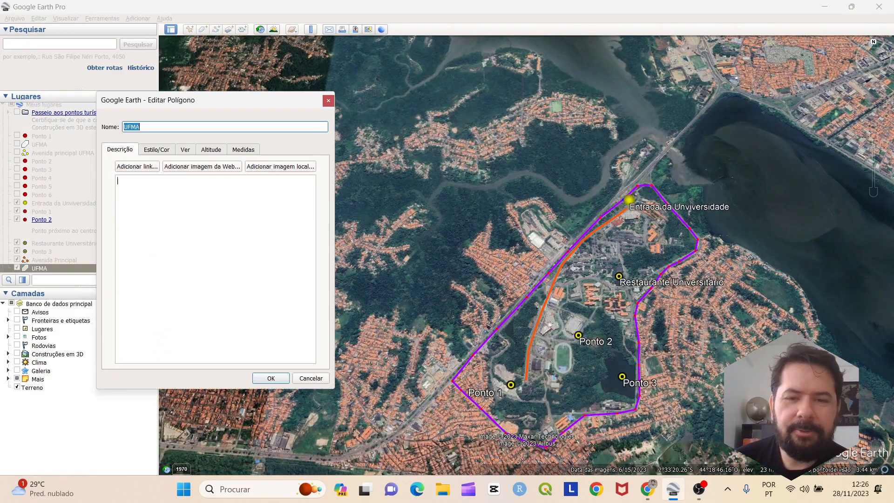
pyautogui.click(157, 150)
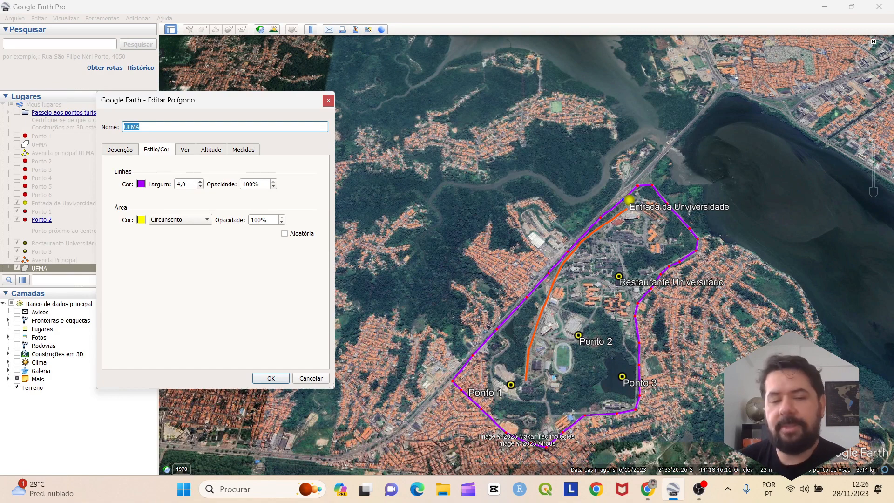
pyautogui.click(179, 219)
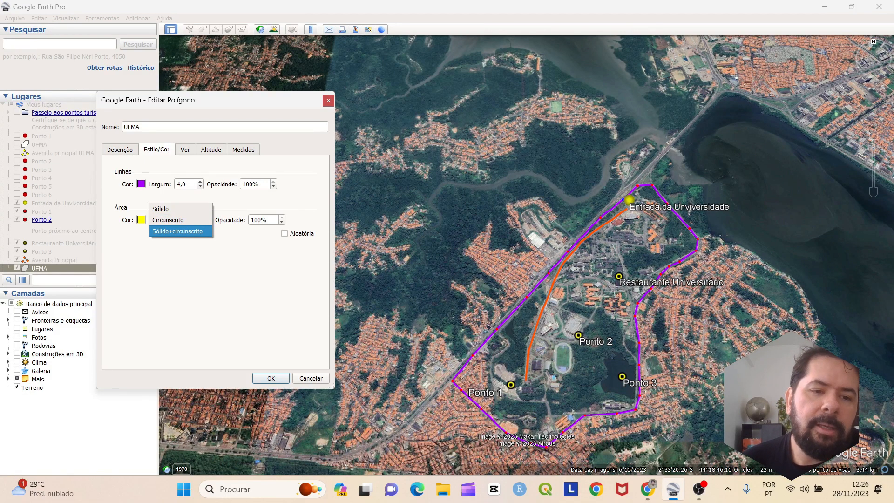
pyautogui.press('Return')
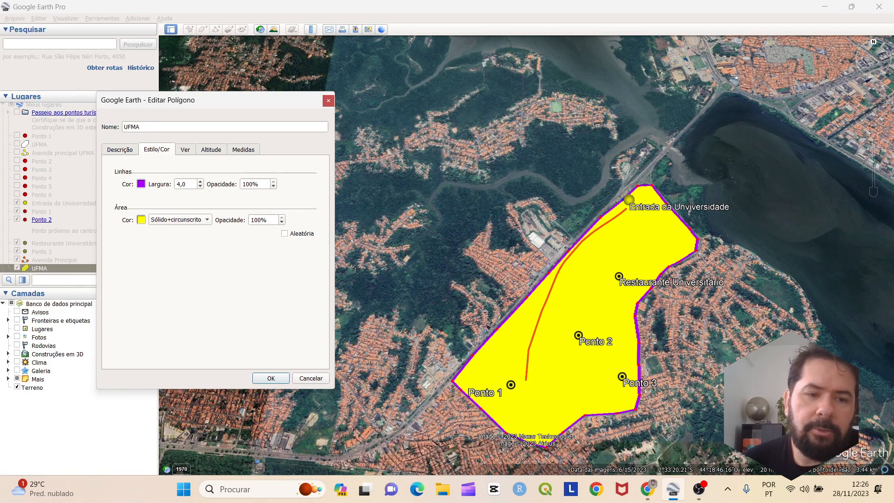
pyautogui.click(141, 220)
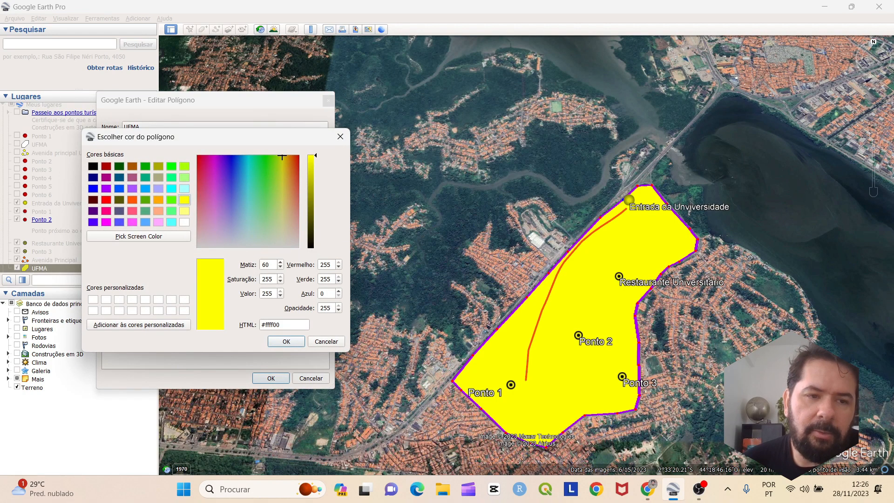
pyautogui.click(132, 188)
pyautogui.press('Return')
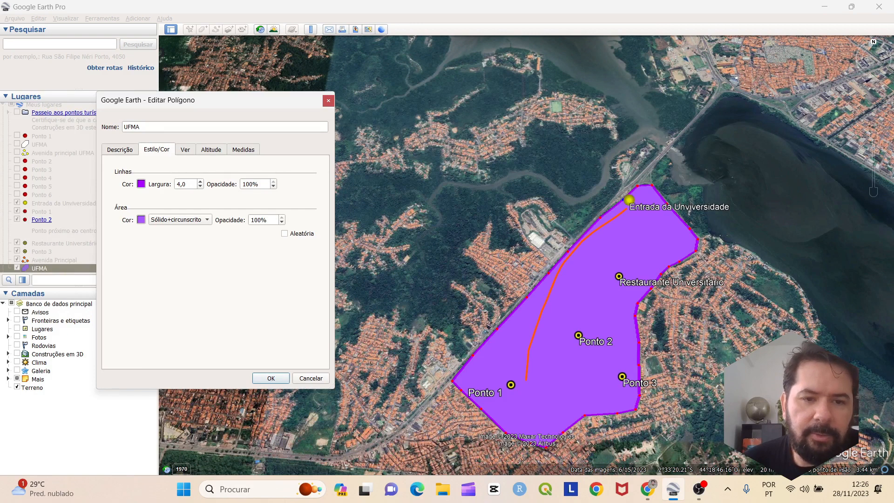
pyautogui.moveTo(259, 220); pyautogui.dragTo(250, 220)
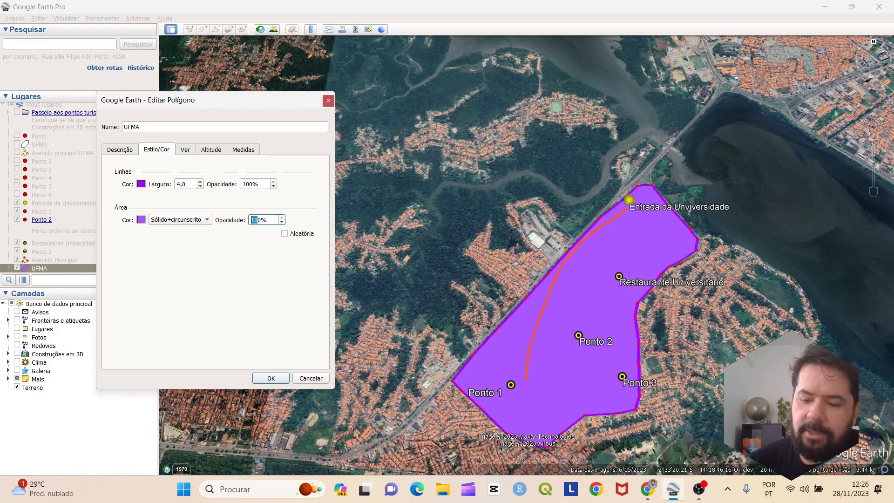
pyautogui.write('9')
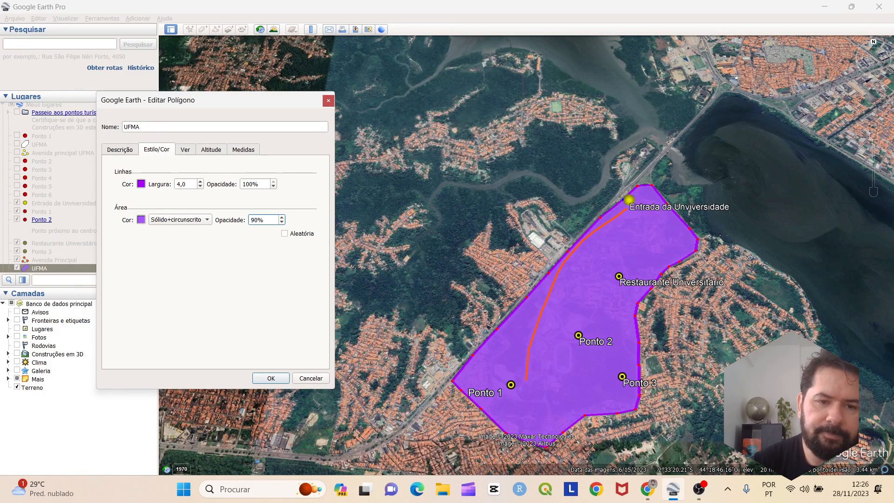
pyautogui.press('BackSpace')
# Finish the area opacity at 20%, apply the style edits, and frame the campus
pyautogui.write('2')
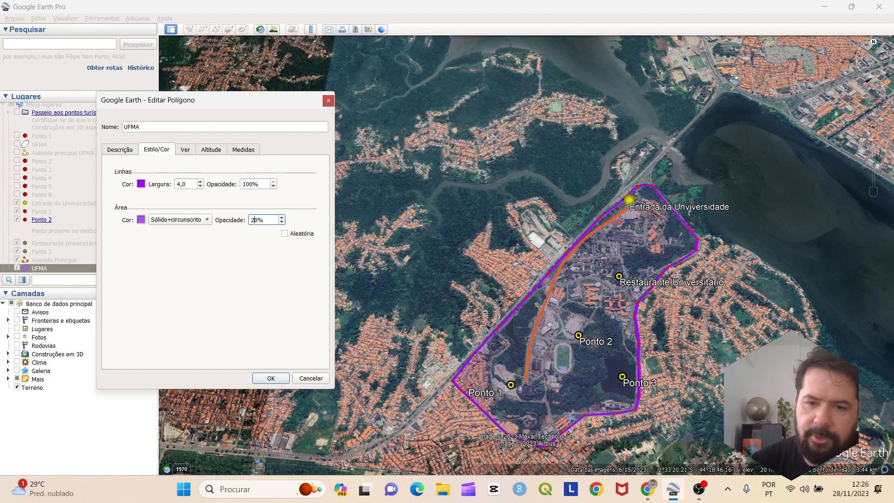
pyautogui.press('Return')
pyautogui.scroll(-5, 603, 291)
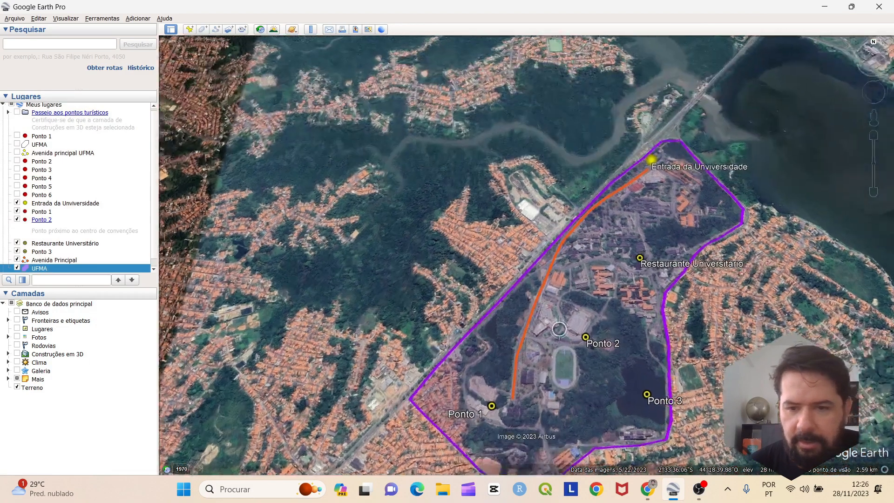
pyautogui.scroll(-3, 603, 291)
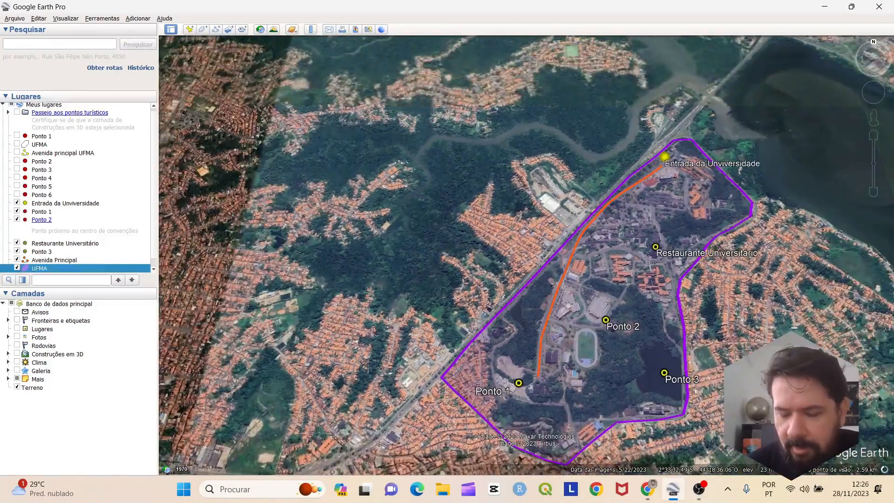
pyautogui.moveTo(602, 291); pyautogui.dragTo(526, 265)
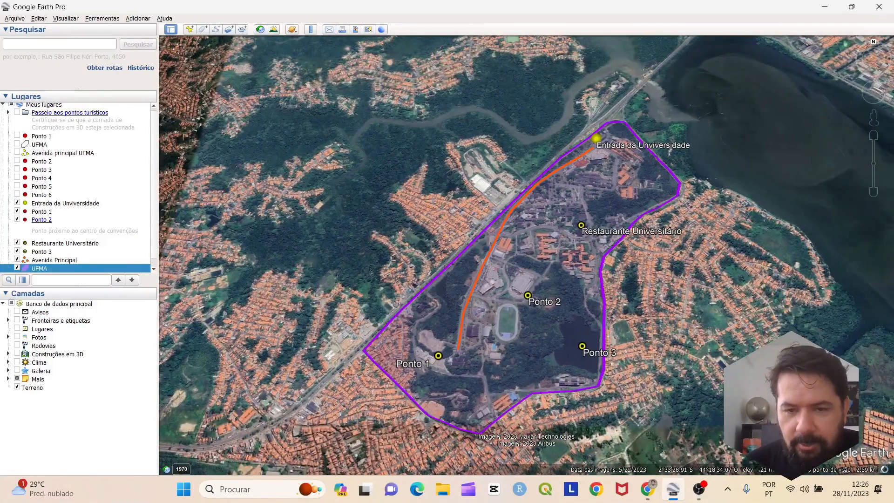
pyautogui.moveTo(526, 264); pyautogui.dragTo(511, 274)
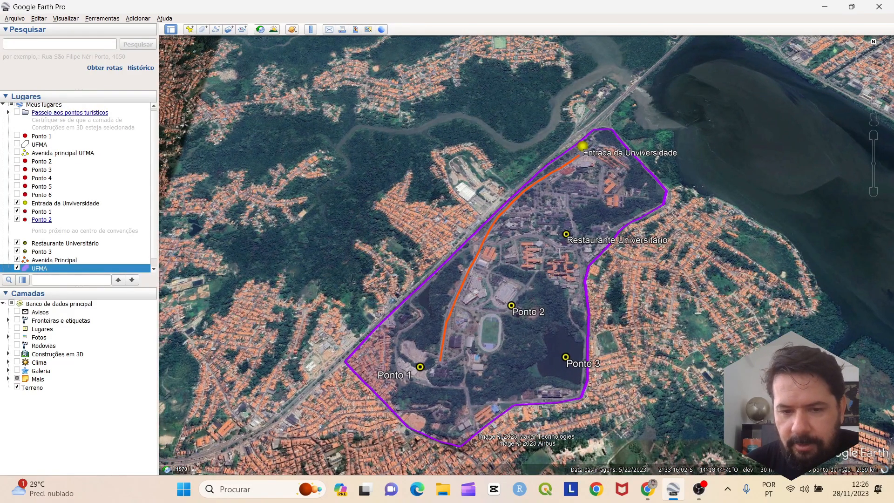
pyautogui.scroll(4, 451, 363)
pyautogui.scroll(-4, 516, 322)
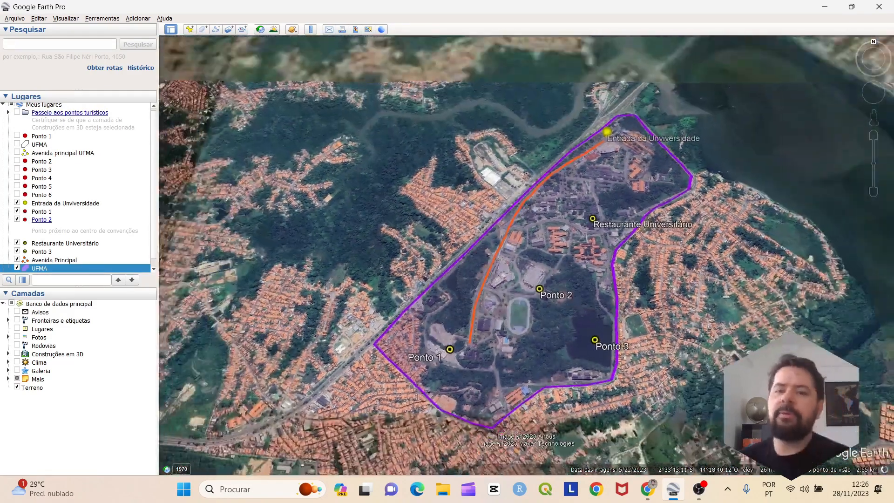
pyautogui.scroll(-4, 517, 319)
pyautogui.scroll(4, 517, 320)
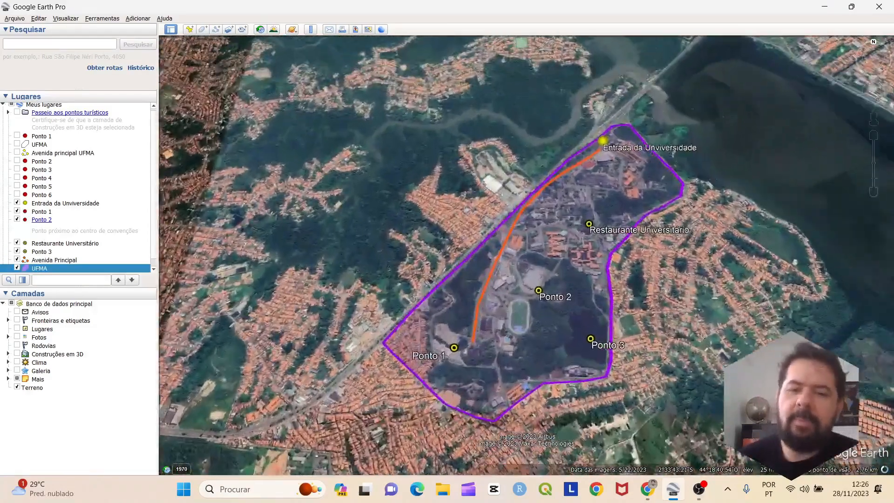
pyautogui.scroll(2, 514, 322)
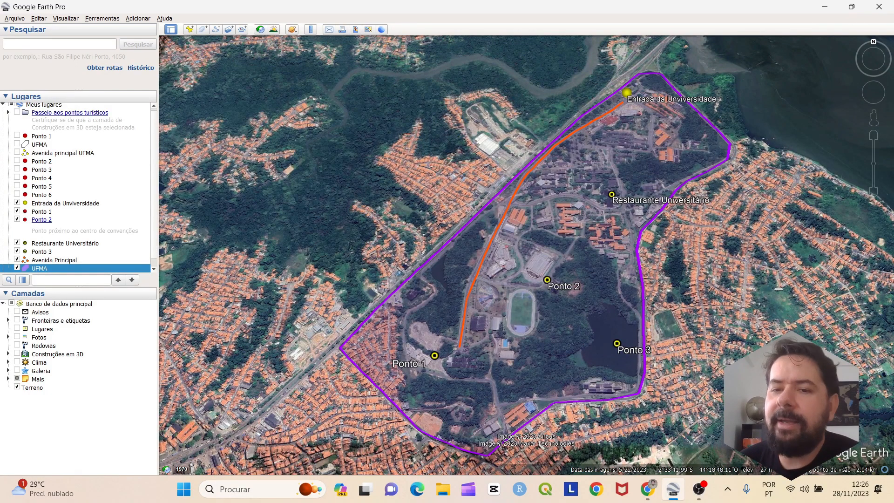
pyautogui.scroll(-5, 442, 315)
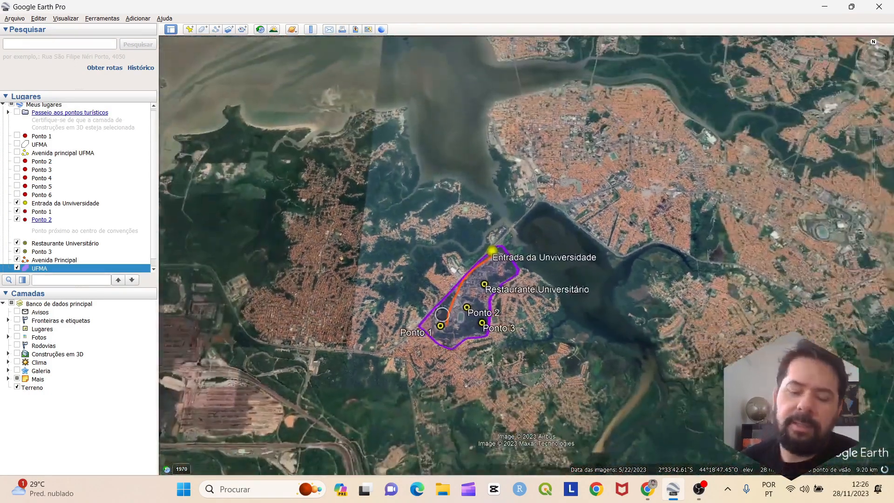
pyautogui.scroll(3, 442, 316)
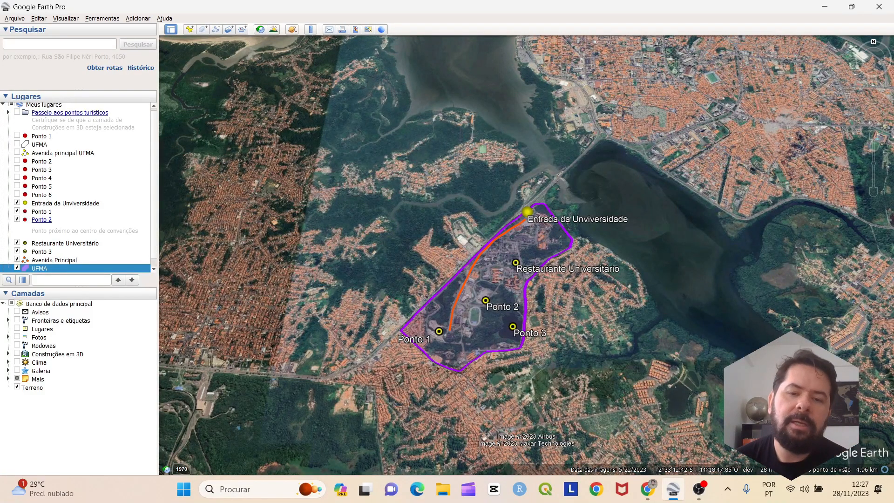
pyautogui.scroll(-2, 440, 329)
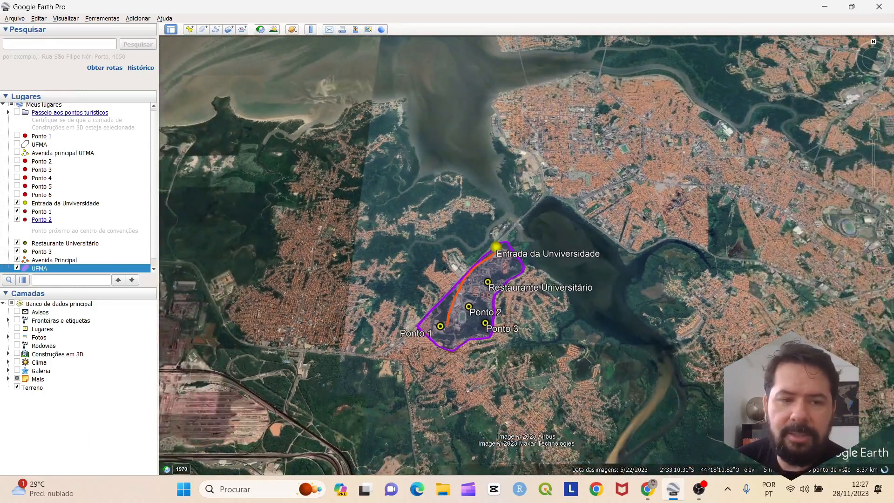
pyautogui.scroll(-1, 75, 187)
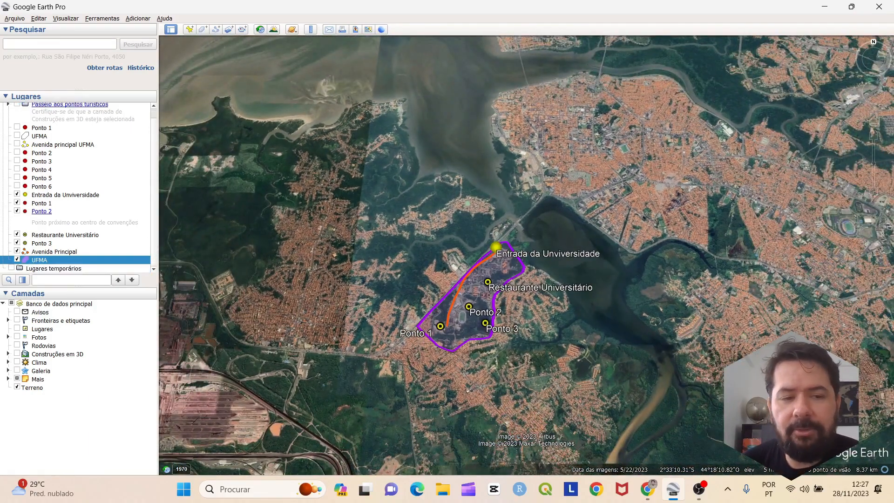
# Save the Avenida Principal path as a Kml (*.kml) file in Ambiente de trabalho
pyautogui.rightClick(91, 260)
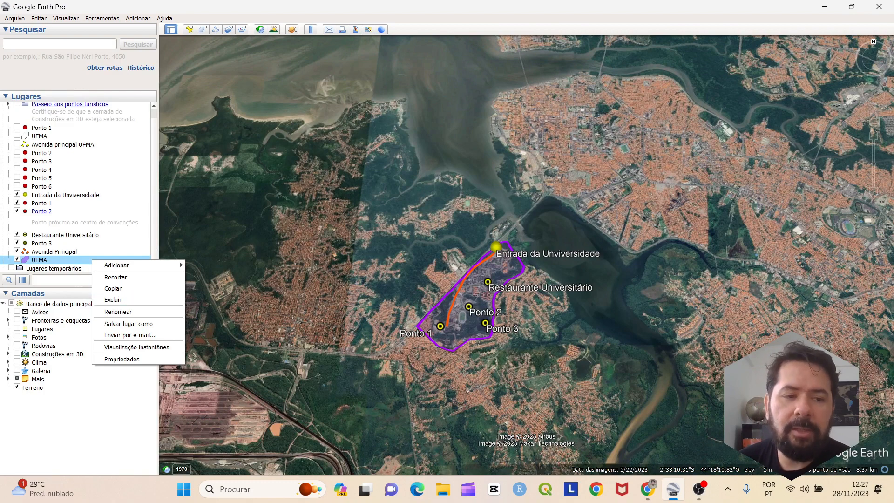
pyautogui.click(68, 251)
pyautogui.rightClick(68, 252)
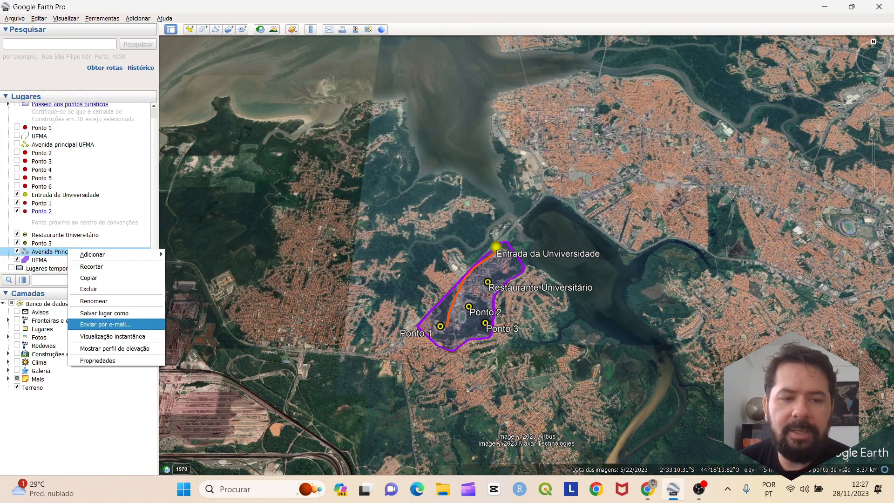
pyautogui.click(104, 313)
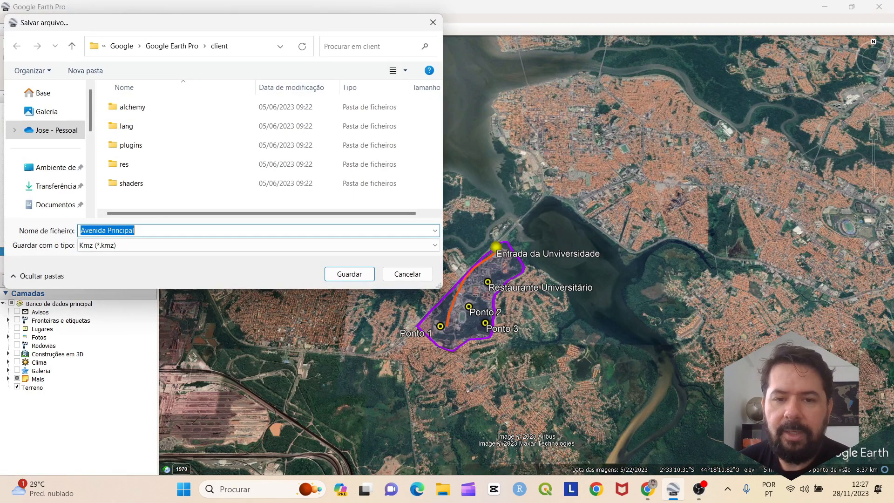
pyautogui.click(140, 246)
pyautogui.click(135, 266)
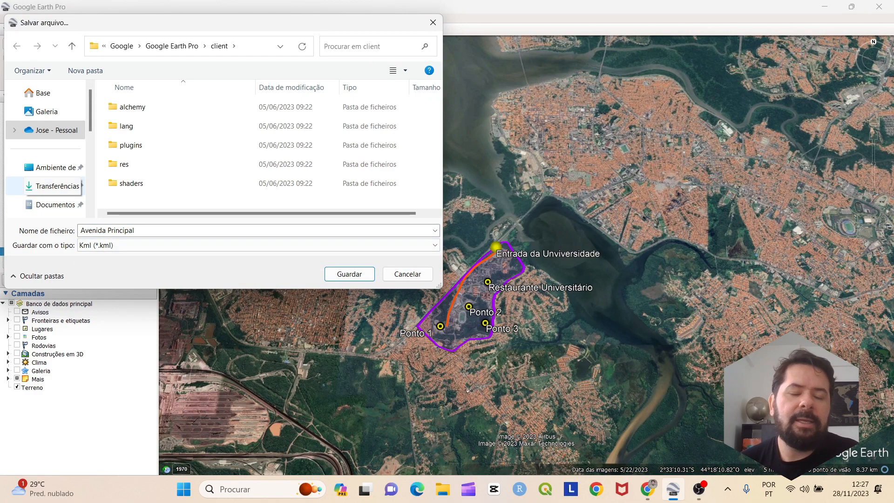
pyautogui.click(56, 168)
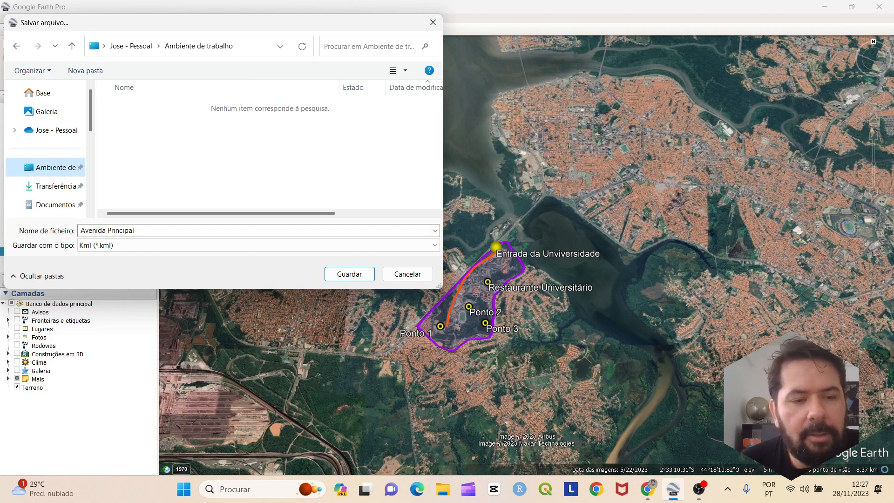
pyautogui.click(259, 245)
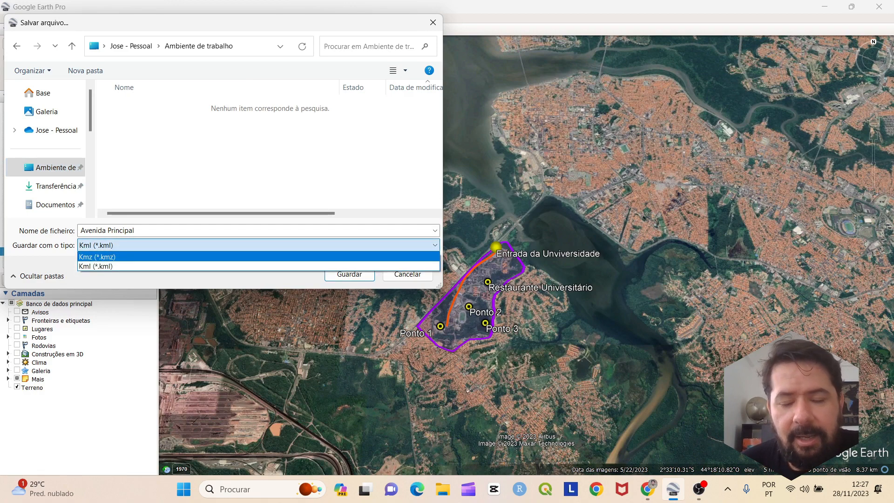
pyautogui.click(259, 267)
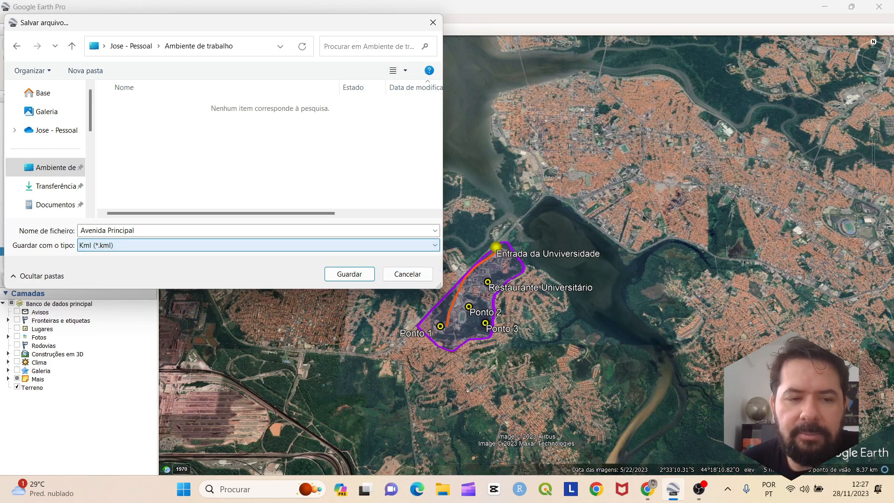
pyautogui.click(349, 273)
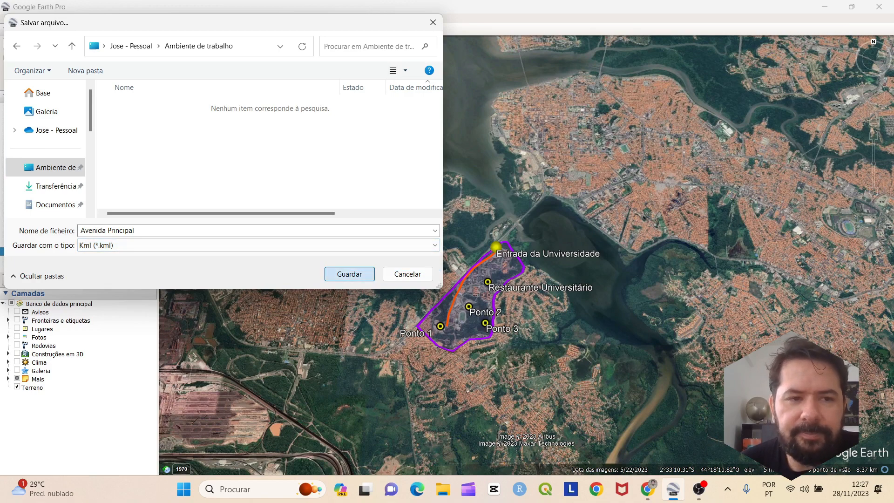
# Save the Restaurante Universitário and Ponto 3 placemarks as KML files
pyautogui.rightClick(65, 235)
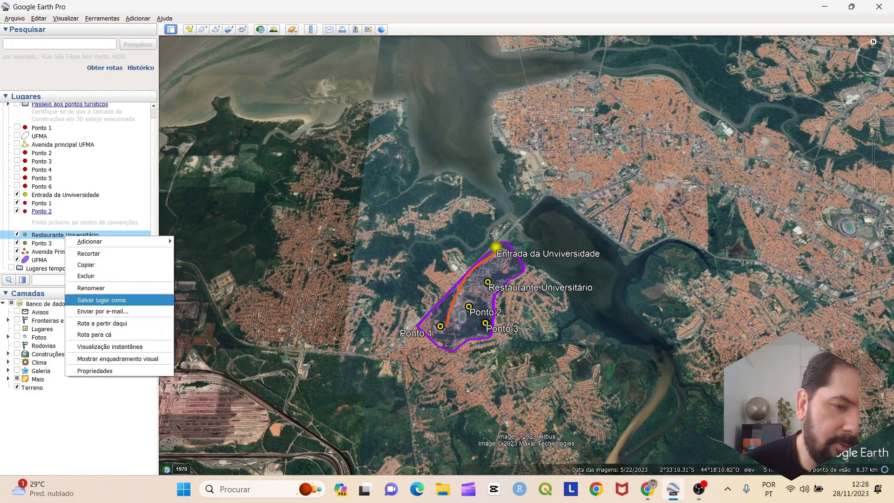
pyautogui.press('Return')
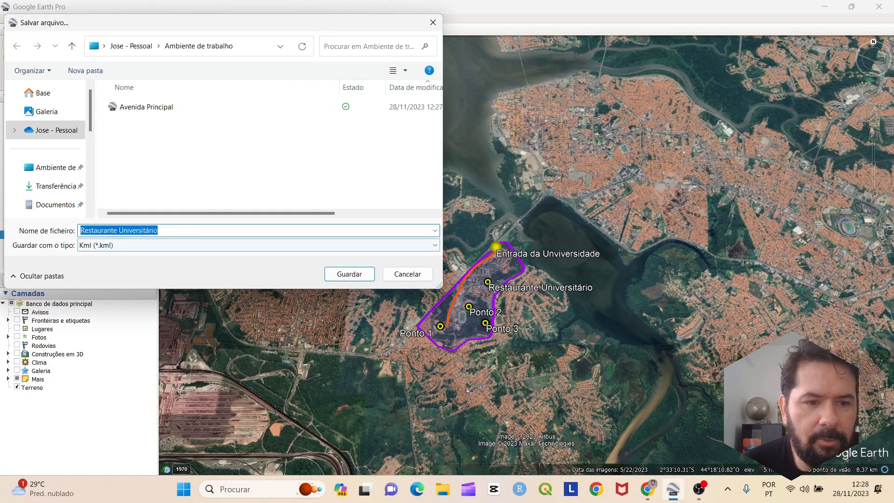
pyautogui.press('Return')
pyautogui.rightClick(63, 244)
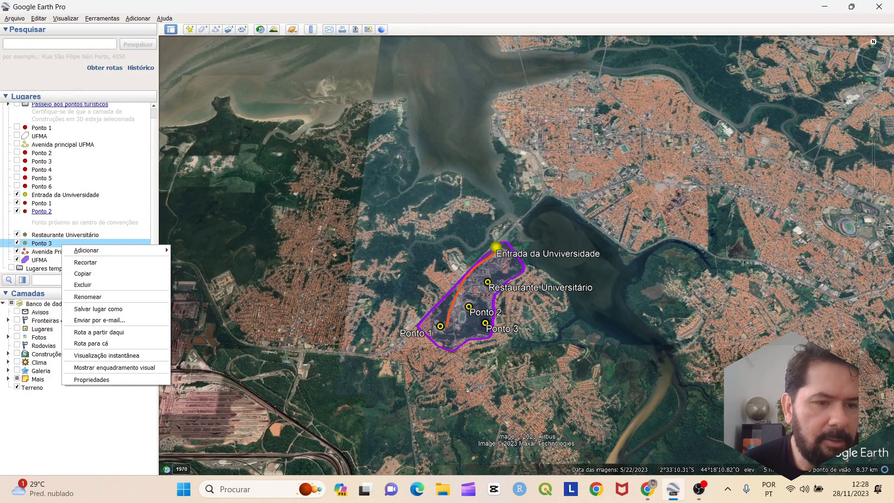
pyautogui.click(98, 308)
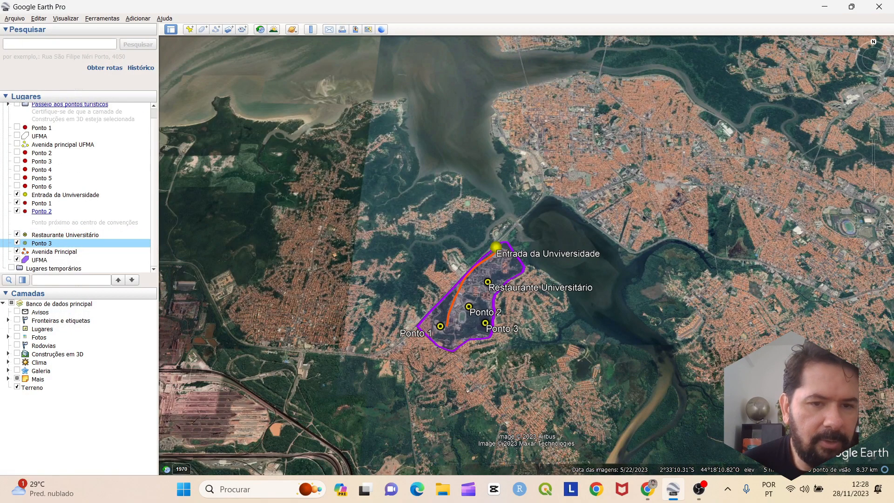
pyautogui.click(349, 274)
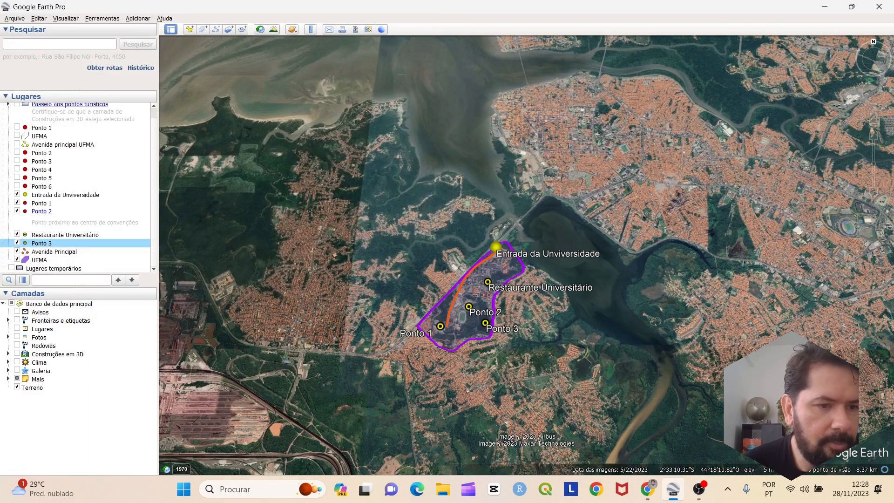
# Save Ponto 2 and Ponto 1 as KML files, then show the desktop
pyautogui.rightClick(52, 212)
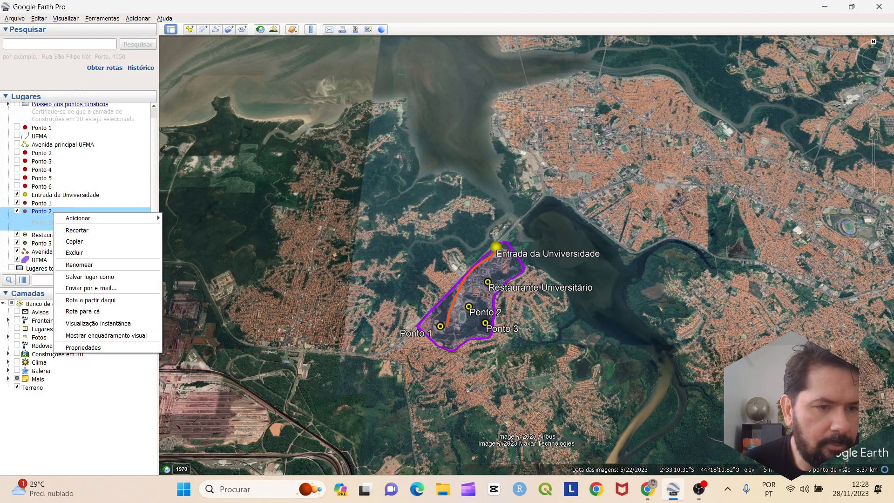
pyautogui.click(90, 276)
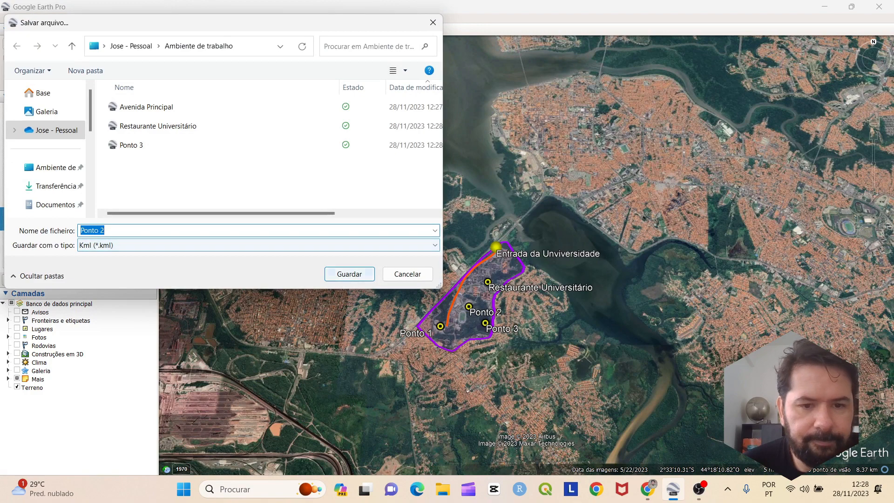
pyautogui.click(351, 274)
pyautogui.rightClick(42, 203)
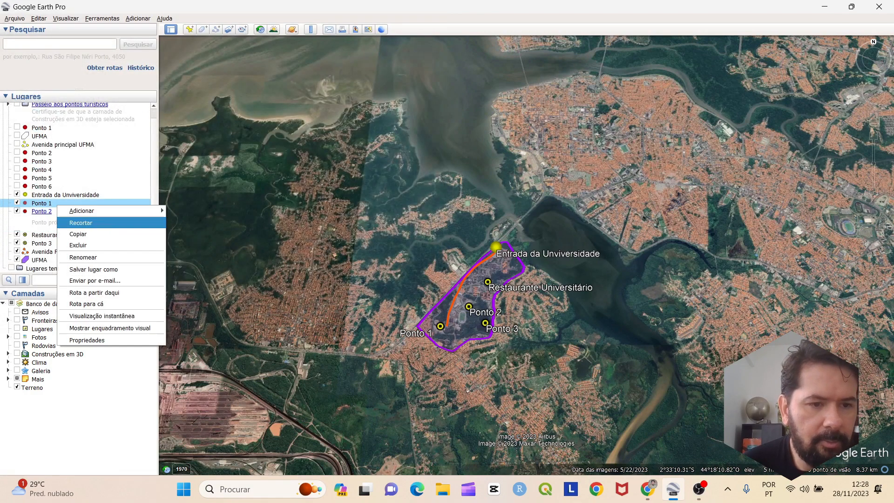
pyautogui.click(90, 269)
pyautogui.click(350, 274)
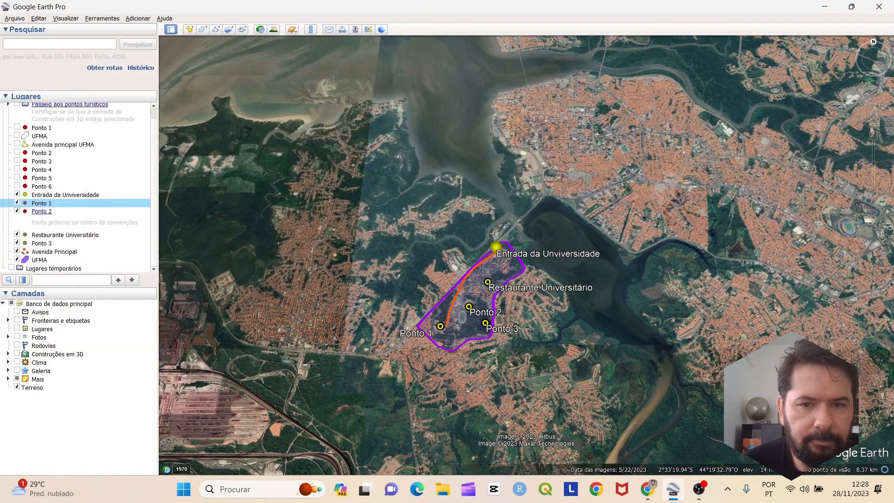
pyautogui.press('super+d')
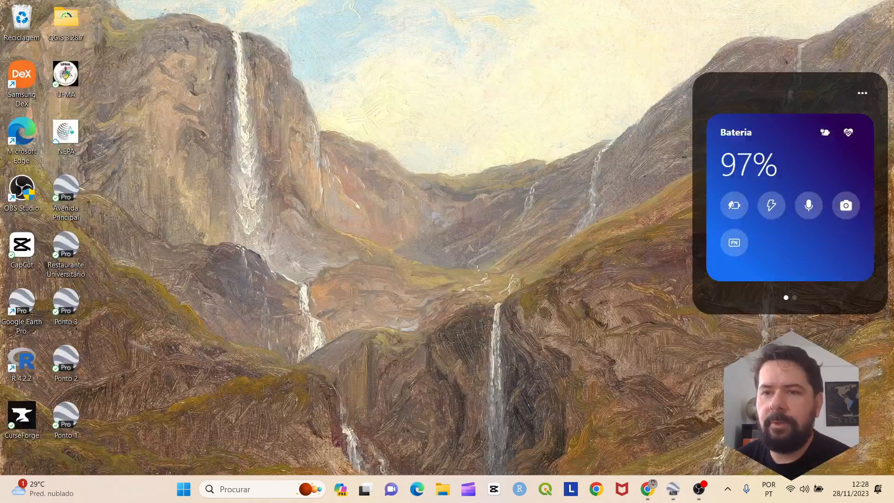
# Group the Avenida Principal, Restaurante Universitário and Ponto 1–3 files in the desktop centre, then return to Google Earth Pro
pyautogui.moveTo(65, 188); pyautogui.dragTo(331, 131)
pyautogui.moveTo(66, 247); pyautogui.dragTo(375, 132)
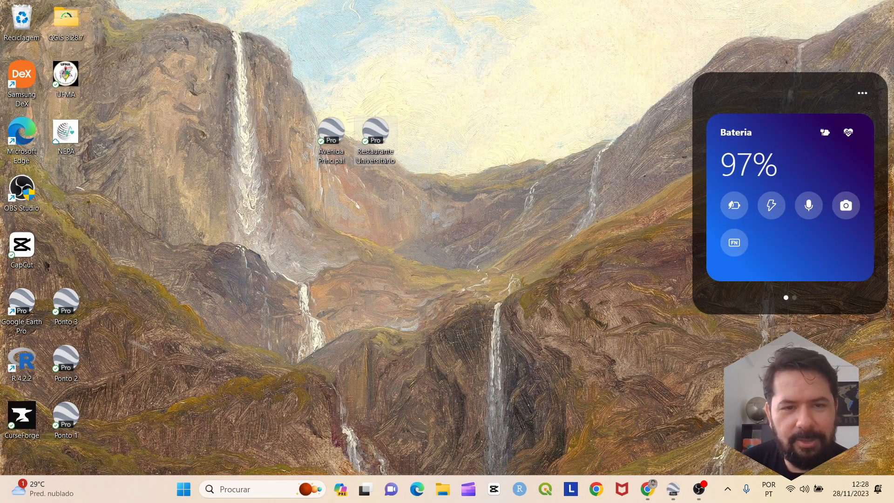
pyautogui.moveTo(65, 303); pyautogui.dragTo(464, 140)
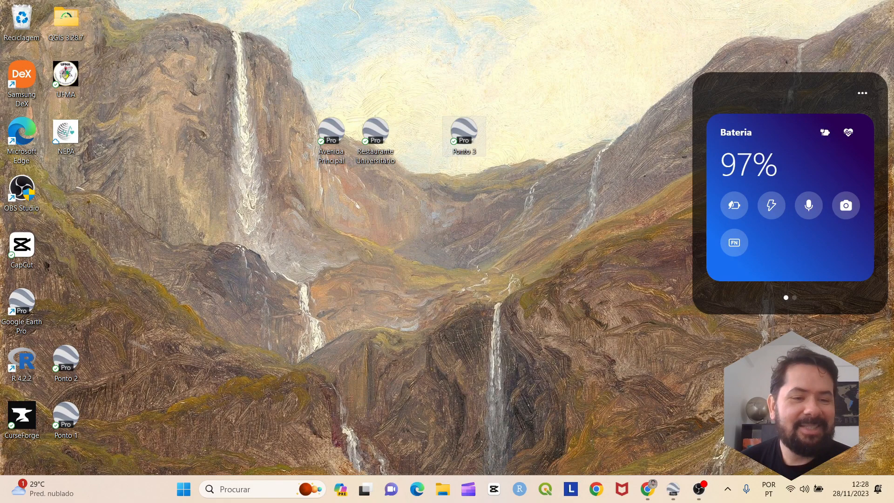
pyautogui.moveTo(65, 361); pyautogui.dragTo(420, 188)
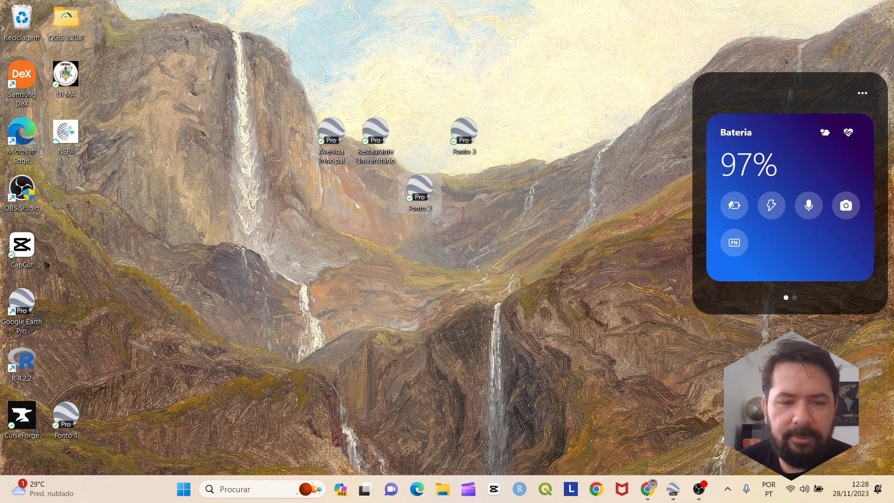
pyautogui.moveTo(66, 416); pyautogui.dragTo(464, 189)
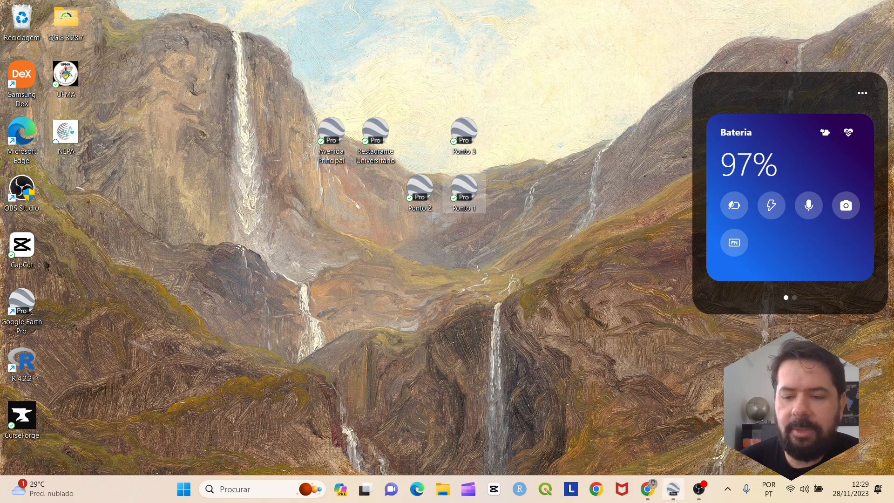
pyautogui.click(674, 489)
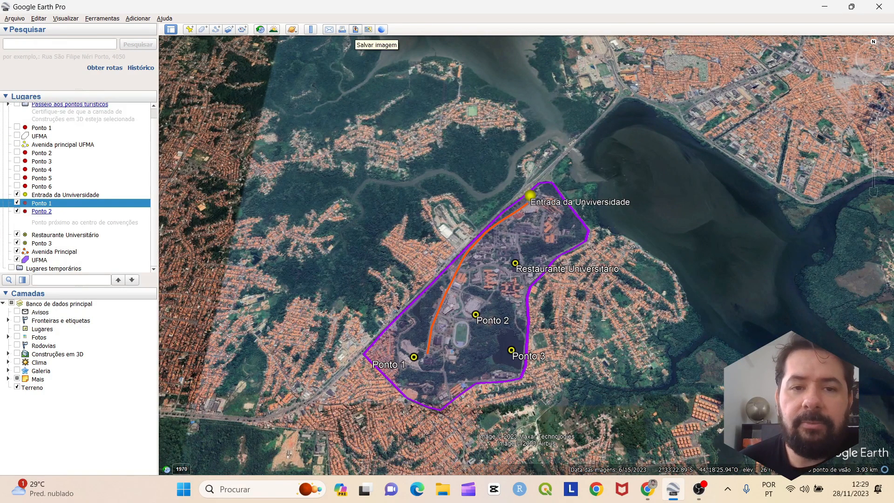
# Start the image export layout and title the map 'UFMA'
pyautogui.click(355, 29)
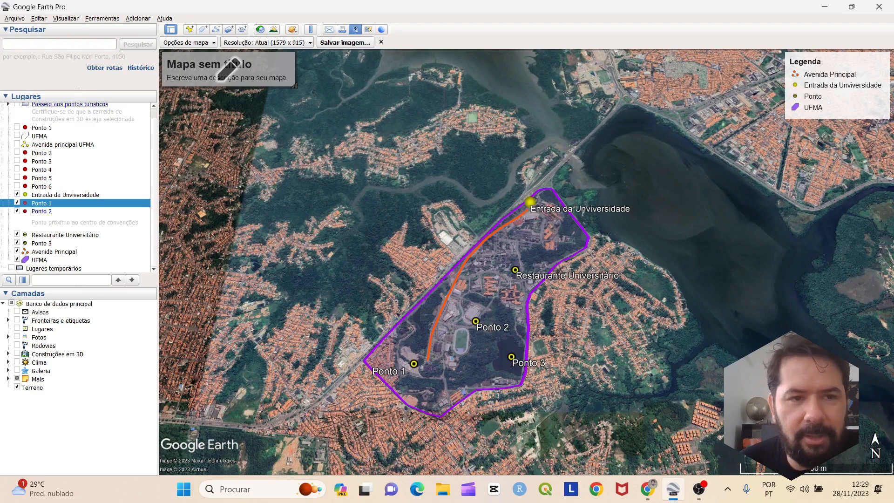
pyautogui.doubleClick(232, 65)
pyautogui.write('u')
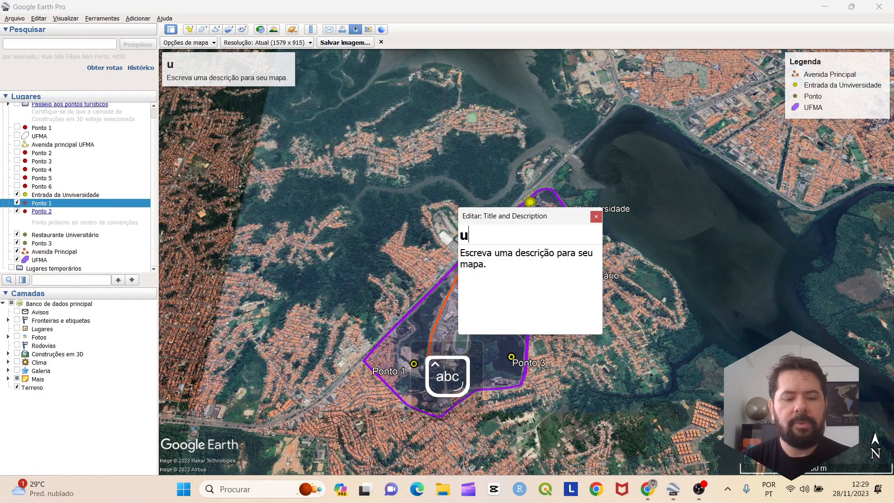
pyautogui.write('fma')
pyautogui.press('BackSpace')
pyautogui.press('BackSpace')
pyautogui.press('BackSpace')
pyautogui.press('BackSpace')
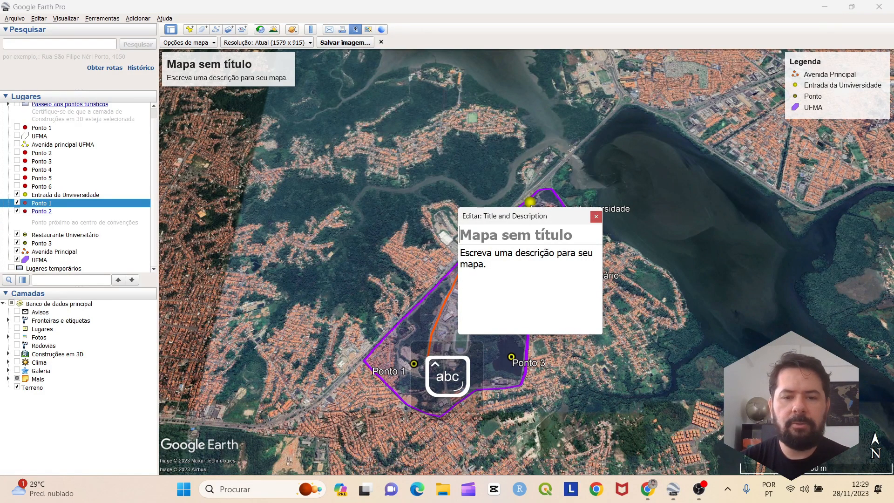
pyautogui.press('capslock')
pyautogui.write('UFMA')
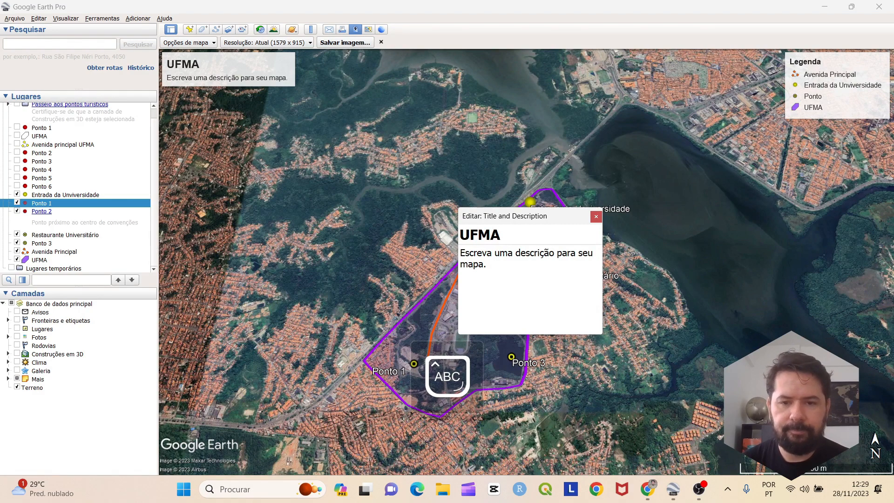
# Add a map description naming the professor's class and close the editor
pyautogui.click(462, 252)
pyautogui.write('A')
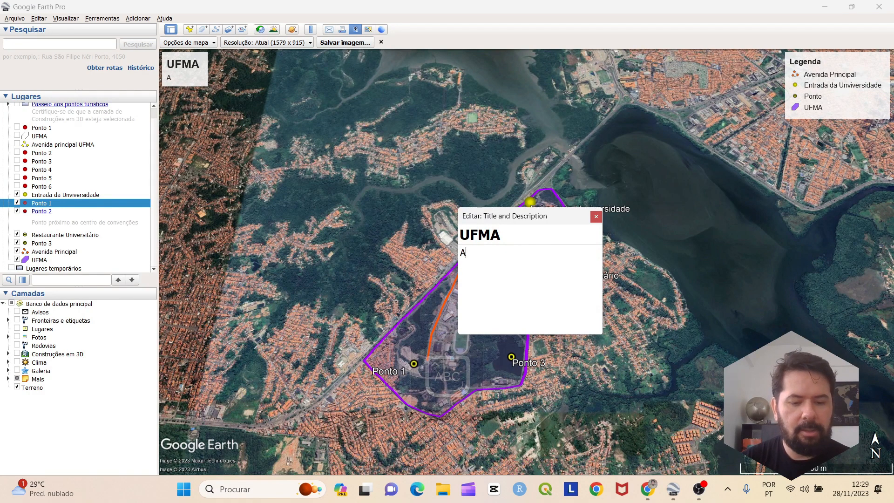
pyautogui.press('capslock')
pyautogui.write('ula do p')
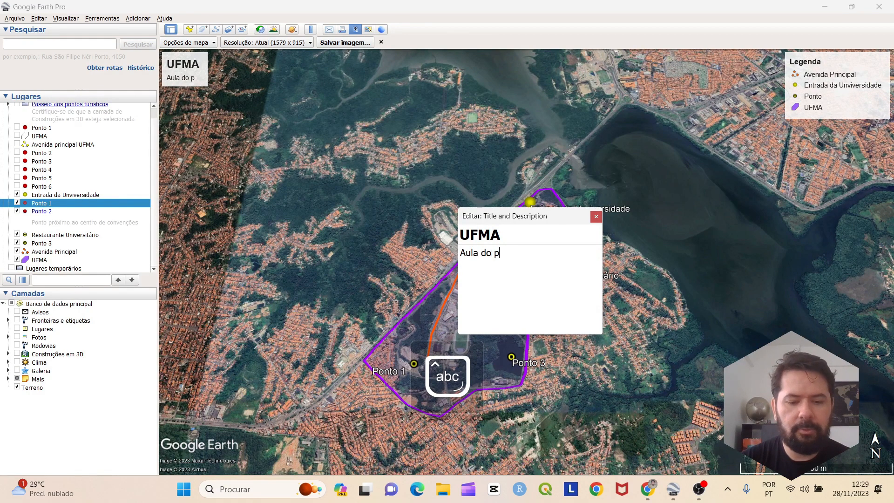
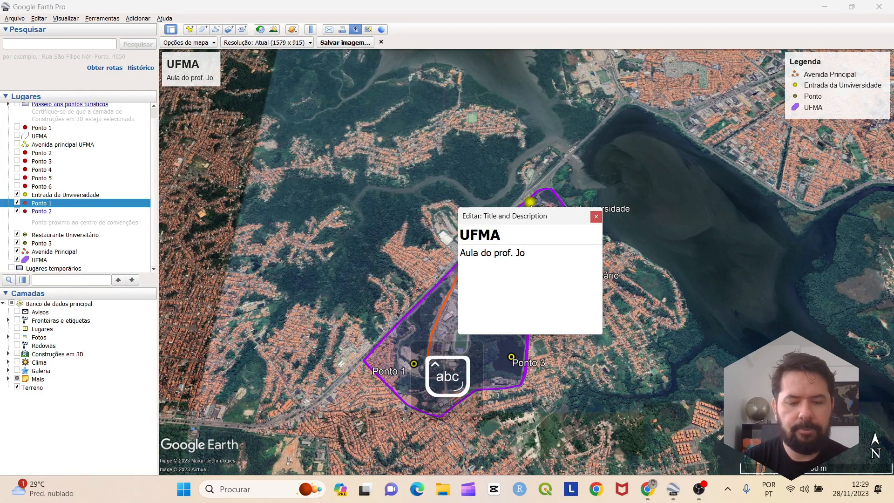
pyautogui.press('capslock')
pyautogui.press('capslock')
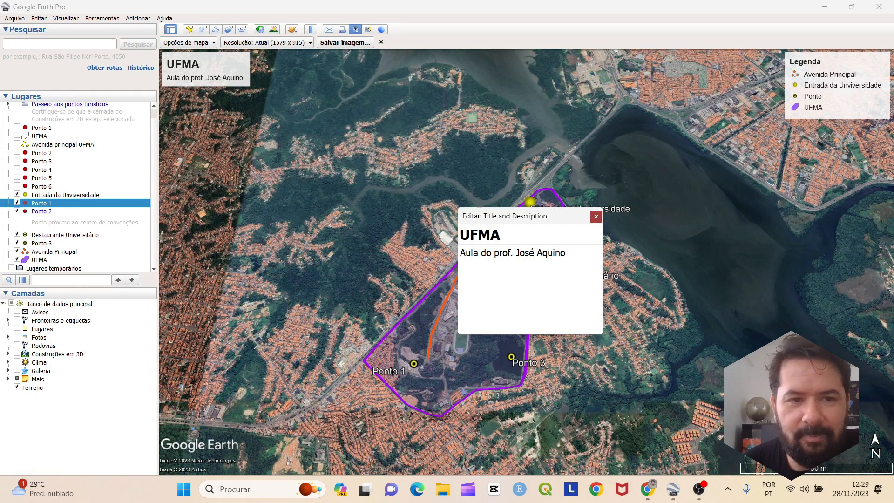
pyautogui.click(596, 216)
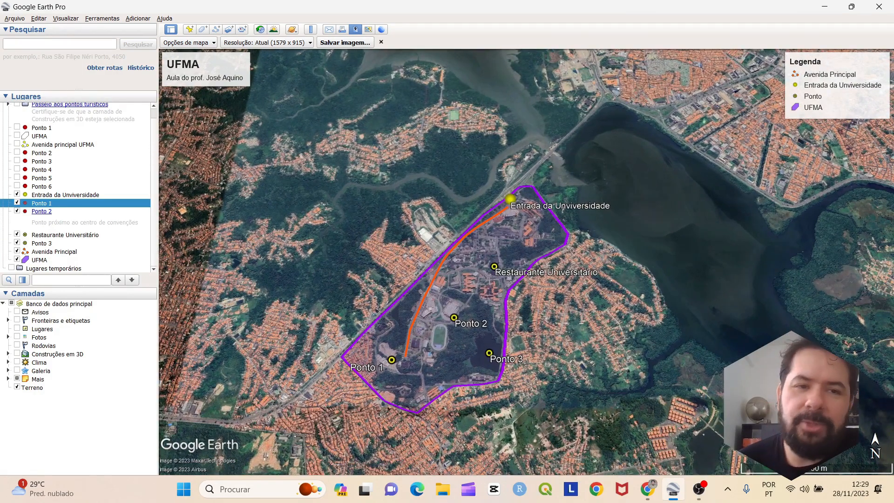
# Zoom and pan so the purple UFMA polygon, avenue path and labelled points sit in the lower middle
pyautogui.scroll(-2, 641, 184)
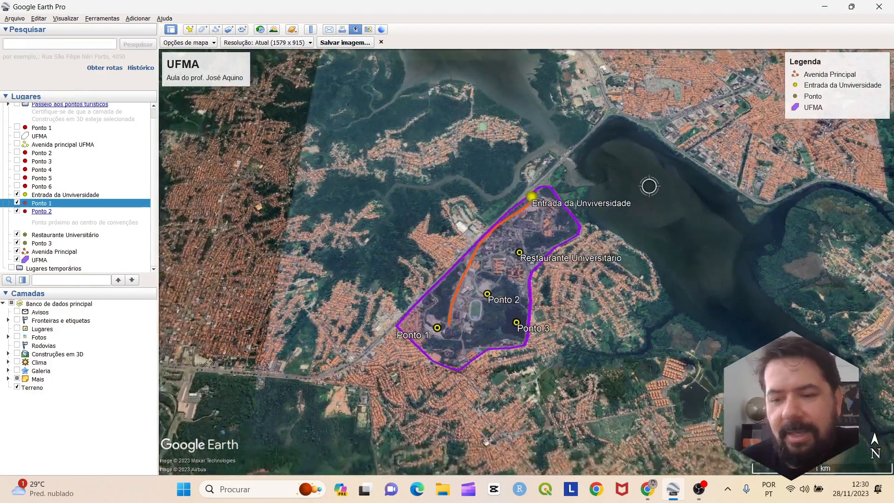
pyautogui.scroll(2, 649, 186)
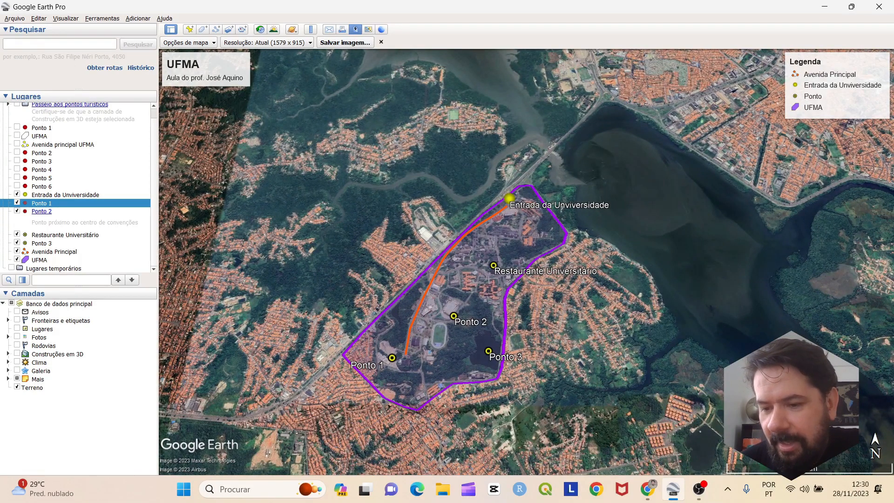
pyautogui.scroll(-4, 761, 421)
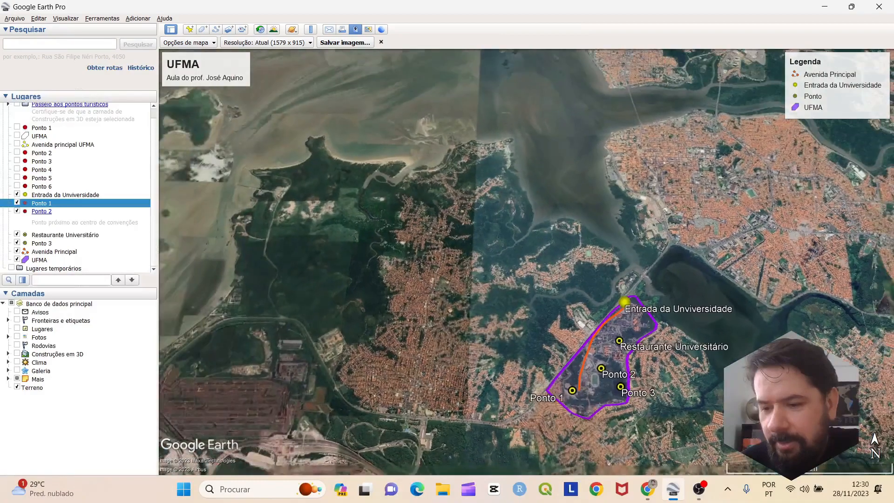
pyautogui.scroll(2, 761, 421)
pyautogui.scroll(-3, 761, 421)
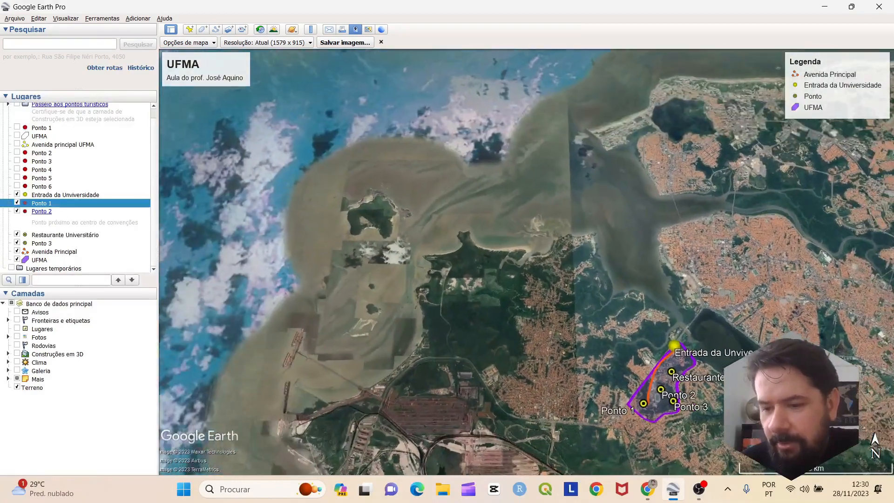
pyautogui.scroll(2, 762, 421)
pyautogui.scroll(2, 755, 418)
pyautogui.scroll(-2, 754, 418)
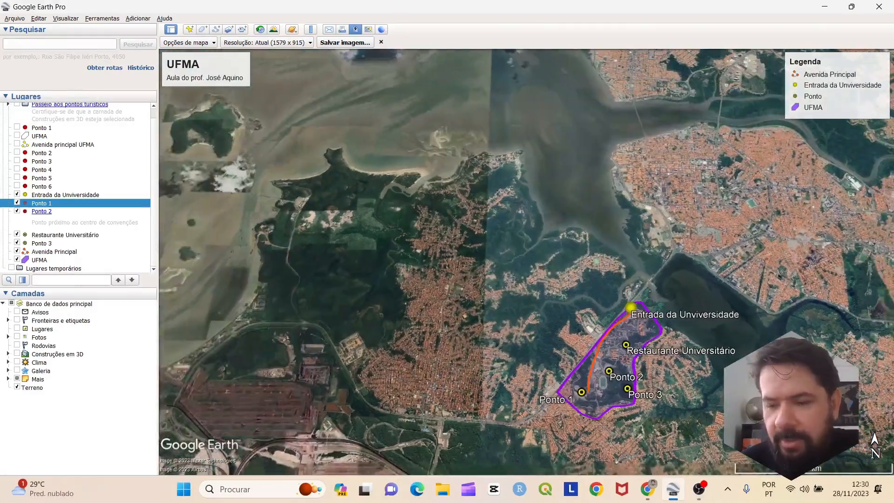
pyautogui.scroll(2, 754, 418)
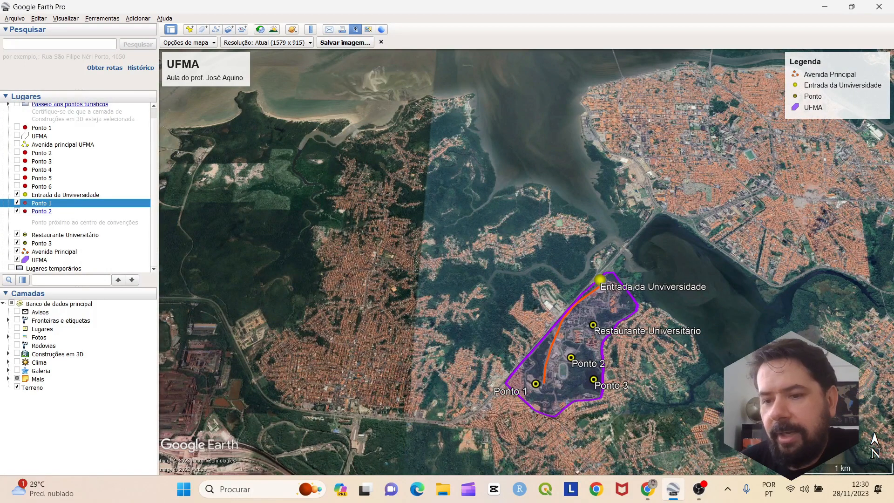
pyautogui.moveTo(764, 410); pyautogui.dragTo(750, 411)
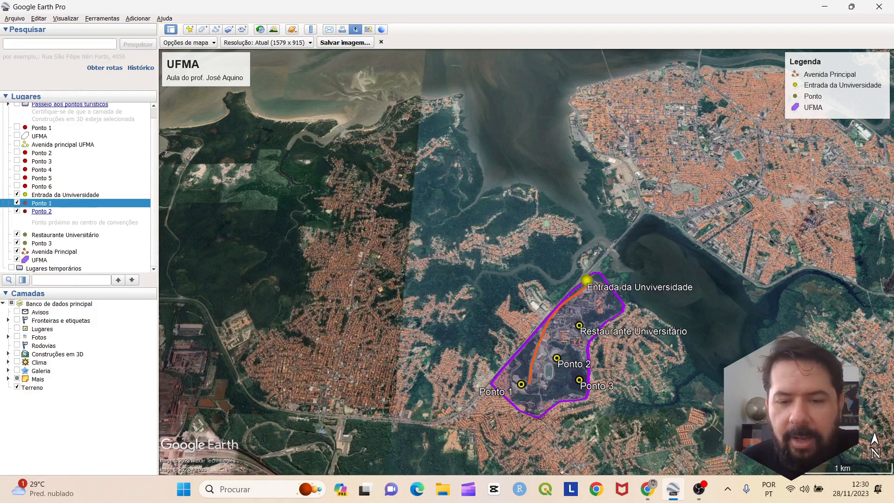
pyautogui.scroll(-2, 388, 338)
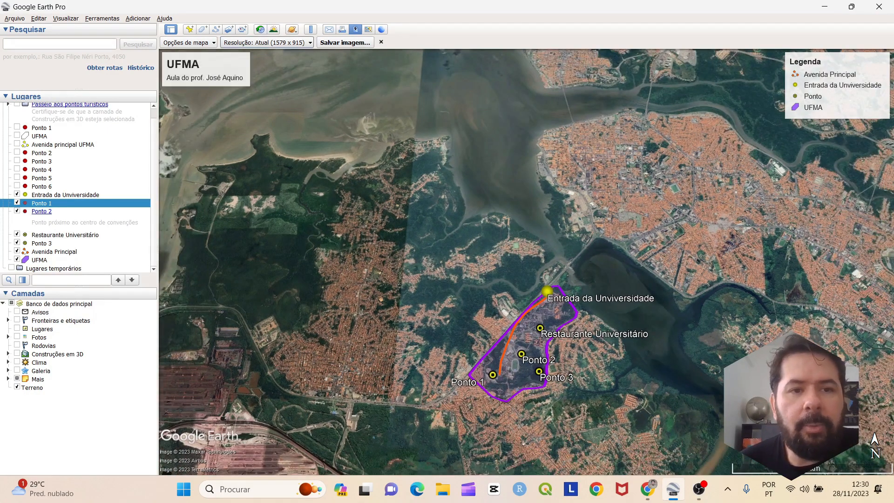
# Set the export resolution to 1920x1080 (1080 HD) after trying other sizes, and nudge the map framing
pyautogui.click(263, 42)
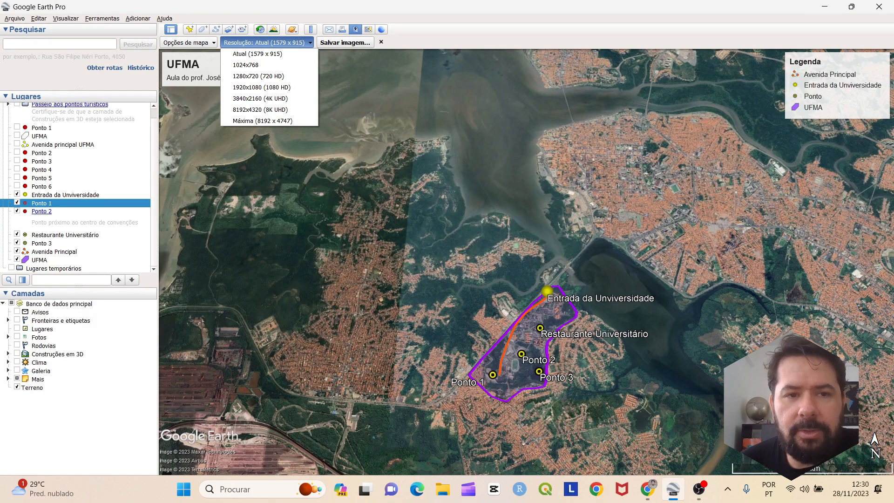
pyautogui.click(262, 121)
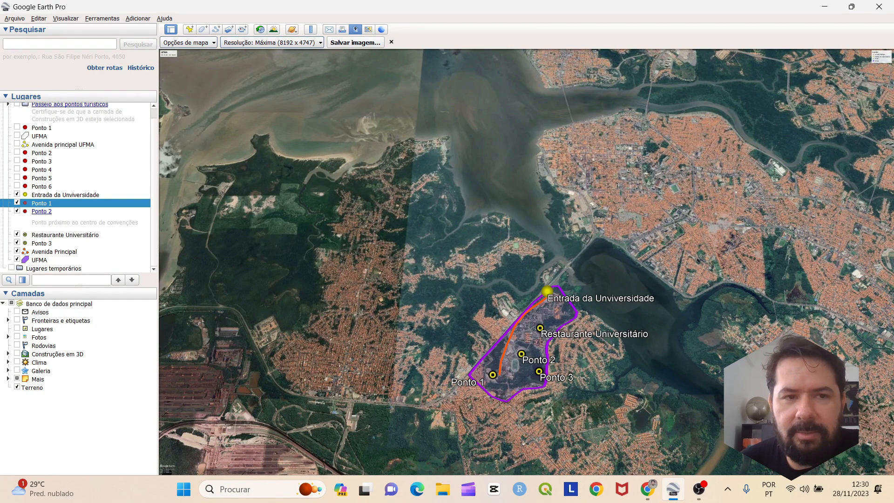
pyautogui.click(186, 43)
pyautogui.click(270, 42)
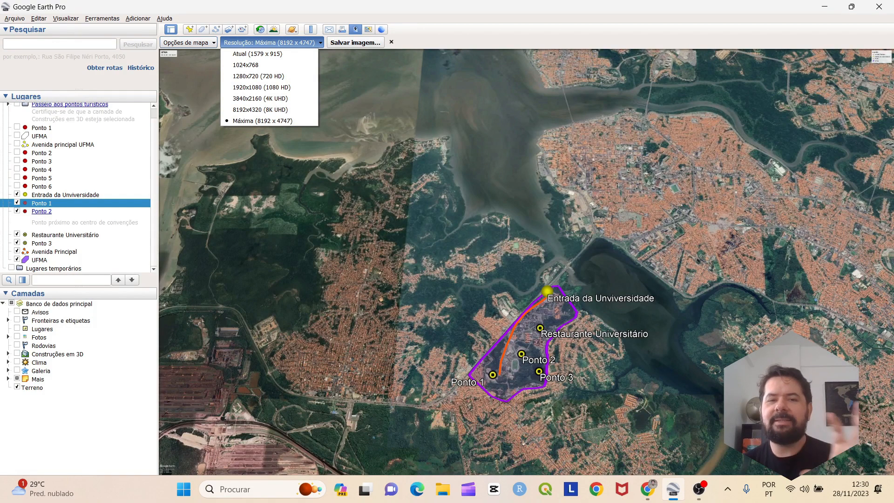
pyautogui.click(258, 76)
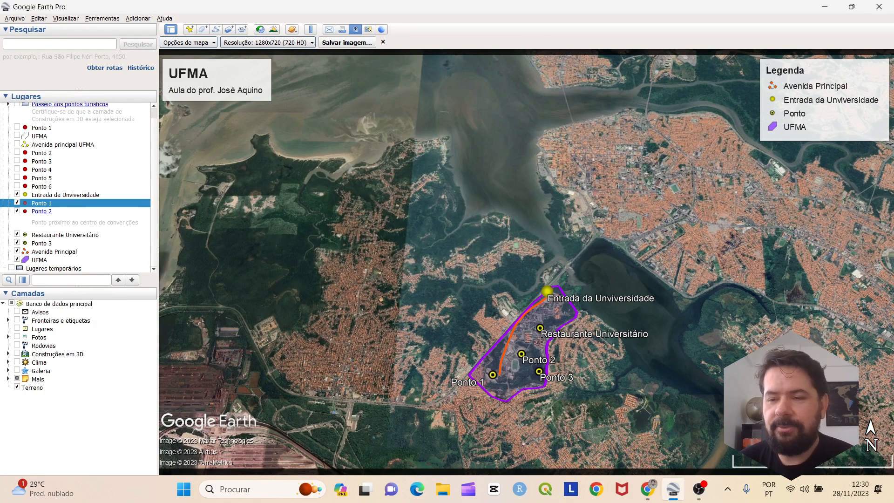
pyautogui.click(268, 42)
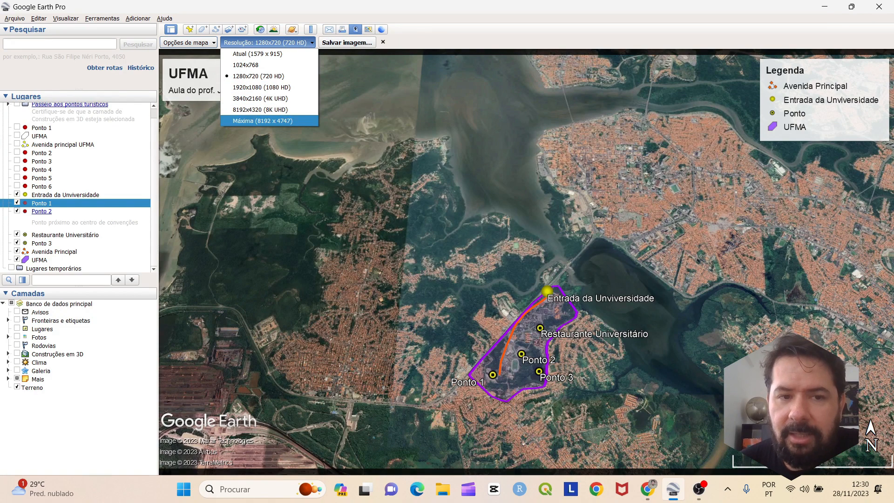
pyautogui.press('Up')
pyautogui.press('Up')
pyautogui.press('Return')
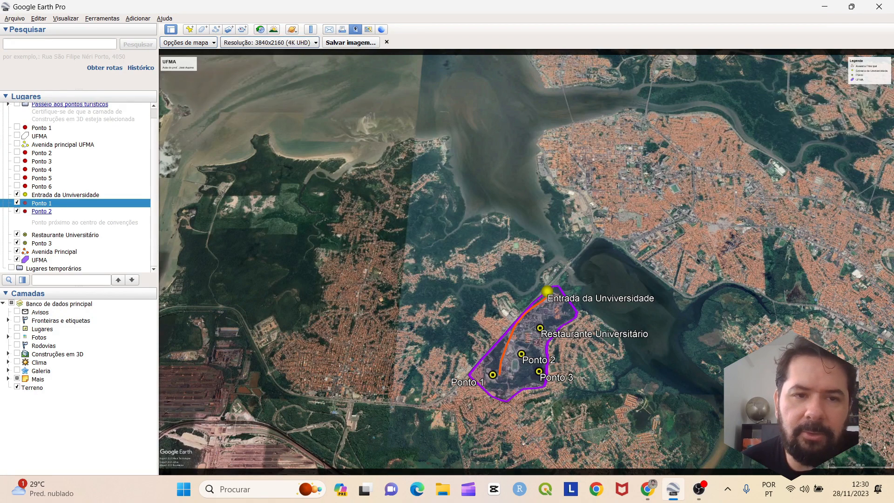
pyautogui.click(270, 43)
pyautogui.click(268, 110)
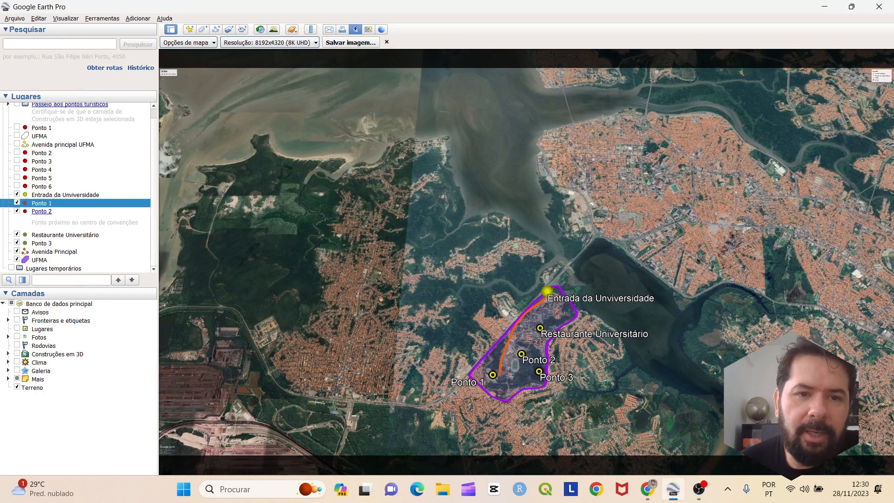
pyautogui.click(270, 42)
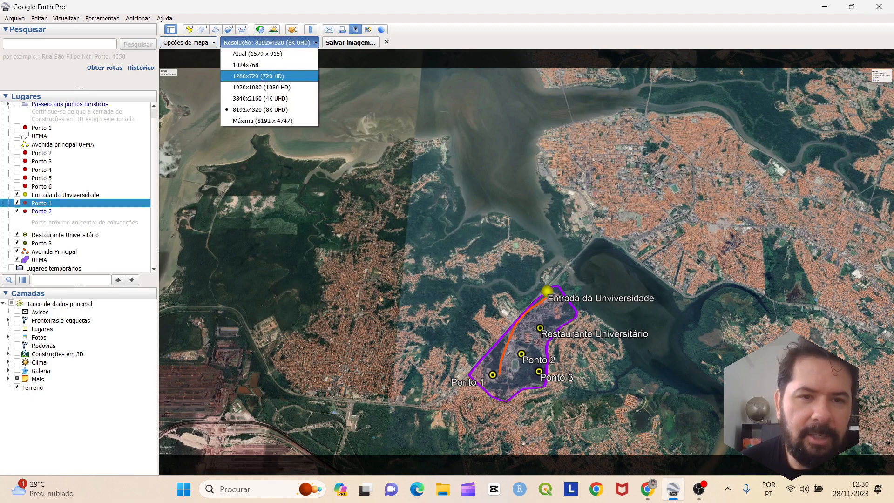
pyautogui.press('Down')
pyautogui.press('Return')
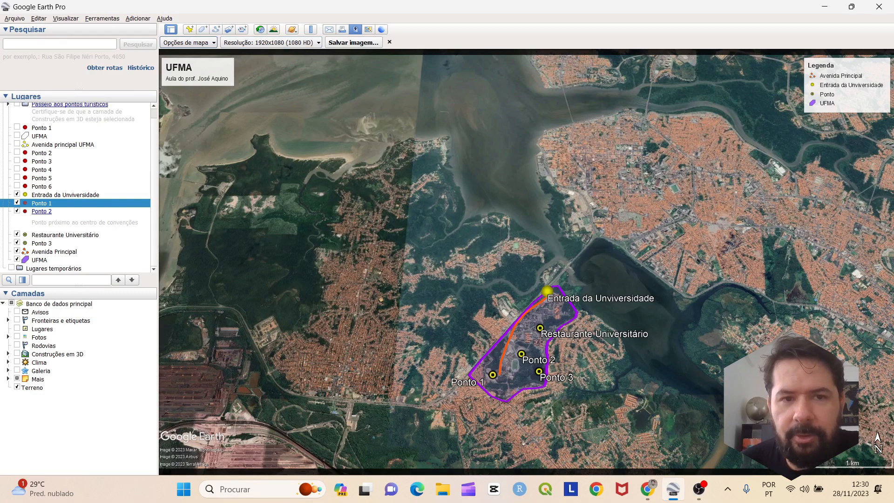
pyautogui.moveTo(526, 260); pyautogui.dragTo(519, 241)
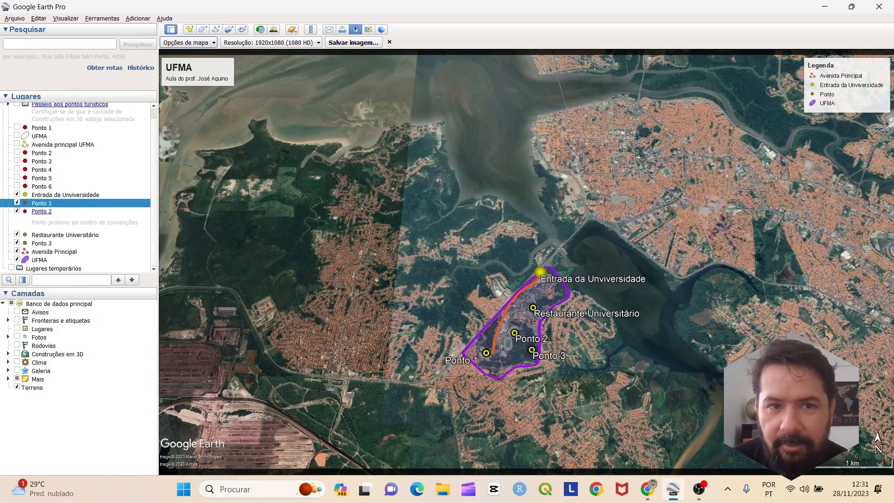
# Save the map as the JPEG image 'Mapa UFMA' and minimize Google Earth Pro
pyautogui.click(353, 42)
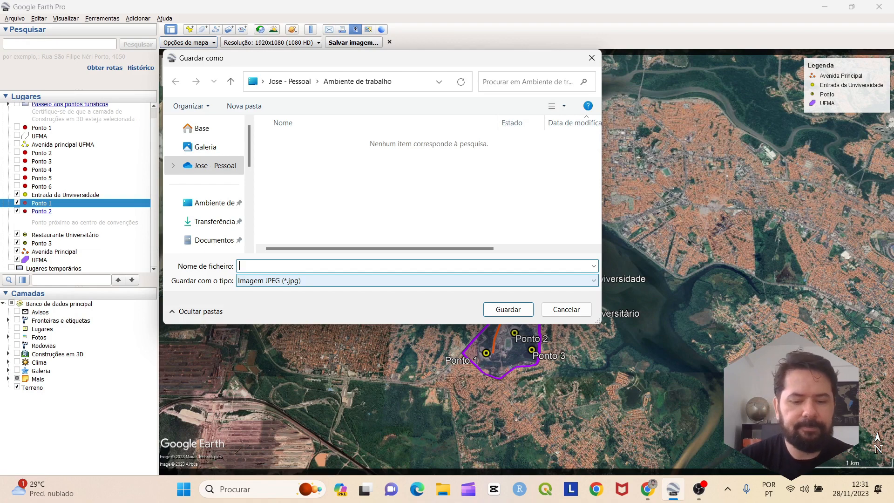
pyautogui.write('Produto')
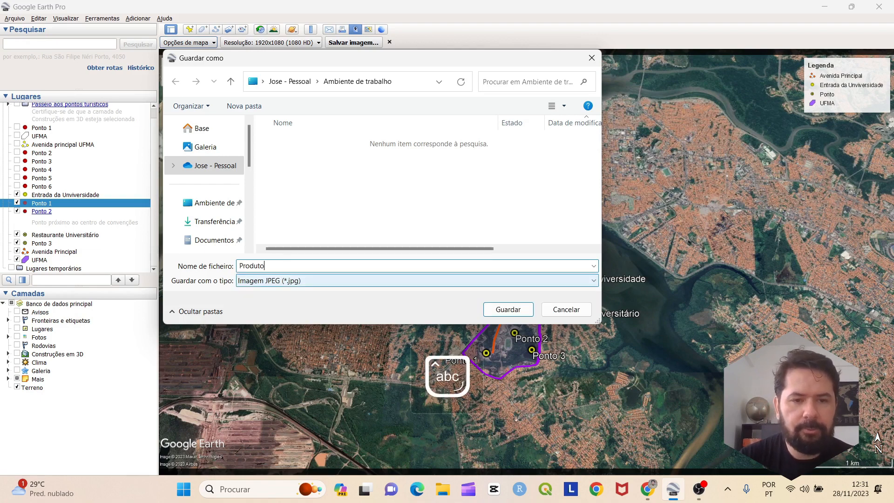
pyautogui.press('BackSpace')
pyautogui.press('BackSpace')
pyautogui.press('BackSpace')
pyautogui.press('BackSpace')
pyautogui.press('BackSpace')
pyautogui.press('BackSpace')
pyautogui.press('BackSpace')
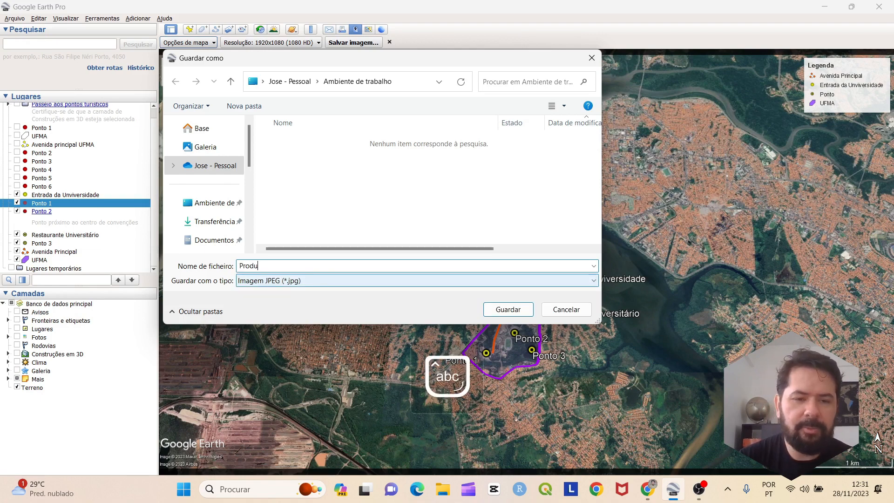
pyautogui.write('Mapa')
pyautogui.press('capslock')
pyautogui.write('UFMA')
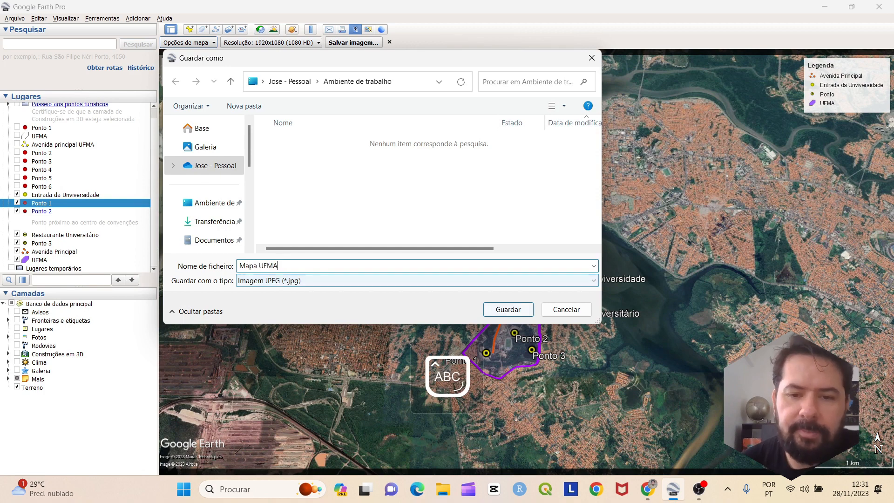
pyautogui.press('Return')
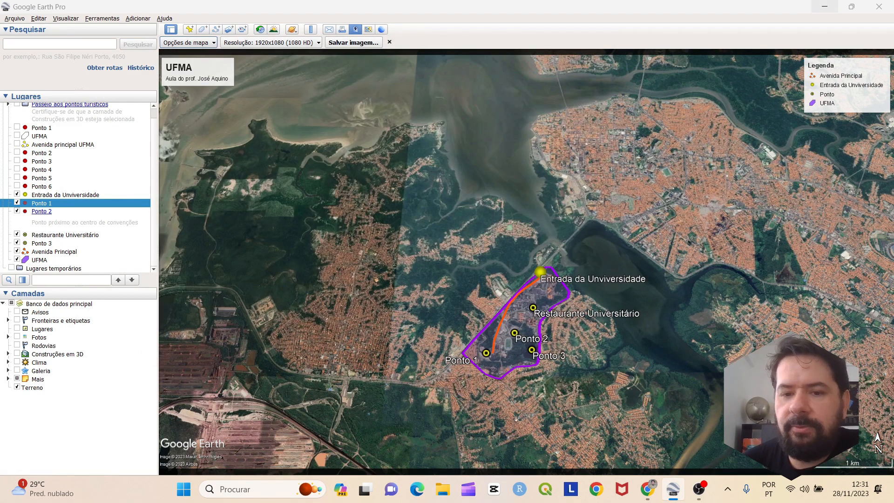
pyautogui.click(825, 6)
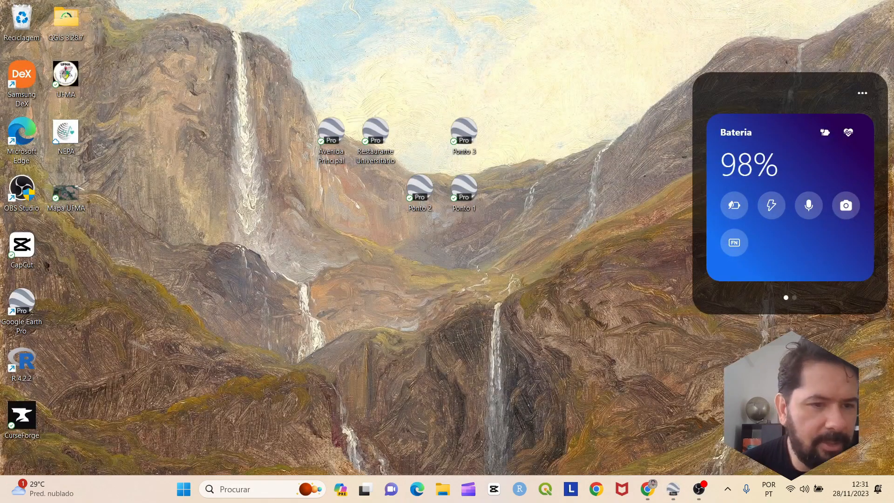
pyautogui.doubleClick(66, 193)
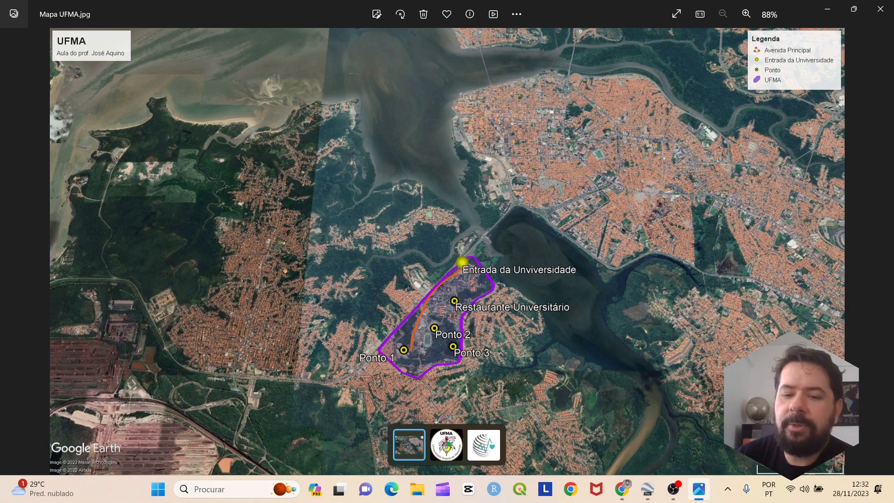
pyautogui.click(880, 9)
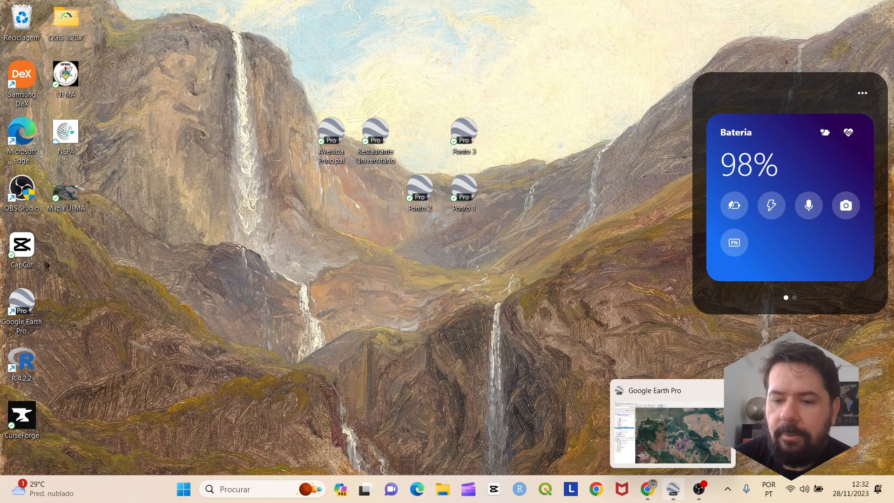
# Restore the Google Earth Pro window showing the finished UFMA map
pyautogui.click(674, 489)
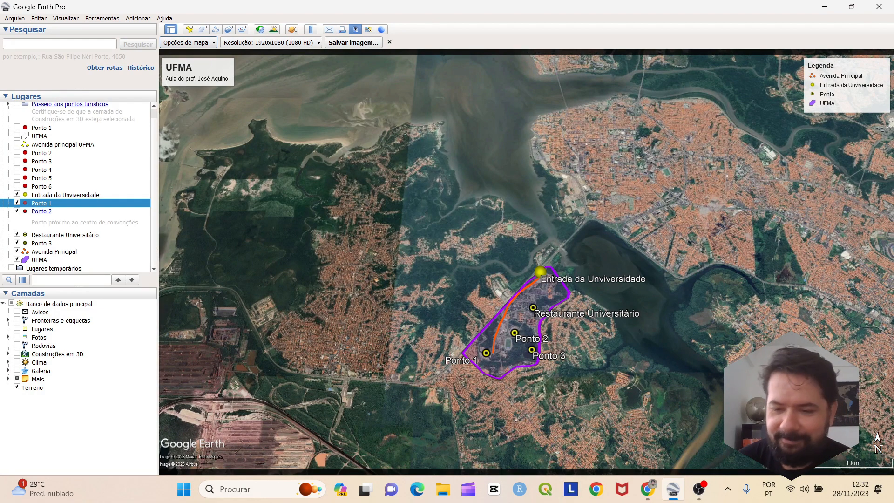
pyautogui.click(698, 489)
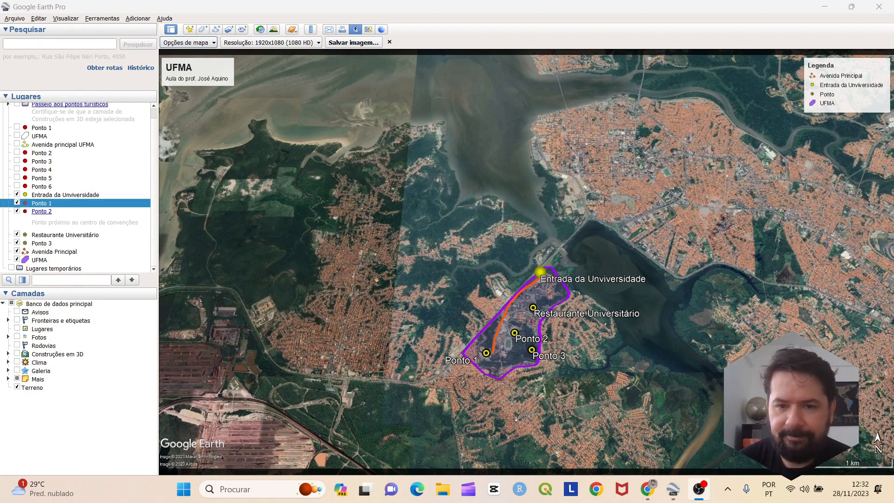